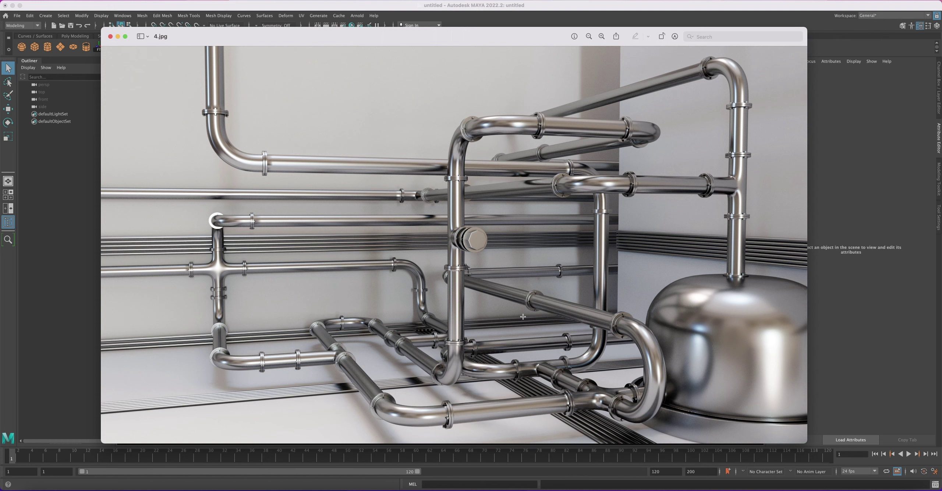
- Minimize the Preview window showing the 4.jpg chrome pipe reference photo
{"action": "left_click", "coordinate": [118, 37]}
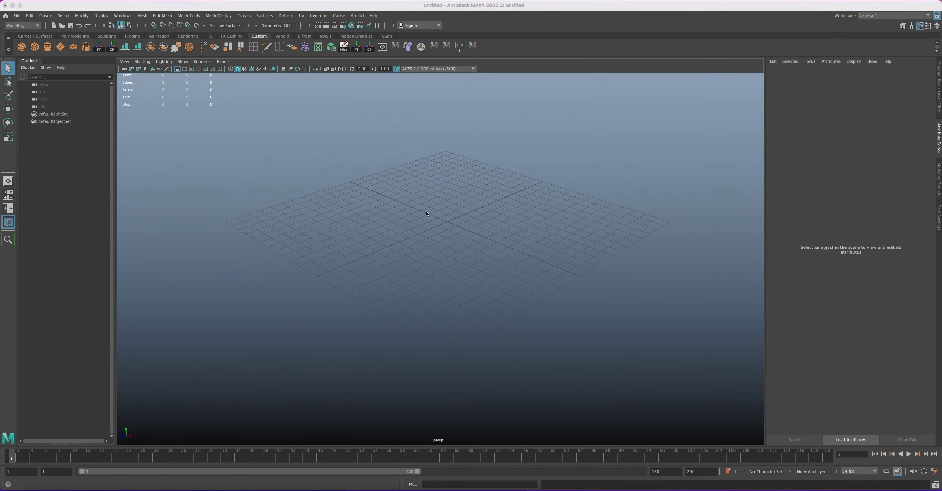
- Create pCylinder1 (radius 1, height 2, 20 axis subdivisions) and show the Channel Box
{"action": "left_click_drag", "start_coordinate": [426, 203], "coordinate": [420, 230], "text": "alt"}
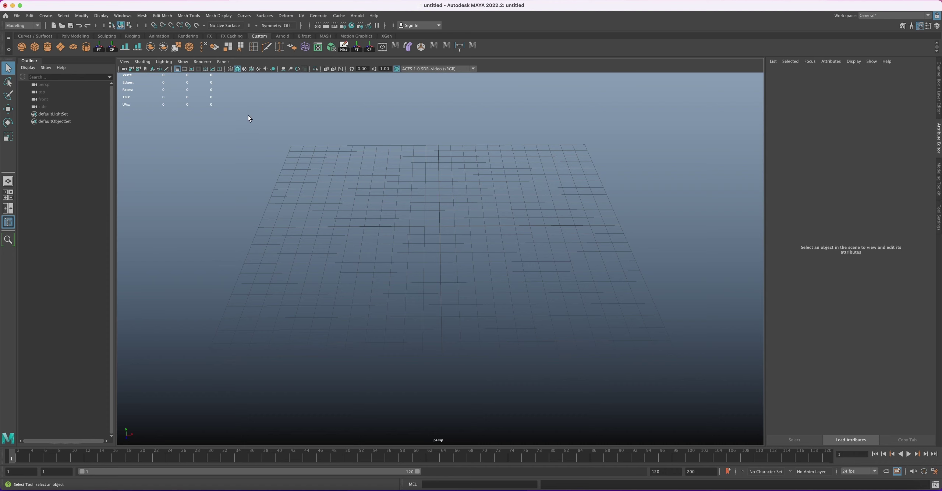
{"action": "left_click", "coordinate": [48, 47]}
{"action": "left_click_drag", "start_coordinate": [460, 224], "coordinate": [398, 230], "text": "alt"}
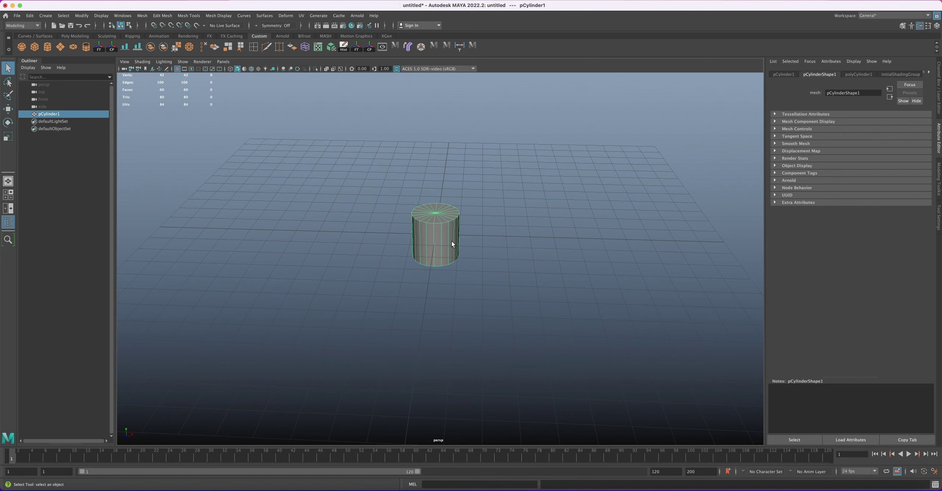
{"action": "left_click_drag", "start_coordinate": [447, 230], "coordinate": [449, 228], "text": "alt"}
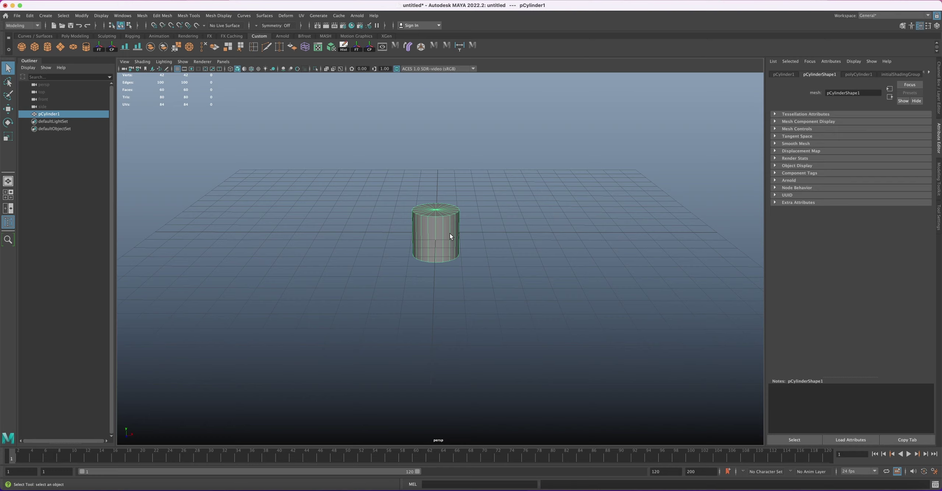
{"action": "mouse_move", "coordinate": [452, 234]}
{"action": "left_mouse_down", "text": "alt"}
{"action": "mouse_move", "coordinate": [419, 229]}
{"action": "mouse_move", "coordinate": [442, 236]}
{"action": "left_mouse_up", "text": "alt"}
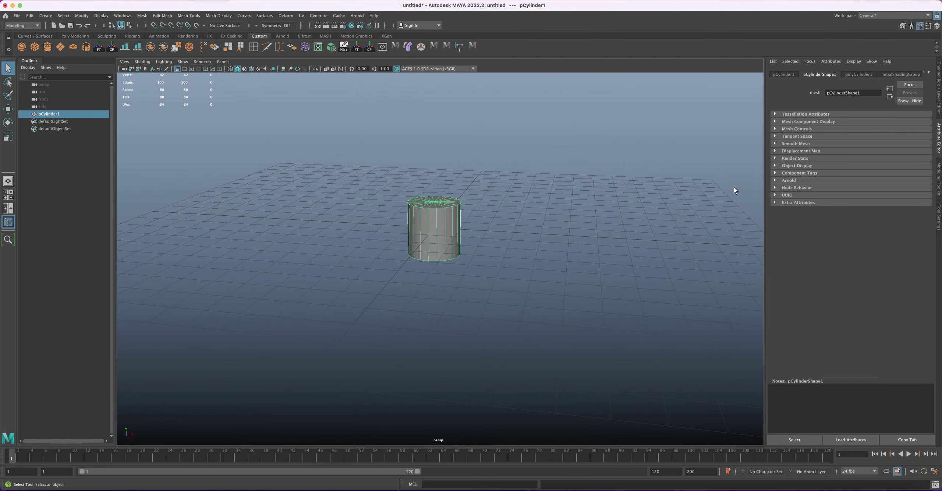
{"action": "left_click", "coordinate": [939, 97]}
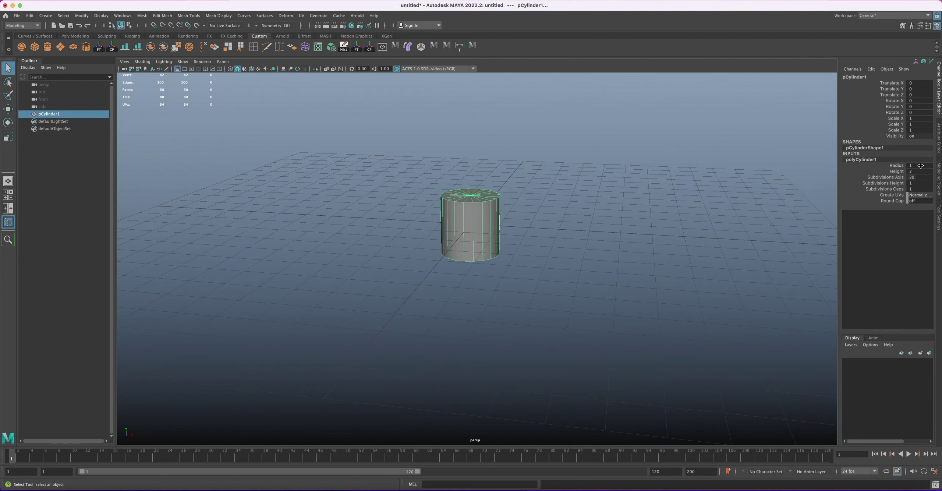
- Set the cylinder's radius to 5 and height to 20, then frame it
{"action": "left_click", "coordinate": [921, 166]}
{"action": "type", "text": "5"}
{"action": "key", "text": "Return"}
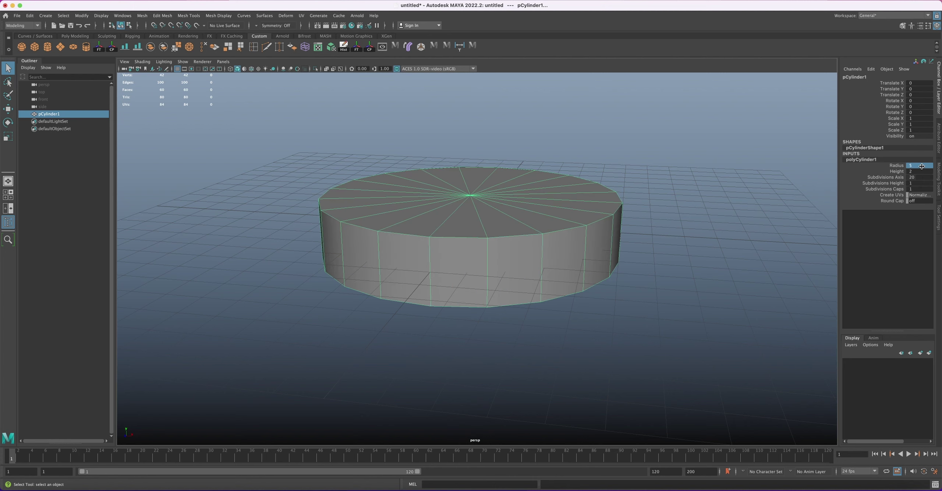
{"action": "left_click", "coordinate": [923, 172]}
{"action": "type", "text": "2"}
{"action": "key", "text": "Return"}
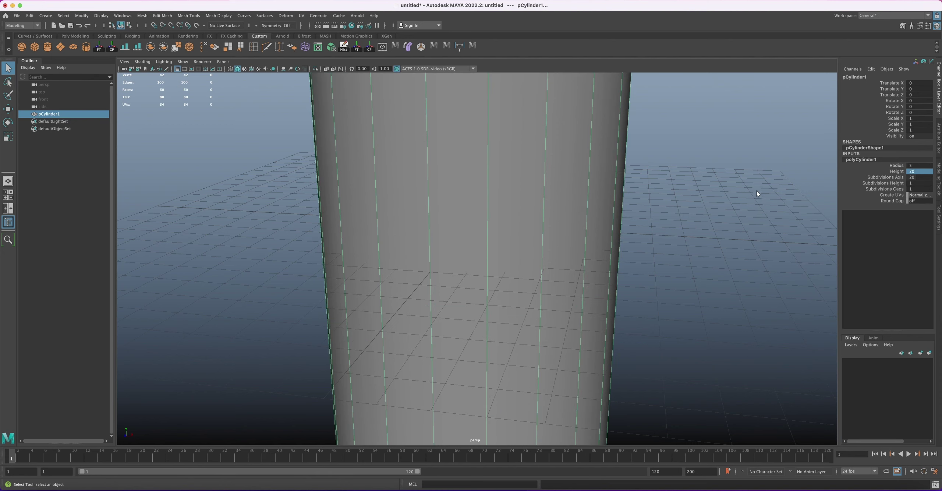
{"action": "key", "text": "f"}
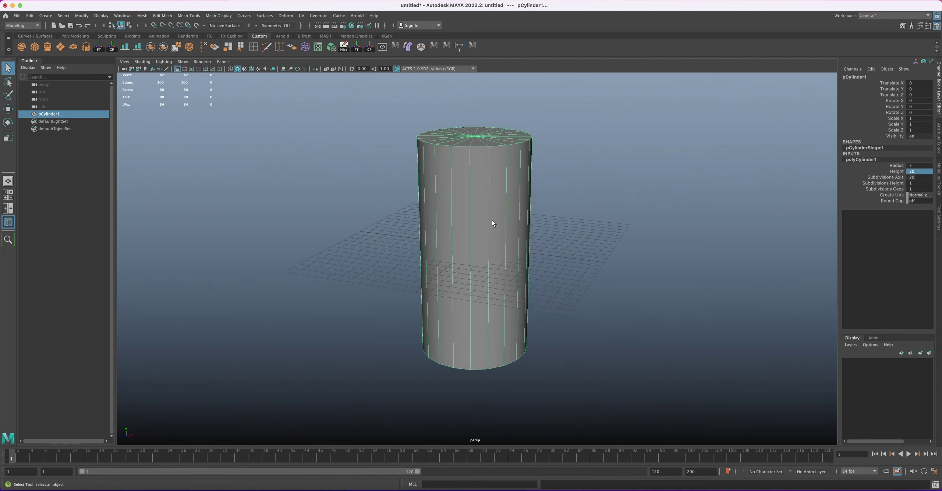
- Give the cylinder 12 axis subdivisions and 12 height subdivisions
{"action": "double_click", "coordinate": [919, 177]}
{"action": "type", "text": "1"}
{"action": "key", "text": "Return"}
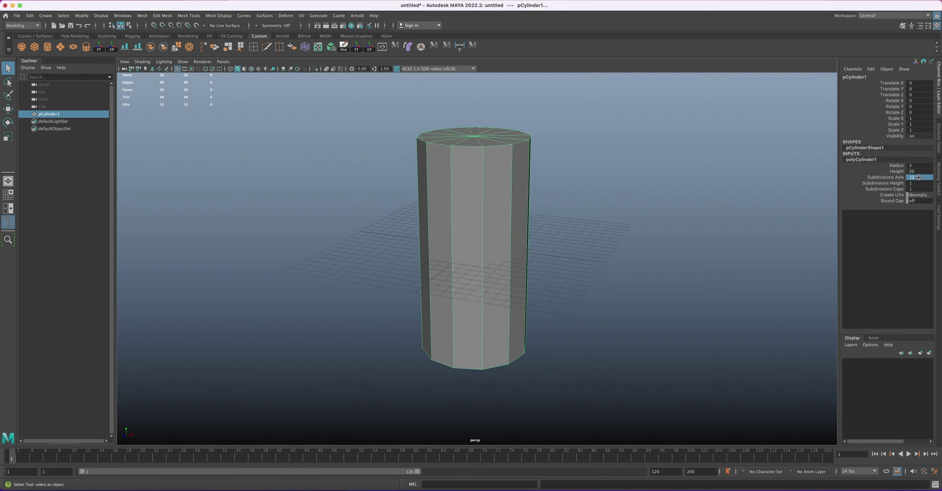
{"action": "double_click", "coordinate": [918, 183]}
{"action": "type", "text": "12"}
{"action": "key", "text": "Return"}
{"action": "mouse_move", "coordinate": [486, 213]}
{"action": "left_mouse_down", "text": "alt"}
{"action": "mouse_move", "coordinate": [497, 212]}
{"action": "mouse_move", "coordinate": [485, 209]}
{"action": "left_mouse_up", "text": "alt"}
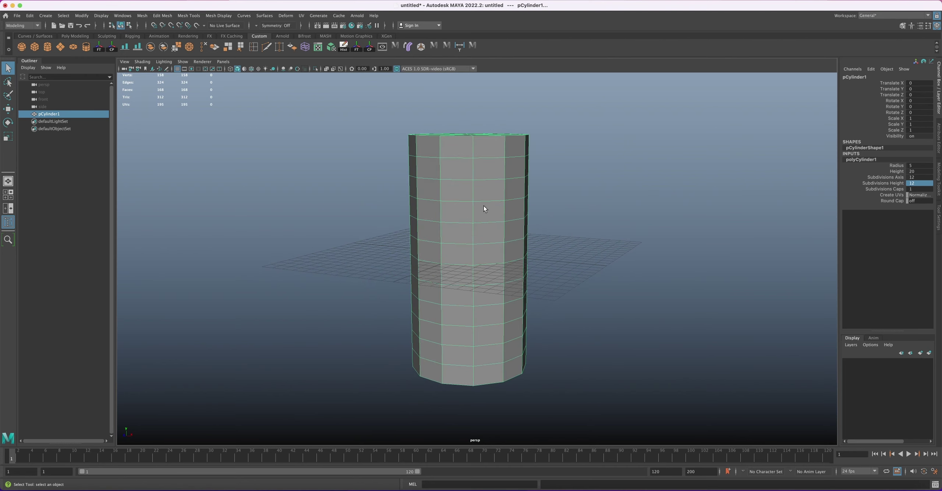
- Add a Nonlinear Bend deformer to the cylinder and switch to wireframe display
{"action": "left_click", "coordinate": [285, 16]}
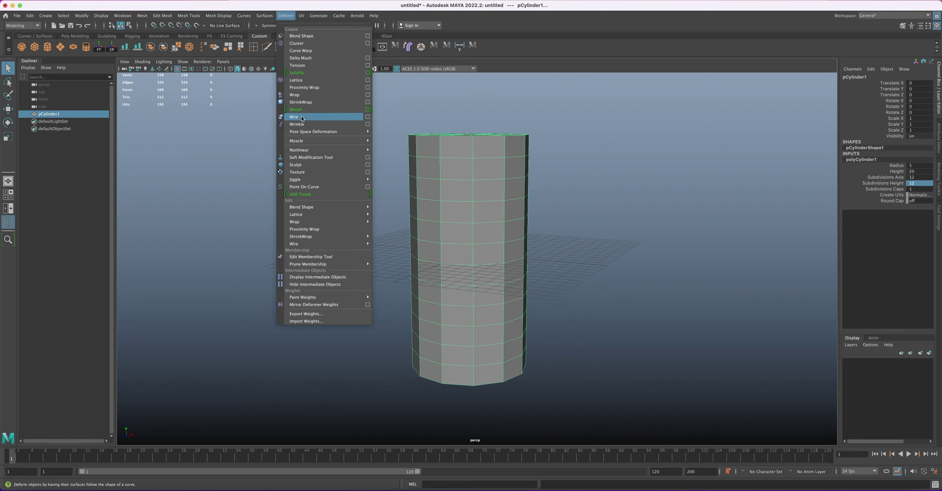
{"action": "mouse_move", "coordinate": [311, 152]}
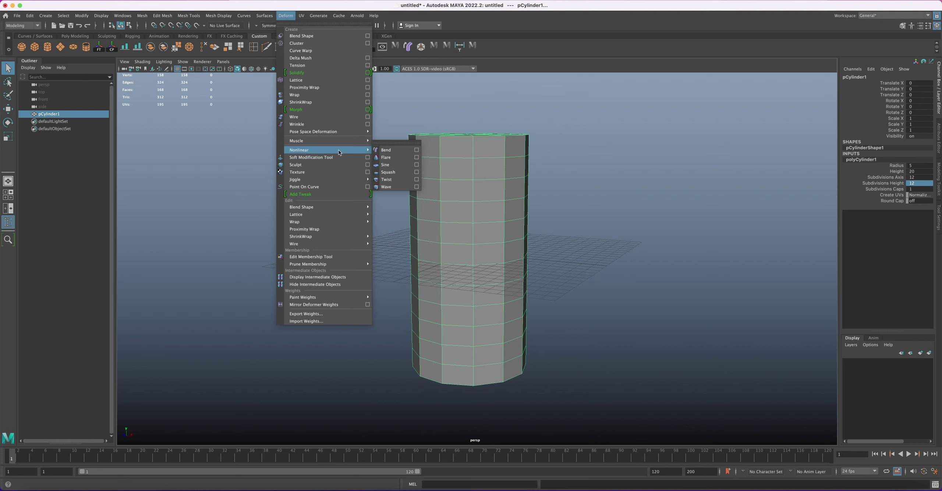
{"action": "left_click", "coordinate": [386, 150]}
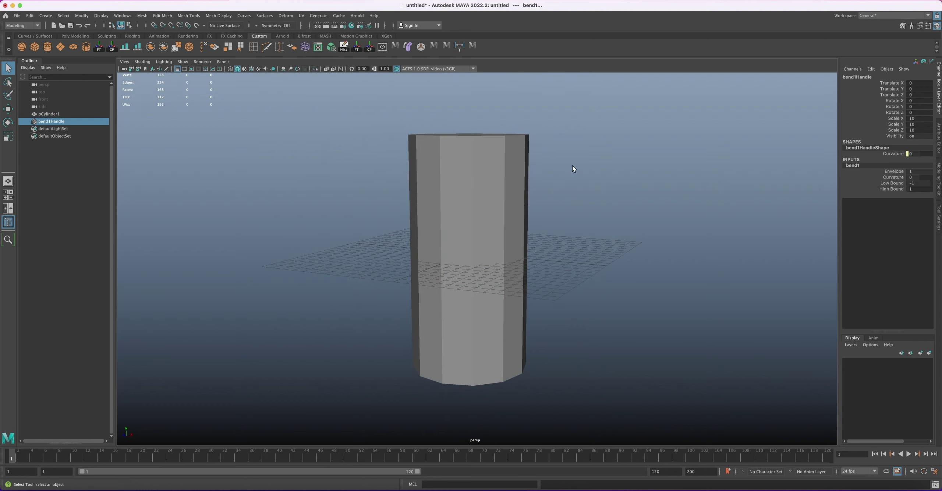
{"action": "left_click_drag", "start_coordinate": [496, 229], "coordinate": [481, 227], "text": "alt"}
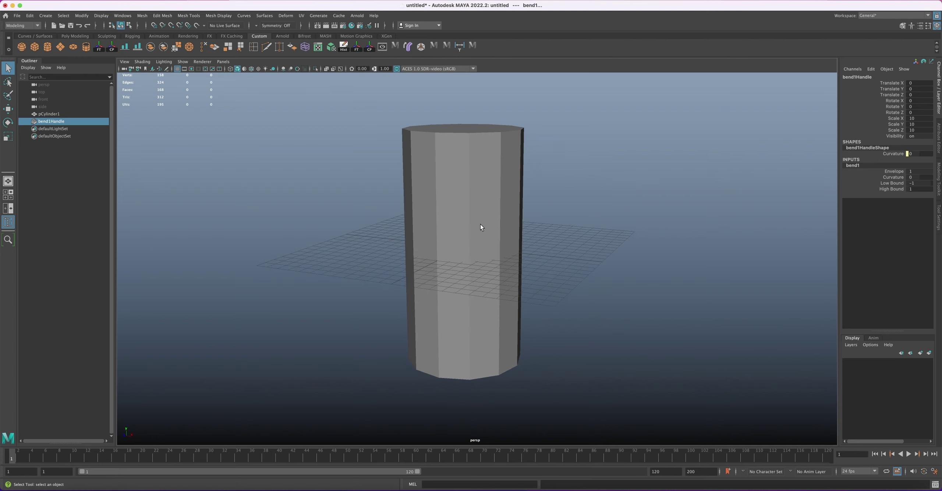
{"action": "key", "text": "4"}
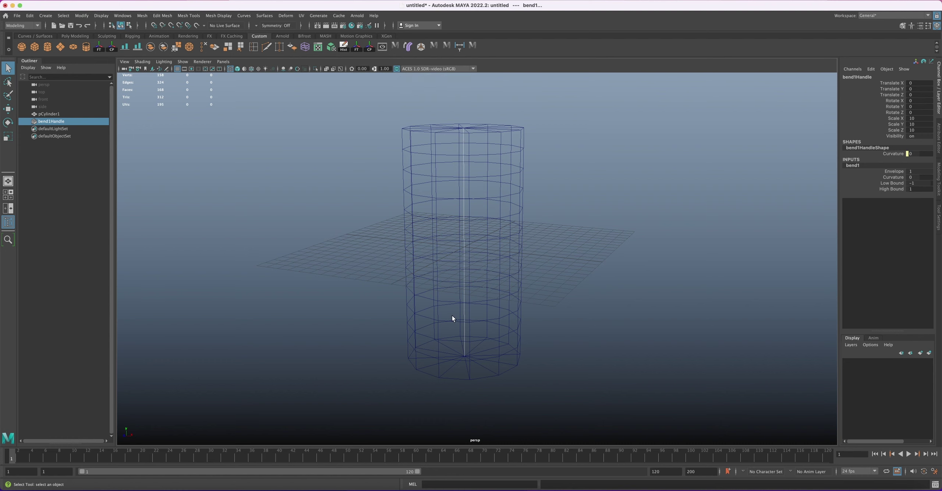
{"action": "left_click_drag", "start_coordinate": [470, 275], "coordinate": [468, 246], "text": "alt"}
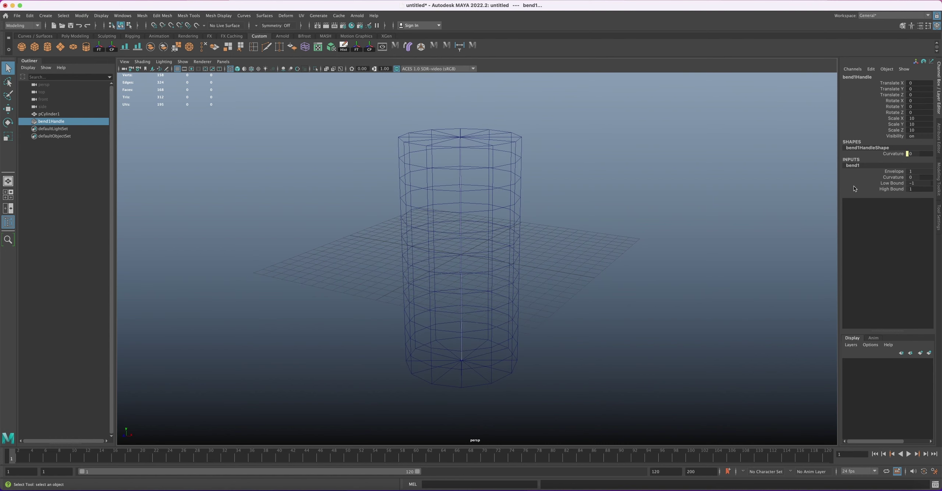
- Set bend1 curvature to 45 in shaded display and select the bent cylinder
{"action": "left_click", "coordinate": [897, 178]}
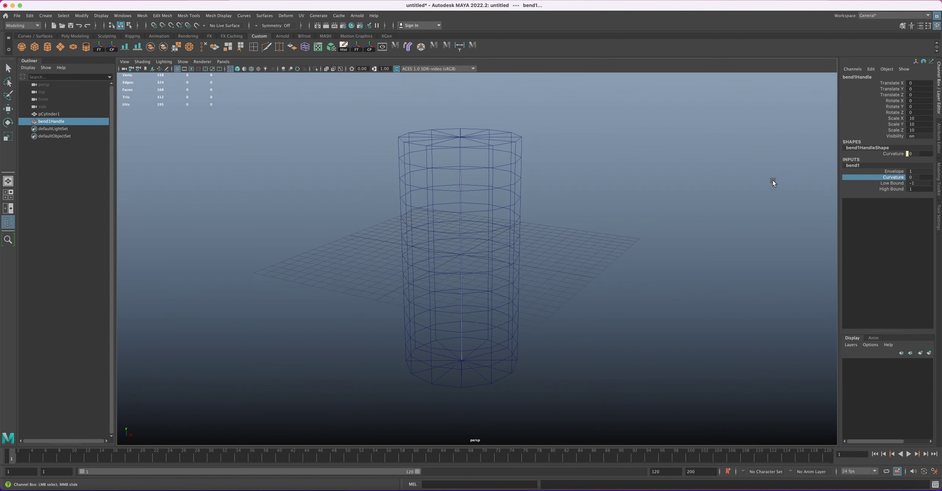
{"action": "middle_click_drag", "start_coordinate": [774, 179], "coordinate": [777, 183]}
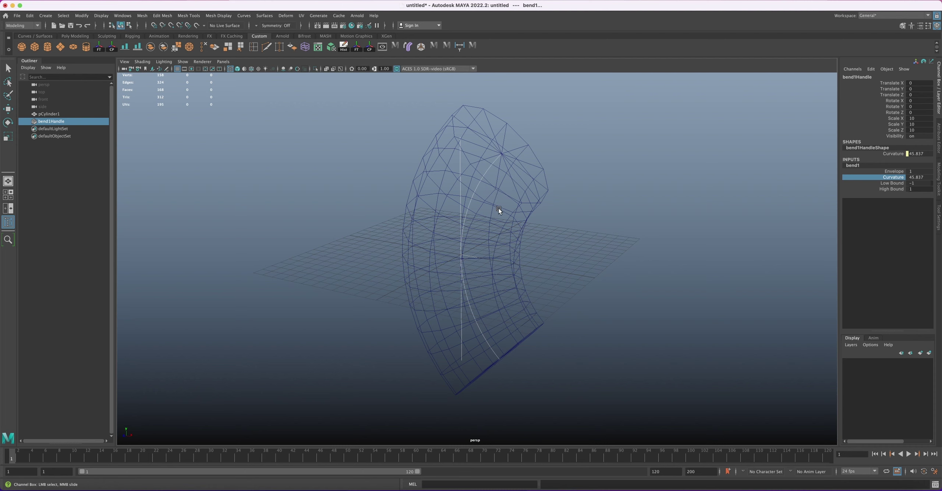
{"action": "left_click_drag", "start_coordinate": [499, 209], "coordinate": [499, 205], "text": "alt"}
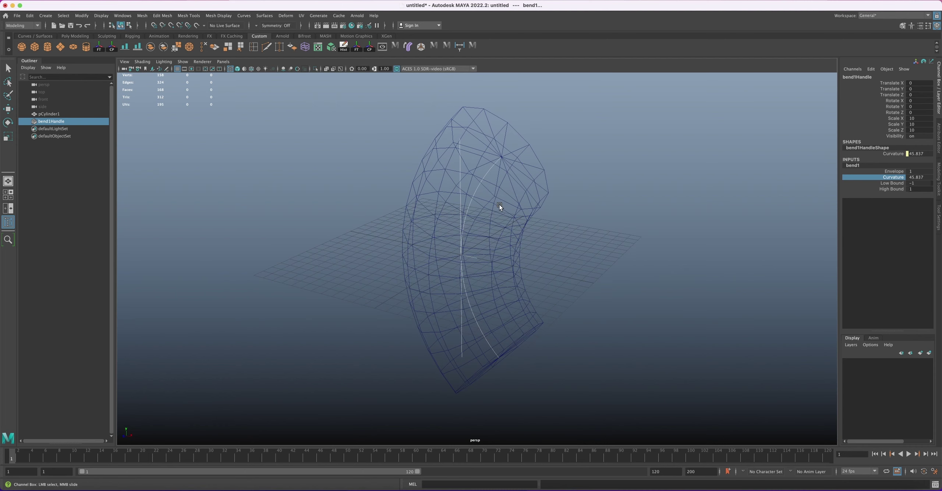
{"action": "key", "text": "5"}
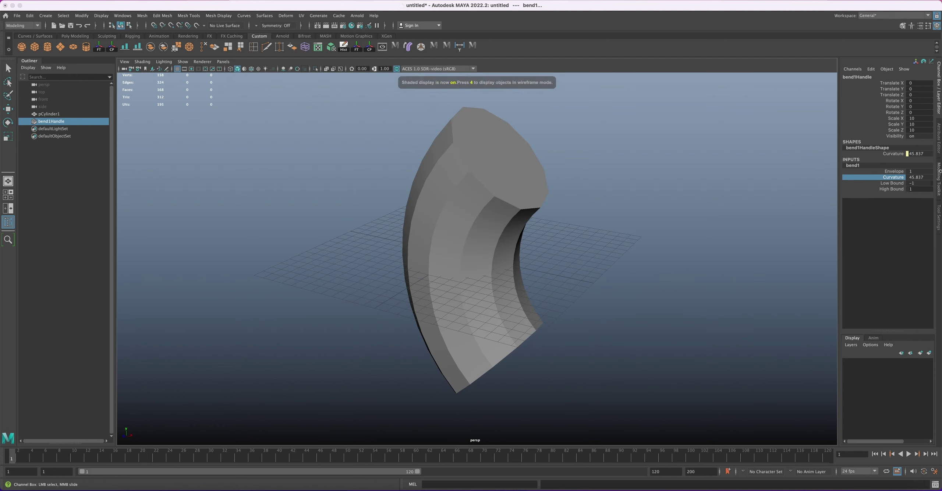
{"action": "double_click", "coordinate": [920, 178]}
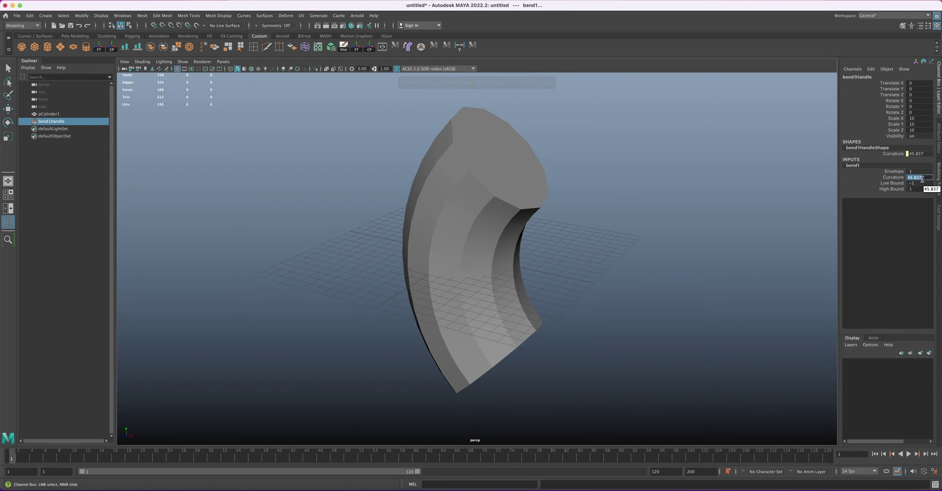
{"action": "type", "text": "45"}
{"action": "key", "text": "Return"}
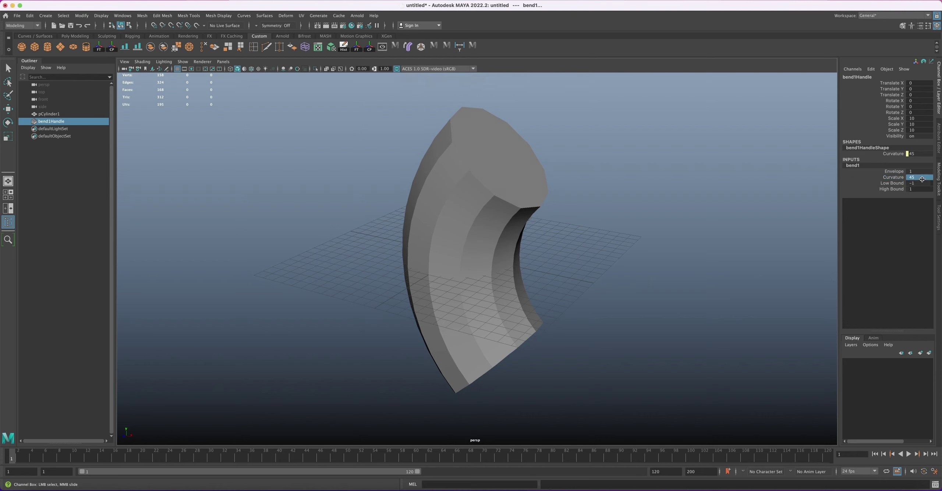
{"action": "left_click_drag", "start_coordinate": [474, 217], "coordinate": [469, 197], "text": "alt"}
{"action": "left_click", "coordinate": [469, 196]}
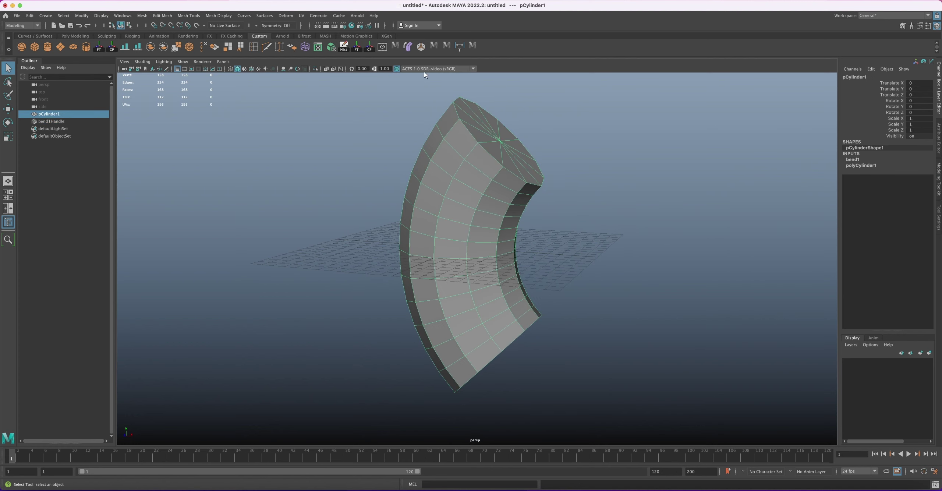
- Delete the mesh history to bake in the bend, and maximize the front view
{"action": "left_click", "coordinate": [343, 46]}
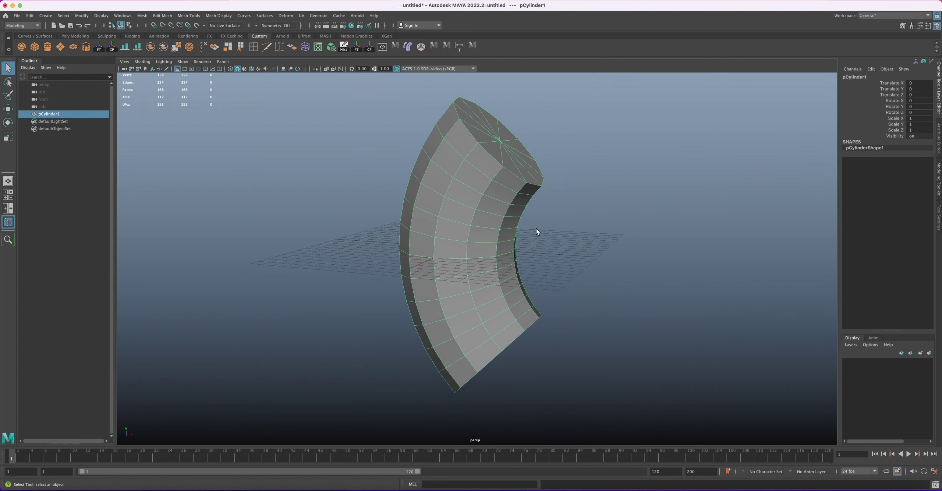
{"action": "left_click_drag", "start_coordinate": [496, 207], "coordinate": [484, 207], "text": "alt"}
{"action": "key", "text": "space"}
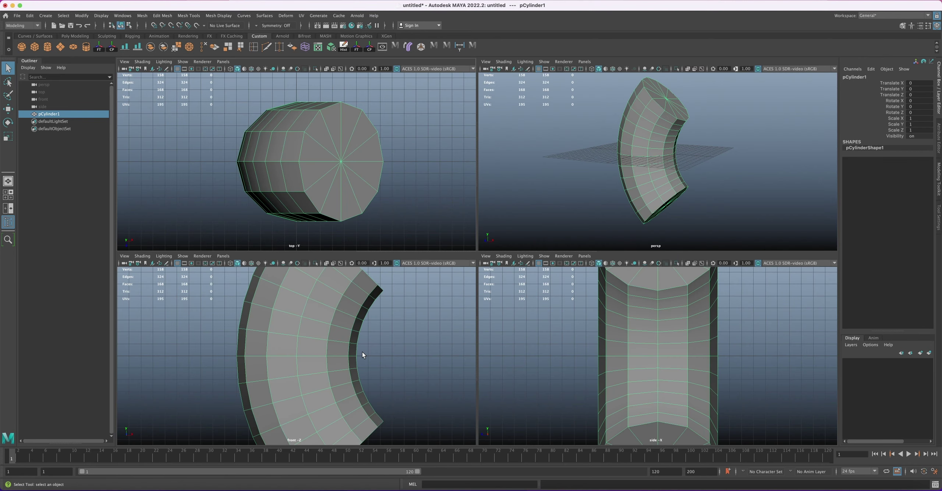
{"action": "key", "text": "space"}
{"action": "left_click_drag", "start_coordinate": [381, 326], "coordinate": [460, 260], "text": "alt"}
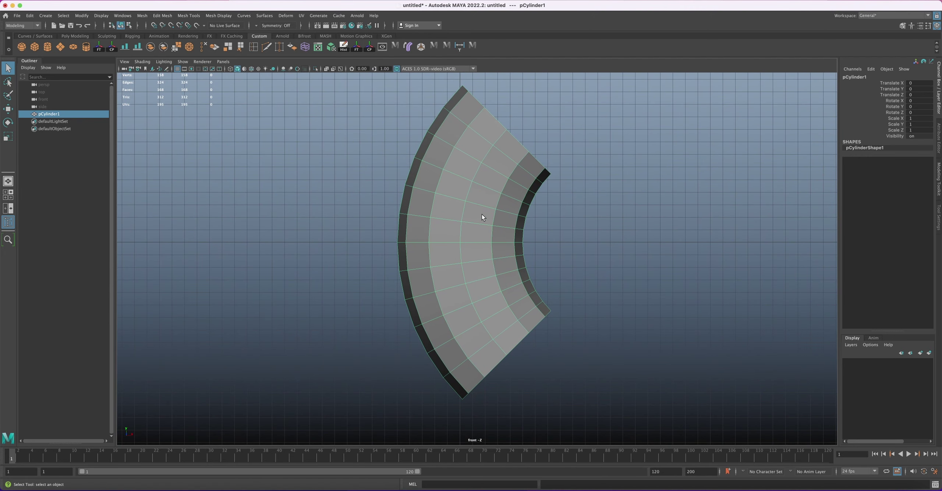
- Rotate the elbow to -45° about Z
{"action": "key", "text": "e"}
{"action": "left_click_drag", "start_coordinate": [501, 184], "coordinate": [512, 186]}
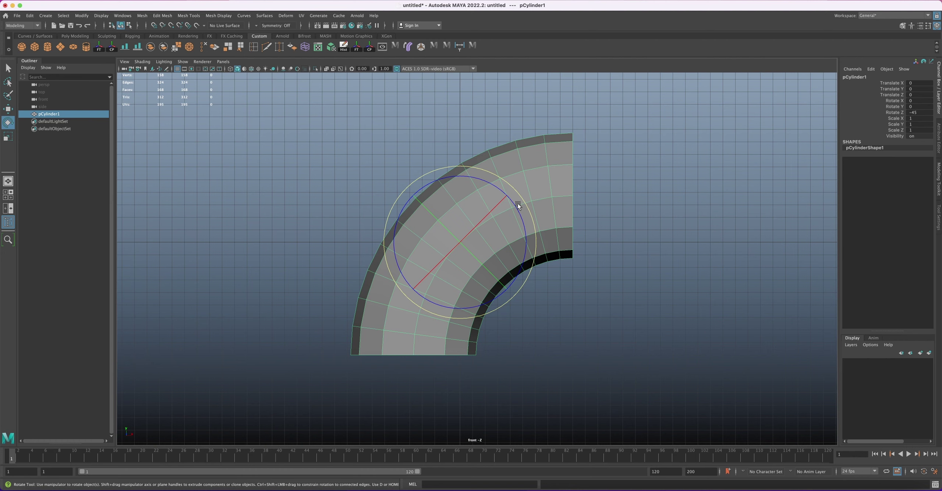
{"action": "right_click", "coordinate": [556, 160]}
- Select the 24 end-cap faces at both elbow ends and delete them
{"action": "left_click", "coordinate": [556, 179]}
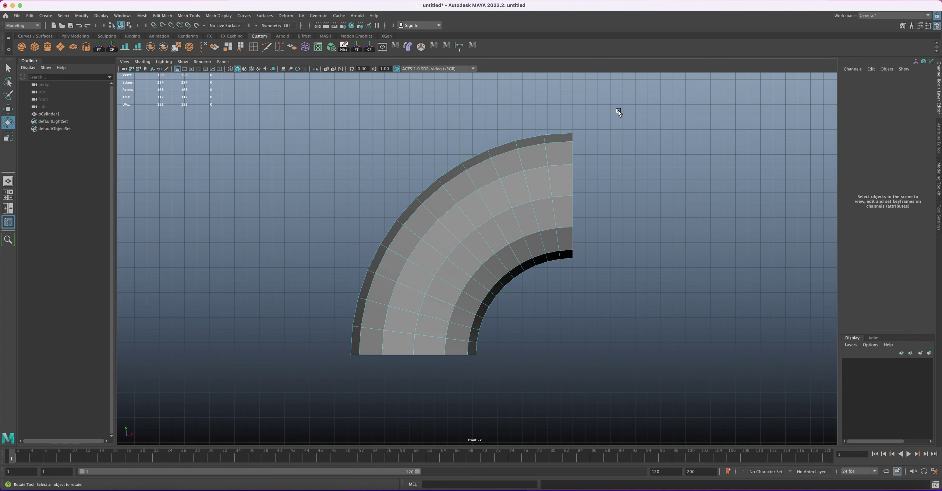
{"action": "left_click_drag", "start_coordinate": [618, 111], "coordinate": [569, 285]}
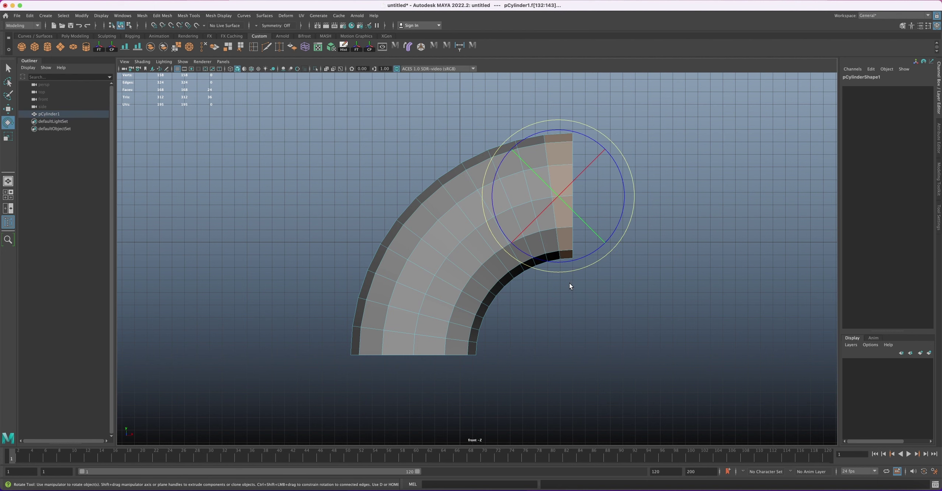
{"action": "key", "text": "q"}
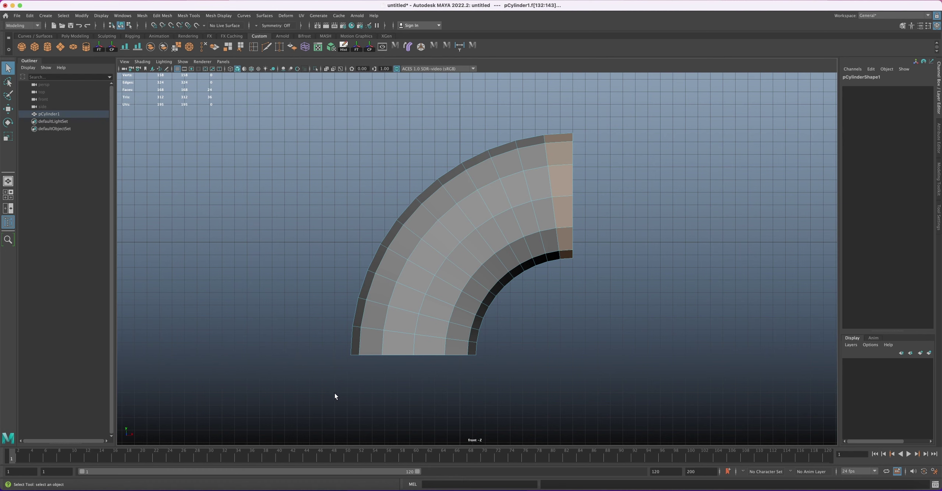
{"action": "left_click_drag", "start_coordinate": [322, 391], "coordinate": [492, 349], "text": "shift"}
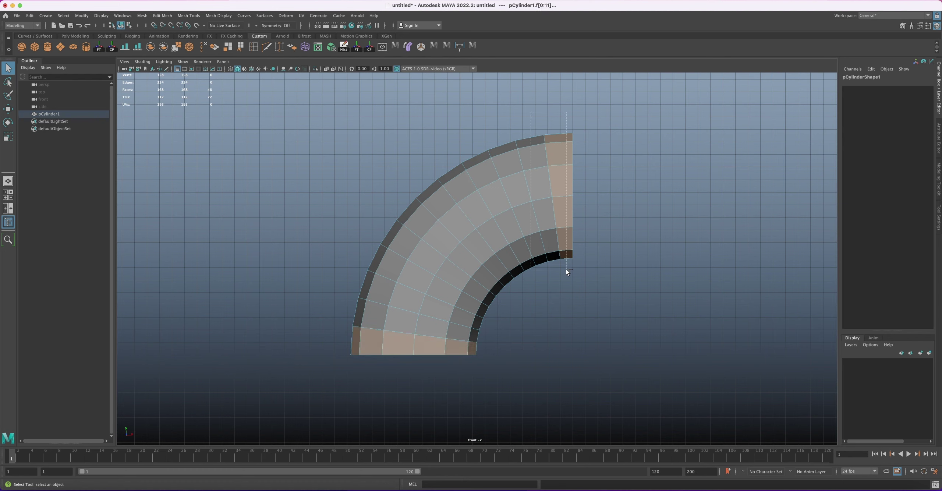
{"action": "left_click_drag", "start_coordinate": [566, 269], "coordinate": [566, 270], "text": "ctrl"}
{"action": "left_click_drag", "start_coordinate": [447, 295], "coordinate": [513, 346], "text": "ctrl"}
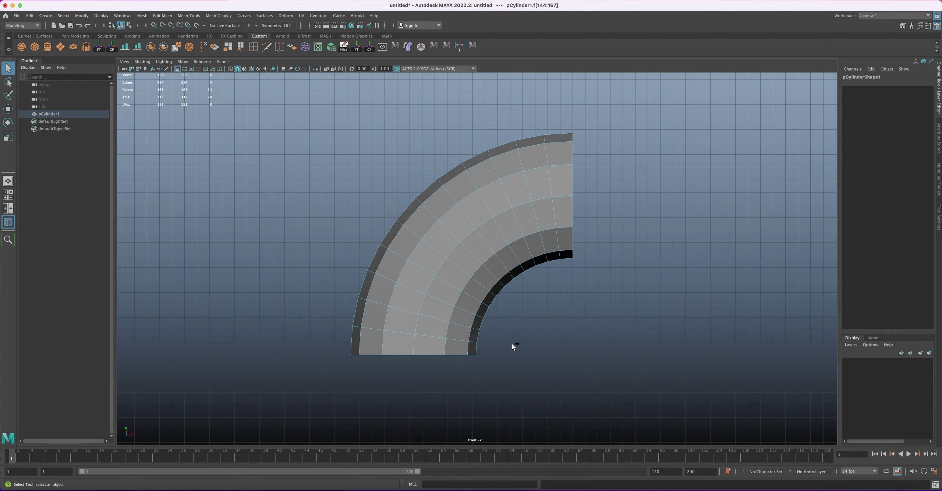
{"action": "key", "text": "Delete"}
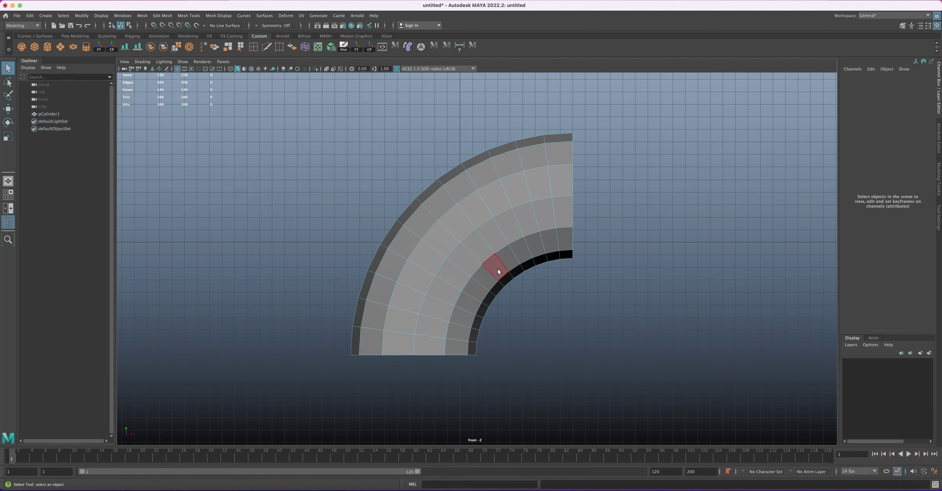
{"action": "middle_click_drag", "start_coordinate": [451, 258], "coordinate": [457, 244], "text": "alt"}
{"action": "right_click_drag", "start_coordinate": [506, 213], "coordinate": [537, 210]}
{"action": "key", "text": "space"}
{"action": "key", "text": "space"}
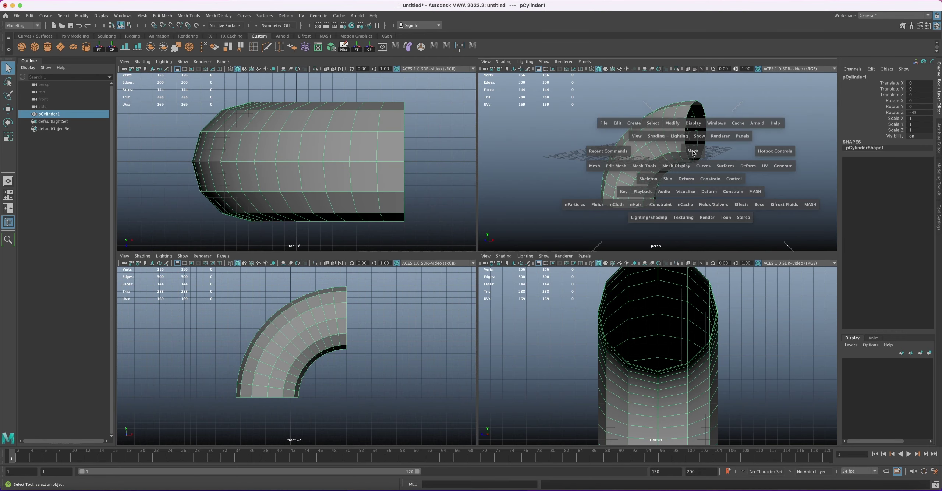
- Move the elbow straight up to Translate Y 9.229
{"action": "left_click_drag", "start_coordinate": [677, 178], "coordinate": [578, 184], "text": "alt"}
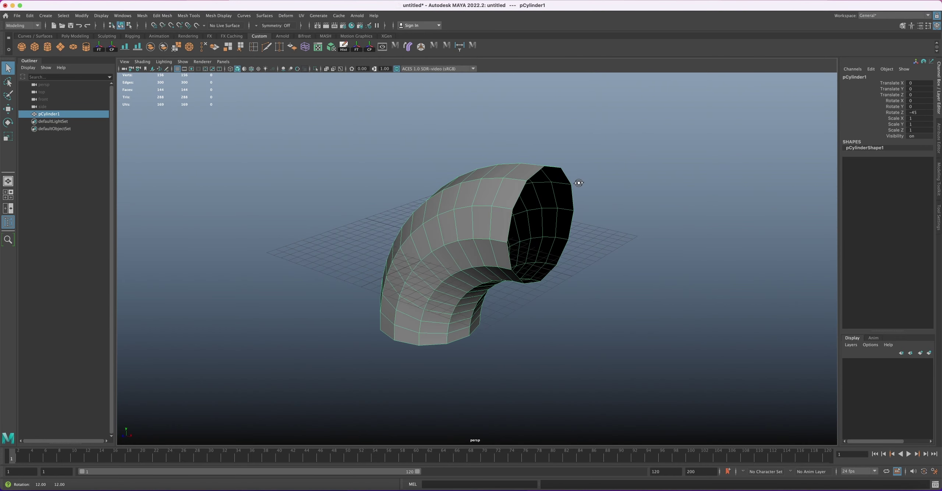
{"action": "key", "text": "w"}
{"action": "left_click_drag", "start_coordinate": [457, 177], "coordinate": [472, 90]}
{"action": "mouse_move", "coordinate": [505, 165]}
{"action": "left_mouse_down", "text": "alt"}
{"action": "mouse_move", "coordinate": [500, 192]}
{"action": "mouse_move", "coordinate": [498, 168]}
{"action": "left_mouse_up", "text": "alt"}
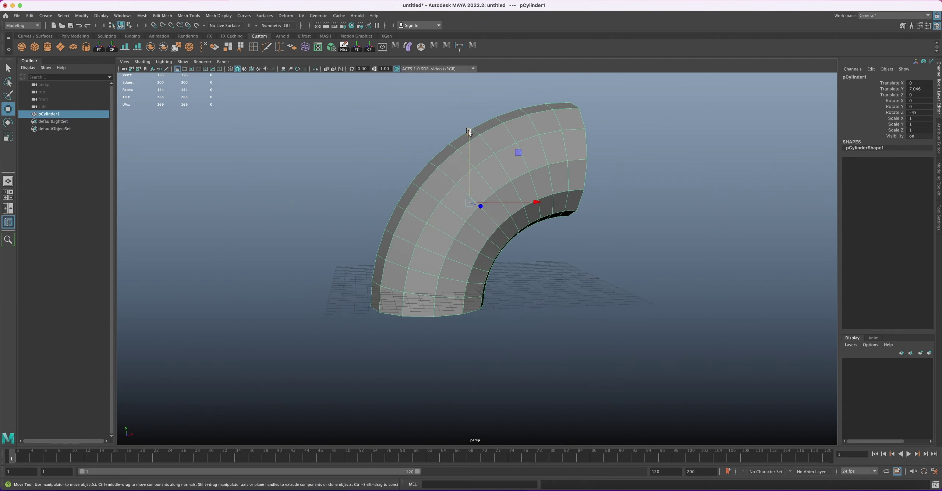
{"action": "left_click_drag", "start_coordinate": [470, 132], "coordinate": [470, 99]}
{"action": "left_click_drag", "start_coordinate": [516, 129], "coordinate": [526, 181], "text": "alt"}
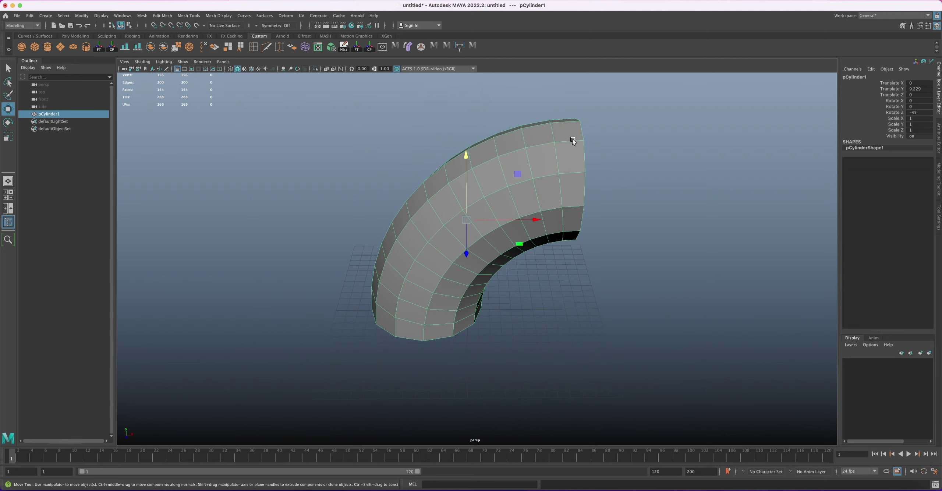
- Select the edge loops around both open ends of the pipe
{"action": "right_click_drag", "start_coordinate": [572, 139], "coordinate": [576, 127]}
{"action": "double_click", "coordinate": [582, 134]}
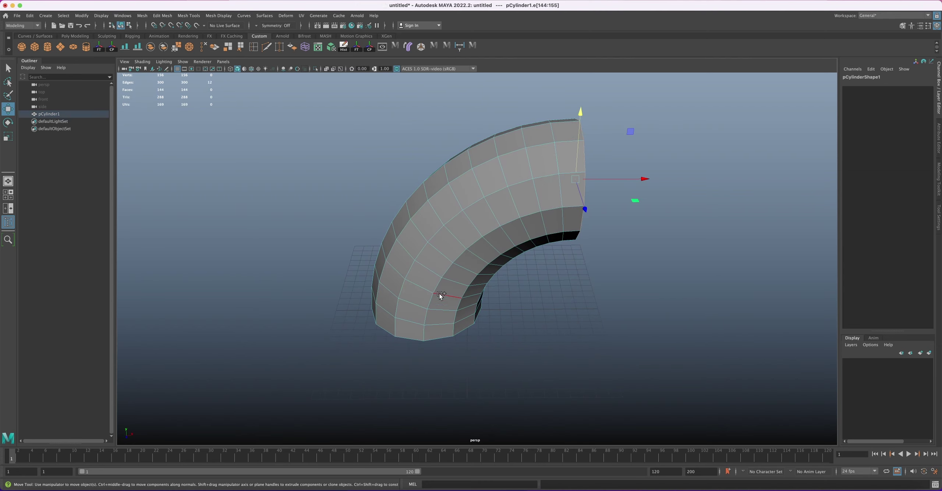
{"action": "double_click", "coordinate": [407, 341], "text": "shift"}
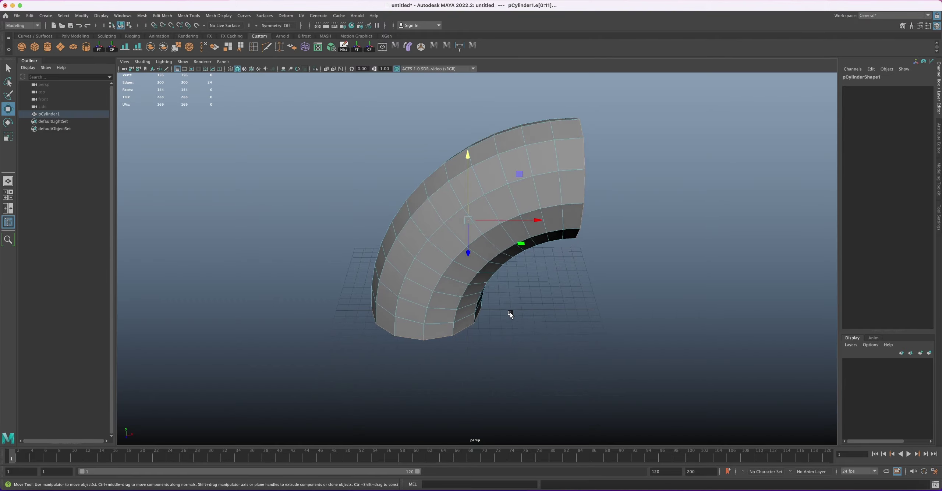
{"action": "left_click_drag", "start_coordinate": [509, 313], "coordinate": [435, 305], "text": "alt"}
{"action": "left_click_drag", "start_coordinate": [482, 300], "coordinate": [507, 311], "text": "alt"}
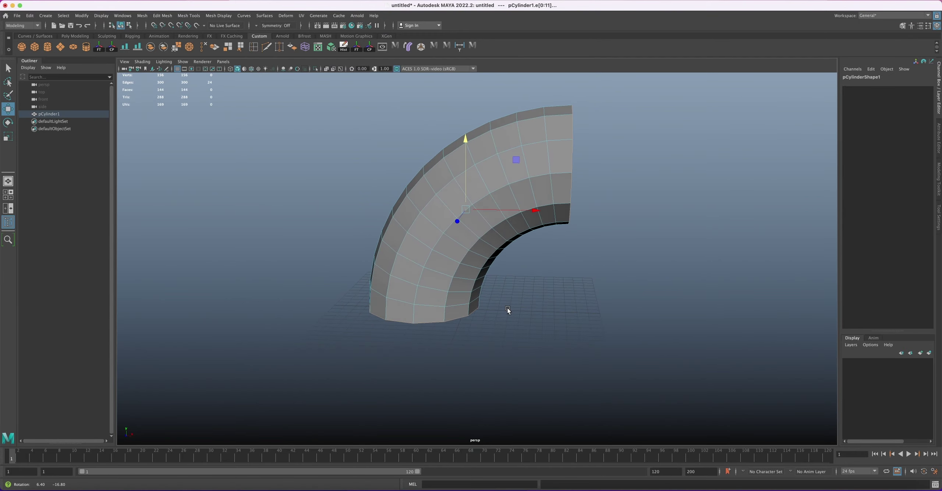
{"action": "left_click", "coordinate": [940, 163]}
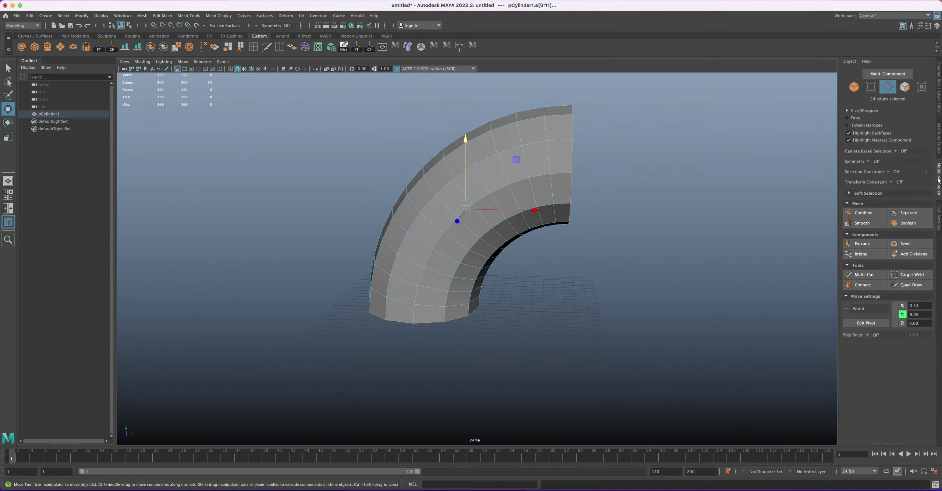
- Extrude the end edges into flange rims with thickness 2
{"action": "left_click", "coordinate": [869, 244]}
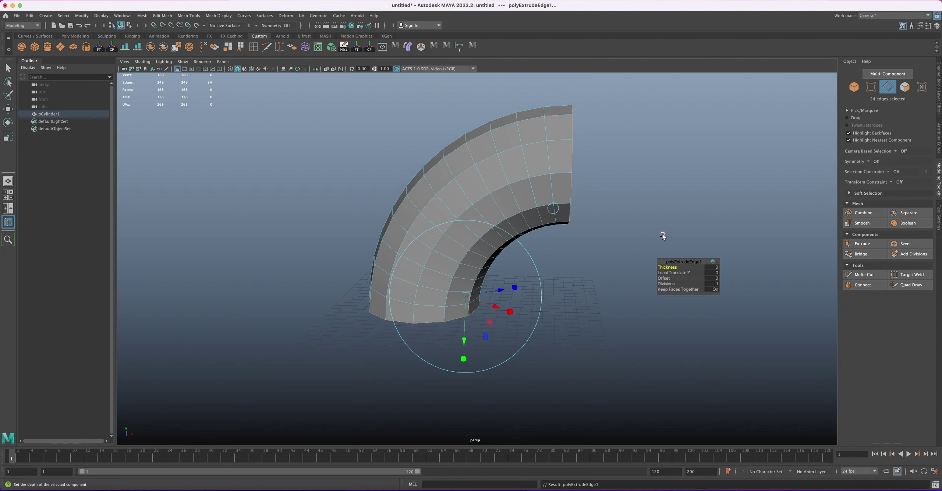
{"action": "left_click_drag", "start_coordinate": [662, 267], "coordinate": [667, 267]}
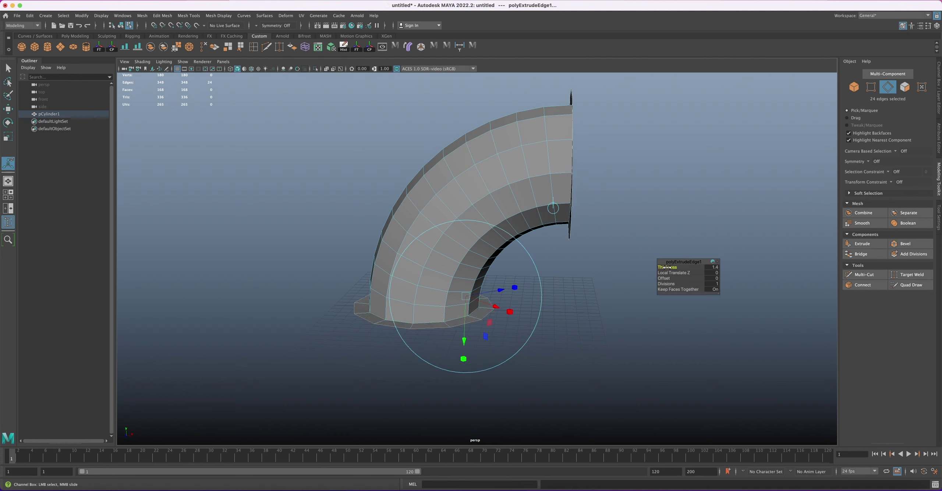
{"action": "left_click_drag", "start_coordinate": [585, 233], "coordinate": [621, 237], "text": "alt"}
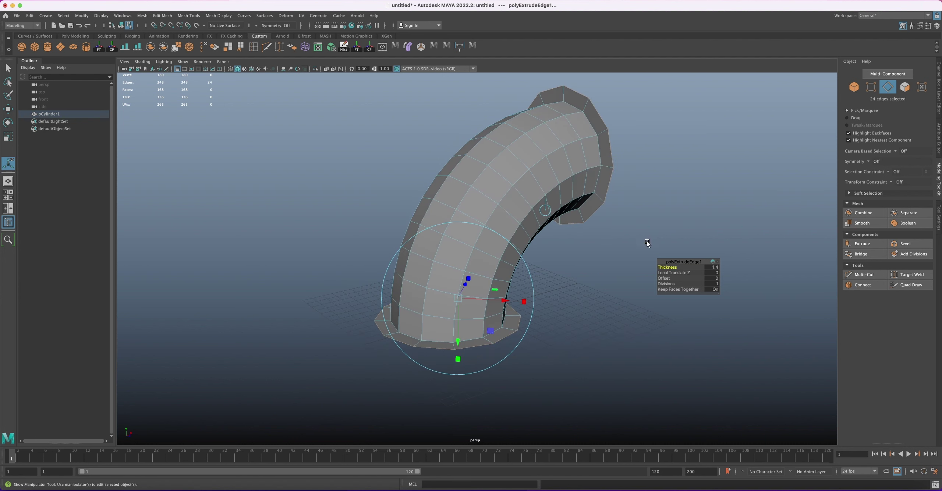
{"action": "left_click", "coordinate": [715, 267]}
{"action": "type", "text": "2"}
{"action": "key", "text": "Return"}
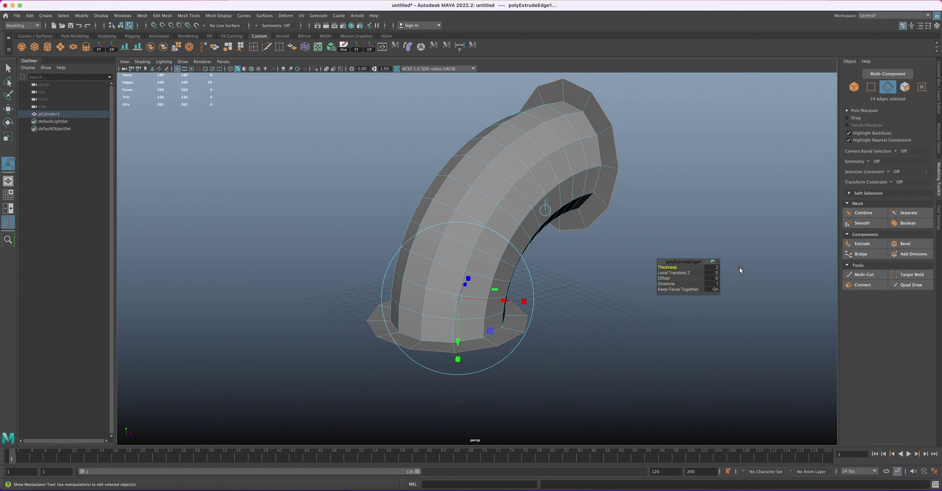
- Extrude the rim edges a second time with thickness -1
{"action": "left_click", "coordinate": [859, 244]}
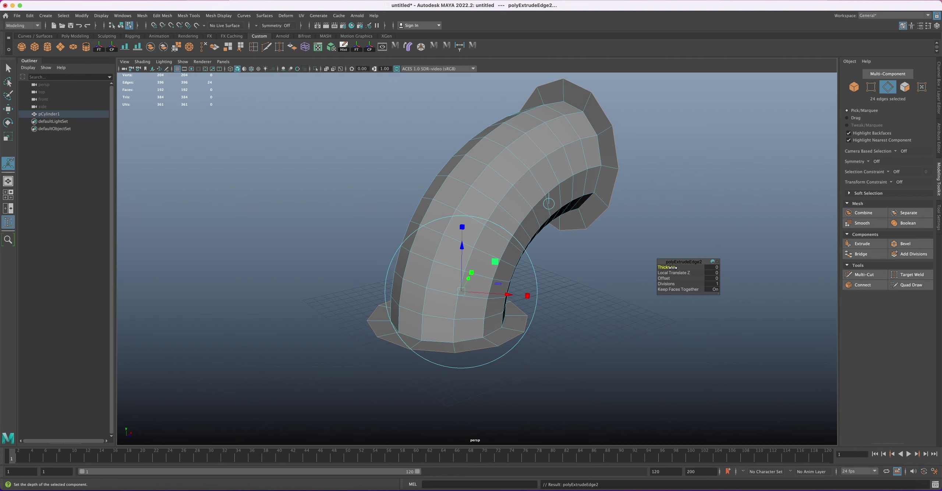
{"action": "left_click_drag", "start_coordinate": [673, 268], "coordinate": [670, 268]}
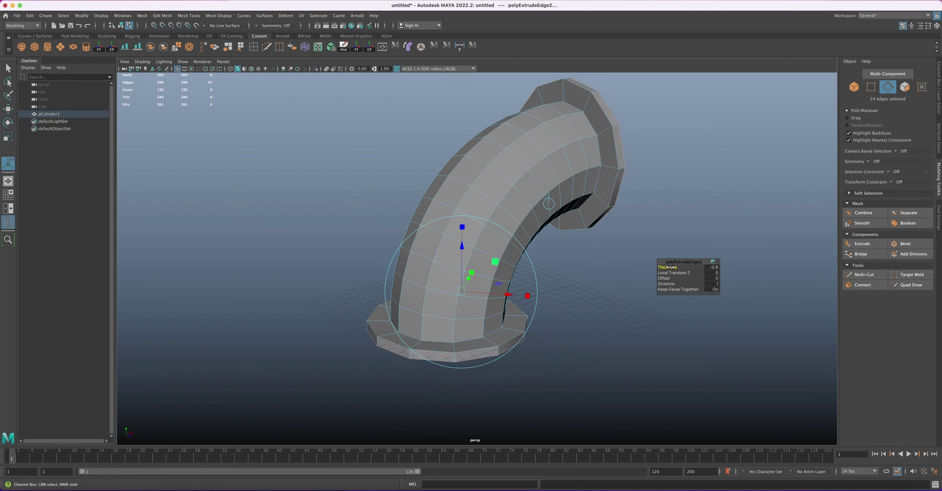
{"action": "left_click", "coordinate": [715, 269]}
{"action": "key", "text": "Return"}
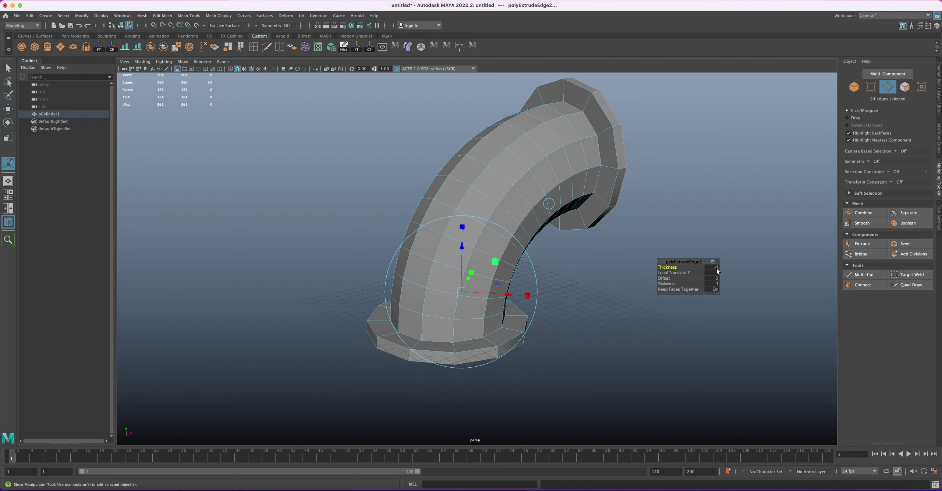
- Extrude the rims a third time with thickness -1.2, then return to Object Mode
{"action": "left_click", "coordinate": [863, 244]}
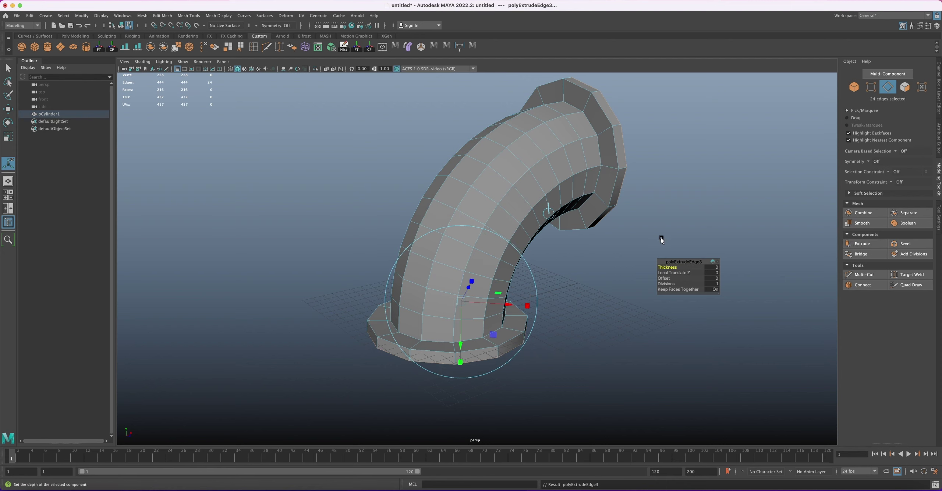
{"action": "left_click_drag", "start_coordinate": [669, 267], "coordinate": [667, 267]}
{"action": "left_click_drag", "start_coordinate": [636, 177], "coordinate": [588, 139], "text": "alt"}
{"action": "right_click", "coordinate": [606, 135]}
{"action": "left_click", "coordinate": [623, 125]}
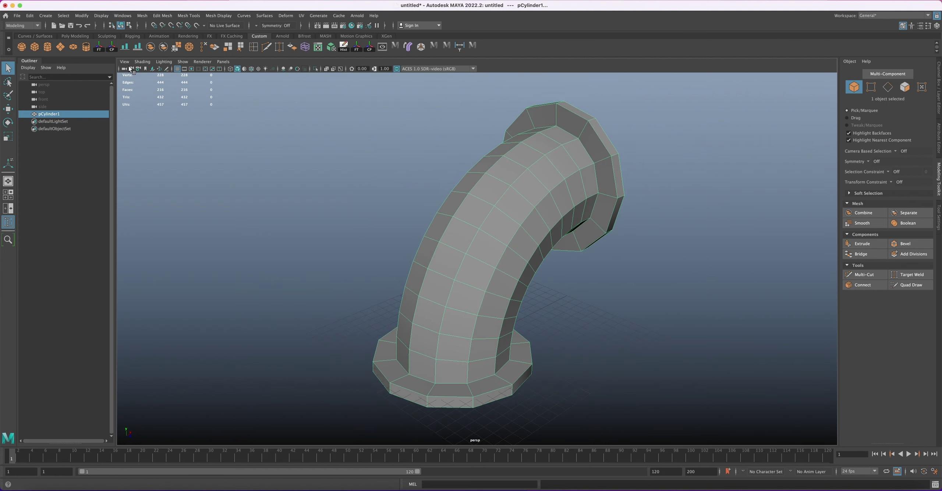
- Insert supporting edge loops around the upper flange with Multi-Cut
{"action": "left_click", "coordinate": [266, 50]}
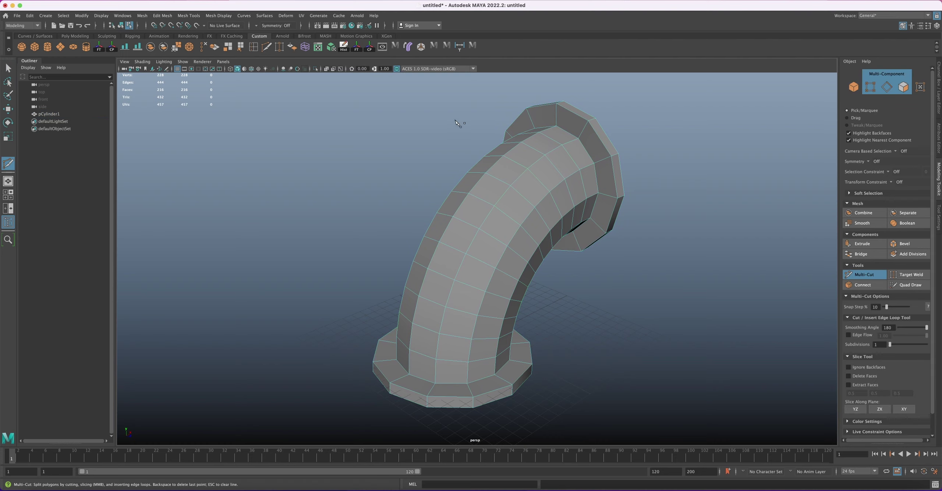
{"action": "left_click_drag", "start_coordinate": [456, 123], "coordinate": [533, 173], "text": "alt"}
{"action": "middle_click_drag", "start_coordinate": [534, 173], "coordinate": [545, 181], "text": "alt"}
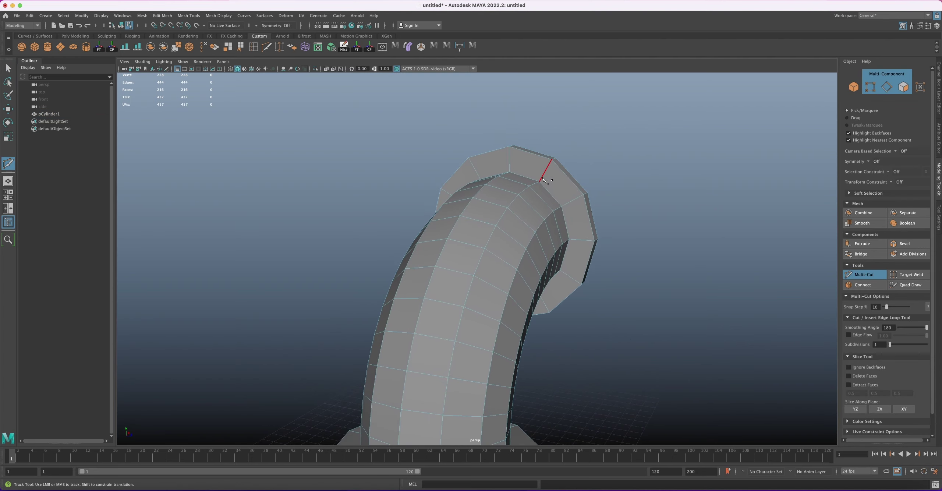
{"action": "mouse_move", "coordinate": [544, 181]}
{"action": "left_mouse_down", "text": "alt"}
{"action": "mouse_move", "coordinate": [534, 184]}
{"action": "mouse_move", "coordinate": [548, 180]}
{"action": "left_mouse_up", "text": "alt"}
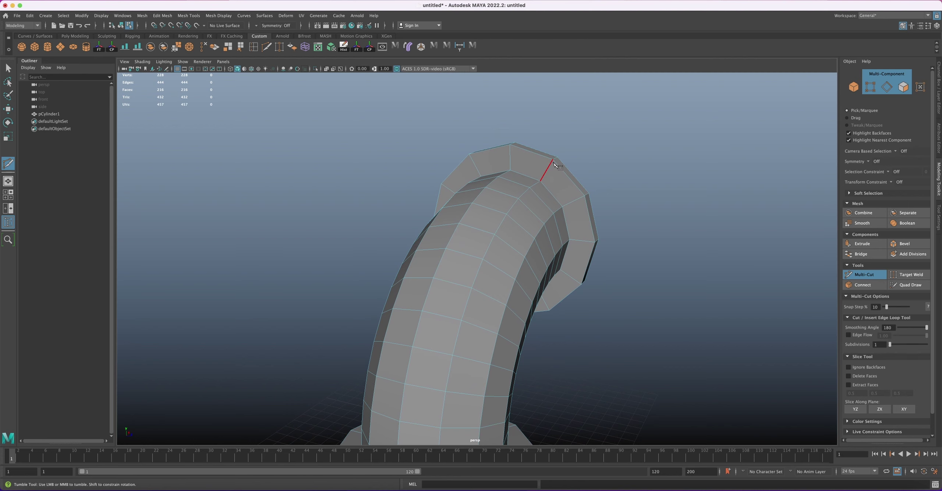
{"action": "key", "text": "ctrl"}
{"action": "left_click", "coordinate": [552, 160], "text": "ctrl"}
{"action": "left_click", "coordinate": [552, 165], "text": "ctrl"}
{"action": "left_click_drag", "start_coordinate": [569, 166], "coordinate": [546, 197], "text": "alt"}
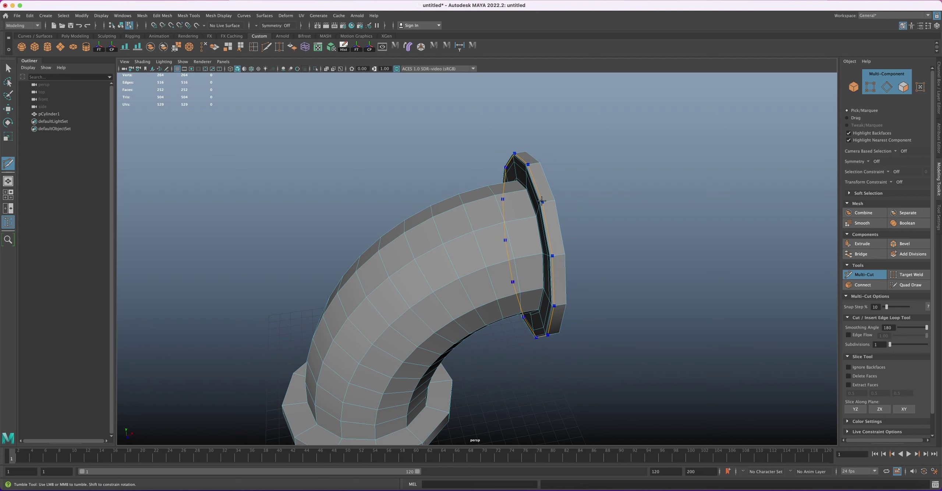
{"action": "left_click", "coordinate": [547, 201], "text": "ctrl"}
{"action": "left_click", "coordinate": [553, 201], "text": "ctrl"}
- Add supporting edge loops around the upper pipe opening's rim
{"action": "left_click_drag", "start_coordinate": [552, 201], "coordinate": [508, 200], "text": "alt"}
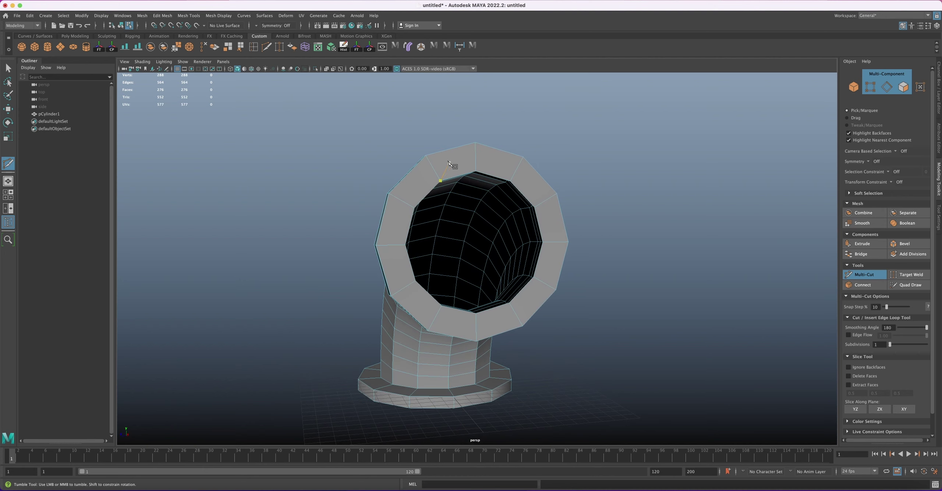
{"action": "left_click", "coordinate": [426, 156], "text": "ctrl"}
{"action": "left_click_drag", "start_coordinate": [449, 211], "coordinate": [490, 246], "text": "alt"}
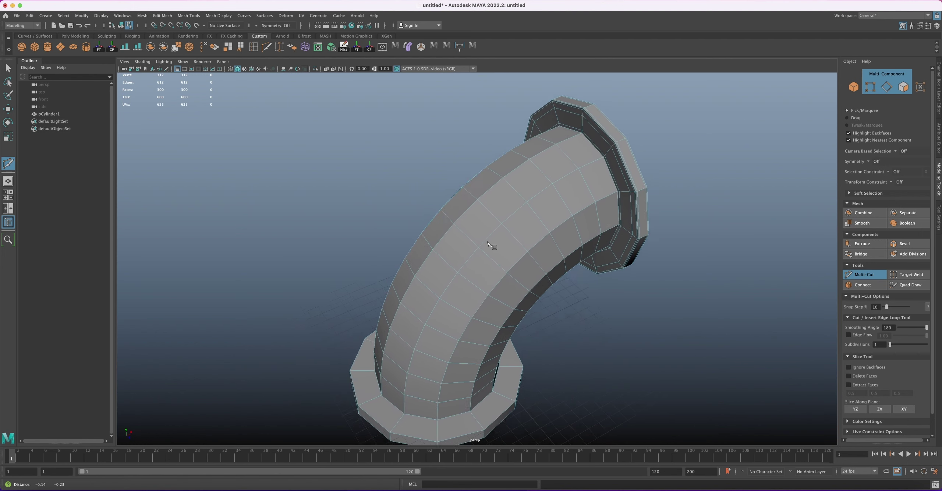
{"action": "scroll", "coordinate": [489, 246], "scroll_direction": "up", "scroll_amount": 5}
{"action": "middle_click_drag", "start_coordinate": [490, 246], "coordinate": [461, 287], "text": "alt"}
{"action": "right_click_drag", "start_coordinate": [460, 287], "coordinate": [483, 185], "text": "alt"}
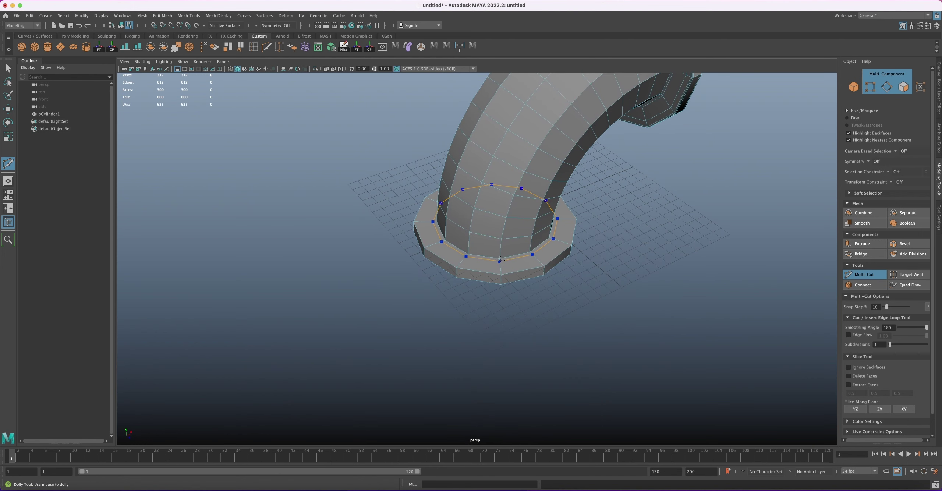
- Add supporting edge loops around the base flange and its opening rim
{"action": "left_click", "coordinate": [500, 259], "text": "ctrl"}
{"action": "left_click", "coordinate": [501, 274], "text": "ctrl"}
{"action": "left_click", "coordinate": [501, 276], "text": "ctrl"}
{"action": "left_click", "coordinate": [502, 278], "text": "ctrl"}
{"action": "left_click_drag", "start_coordinate": [501, 281], "coordinate": [506, 241], "text": "alt"}
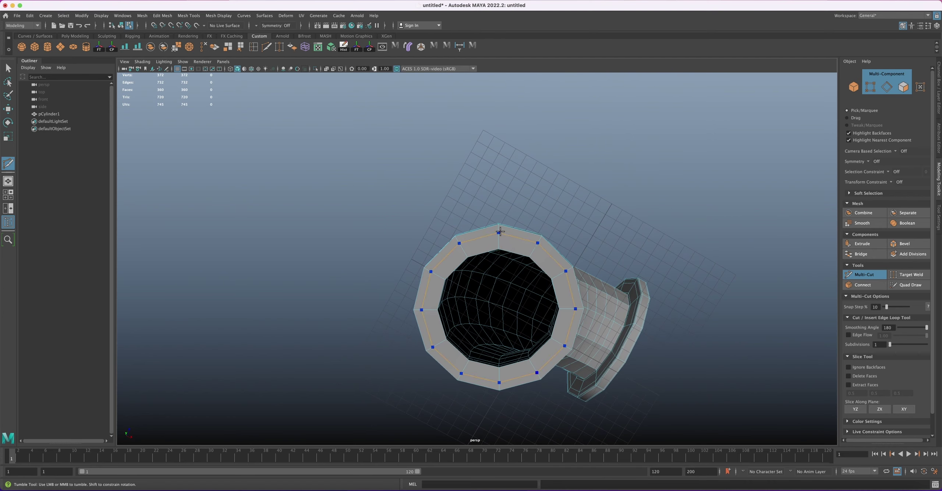
{"action": "left_click", "coordinate": [499, 226], "text": "ctrl"}
{"action": "left_click_drag", "start_coordinate": [530, 220], "coordinate": [528, 243], "text": "alt"}
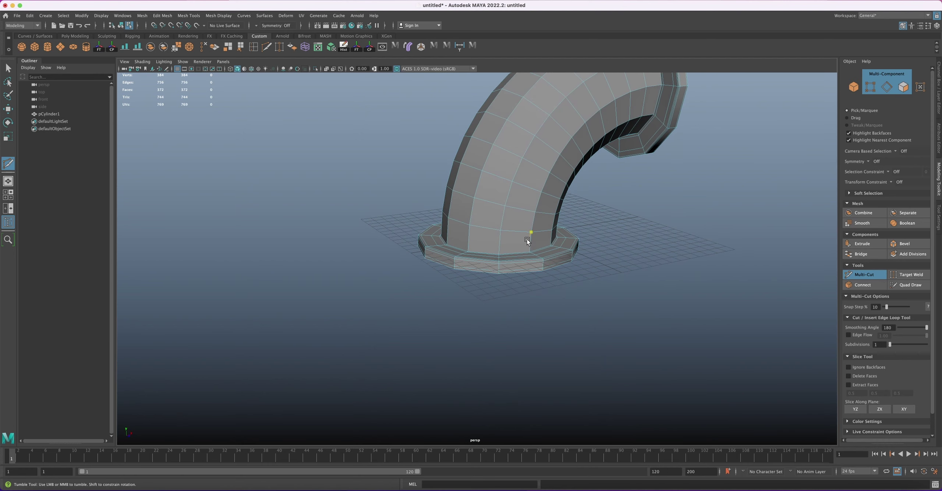
{"action": "key", "text": "q"}
{"action": "left_click_drag", "start_coordinate": [534, 210], "coordinate": [502, 241], "text": "alt"}
{"action": "right_click_drag", "start_coordinate": [502, 242], "coordinate": [511, 219]}
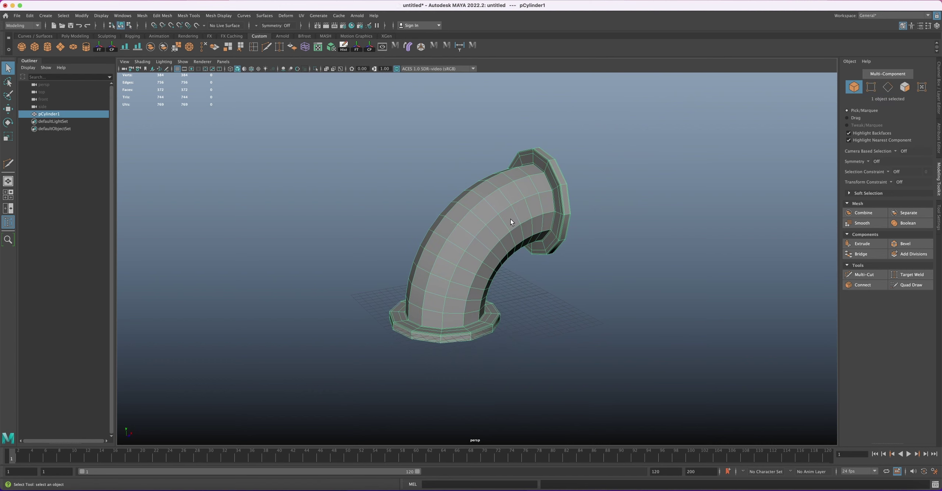
{"action": "key", "text": "3"}
{"action": "left_click", "coordinate": [588, 269]}
{"action": "mouse_move", "coordinate": [556, 273]}
{"action": "left_mouse_down", "text": "alt"}
{"action": "mouse_move", "coordinate": [526, 271]}
{"action": "mouse_move", "coordinate": [566, 268]}
{"action": "mouse_move", "coordinate": [533, 267]}
{"action": "mouse_move", "coordinate": [546, 264]}
{"action": "left_mouse_up", "text": "alt"}
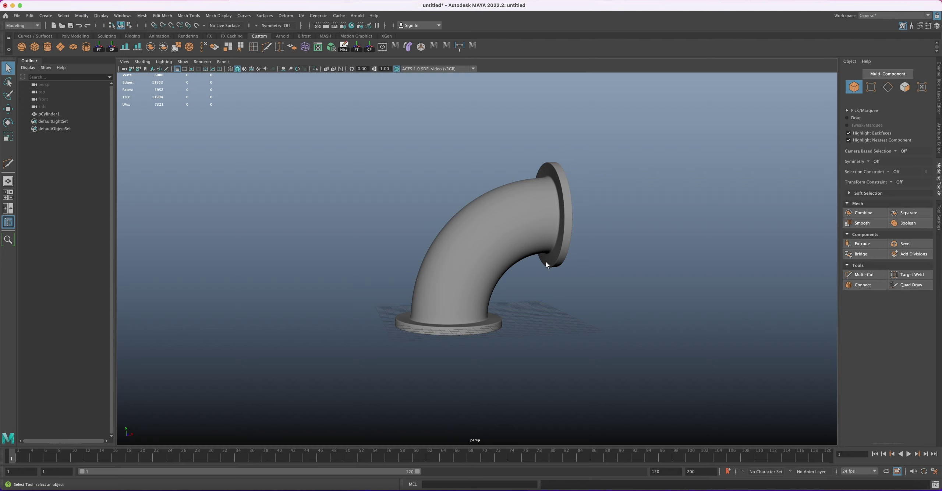
{"action": "left_click_drag", "start_coordinate": [514, 245], "coordinate": [493, 251], "text": "alt"}
{"action": "left_click", "coordinate": [497, 241]}
{"action": "key", "text": "w"}
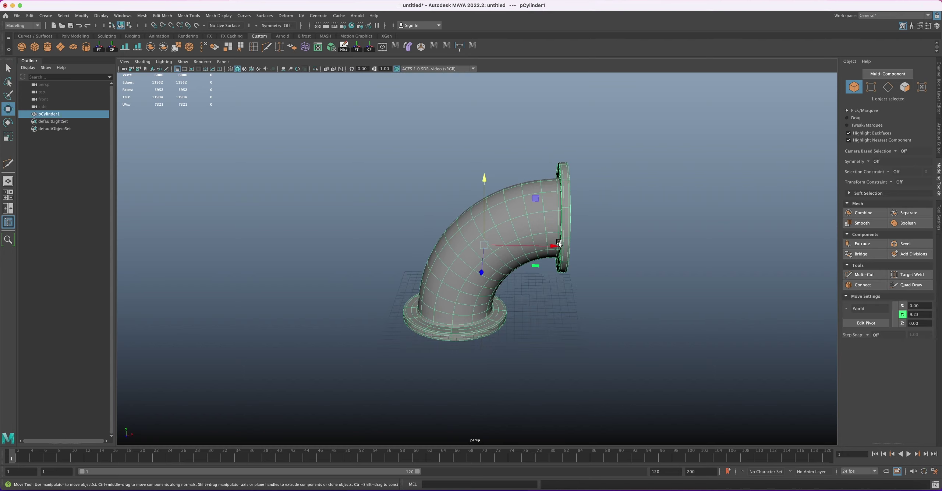
{"action": "left_click_drag", "start_coordinate": [557, 243], "coordinate": [350, 225]}
{"action": "mouse_move", "coordinate": [473, 248]}
{"action": "left_mouse_down", "text": "alt"}
{"action": "mouse_move", "coordinate": [442, 272]}
{"action": "mouse_move", "coordinate": [461, 253]}
{"action": "left_mouse_up", "text": "alt"}
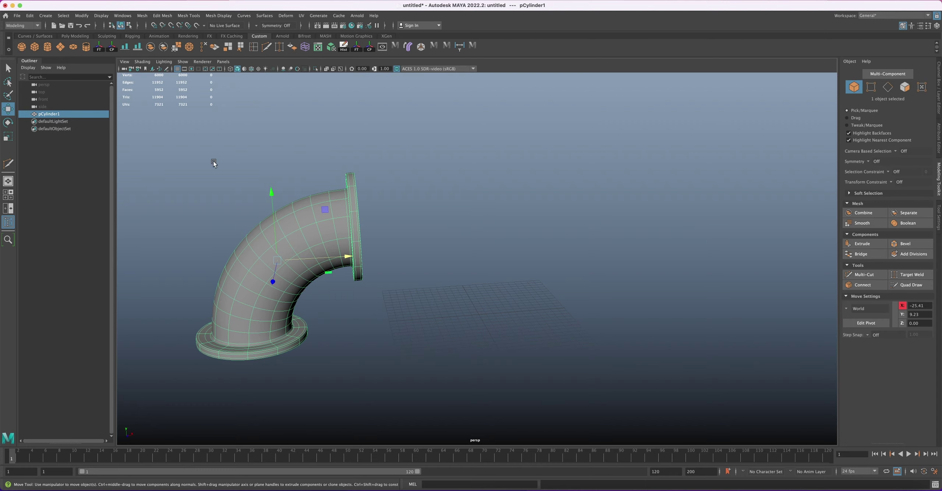
{"action": "left_click", "coordinate": [778, 482]}
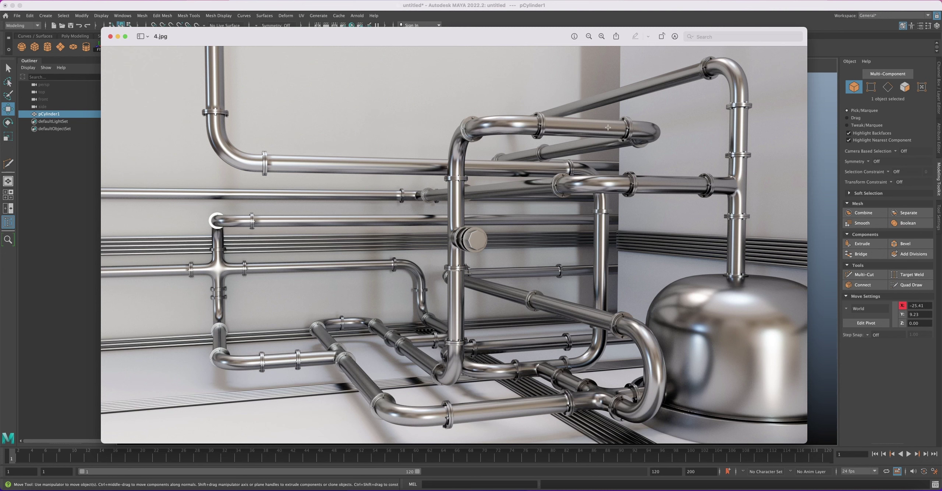
{"action": "left_click", "coordinate": [118, 37]}
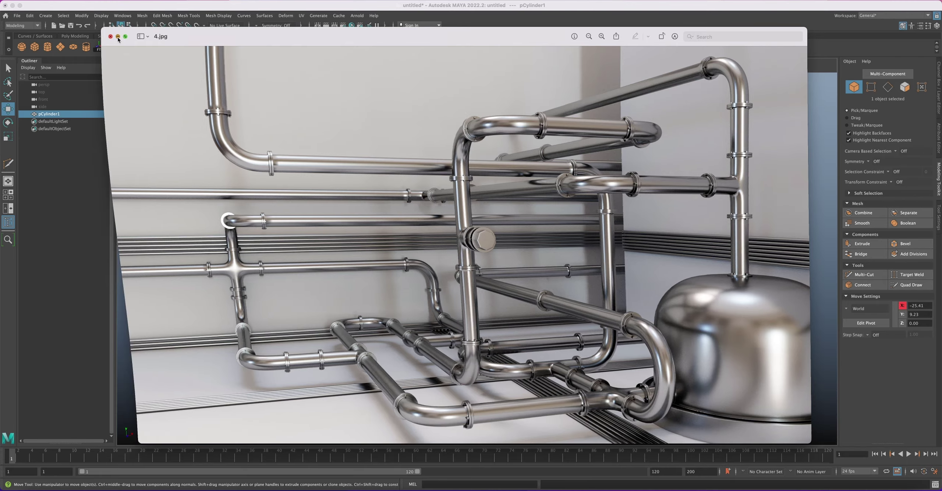
{"action": "scroll", "coordinate": [466, 244], "scroll_direction": "down", "scroll_amount": 5}
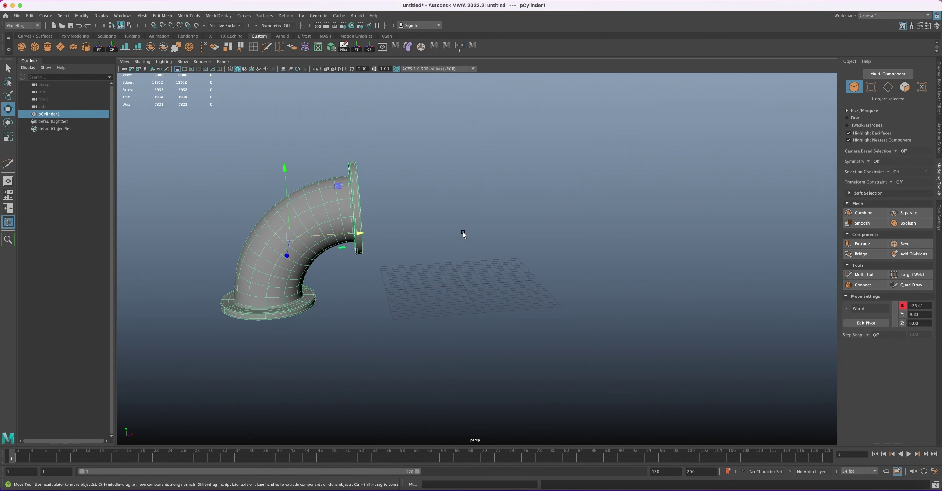
- Create a second cylinder, pCylinder2, and expand its polyCylinder inputs
{"action": "left_click", "coordinate": [48, 46]}
{"action": "left_click_drag", "start_coordinate": [458, 274], "coordinate": [511, 281], "text": "alt"}
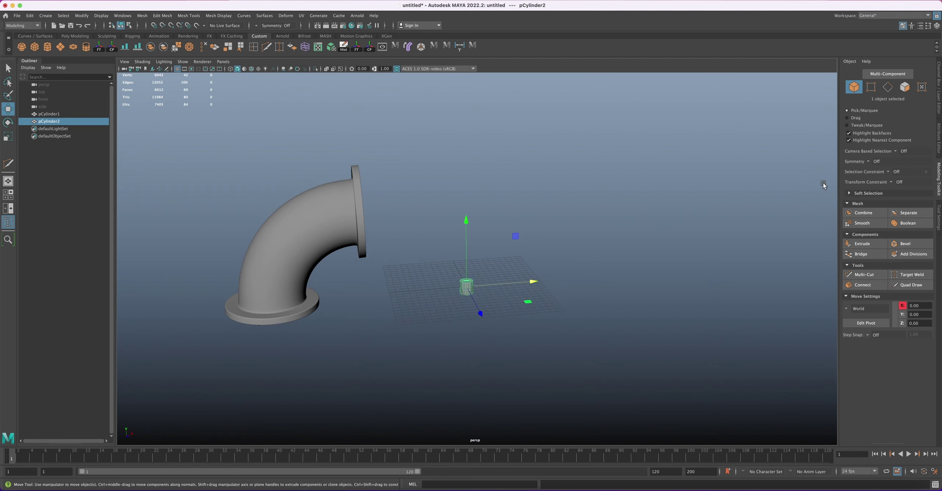
{"action": "left_click", "coordinate": [939, 103]}
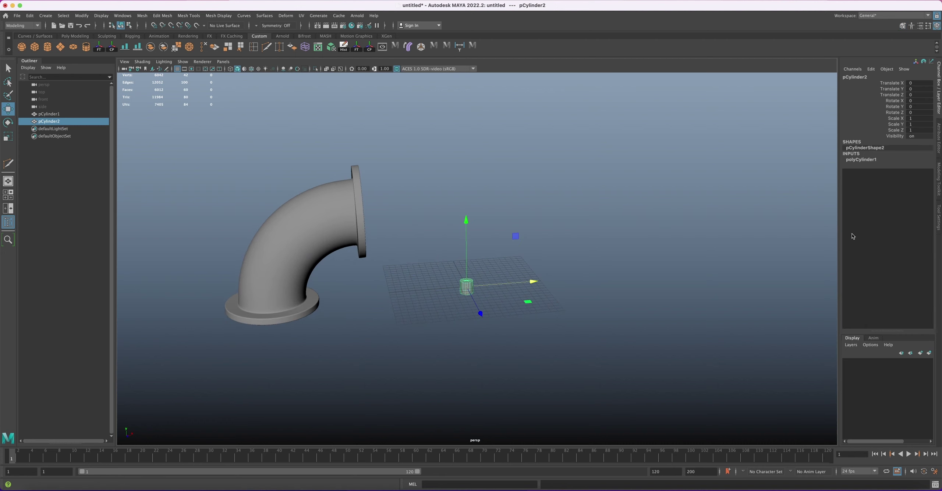
{"action": "left_click", "coordinate": [862, 160]}
- Set pCylinder2 to radius 5, height 20 and 12 axis subdivisions
{"action": "left_click", "coordinate": [916, 166]}
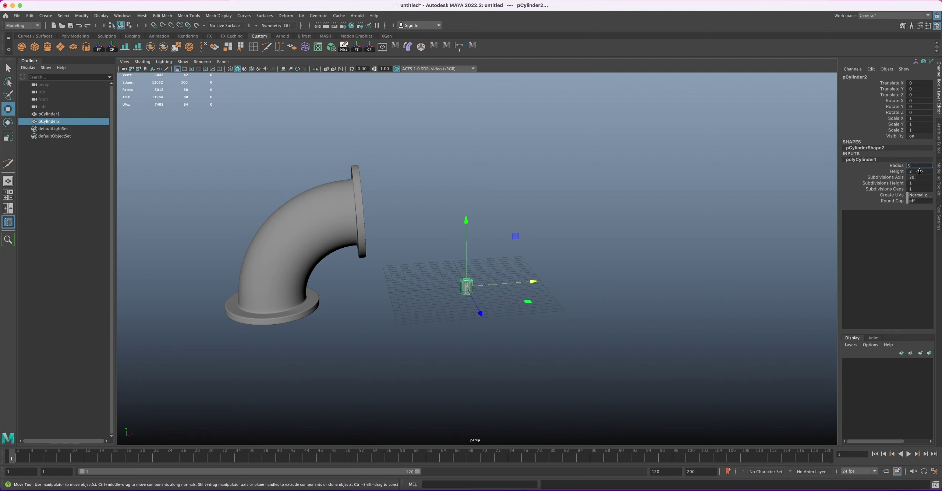
{"action": "left_click", "coordinate": [919, 171]}
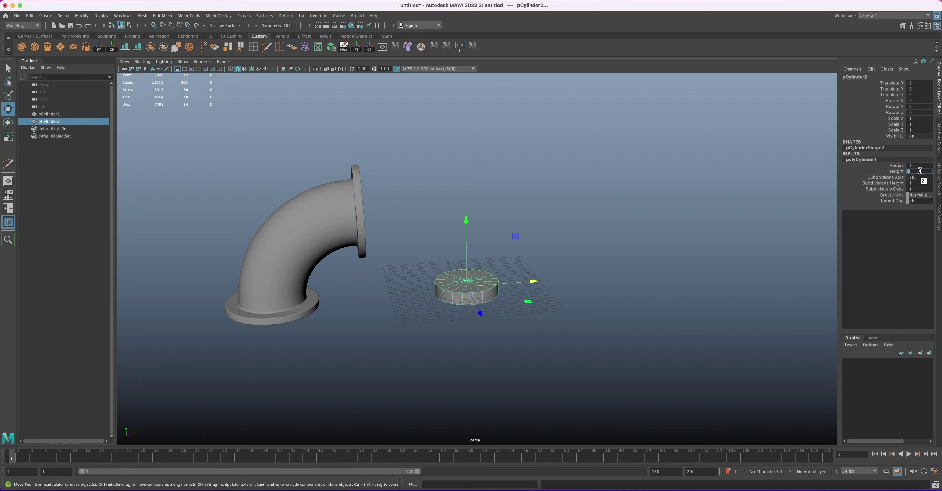
{"action": "key", "text": "Return"}
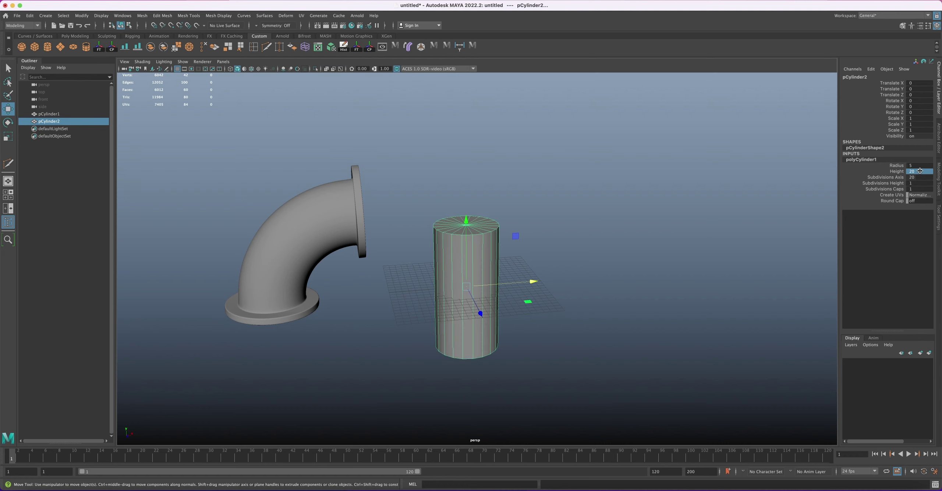
{"action": "left_click", "coordinate": [923, 177]}
{"action": "key", "text": "Return"}
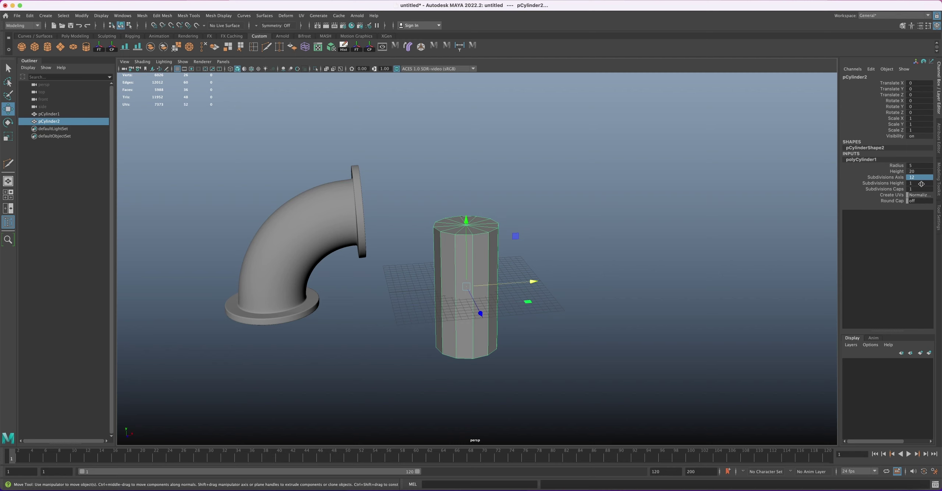
{"action": "left_click", "coordinate": [921, 184]}
{"action": "left_click_drag", "start_coordinate": [491, 279], "coordinate": [520, 224], "text": "alt"}
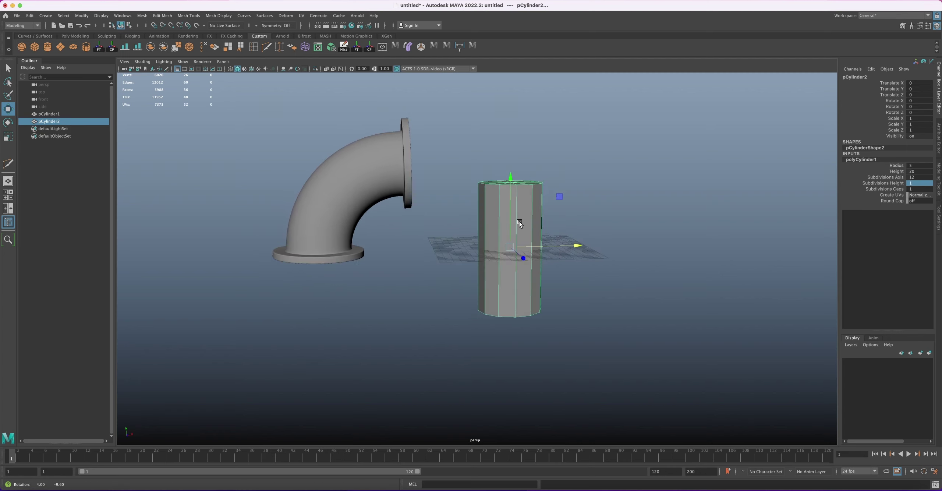
{"action": "right_click", "coordinate": [504, 200]}
- Work on the cylinder's faces in face mode, then return to object mode with it selected
{"action": "left_click", "coordinate": [504, 219]}
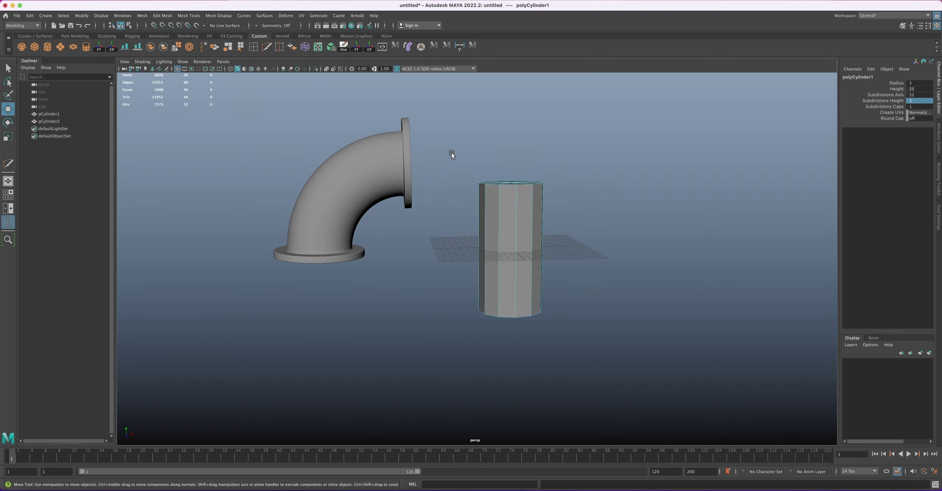
{"action": "left_click_drag", "start_coordinate": [452, 150], "coordinate": [575, 316]}
{"action": "mouse_move", "coordinate": [574, 244]}
{"action": "left_mouse_down"}
{"action": "mouse_move", "coordinate": [564, 244]}
{"action": "mouse_move", "coordinate": [578, 246]}
{"action": "left_mouse_up"}
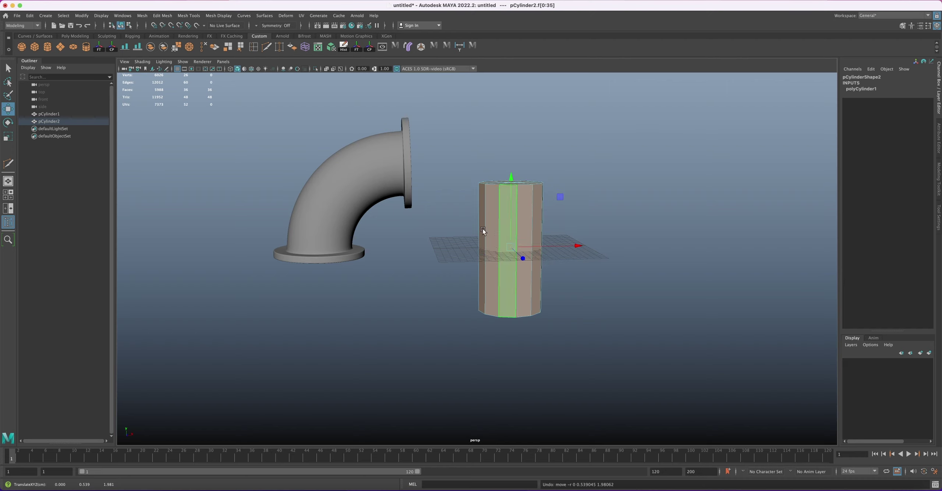
{"action": "left_click_drag", "start_coordinate": [455, 222], "coordinate": [587, 235]}
{"action": "left_click", "coordinate": [588, 235]}
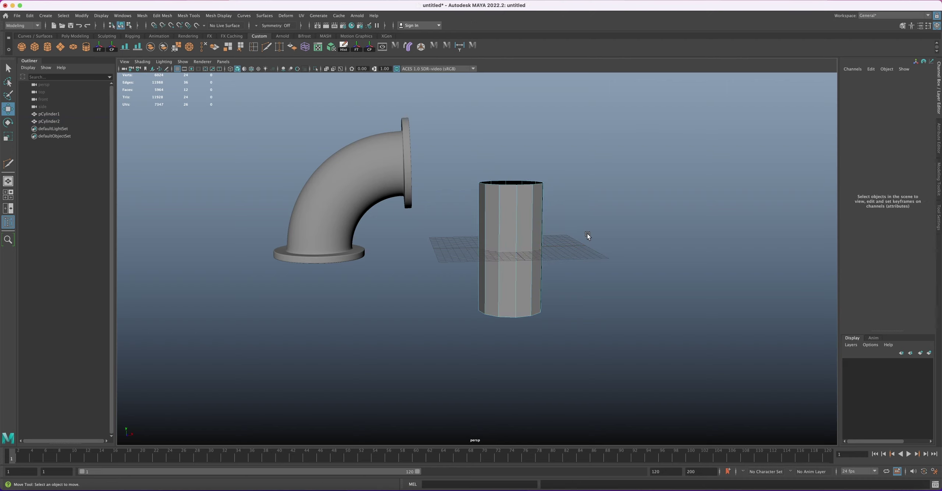
{"action": "left_click_drag", "start_coordinate": [527, 246], "coordinate": [547, 208], "text": "alt"}
{"action": "right_click_drag", "start_coordinate": [551, 181], "coordinate": [571, 176]}
{"action": "left_click", "coordinate": [545, 192]}
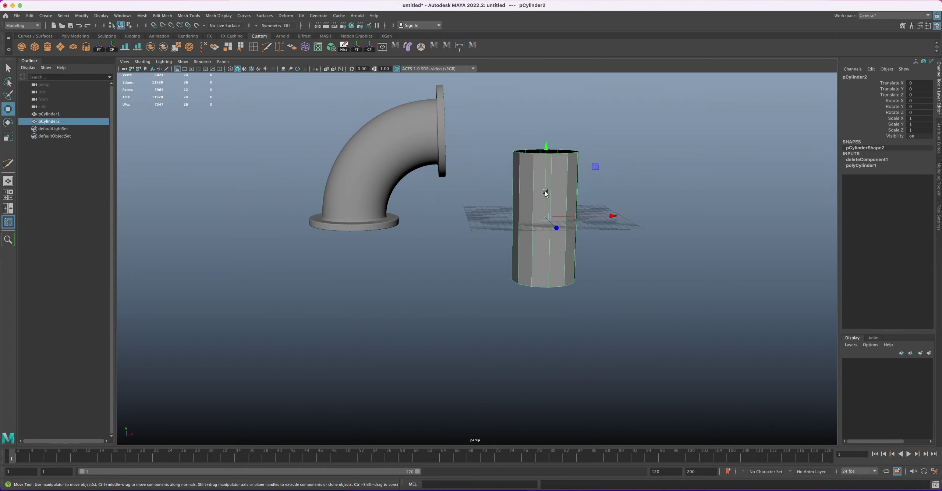
- Duplicate the cylinder, move the copy 10.462 along X and rotate it 90° sideways
{"action": "key", "text": "ctrl+d"}
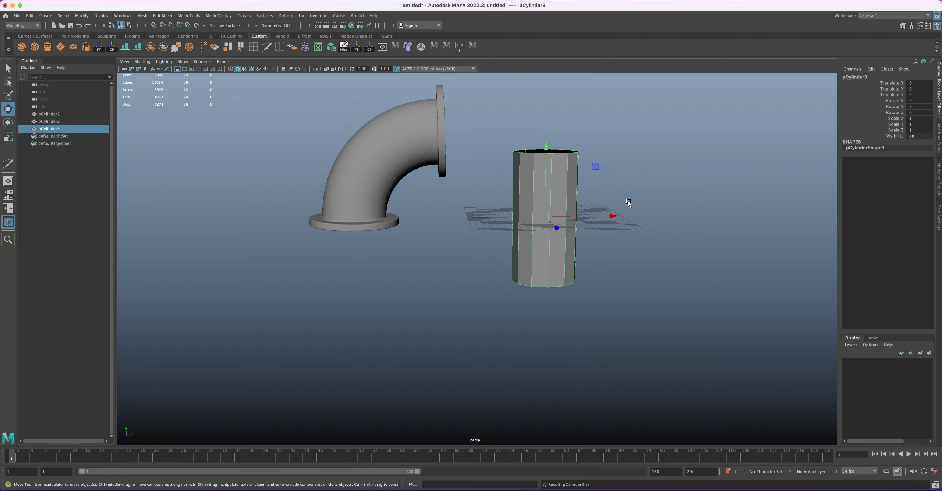
{"action": "left_click_drag", "start_coordinate": [612, 213], "coordinate": [621, 150]}
{"action": "key", "text": "e"}
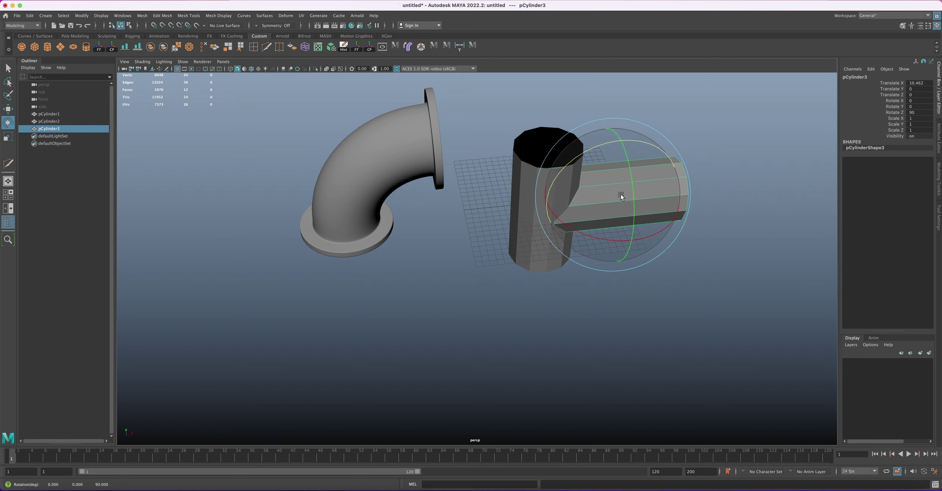
{"action": "left_click_drag", "start_coordinate": [615, 185], "coordinate": [580, 213], "text": "alt"}
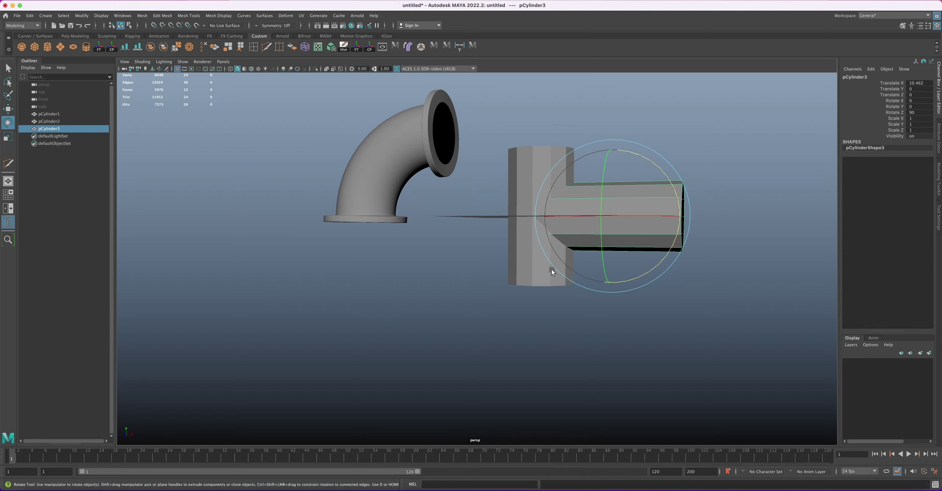
{"action": "key", "text": "q"}
- Raise the cylinders along Y, slide the branch into the upright pipe, and select both
{"action": "left_click_drag", "start_coordinate": [576, 282], "coordinate": [637, 254], "text": "alt"}
{"action": "key", "text": "w"}
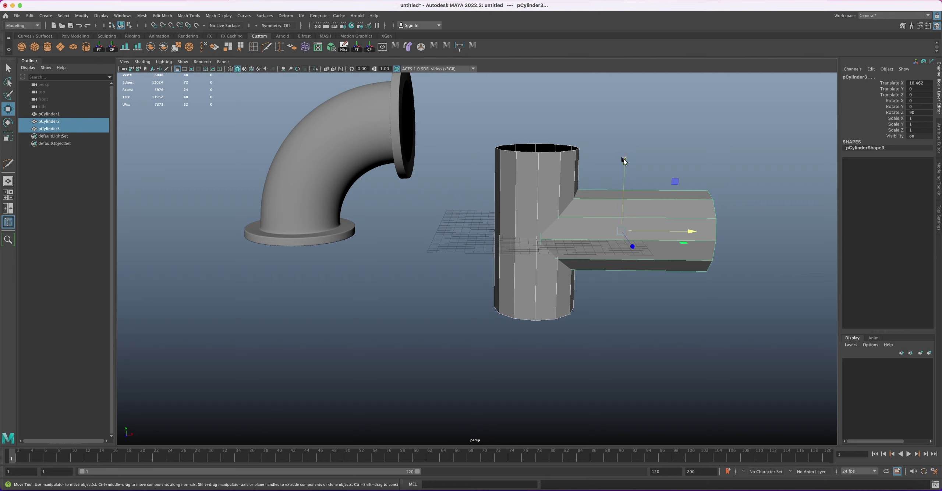
{"action": "left_click_drag", "start_coordinate": [625, 161], "coordinate": [563, 212]}
{"action": "scroll", "coordinate": [622, 79], "scroll_direction": "down", "scroll_amount": 5}
{"action": "left_click", "coordinate": [567, 214]}
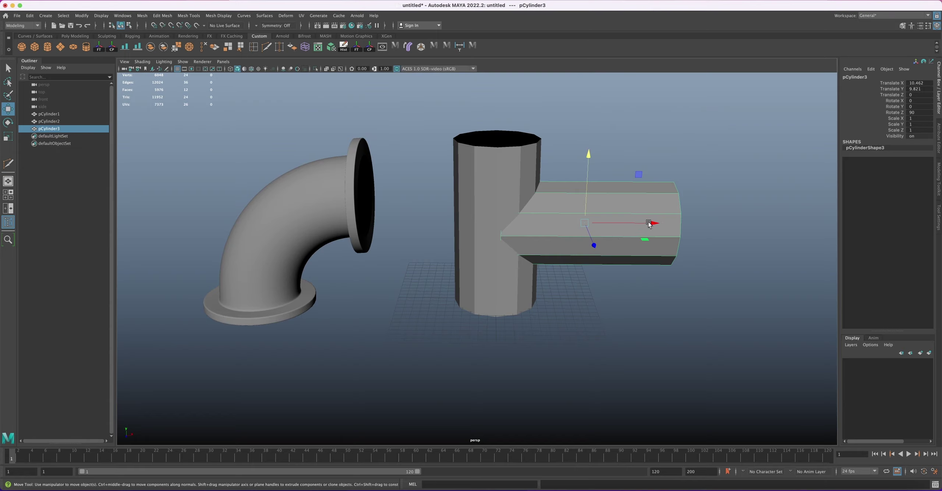
{"action": "left_click_drag", "start_coordinate": [650, 223], "coordinate": [589, 276]}
{"action": "left_click", "coordinate": [605, 301]}
{"action": "left_click_drag", "start_coordinate": [449, 196], "coordinate": [616, 256]}
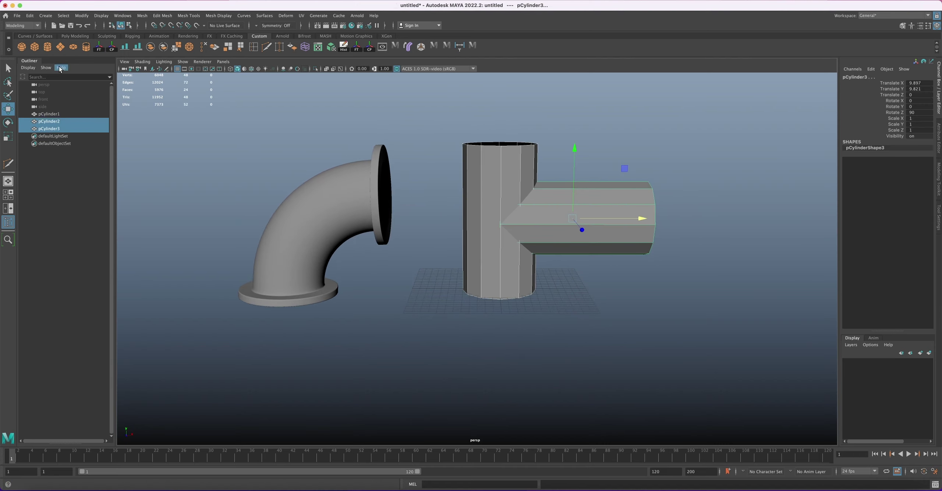
- Combine both cylinders into one T-pipe mesh, pCylinder4, and orbit around to inspect it
{"action": "left_click", "coordinate": [152, 47]}
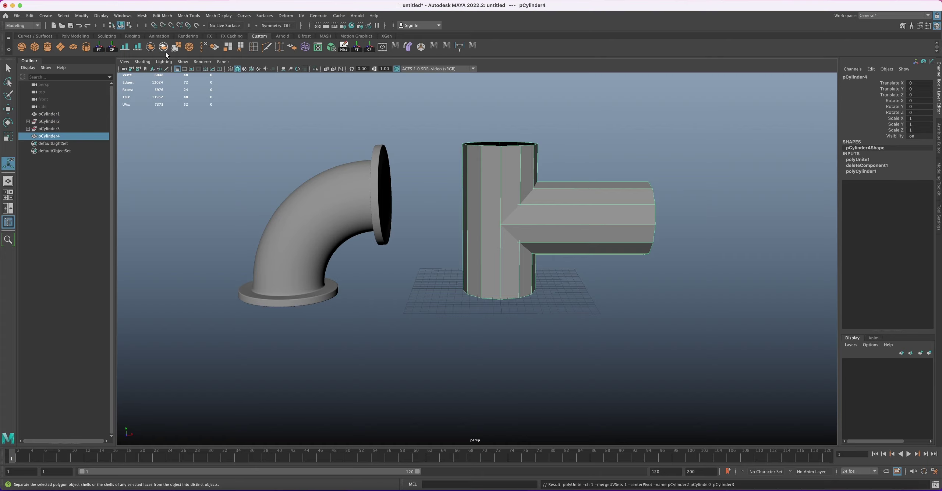
{"action": "left_click", "coordinate": [389, 150]}
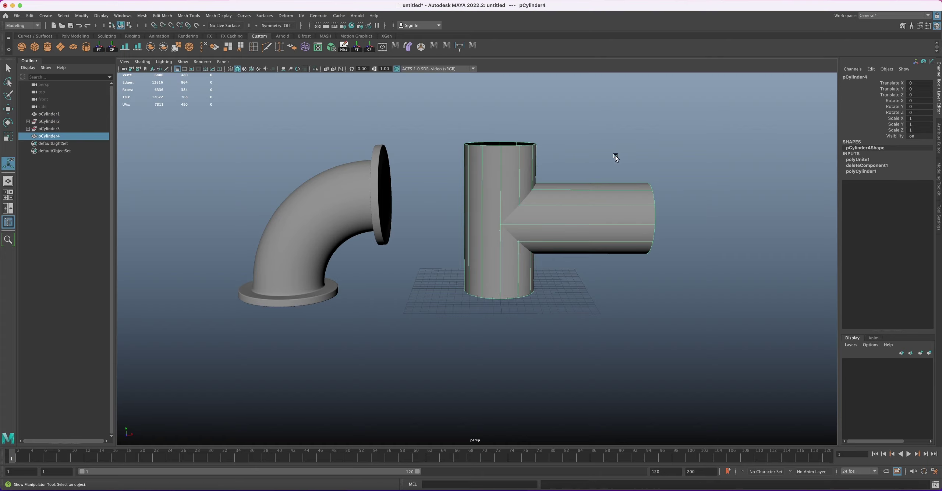
{"action": "left_click_drag", "start_coordinate": [564, 230], "coordinate": [531, 223], "text": "alt"}
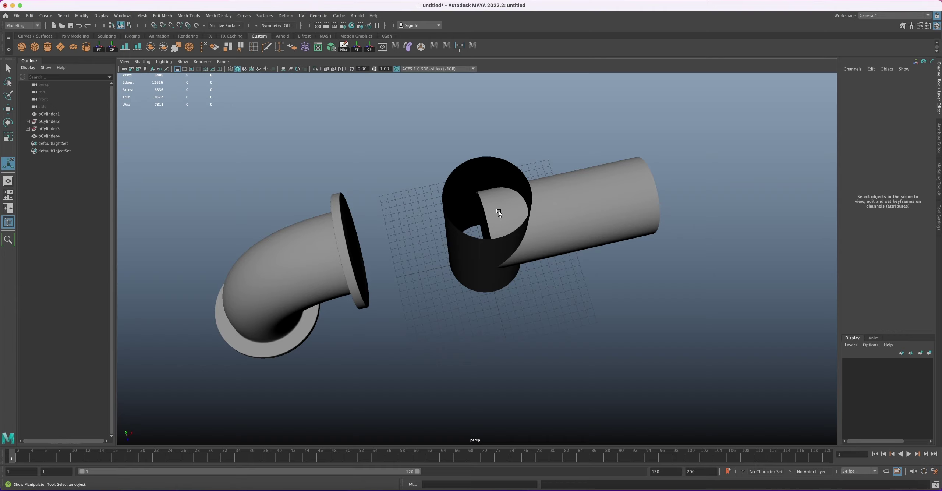
{"action": "left_click_drag", "start_coordinate": [495, 211], "coordinate": [480, 189], "text": "alt"}
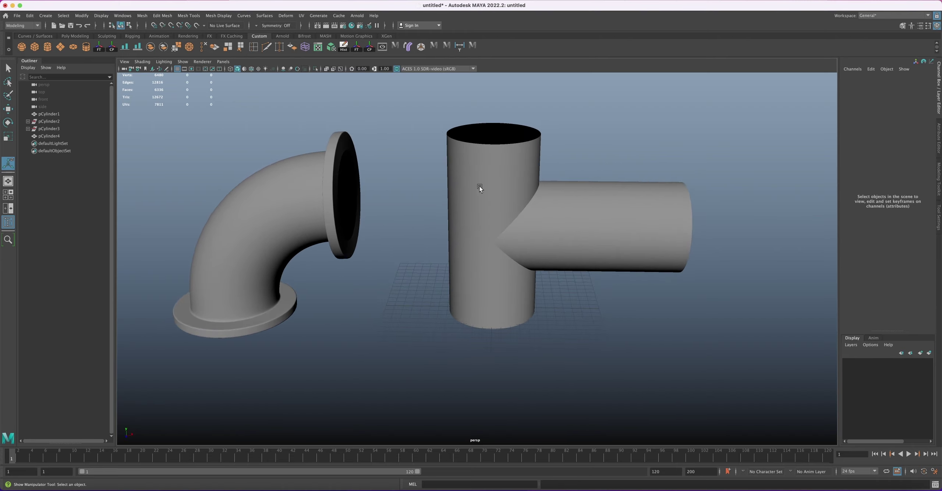
- Look through the Mesh > Booleans options and dismiss them without applying any
{"action": "left_click", "coordinate": [142, 15]}
{"action": "mouse_move", "coordinate": [199, 35]}
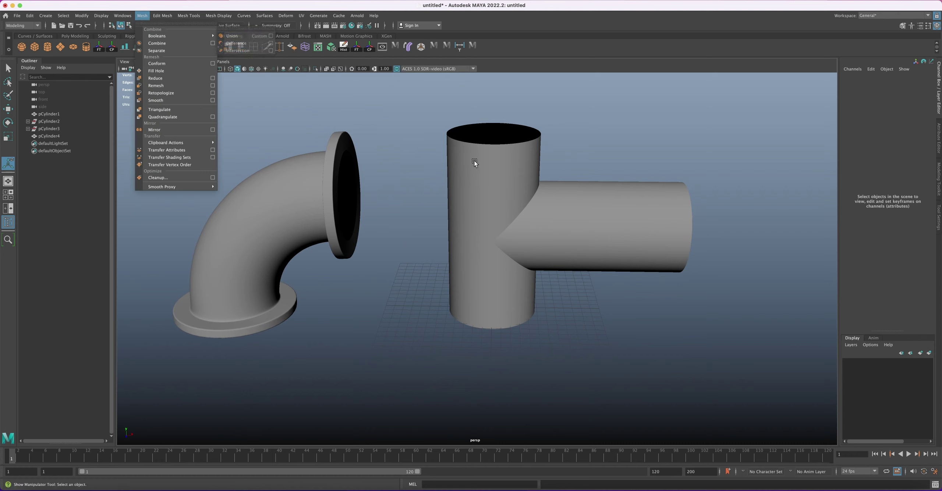
{"action": "left_click", "coordinate": [473, 189]}
- Select pCylinder4 and move it along negative X to the left of the elbow
{"action": "left_click", "coordinate": [509, 198]}
{"action": "left_click_drag", "start_coordinate": [509, 198], "coordinate": [546, 145], "text": "alt"}
{"action": "left_click", "coordinate": [546, 145]}
{"action": "left_click", "coordinate": [540, 214]}
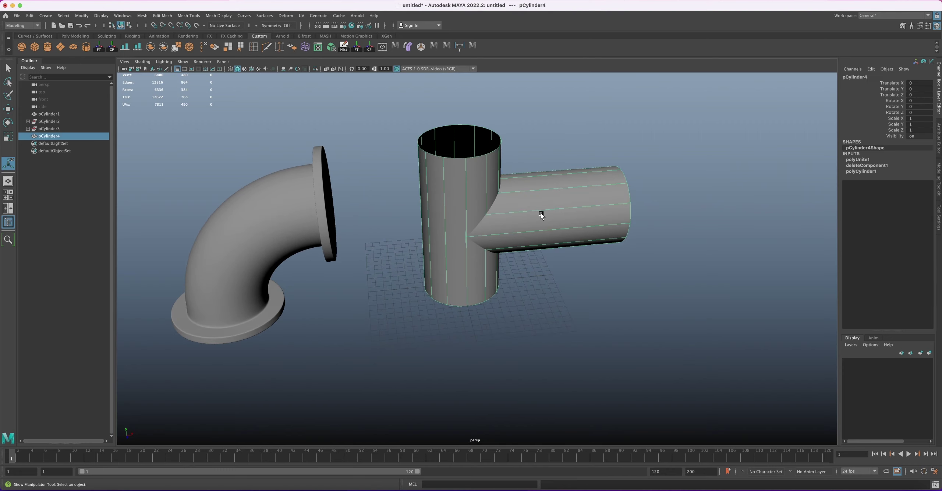
{"action": "left_click_drag", "start_coordinate": [540, 215], "coordinate": [546, 210], "text": "alt"}
{"action": "key", "text": "w"}
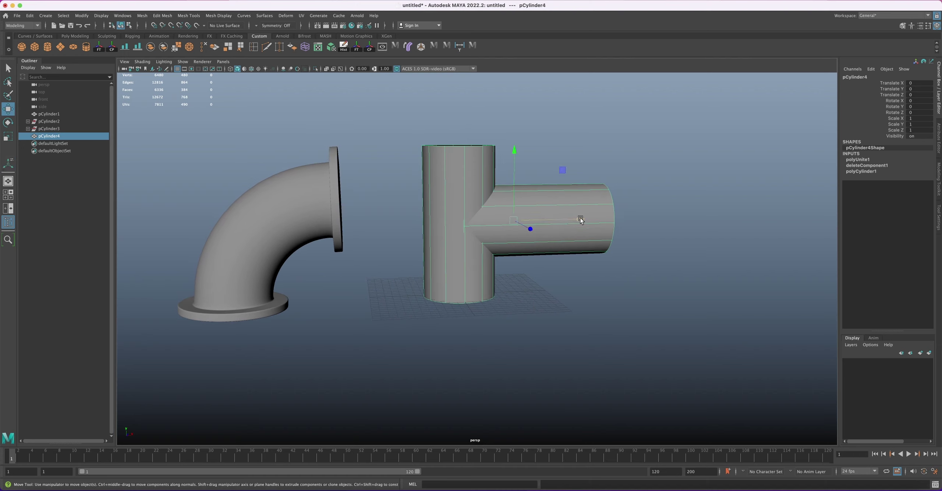
{"action": "left_click_drag", "start_coordinate": [580, 219], "coordinate": [367, 219]}
{"action": "middle_click_drag", "start_coordinate": [367, 220], "coordinate": [391, 218], "text": "alt"}
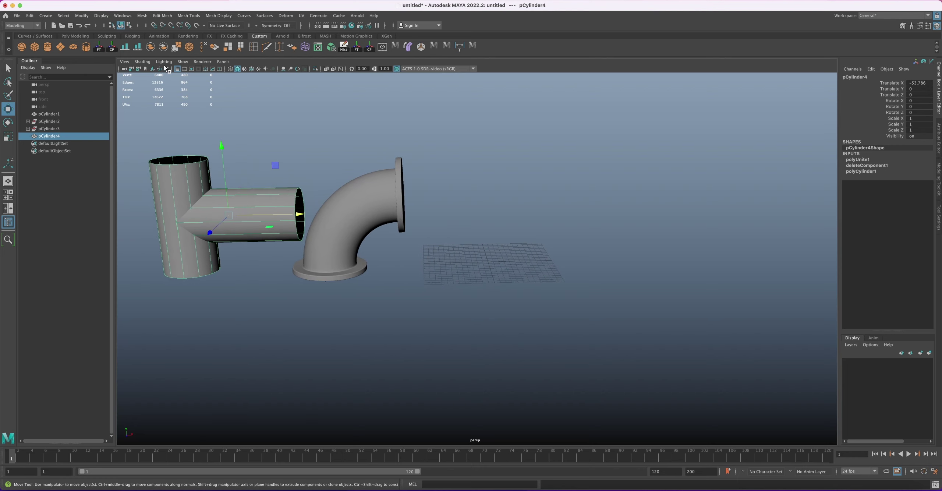
- Create a polygon cube with width 10, height 30 and depth 10
{"action": "left_click", "coordinate": [35, 47]}
{"action": "left_click_drag", "start_coordinate": [428, 221], "coordinate": [428, 199], "text": "alt"}
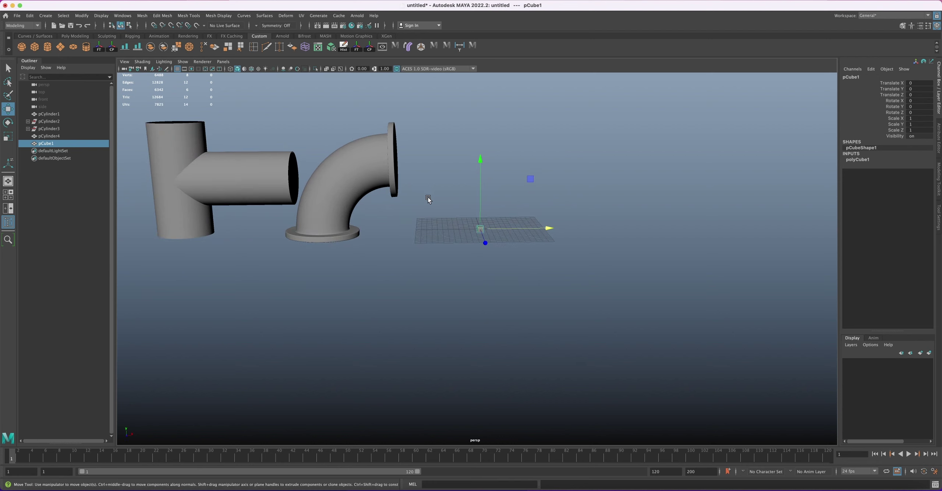
{"action": "left_click", "coordinate": [858, 159]}
{"action": "left_click", "coordinate": [919, 166]}
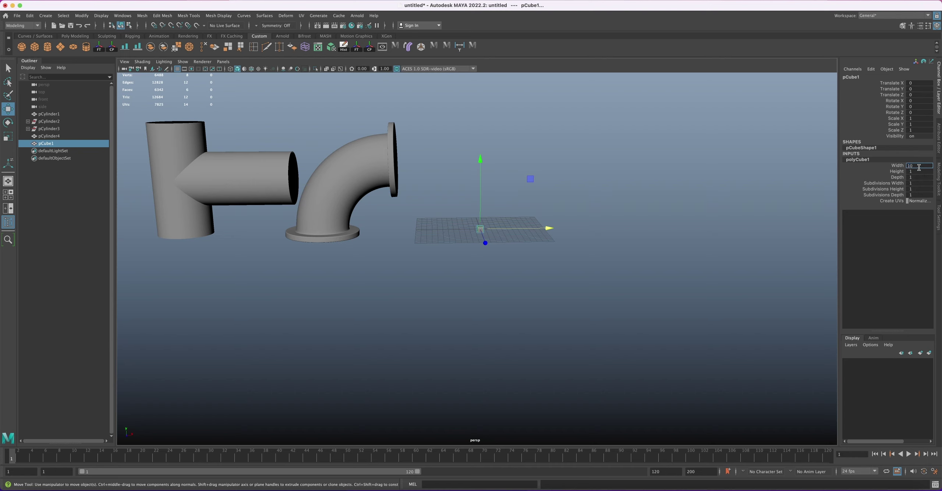
{"action": "type", "text": "10"}
{"action": "left_click", "coordinate": [919, 171]}
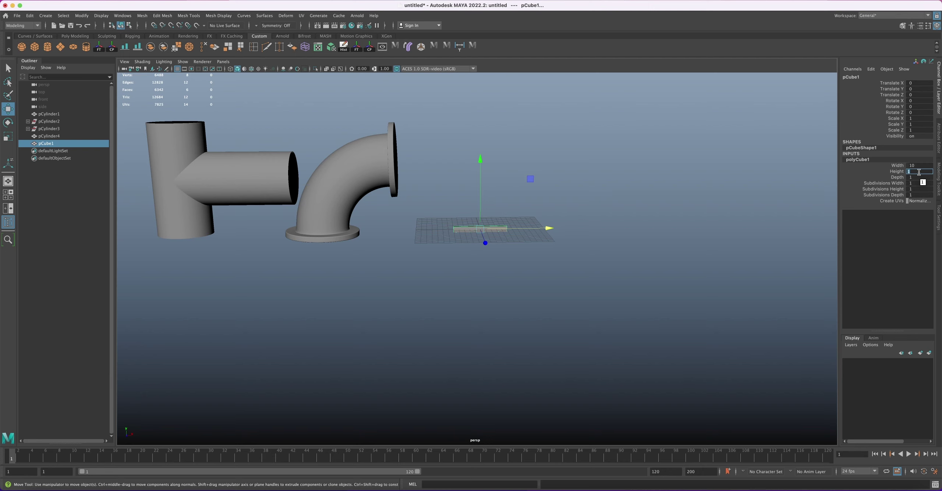
{"action": "key", "text": "Return"}
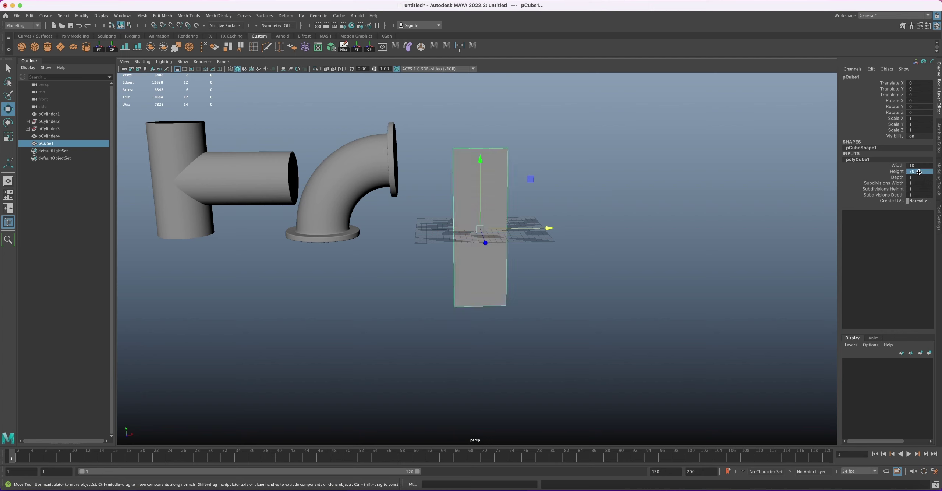
{"action": "left_click", "coordinate": [919, 178]}
{"action": "type", "text": "10"}
{"action": "key", "text": "Return"}
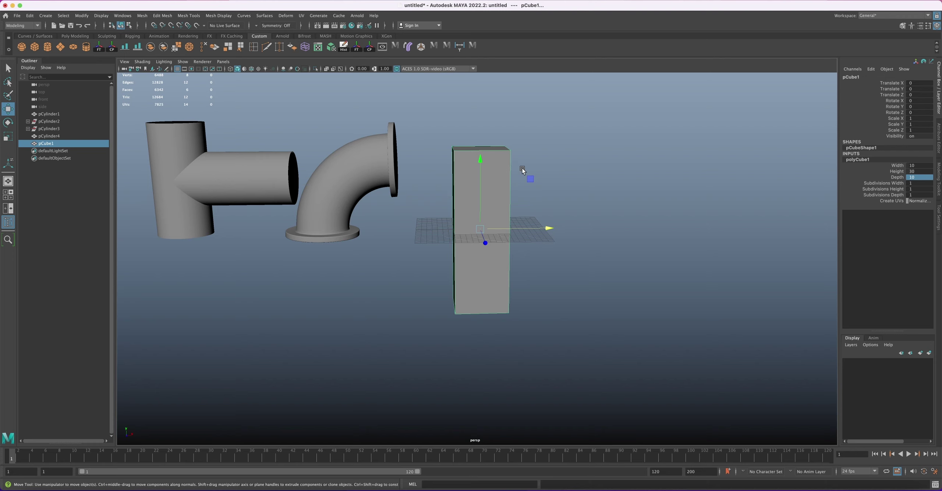
{"action": "left_click_drag", "start_coordinate": [501, 157], "coordinate": [486, 161], "text": "alt"}
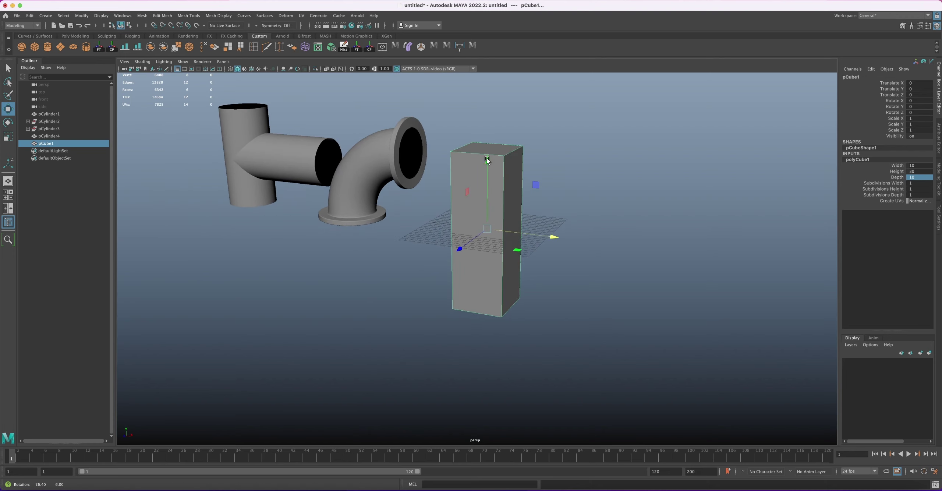
- Give the cube 3 height subdivisions and select its middle side face
{"action": "double_click", "coordinate": [922, 189]}
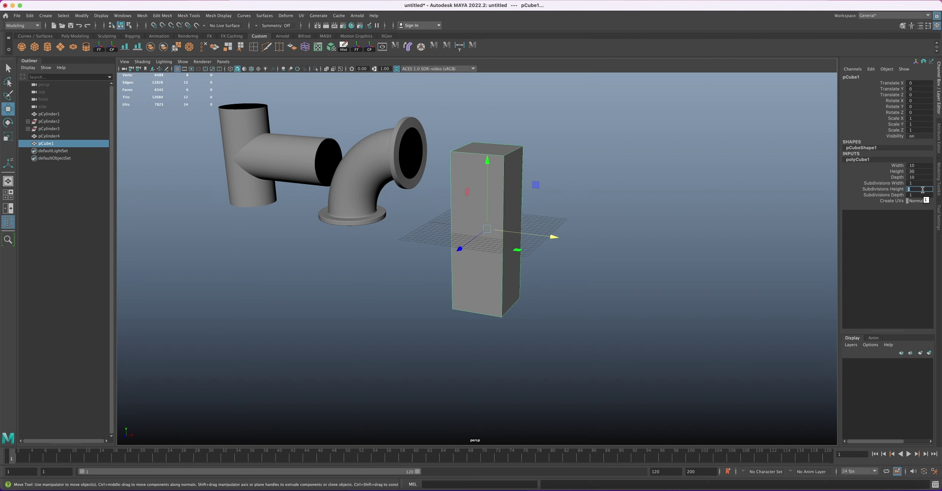
{"action": "key", "text": "Return"}
{"action": "left_click_drag", "start_coordinate": [480, 209], "coordinate": [494, 192], "text": "alt"}
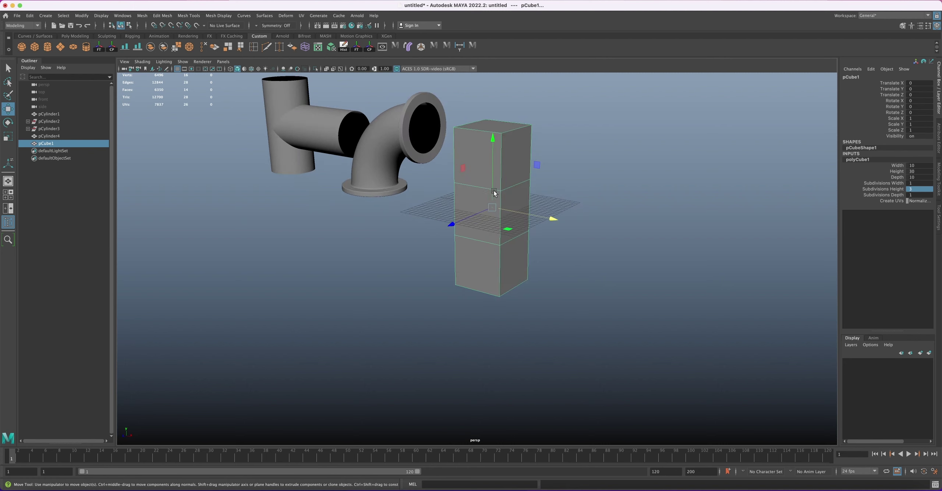
{"action": "right_click_drag", "start_coordinate": [513, 198], "coordinate": [513, 213]}
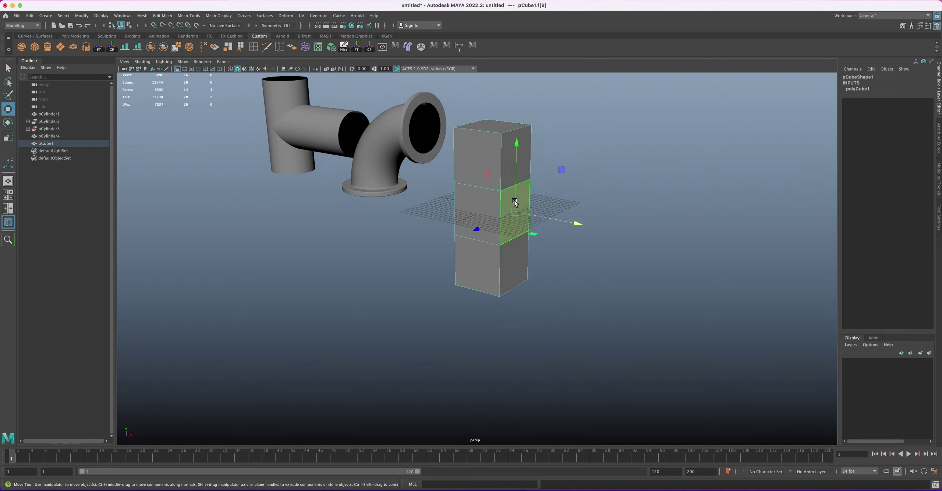
- Extrude the middle side face with a thickness of 10 using the Modeling Toolkit
{"action": "left_click", "coordinate": [938, 176]}
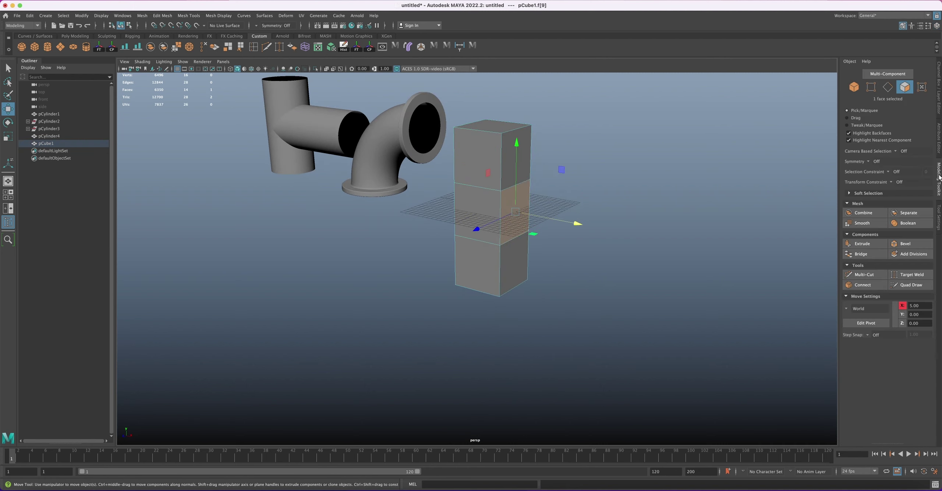
{"action": "left_click", "coordinate": [861, 244]}
{"action": "left_click_drag", "start_coordinate": [672, 268], "coordinate": [693, 270]}
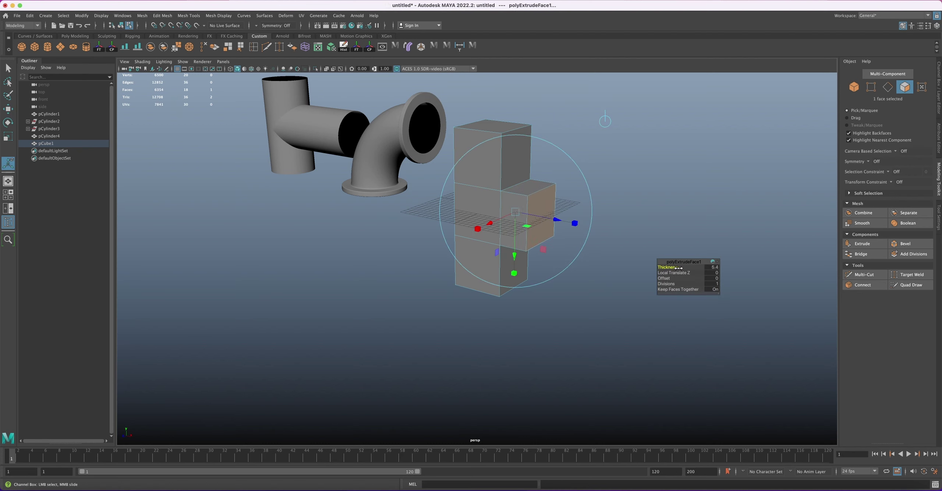
{"action": "left_click", "coordinate": [715, 268]}
{"action": "type", "text": "10"}
{"action": "key", "text": "Return"}
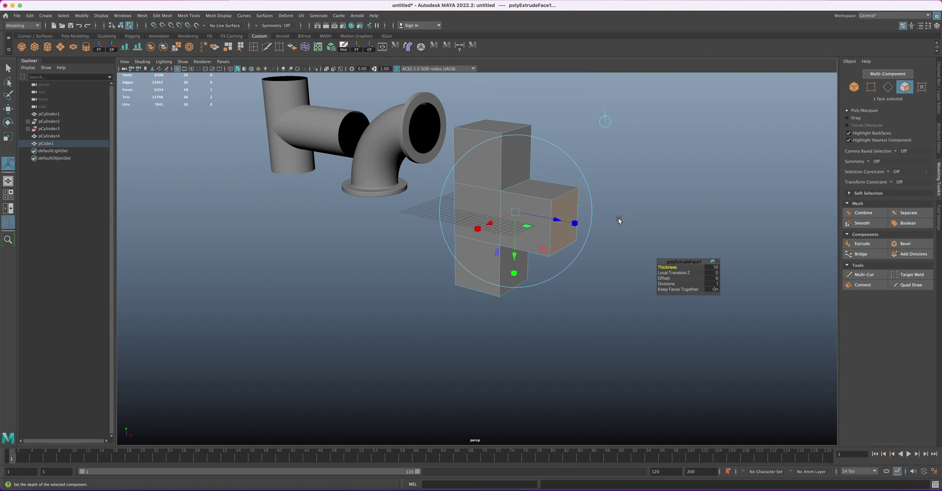
{"action": "mouse_move", "coordinate": [522, 219]}
{"action": "left_mouse_down", "text": "alt"}
{"action": "mouse_move", "coordinate": [525, 210]}
{"action": "mouse_move", "coordinate": [542, 221]}
{"action": "mouse_move", "coordinate": [549, 208]}
{"action": "mouse_move", "coordinate": [539, 217]}
{"action": "left_mouse_up", "text": "alt"}
{"action": "key", "text": "q"}
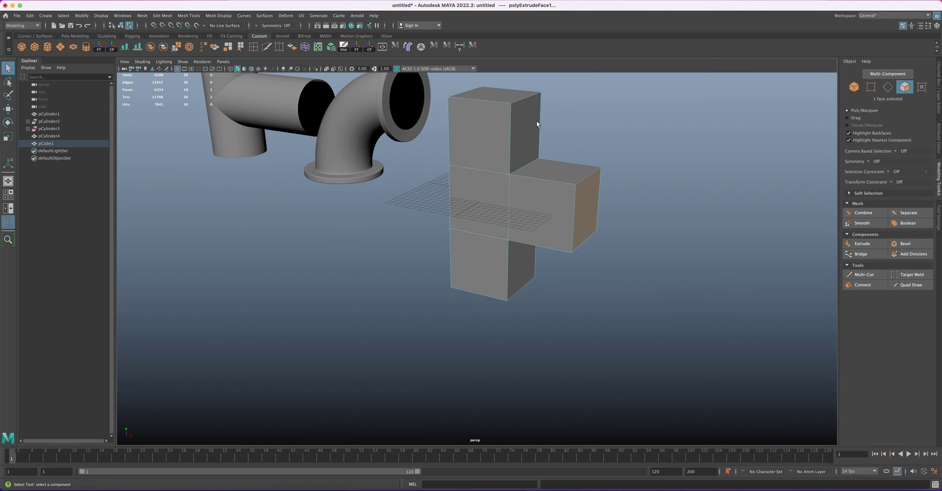
- Delete the selected end faces to open the pipe ends and return to object selection
{"action": "left_click", "coordinate": [499, 95], "text": "shift"}
{"action": "left_click_drag", "start_coordinate": [530, 206], "coordinate": [522, 219], "text": "alt"}
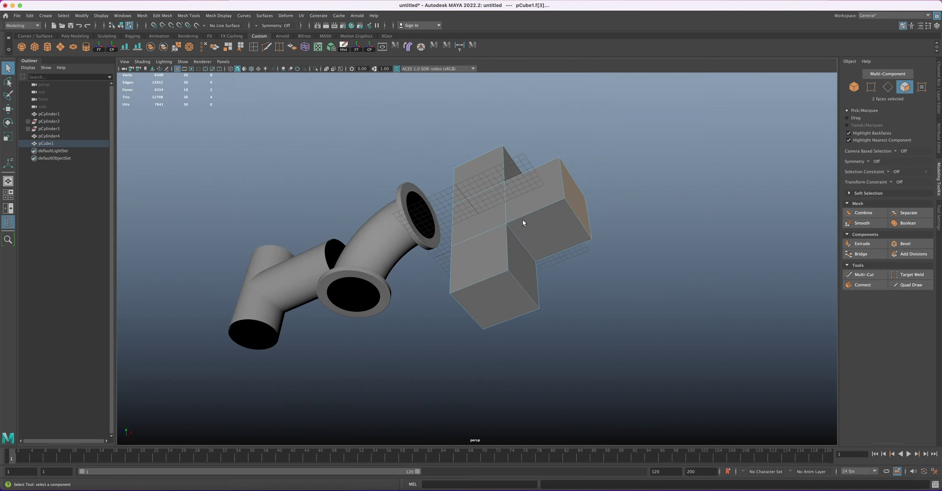
{"action": "key", "text": "Delete"}
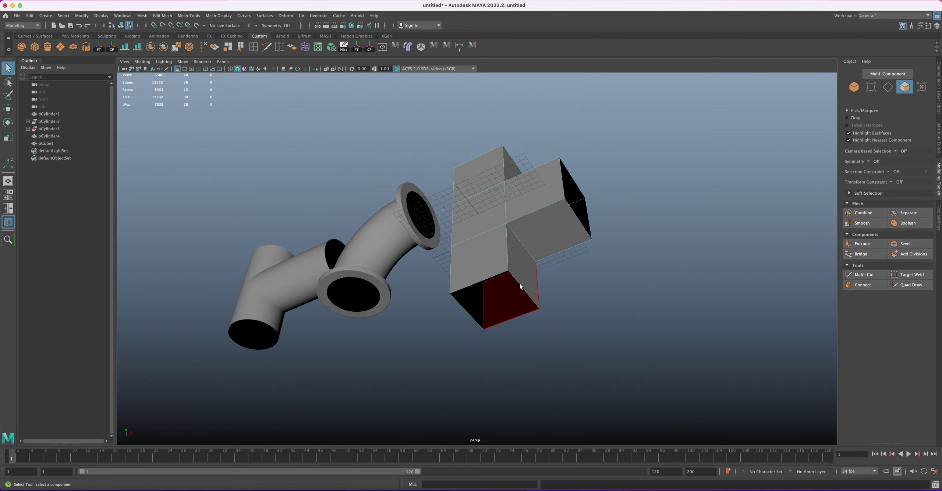
{"action": "left_click_drag", "start_coordinate": [525, 233], "coordinate": [508, 188], "text": "alt"}
{"action": "right_click_drag", "start_coordinate": [507, 188], "coordinate": [503, 220]}
{"action": "left_click_drag", "start_coordinate": [503, 220], "coordinate": [500, 215], "text": "alt"}
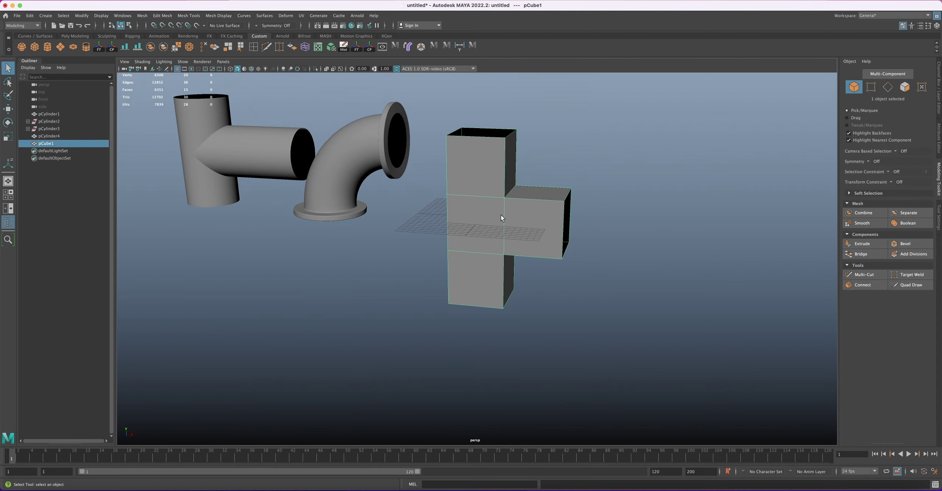
- Toggle smooth preview on and off, then duplicate the T block as pCube2 to the right
{"action": "key", "text": "w"}
{"action": "key", "text": "3"}
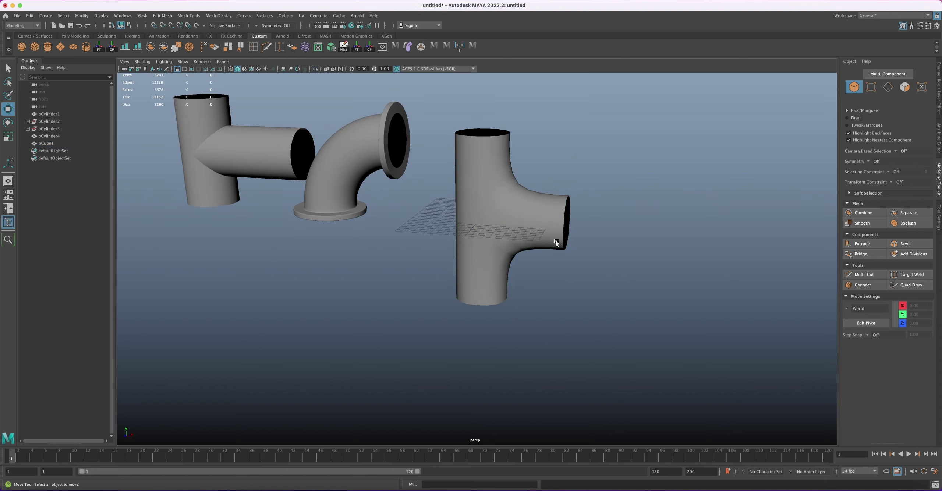
{"action": "mouse_move", "coordinate": [521, 231]}
{"action": "left_mouse_down", "text": "alt"}
{"action": "mouse_move", "coordinate": [504, 212]}
{"action": "mouse_move", "coordinate": [516, 233]}
{"action": "left_mouse_up", "text": "alt"}
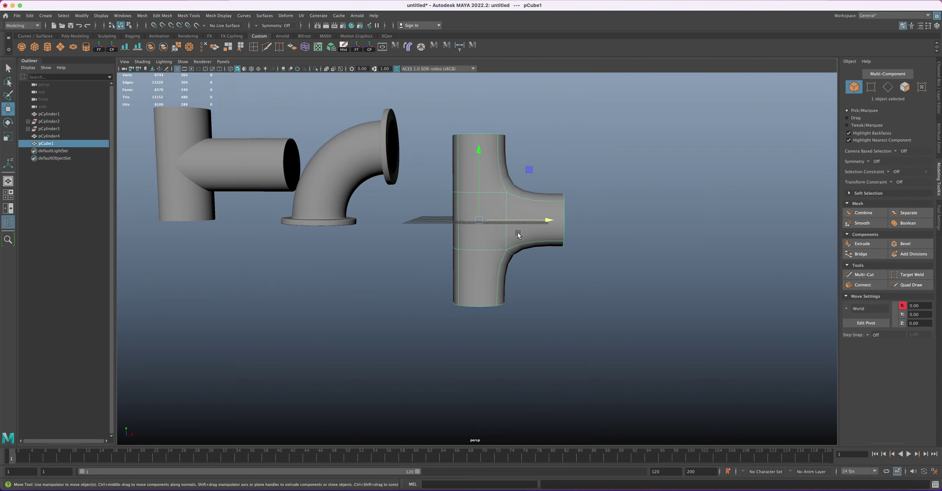
{"action": "key", "text": "super+z"}
{"action": "key", "text": "1"}
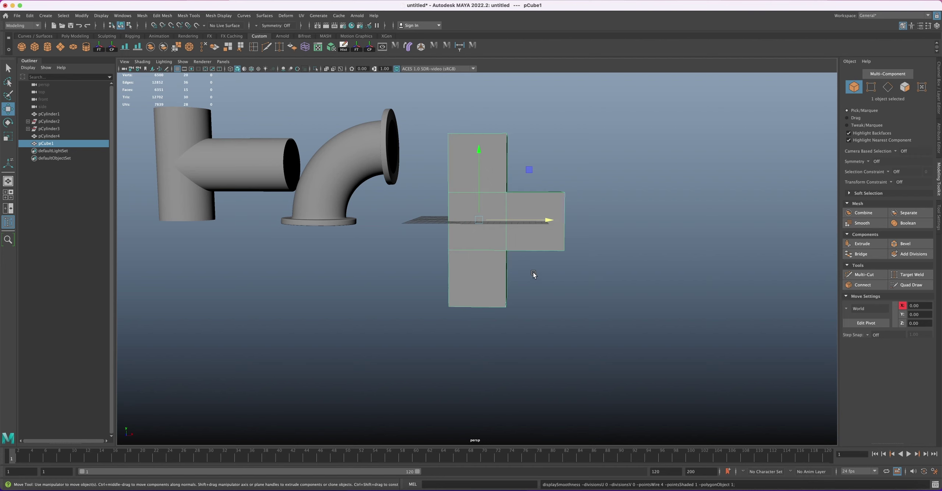
{"action": "left_click_drag", "start_coordinate": [523, 249], "coordinate": [691, 222], "text": "alt"}
{"action": "key", "text": "super+d"}
{"action": "left_click", "coordinate": [509, 211]}
{"action": "left_click_drag", "start_coordinate": [508, 211], "coordinate": [491, 215], "text": "alt"}
- Insert Multi-Cut edge loops on the side, upper and lower arms of pCube1
{"action": "left_click", "coordinate": [266, 46]}
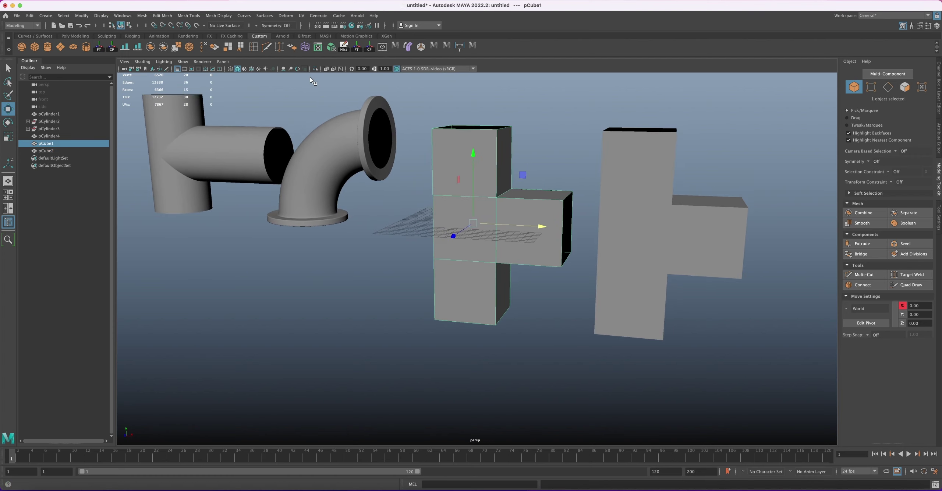
{"action": "left_click", "coordinate": [500, 181]}
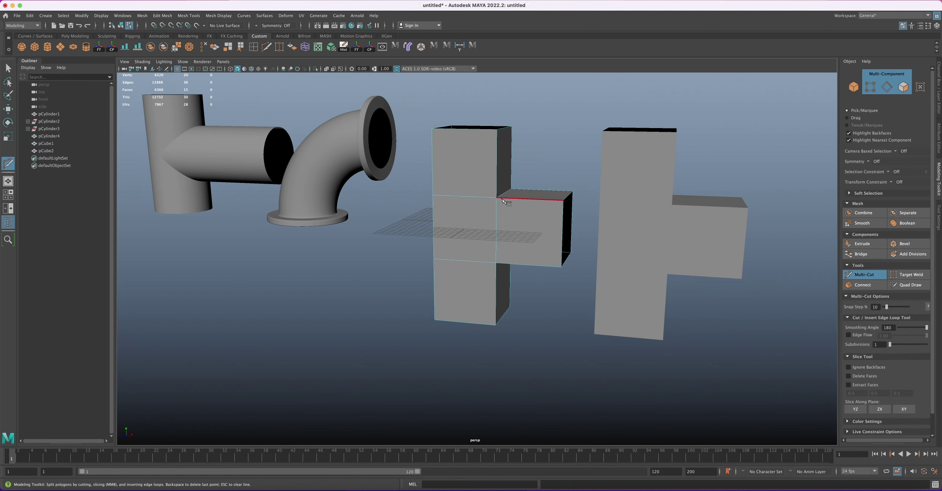
{"action": "key", "text": "ctrl"}
{"action": "left_click", "coordinate": [502, 198], "text": "ctrl"}
{"action": "left_click", "coordinate": [497, 188], "text": "ctrl"}
{"action": "left_click", "coordinate": [496, 269], "text": "ctrl"}
{"action": "key", "text": "q"}
{"action": "right_click_drag", "start_coordinate": [527, 240], "coordinate": [529, 253]}
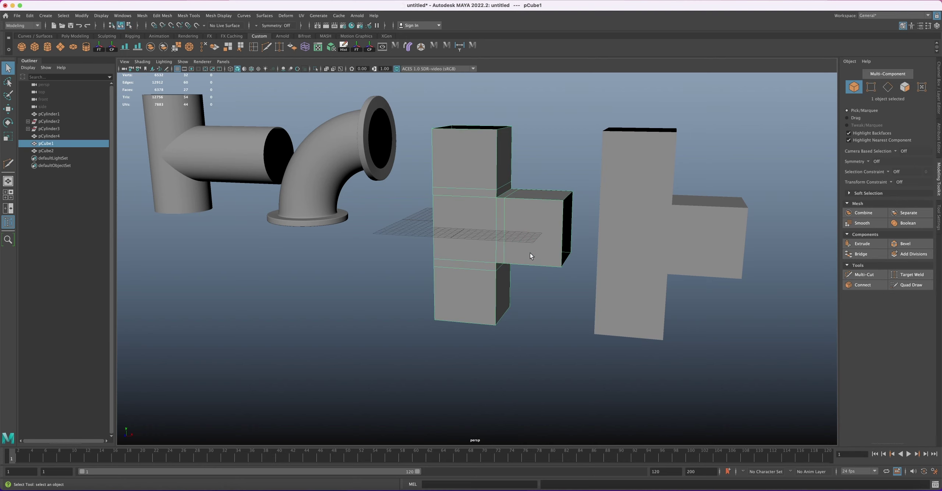
- Preview pCube1 smoothed as a rounded T-pipe, inspect it, and select the copy pCube2
{"action": "key", "text": "3"}
{"action": "left_click", "coordinate": [535, 262]}
{"action": "left_click_drag", "start_coordinate": [501, 205], "coordinate": [531, 226], "text": "alt"}
{"action": "left_click_drag", "start_coordinate": [482, 147], "coordinate": [507, 230], "text": "alt"}
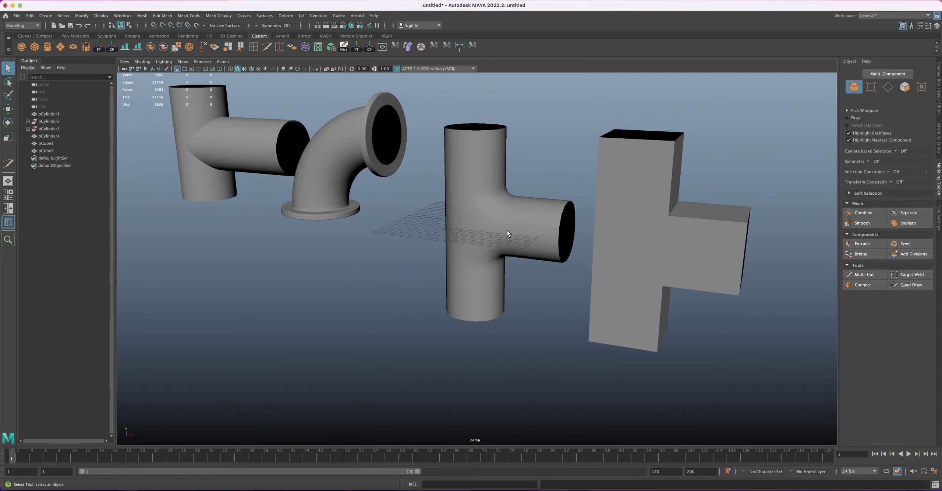
{"action": "right_click_drag", "start_coordinate": [507, 231], "coordinate": [488, 221], "text": "alt"}
{"action": "left_click", "coordinate": [605, 252]}
{"action": "left_click_drag", "start_coordinate": [606, 251], "coordinate": [562, 252], "text": "alt"}
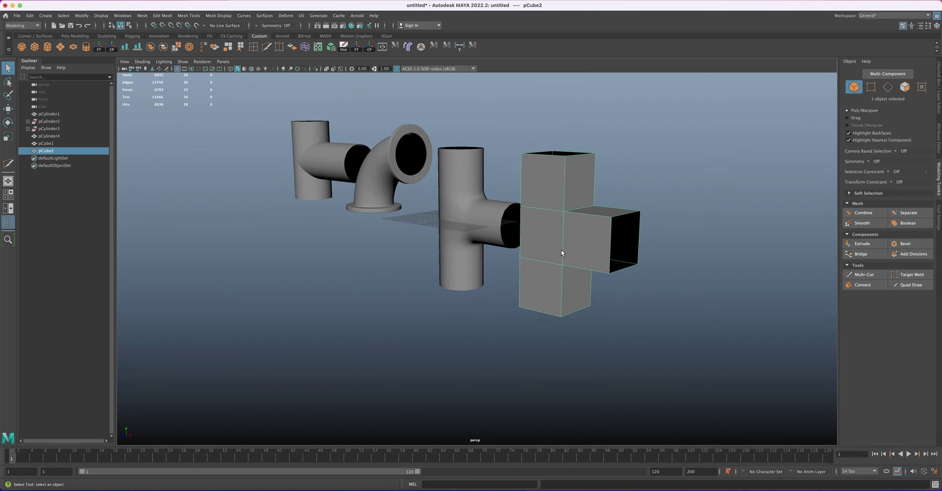
- Bevel pCube2's edges with fraction 1 and 2 segments, then view it side-on
{"action": "left_click", "coordinate": [905, 244]}
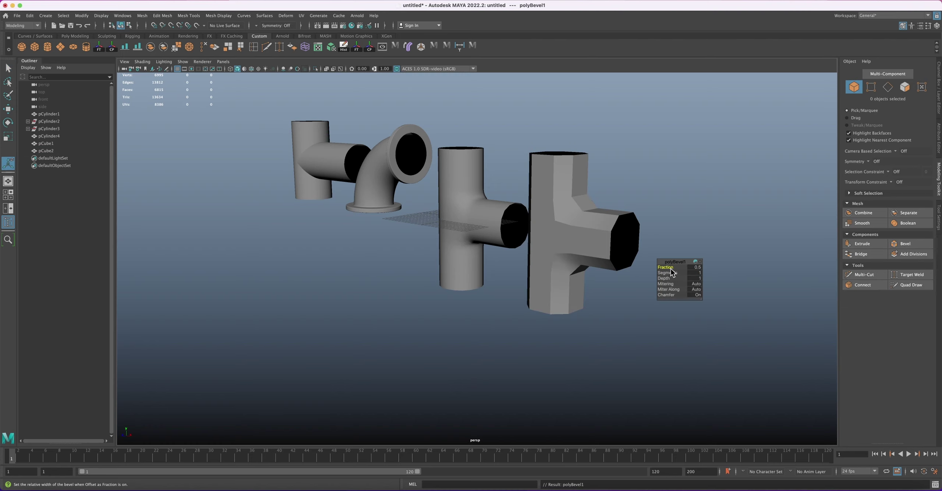
{"action": "left_click_drag", "start_coordinate": [667, 267], "coordinate": [681, 268]}
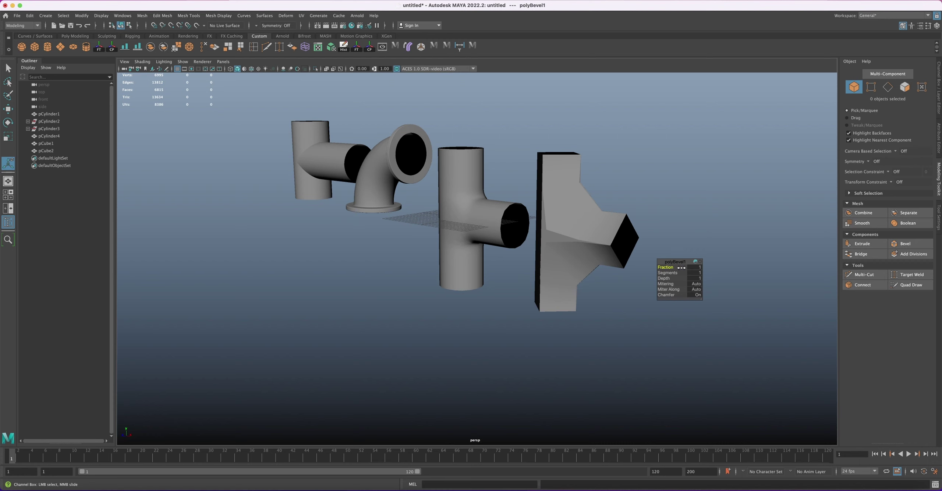
{"action": "left_click", "coordinate": [699, 274]}
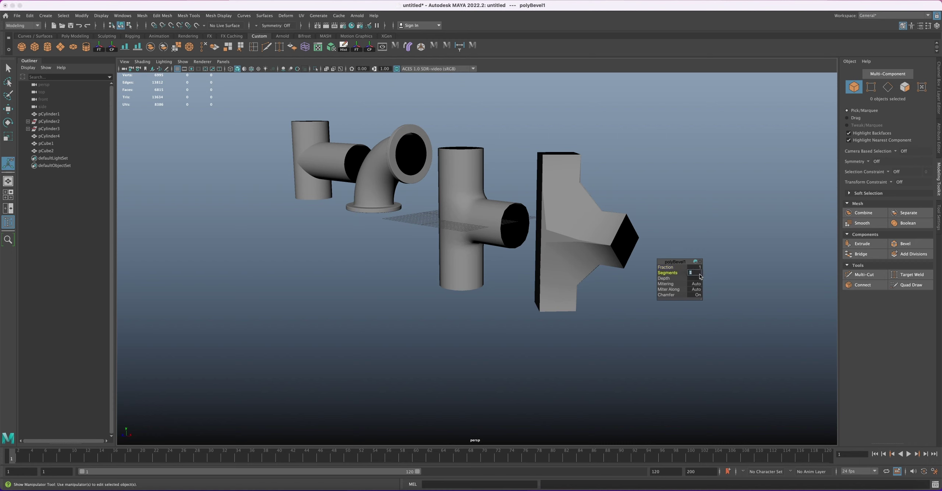
{"action": "type", "text": "2"}
{"action": "key", "text": "Return"}
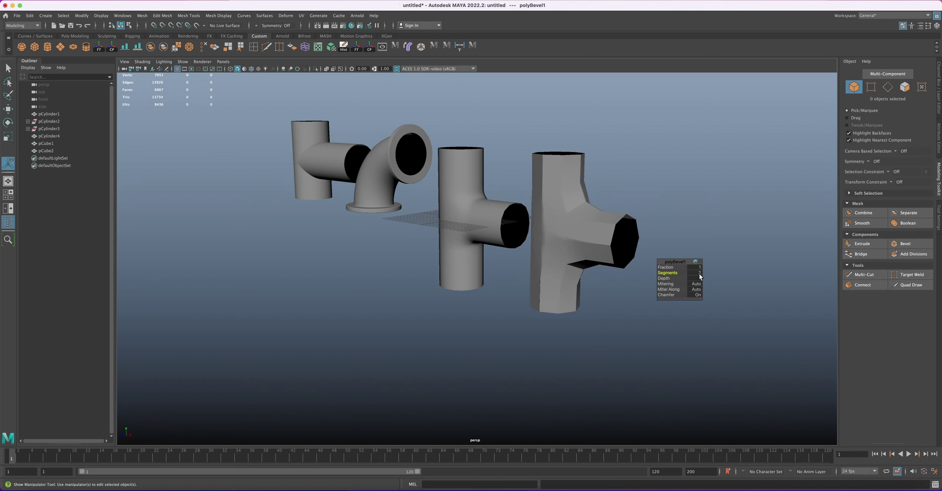
{"action": "left_click_drag", "start_coordinate": [607, 226], "coordinate": [593, 227], "text": "alt"}
{"action": "left_click", "coordinate": [574, 264]}
{"action": "left_click_drag", "start_coordinate": [574, 264], "coordinate": [576, 217], "text": "alt"}
{"action": "left_click_drag", "start_coordinate": [612, 261], "coordinate": [506, 204], "text": "alt"}
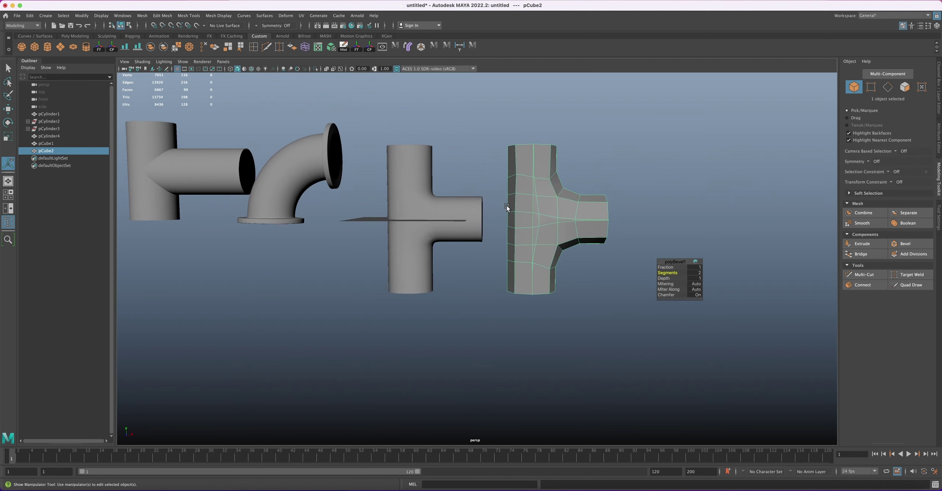
- Merge two close junction vertices on pCube2 with Merge to Center, then select the next pair
{"action": "scroll", "coordinate": [531, 221], "scroll_direction": "up", "scroll_amount": 5}
{"action": "right_click_drag", "start_coordinate": [530, 225], "coordinate": [512, 220]}
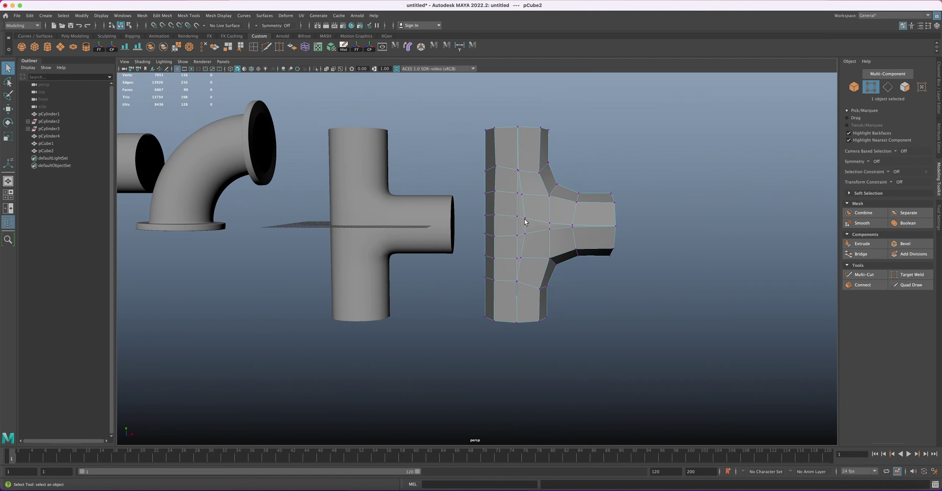
{"action": "left_click_drag", "start_coordinate": [569, 234], "coordinate": [565, 232], "text": "alt"}
{"action": "left_click", "coordinate": [567, 234]}
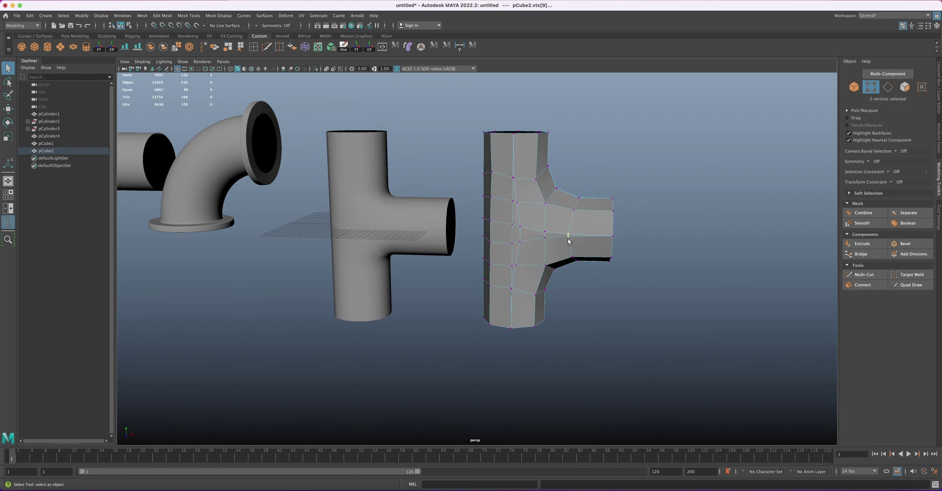
{"action": "left_click", "coordinate": [189, 15]}
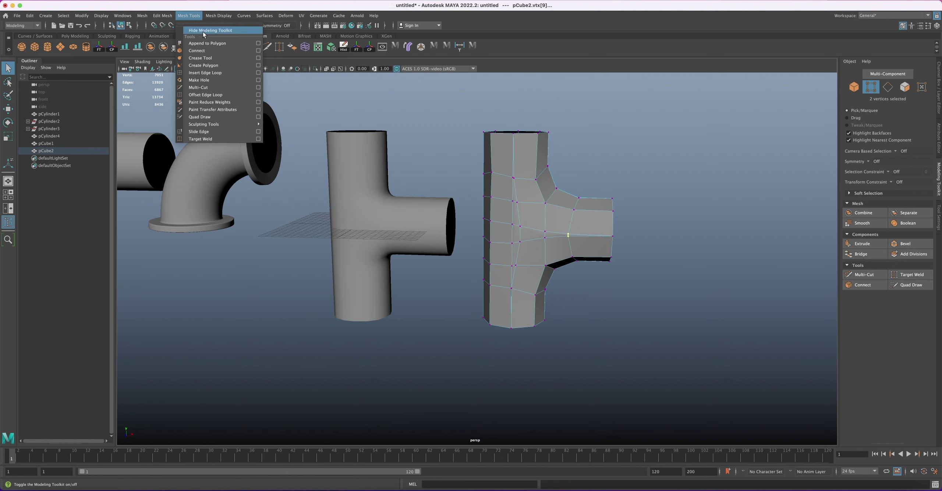
{"action": "mouse_move", "coordinate": [168, 18]}
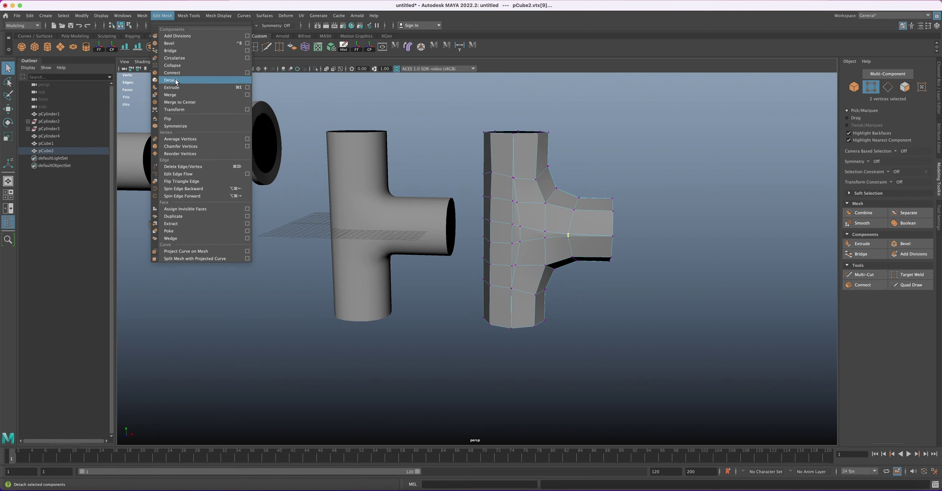
{"action": "left_click", "coordinate": [180, 103]}
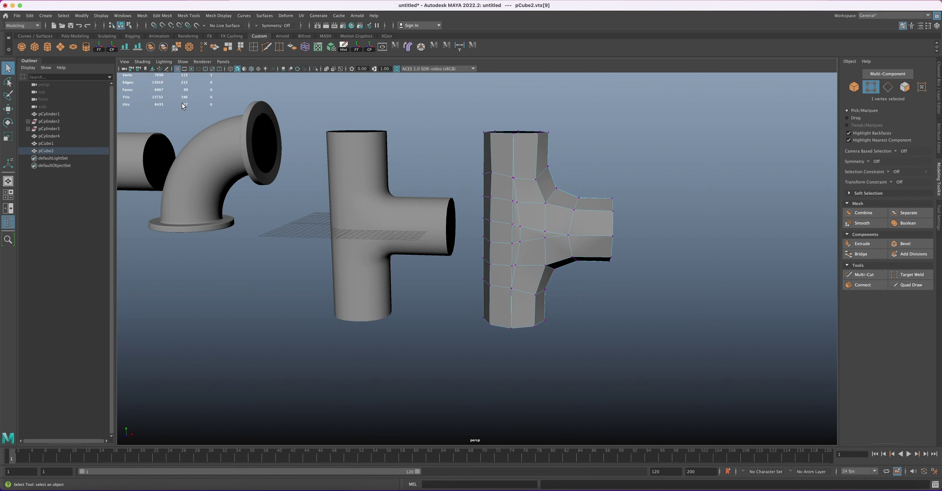
{"action": "left_click", "coordinate": [544, 237], "text": "shift"}
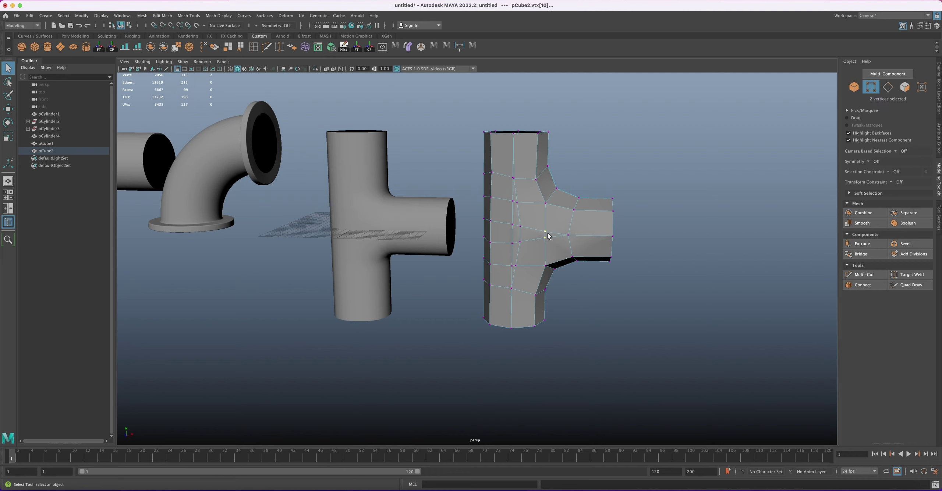
{"action": "left_click", "coordinate": [520, 242], "text": "shift"}
- Merge the next vertex pairs near the junction and on the side arm into single vertices
{"action": "key", "text": "g"}
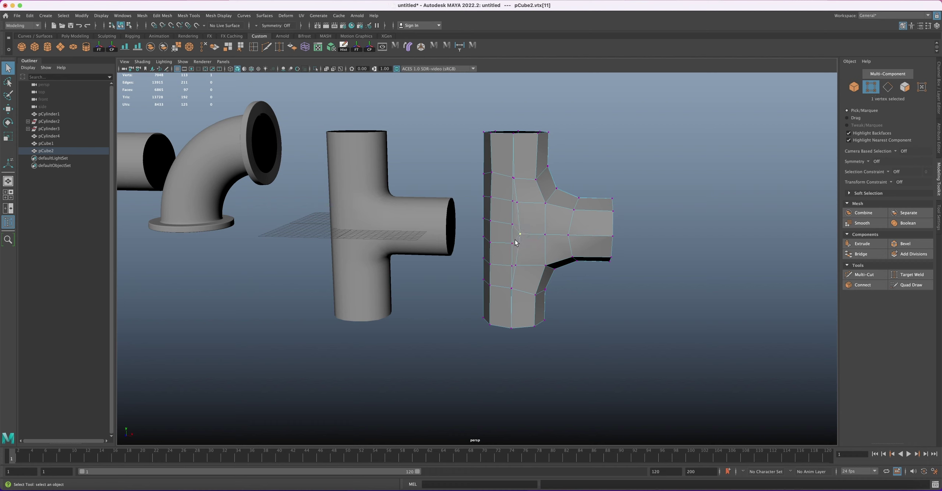
{"action": "left_click", "coordinate": [514, 245]}
{"action": "left_click", "coordinate": [514, 225], "text": "shift"}
{"action": "key", "text": "g"}
{"action": "left_click", "coordinate": [613, 239], "text": "shift"}
{"action": "right_click_drag", "start_coordinate": [613, 241], "coordinate": [613, 241], "text": "shift"}
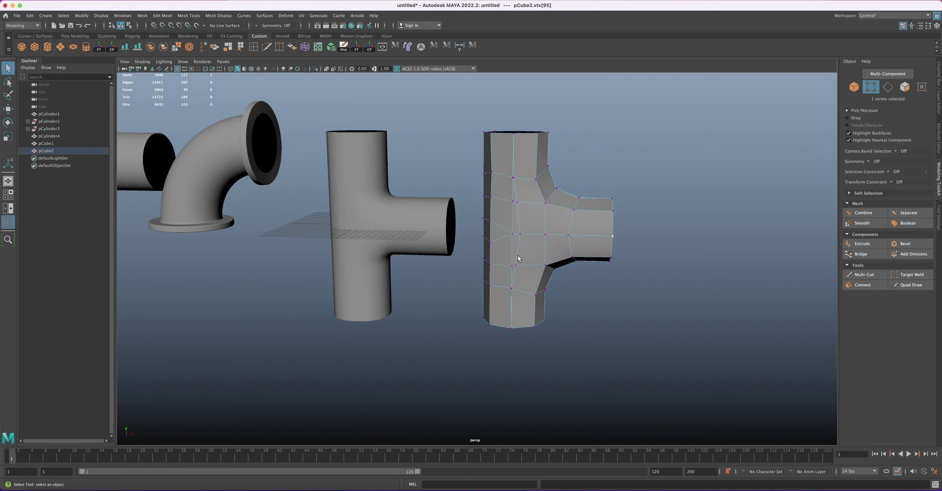
{"action": "left_click_drag", "start_coordinate": [519, 257], "coordinate": [545, 239], "text": "alt"}
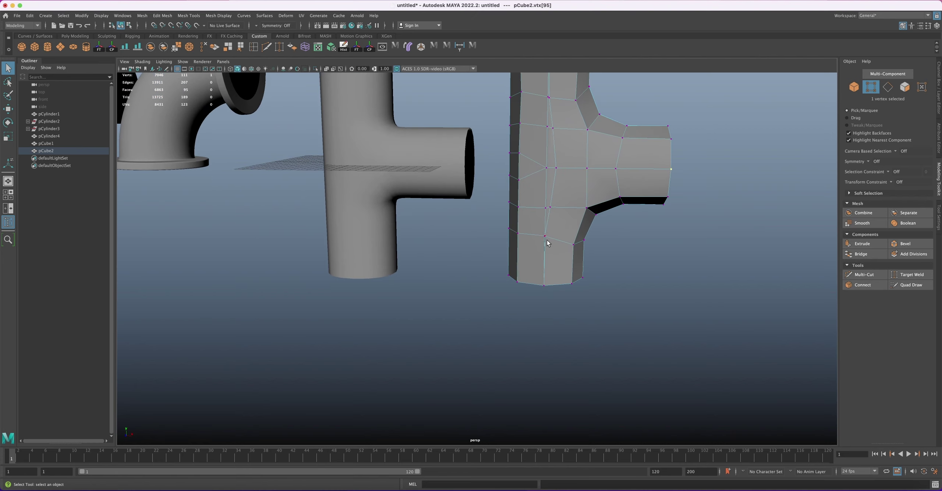
{"action": "left_click", "coordinate": [545, 238]}
{"action": "right_click_drag", "start_coordinate": [544, 240], "coordinate": [540, 283], "text": "shift"}
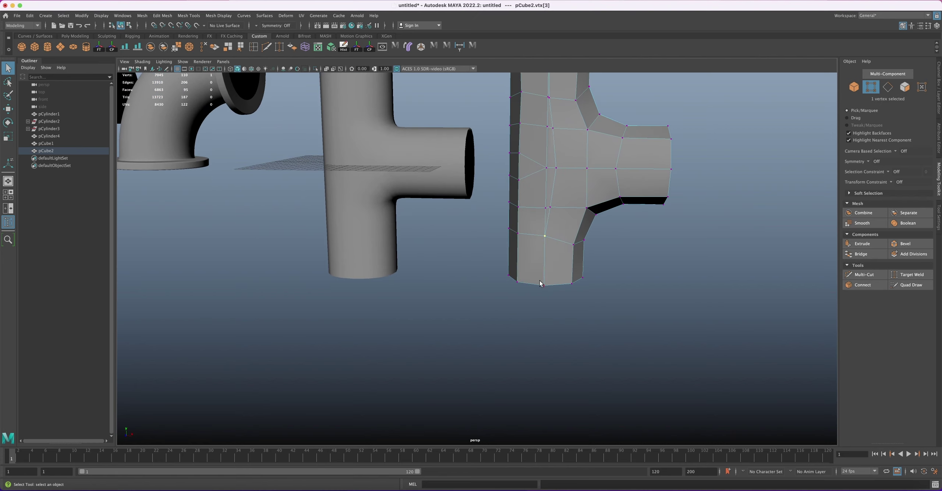
- Merge the doubled vertex pairs up the T-pipe's front seam with Ctrl+Shift+M
{"action": "left_click", "coordinate": [545, 209]}
{"action": "left_click", "coordinate": [549, 208], "text": "shift"}
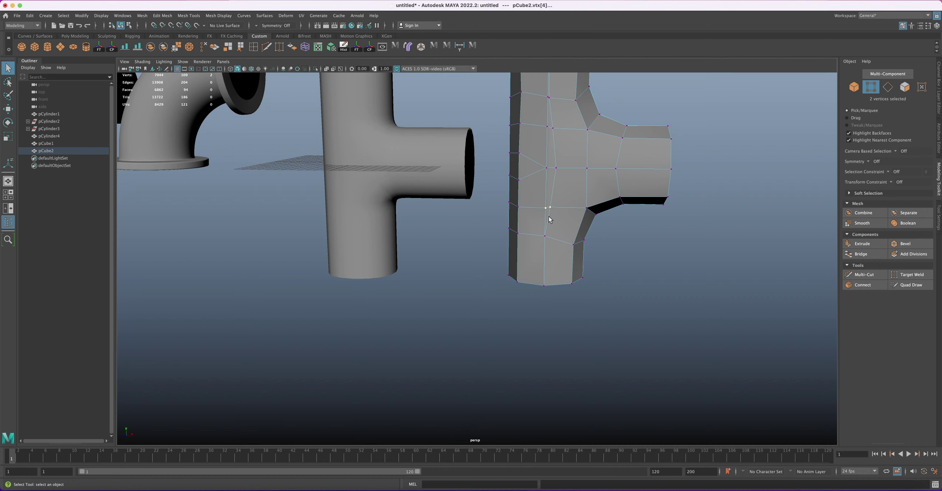
{"action": "key", "text": "ctrl+shift+m"}
{"action": "left_click", "coordinate": [557, 168]}
{"action": "left_click", "coordinate": [550, 172], "text": "shift"}
{"action": "key", "text": "ctrl+shift+m"}
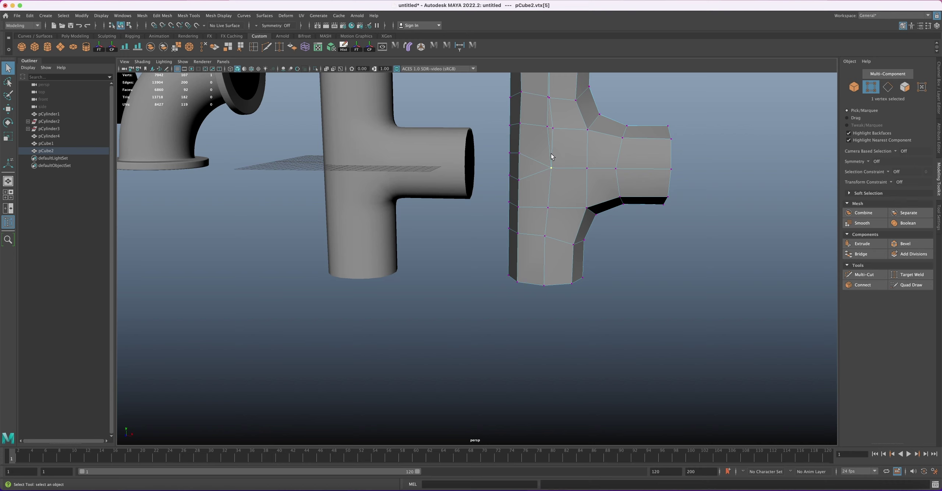
{"action": "left_click", "coordinate": [519, 180]}
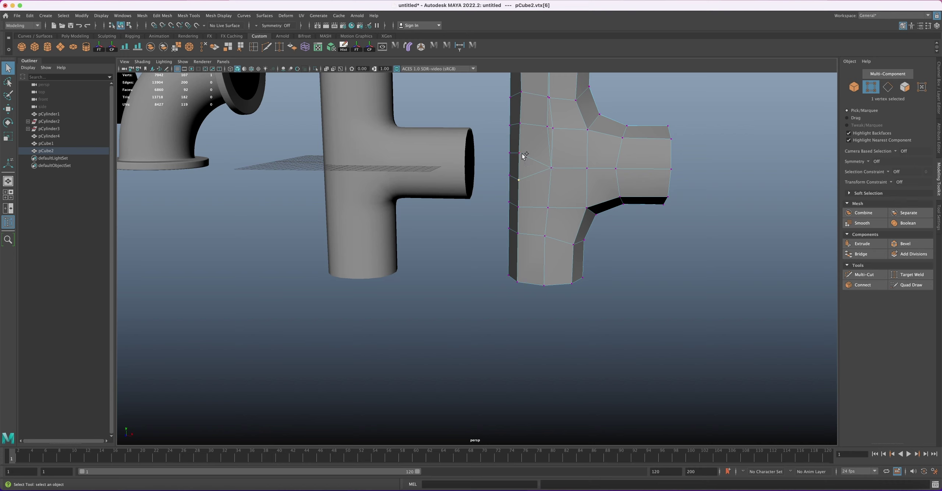
{"action": "left_click", "coordinate": [548, 127]}
{"action": "left_click", "coordinate": [548, 127], "text": "shift"}
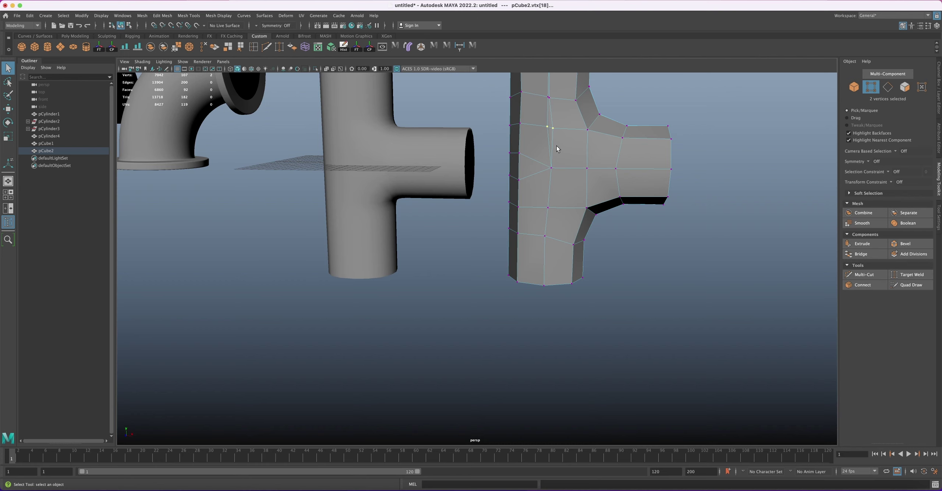
{"action": "key", "text": "ctrl+shift+m"}
{"action": "scroll", "coordinate": [562, 174], "scroll_direction": "down", "scroll_amount": 5}
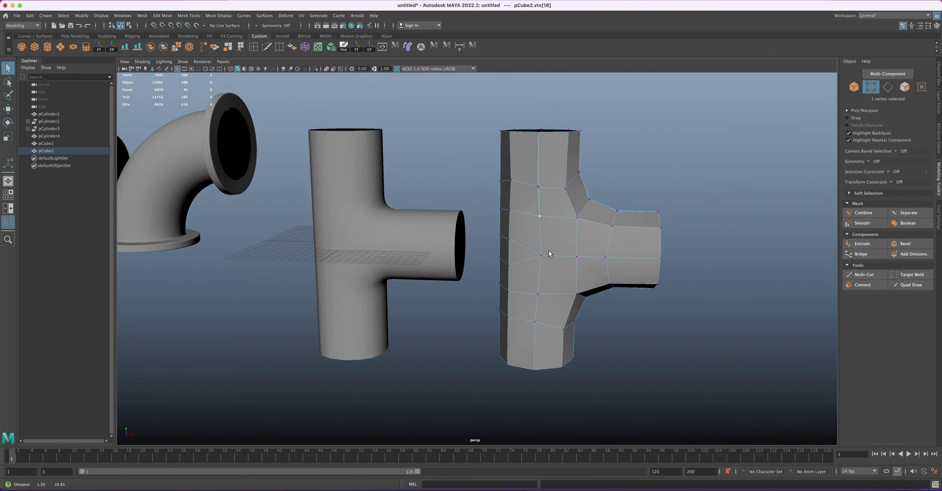
{"action": "left_click_drag", "start_coordinate": [549, 250], "coordinate": [534, 203], "text": "alt"}
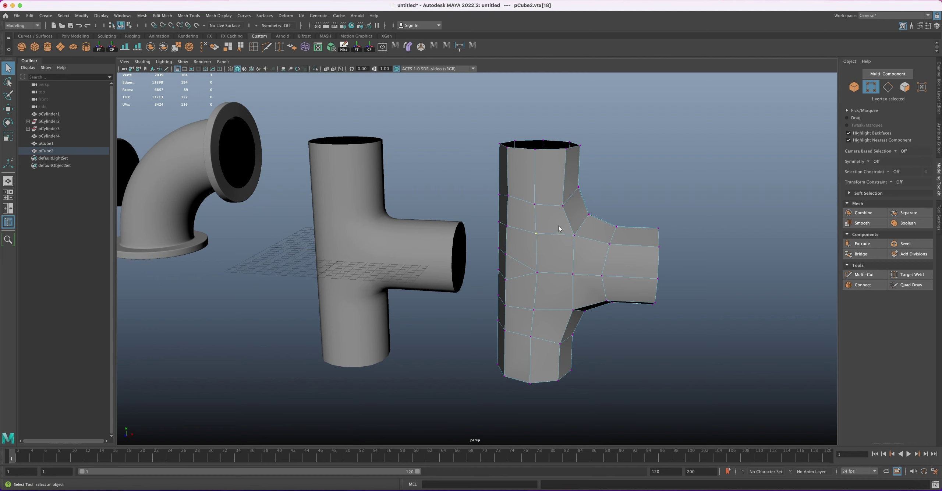
{"action": "left_click", "coordinate": [548, 144], "text": "shift"}
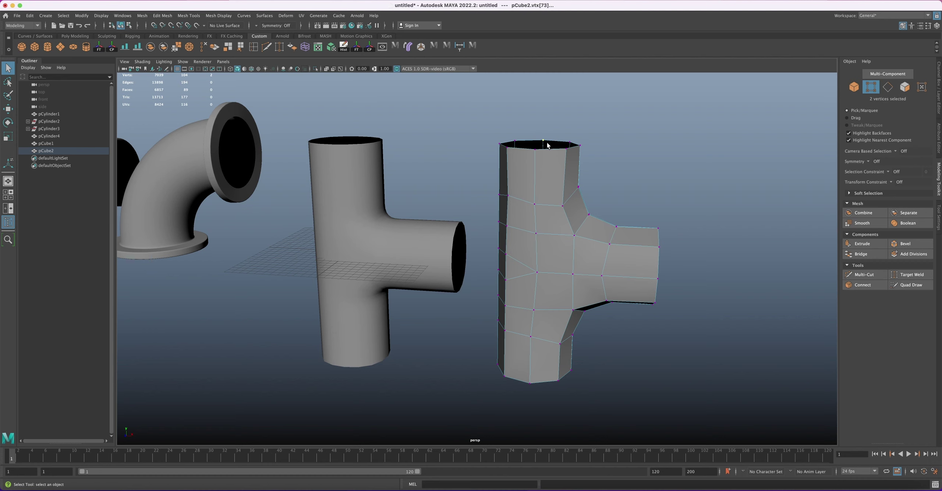
- Merge the doubled vertices along the branch seam on the T-pipe's far side
{"action": "right_click_drag", "start_coordinate": [548, 146], "coordinate": [548, 178], "text": "shift"}
{"action": "left_click_drag", "start_coordinate": [560, 220], "coordinate": [529, 256], "text": "alt"}
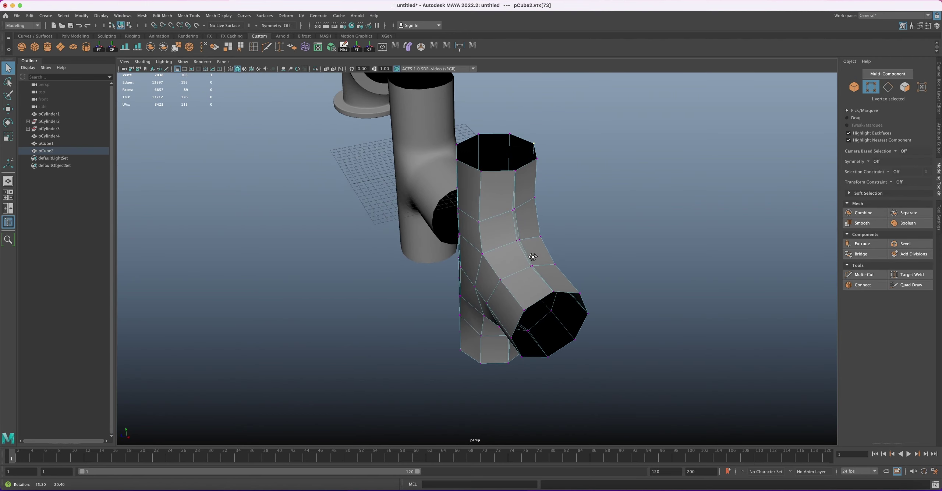
{"action": "left_click", "coordinate": [518, 180], "text": "shift"}
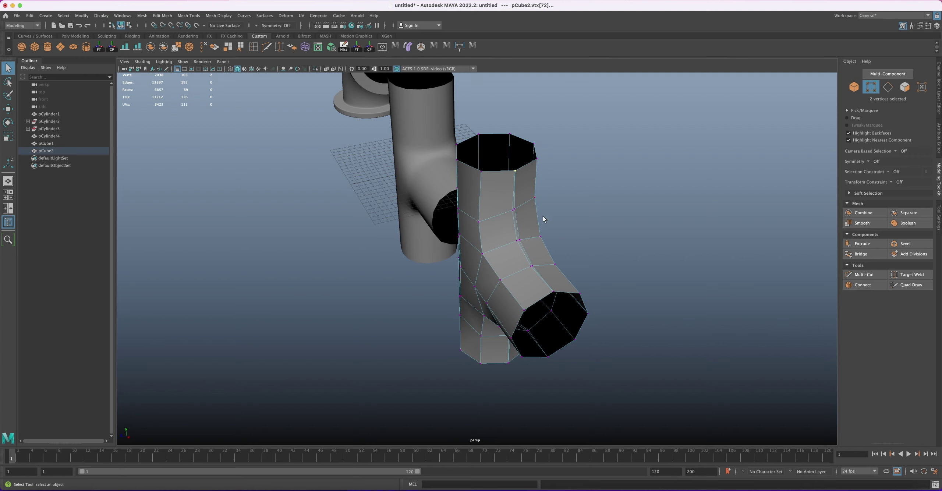
{"action": "left_click", "coordinate": [513, 210]}
{"action": "right_click_drag", "start_coordinate": [517, 213], "coordinate": [553, 291], "text": "shift"}
{"action": "left_click", "coordinate": [518, 240]}
{"action": "left_click", "coordinate": [531, 265]}
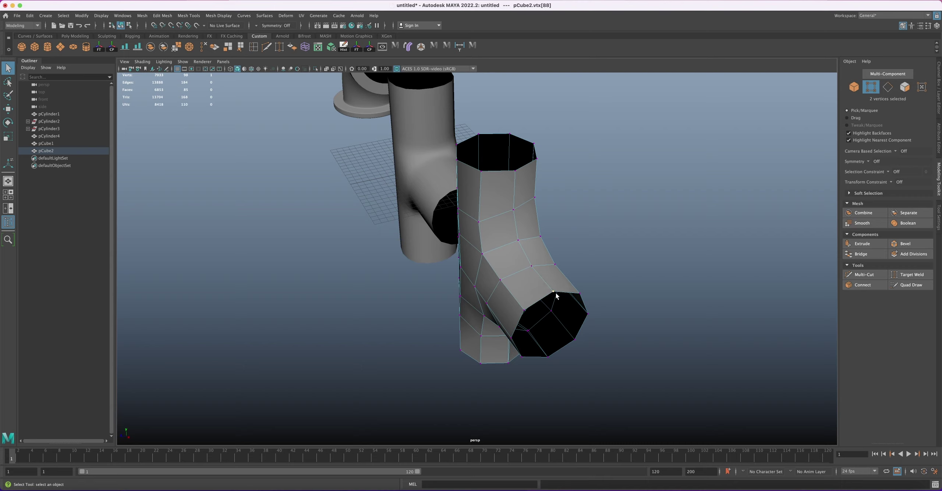
- Weld the overlapping vertex pairs in the middle of the branch joint
{"action": "left_click_drag", "start_coordinate": [548, 257], "coordinate": [512, 261], "text": "alt"}
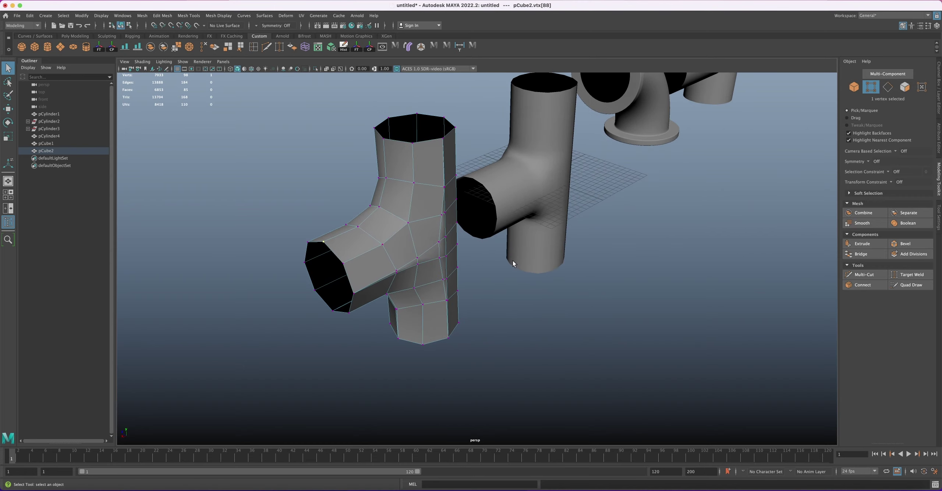
{"action": "left_click", "coordinate": [398, 274], "text": "shift"}
{"action": "right_click_drag", "start_coordinate": [403, 273], "coordinate": [417, 265], "text": "shift"}
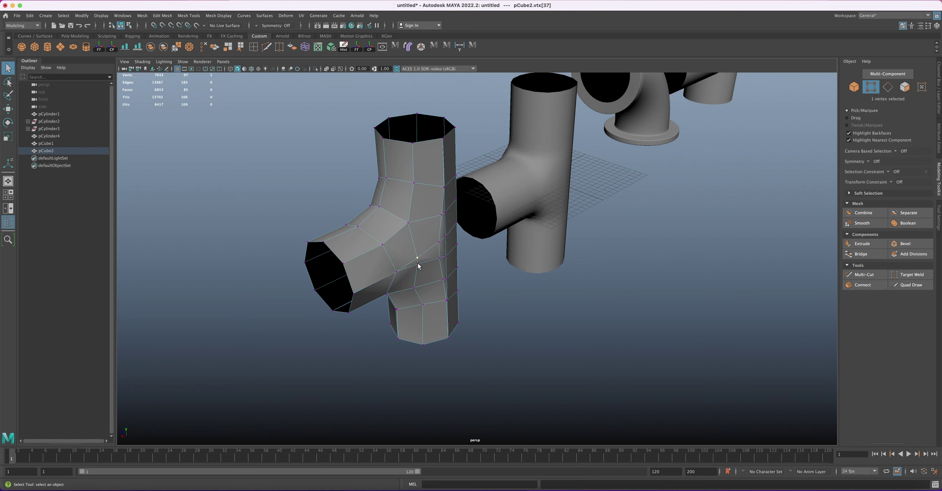
{"action": "left_click", "coordinate": [417, 263]}
{"action": "left_click", "coordinate": [417, 257], "text": "shift"}
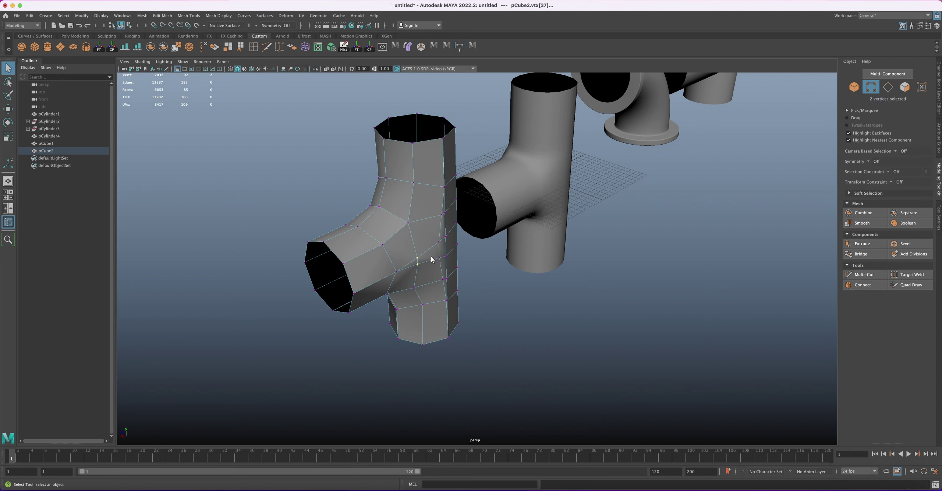
{"action": "right_click_drag", "start_coordinate": [424, 259], "coordinate": [441, 254], "text": "shift"}
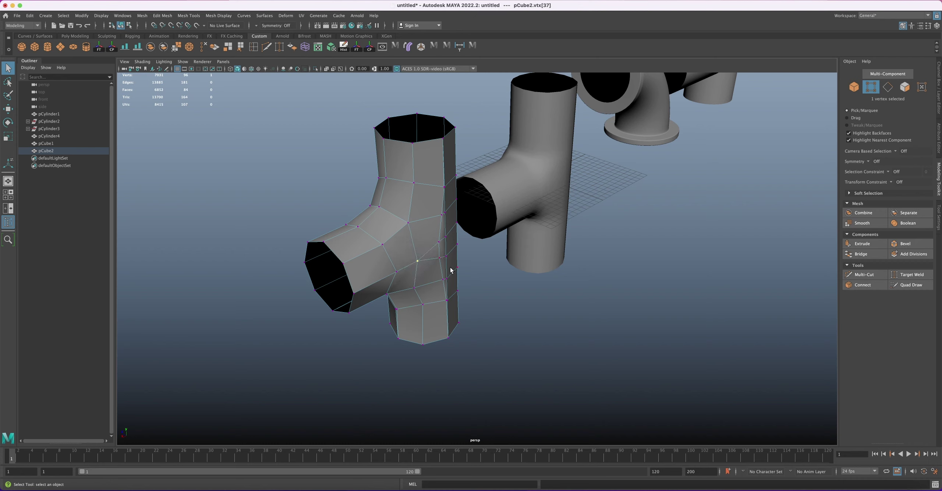
- Narrow a seam vertex cluster below the top rim to its doubled pair and merge it
{"action": "left_click_drag", "start_coordinate": [449, 268], "coordinate": [430, 251], "text": "alt"}
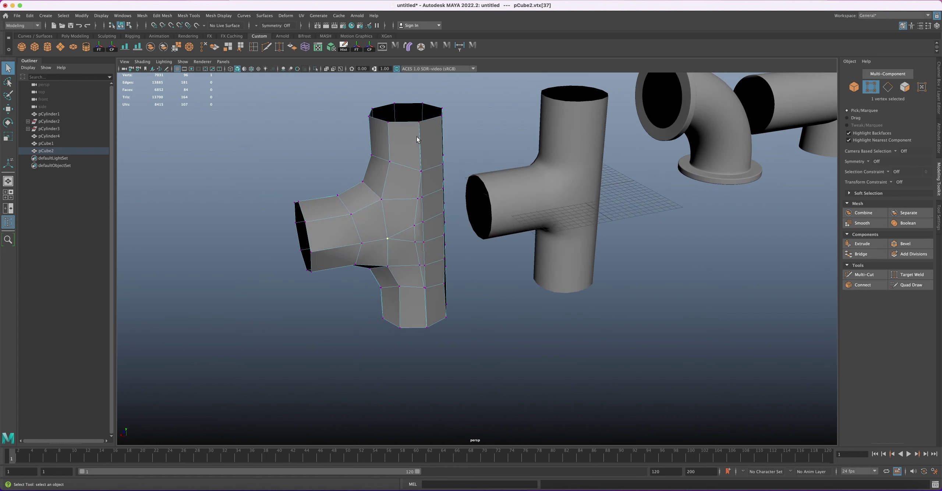
{"action": "left_click", "coordinate": [420, 123]}
{"action": "left_click_drag", "start_coordinate": [417, 166], "coordinate": [423, 175]}
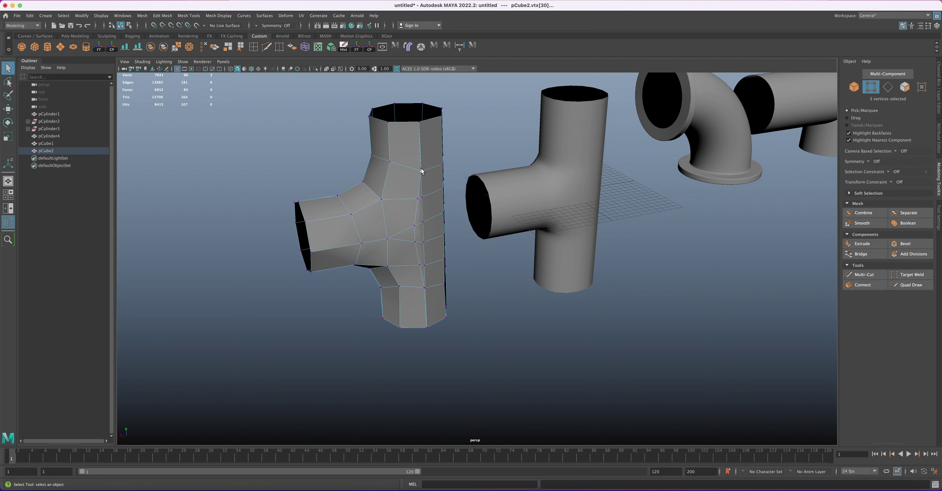
{"action": "left_click", "coordinate": [420, 168]}
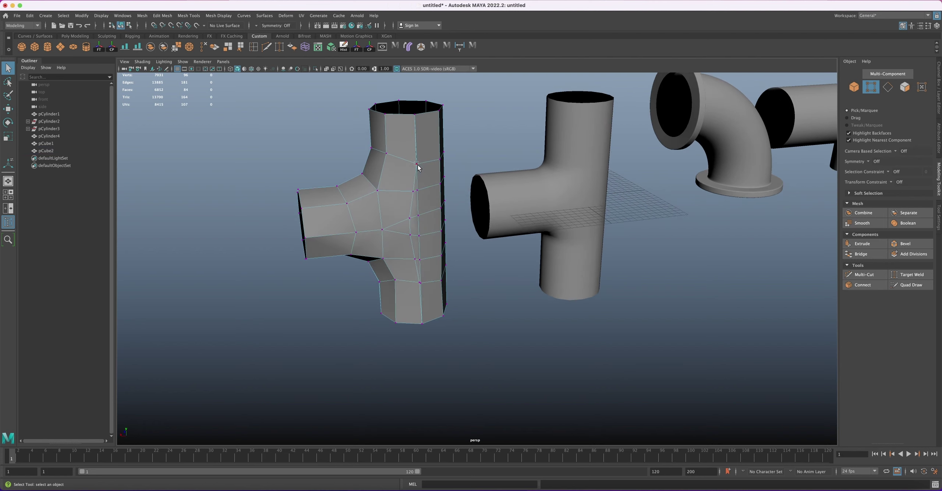
{"action": "left_click", "coordinate": [419, 168], "text": "shift"}
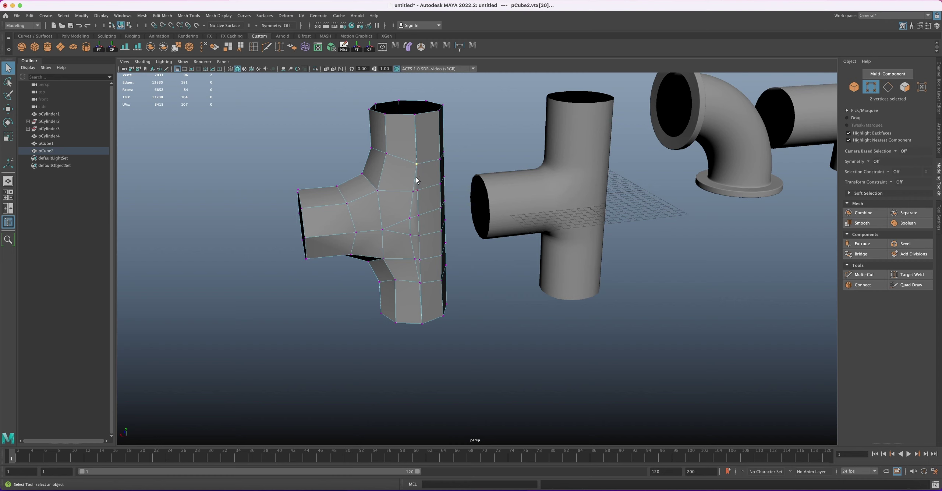
{"action": "right_click_drag", "start_coordinate": [418, 166], "coordinate": [423, 258], "text": "shift"}
- Merge each doubled vertex pair running down the seam to the bottom rim
{"action": "left_click", "coordinate": [418, 196], "text": "shift"}
{"action": "left_click", "coordinate": [418, 215]}
{"action": "left_click", "coordinate": [411, 219], "text": "shift"}
{"action": "left_click", "coordinate": [410, 234]}
{"action": "left_click", "coordinate": [419, 236], "text": "shift"}
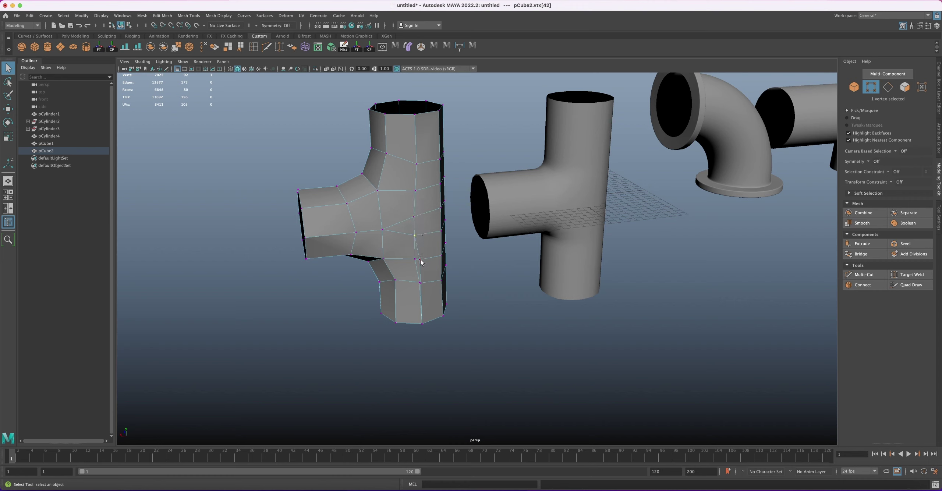
{"action": "left_click", "coordinate": [415, 259], "text": "shift"}
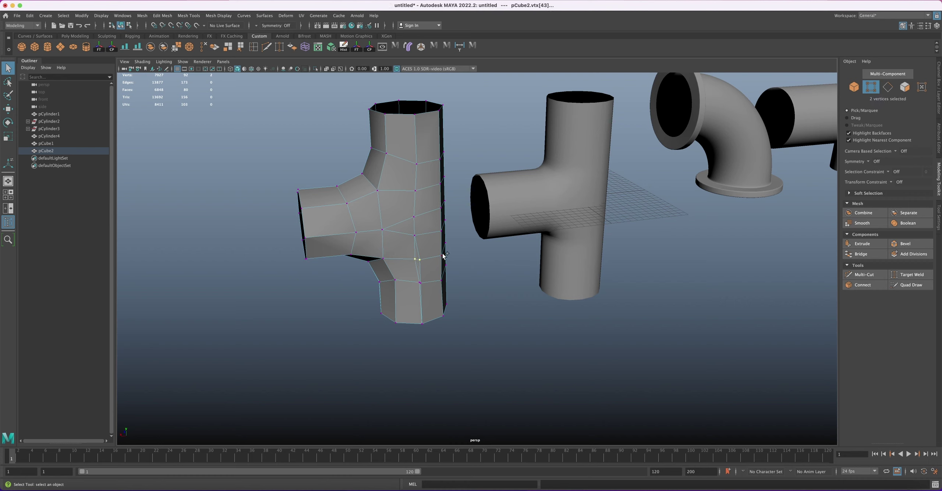
{"action": "right_click_drag", "start_coordinate": [449, 251], "coordinate": [422, 283], "text": "shift"}
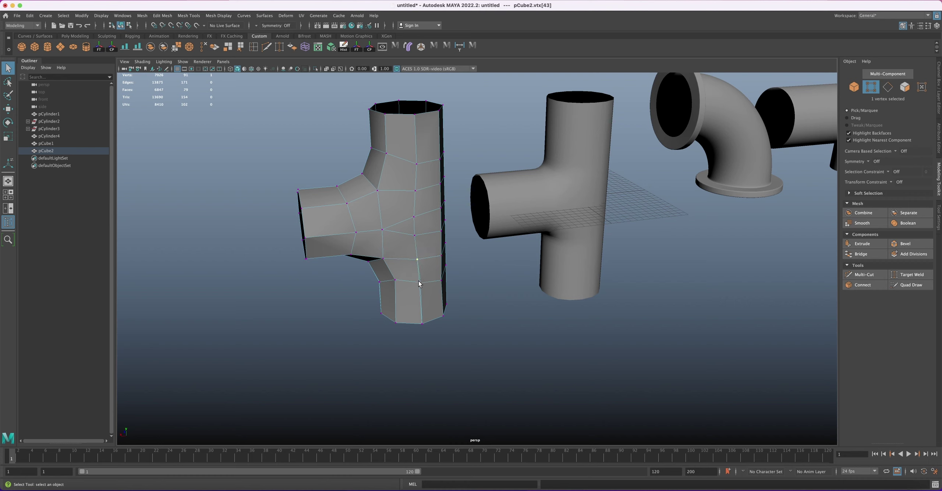
{"action": "left_click", "coordinate": [420, 283], "text": "shift"}
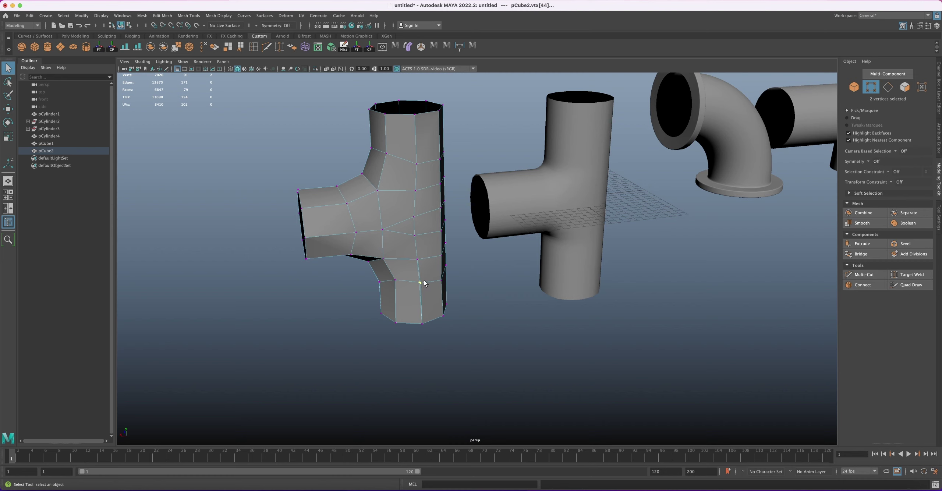
{"action": "right_click_drag", "start_coordinate": [424, 279], "coordinate": [423, 300], "text": "shift"}
{"action": "left_click", "coordinate": [422, 323]}
{"action": "right_click_drag", "start_coordinate": [426, 319], "coordinate": [429, 313], "text": "shift"}
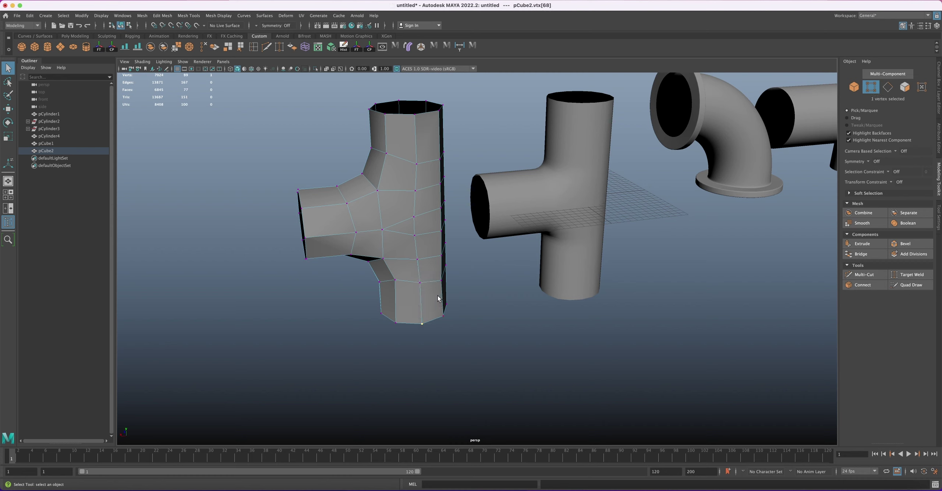
- From the front, merge the middle seam vertices and a neighbouring side vertex
{"action": "left_click_drag", "start_coordinate": [437, 297], "coordinate": [406, 221], "text": "alt"}
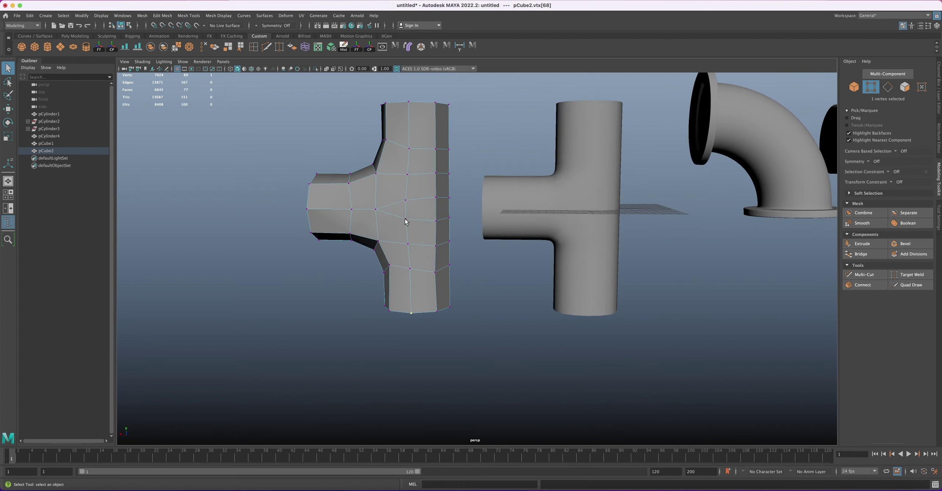
{"action": "left_click", "coordinate": [405, 219]}
{"action": "left_click", "coordinate": [406, 201], "text": "shift"}
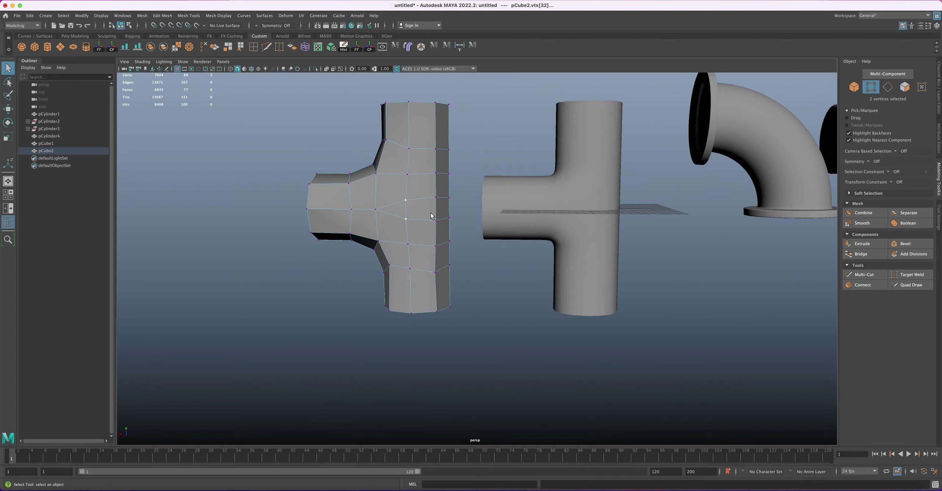
{"action": "right_click_drag", "start_coordinate": [438, 222], "coordinate": [437, 218], "text": "shift"}
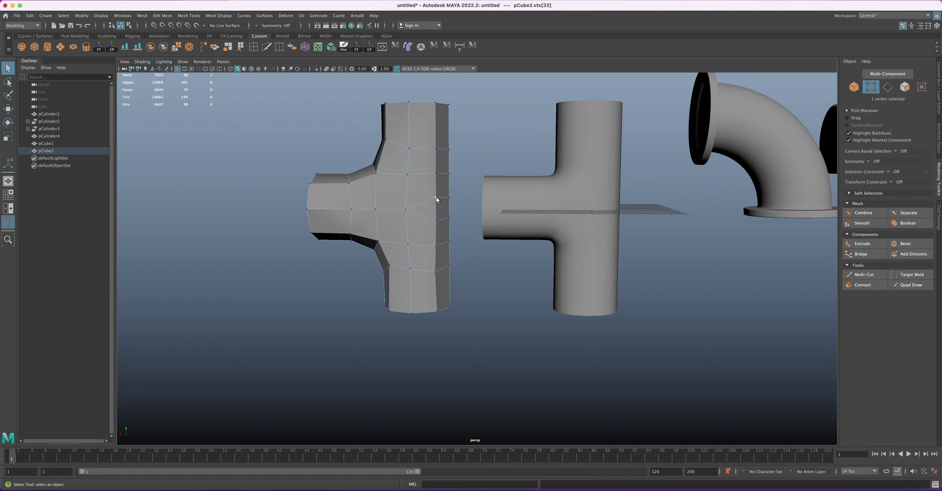
{"action": "left_click", "coordinate": [442, 226], "text": "shift"}
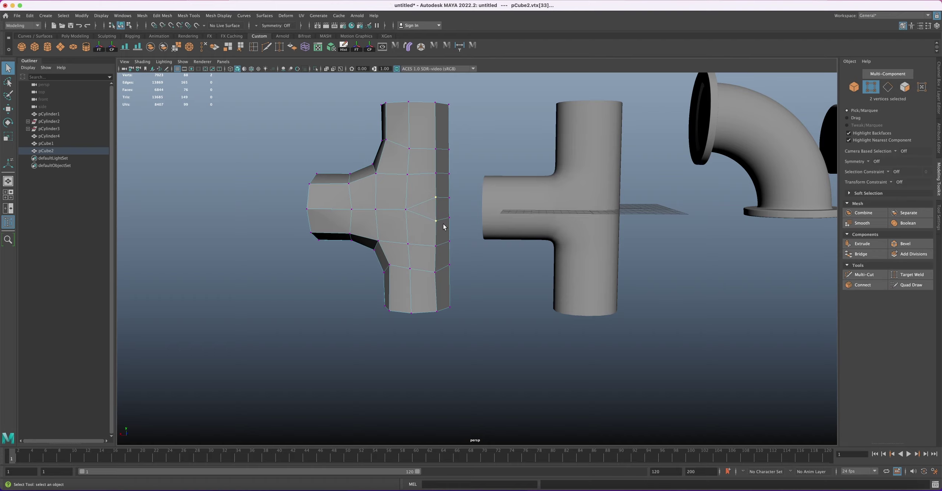
{"action": "key", "text": "g"}
{"action": "left_click_drag", "start_coordinate": [446, 210], "coordinate": [477, 214], "text": "alt"}
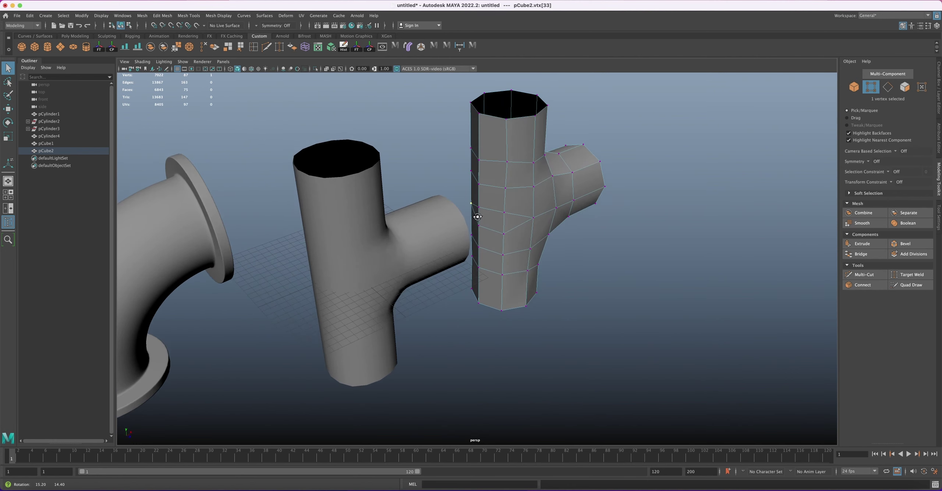
- Weld two doubled vertex pairs on pCube2's side seam with Ctrl+Shift+M
{"action": "left_click", "coordinate": [481, 221]}
{"action": "left_click", "coordinate": [481, 226], "text": "shift"}
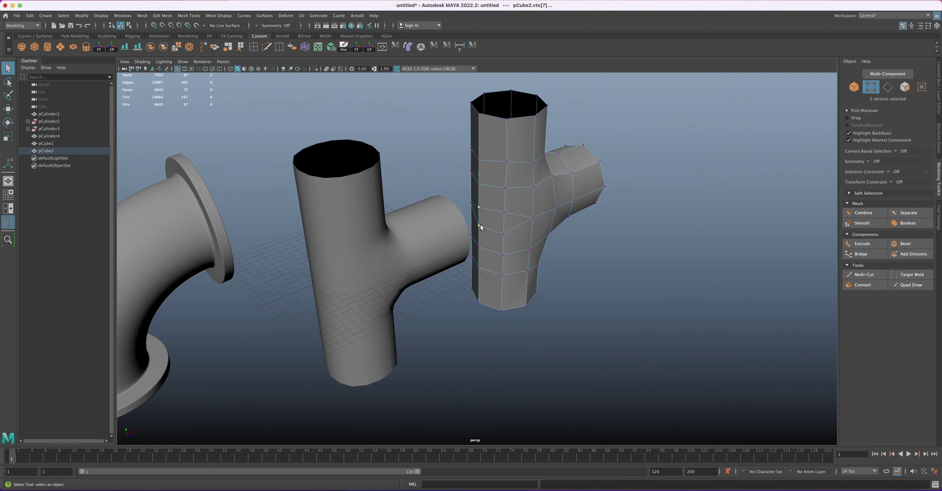
{"action": "key", "text": "ctrl+shift+m"}
{"action": "left_click", "coordinate": [502, 234]}
{"action": "left_click", "coordinate": [505, 215], "text": "shift"}
{"action": "key", "text": "ctrl+shift+m"}
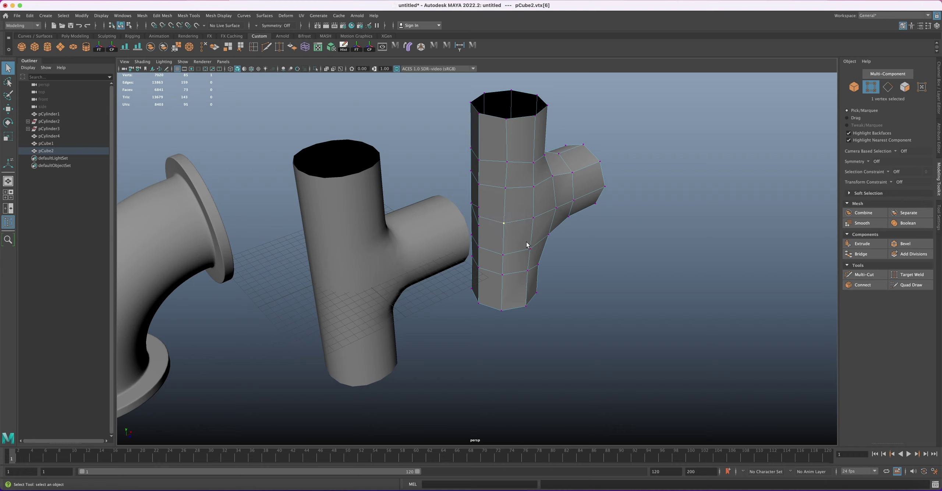
{"action": "left_click_drag", "start_coordinate": [496, 235], "coordinate": [489, 214], "text": "alt"}
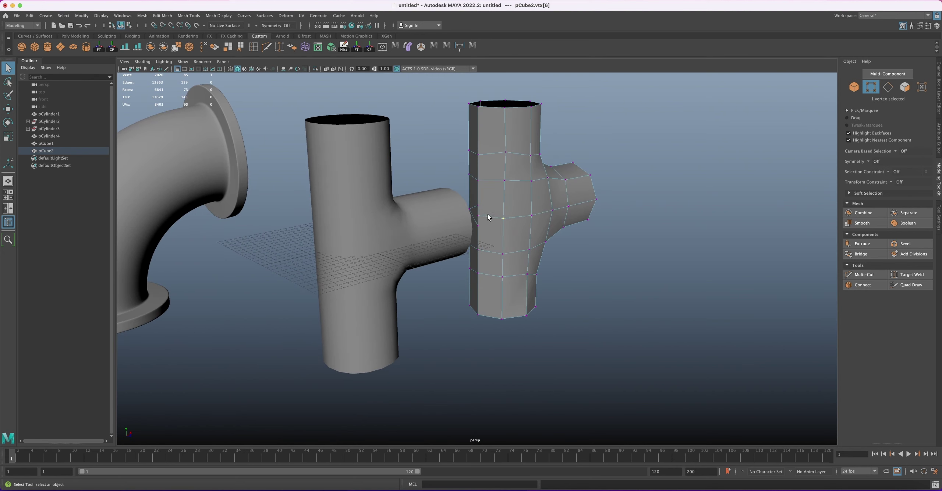
- Merge the doubled vertices in the middle of the column's left edge
{"action": "left_click", "coordinate": [479, 207]}
{"action": "left_click", "coordinate": [478, 225], "text": "shift"}
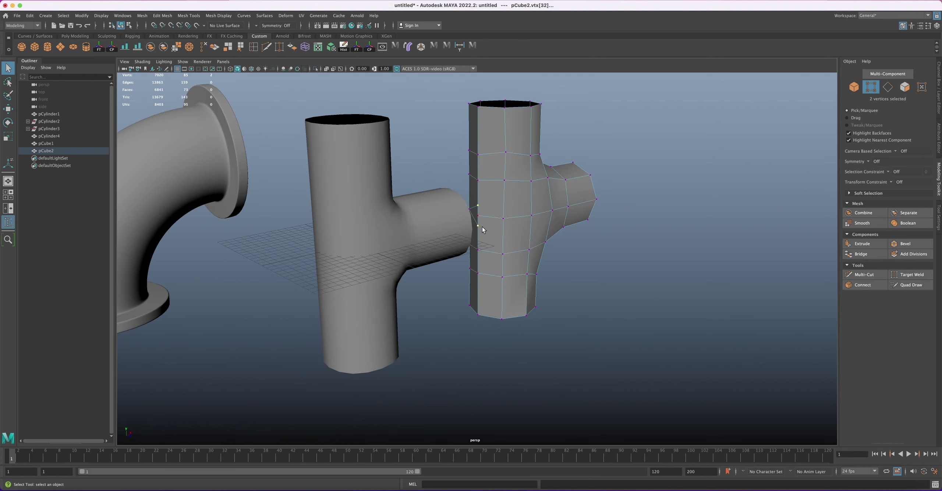
{"action": "key", "text": "ctrl+shift+m"}
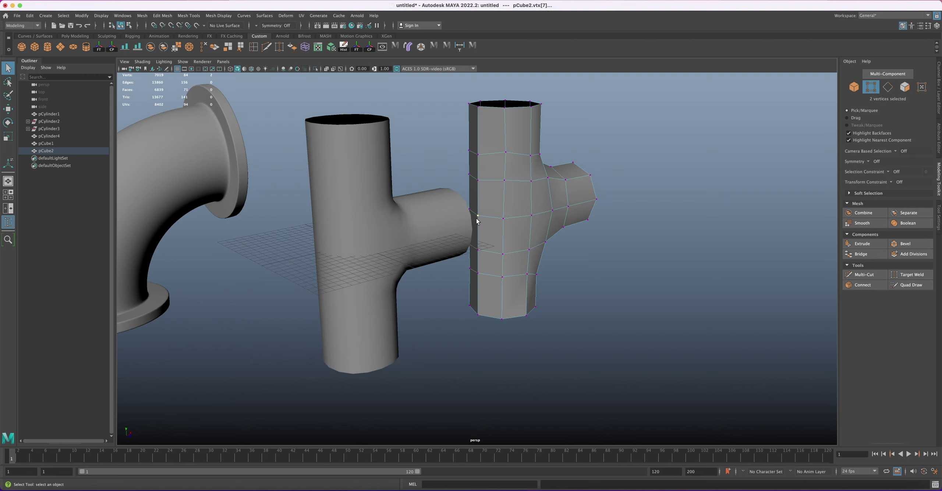
{"action": "left_click", "coordinate": [478, 180], "text": "shift"}
{"action": "key", "text": "ctrl+shift+m"}
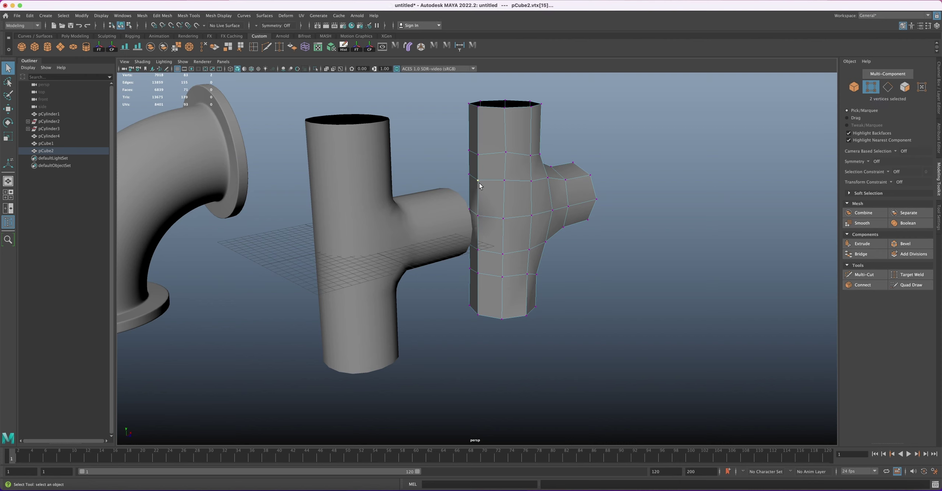
{"action": "left_click", "coordinate": [478, 155], "text": "shift"}
{"action": "key", "text": "ctrl+shift+m"}
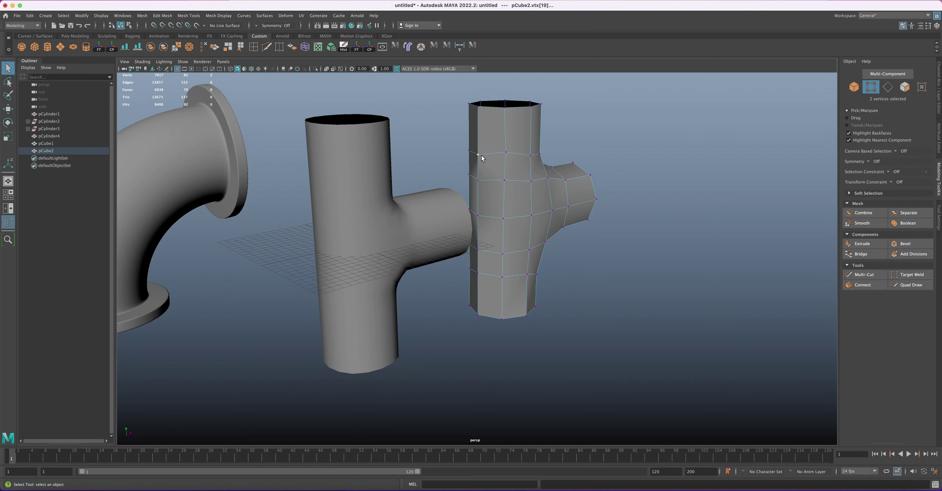
- Merge the top-left, lower and bottom-left column vertices into their neighbours
{"action": "left_click", "coordinate": [478, 107], "text": "shift"}
{"action": "key", "text": "ctrl+shift+m"}
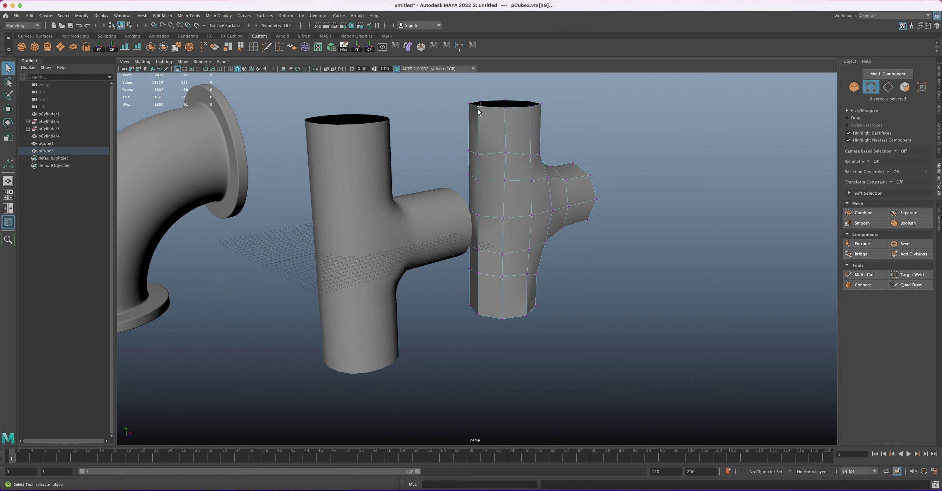
{"action": "left_click", "coordinate": [478, 249], "text": "shift"}
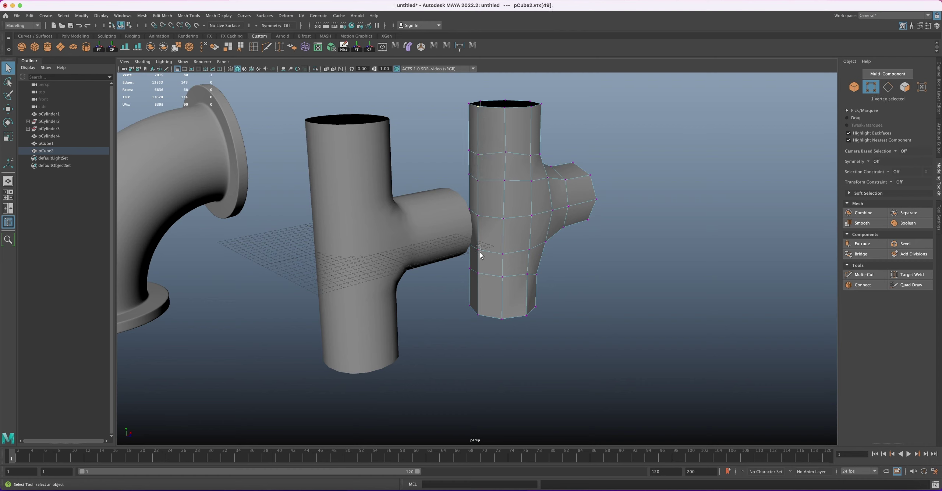
{"action": "key", "text": "ctrl+shift+m"}
{"action": "key", "text": "ctrl+shift+m"}
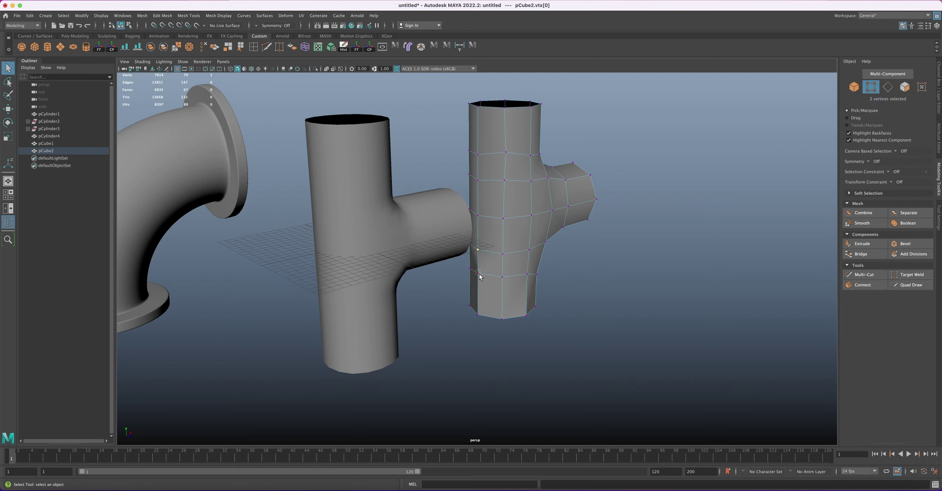
{"action": "left_click", "coordinate": [478, 315], "text": "shift"}
{"action": "key", "text": "ctrl+shift+m"}
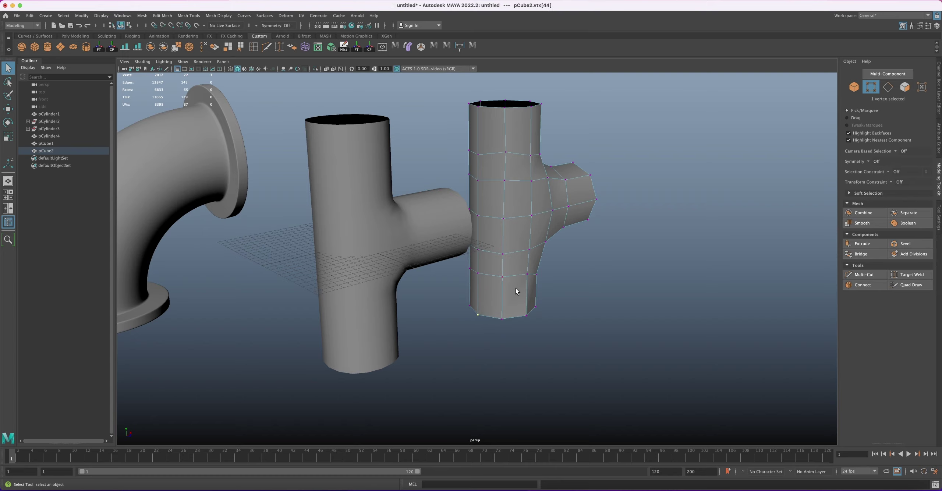
{"action": "left_click_drag", "start_coordinate": [516, 290], "coordinate": [503, 234], "text": "alt"}
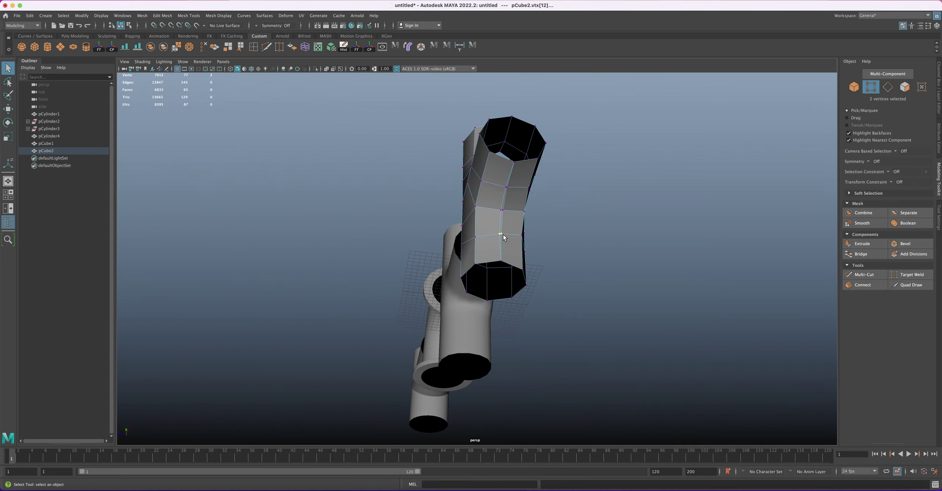
- Merge the overlapping vertex pairs along the T-pipe's branch seam
{"action": "right_click_drag", "start_coordinate": [501, 233], "coordinate": [507, 190], "text": "shift"}
{"action": "left_click_drag", "start_coordinate": [507, 190], "coordinate": [513, 200]}
{"action": "left_click", "coordinate": [509, 183]}
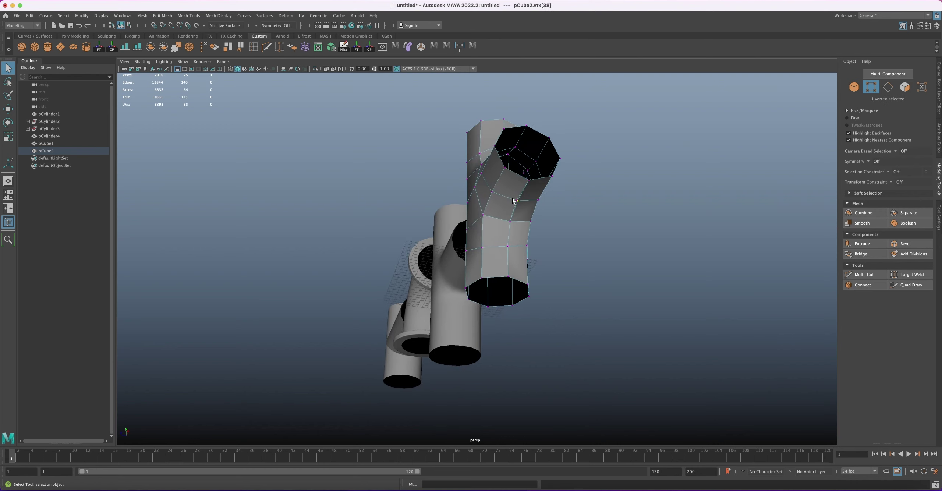
{"action": "left_click", "coordinate": [518, 202], "text": "shift"}
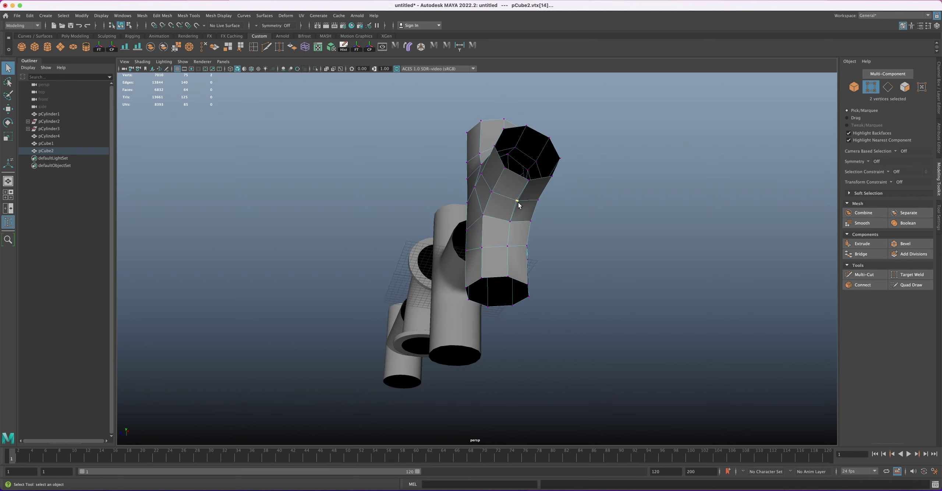
{"action": "right_click_drag", "start_coordinate": [520, 201], "coordinate": [527, 177], "text": "shift"}
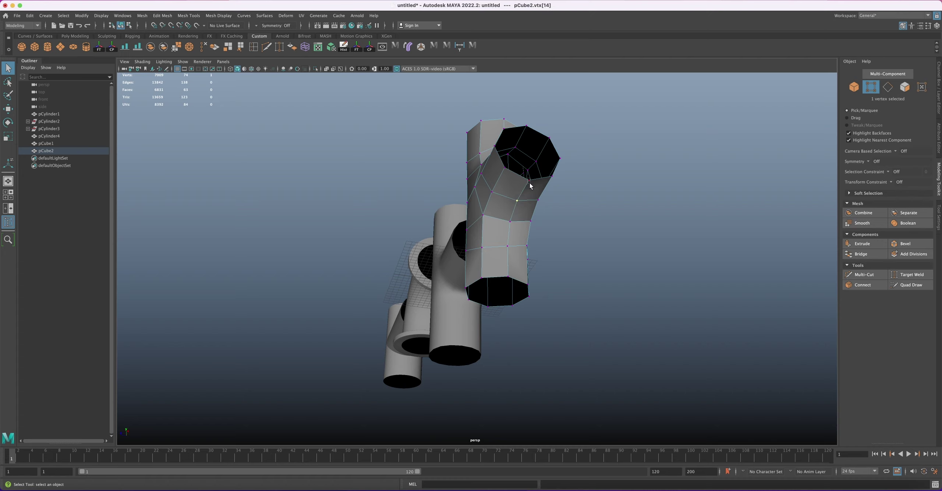
{"action": "left_click", "coordinate": [529, 182], "text": "shift"}
{"action": "left_click_drag", "start_coordinate": [528, 185], "coordinate": [501, 205], "text": "alt"}
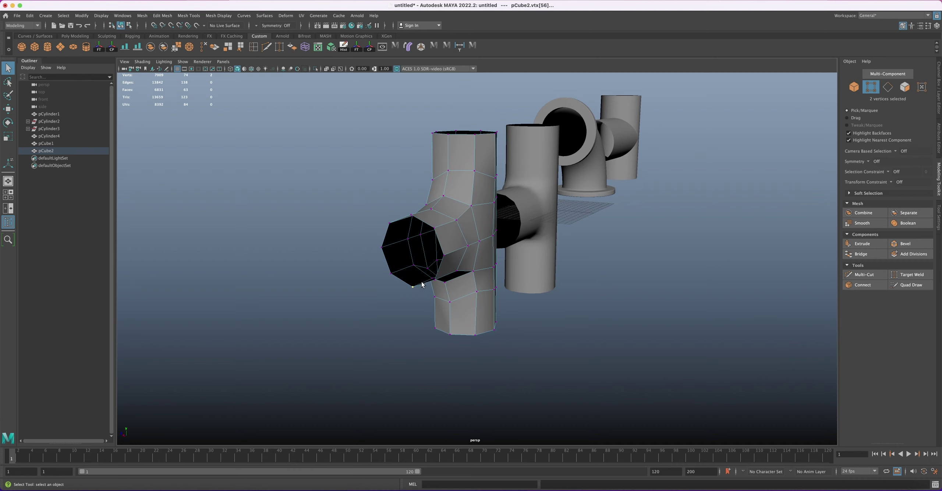
- Weld the bottom rim vertex pair and return pCube2 to Object Mode
{"action": "right_click_drag", "start_coordinate": [423, 282], "coordinate": [469, 225], "text": "shift"}
{"action": "left_click_drag", "start_coordinate": [422, 258], "coordinate": [488, 300], "text": "alt"}
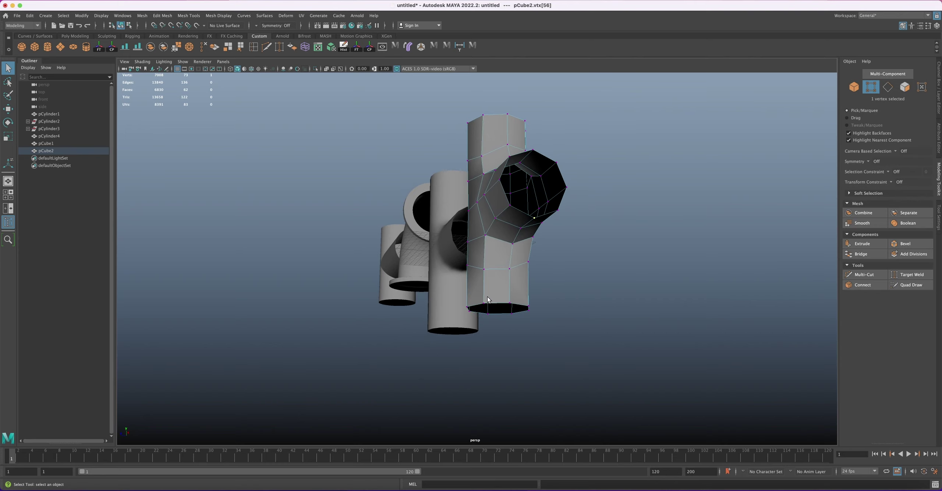
{"action": "left_click", "coordinate": [510, 305], "text": "shift"}
{"action": "right_click_drag", "start_coordinate": [512, 264], "coordinate": [520, 284]}
- Merge the last vertex pair on the branch opening and re-apply smooth preview
{"action": "key", "text": "3"}
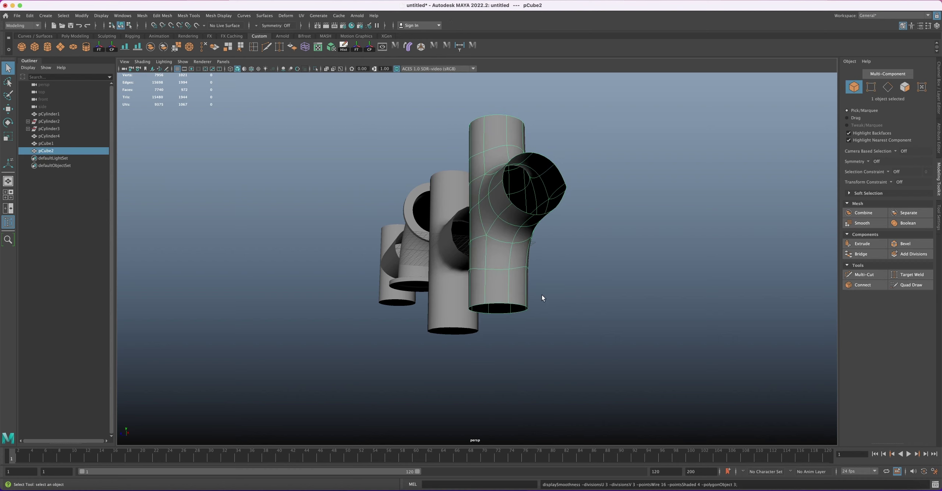
{"action": "left_click_drag", "start_coordinate": [515, 284], "coordinate": [443, 274], "text": "alt"}
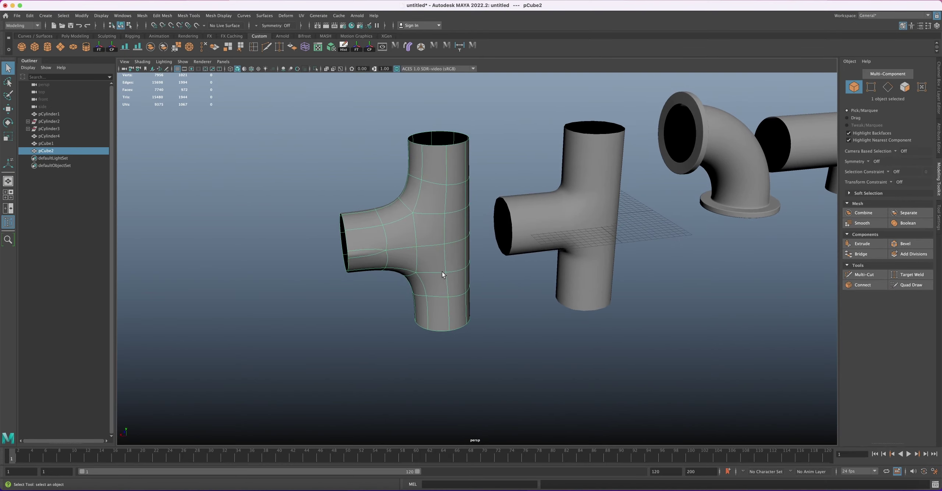
{"action": "key", "text": "1"}
{"action": "right_click", "coordinate": [355, 252]}
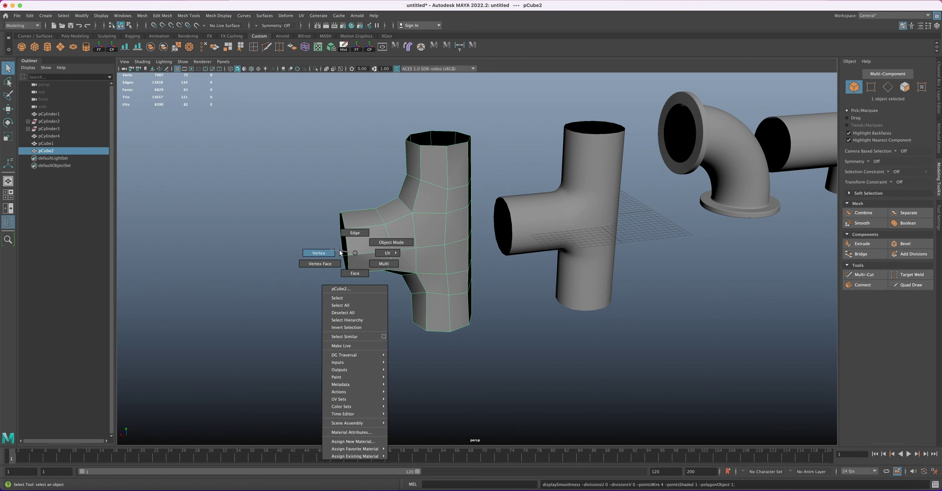
{"action": "left_click", "coordinate": [340, 252]}
{"action": "left_click", "coordinate": [349, 256]}
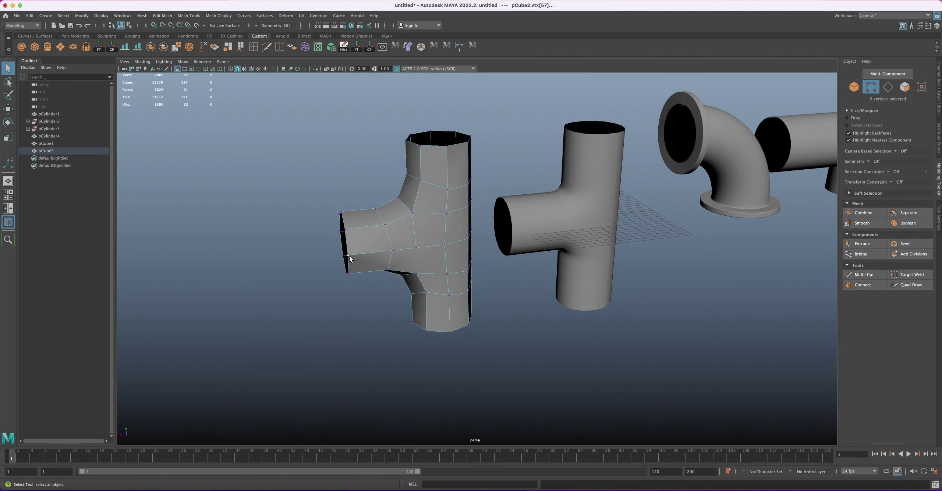
{"action": "right_click_drag", "start_coordinate": [350, 258], "coordinate": [359, 259], "text": "shift"}
{"action": "left_click_drag", "start_coordinate": [373, 258], "coordinate": [423, 247], "text": "alt"}
{"action": "right_click_drag", "start_coordinate": [435, 224], "coordinate": [461, 213]}
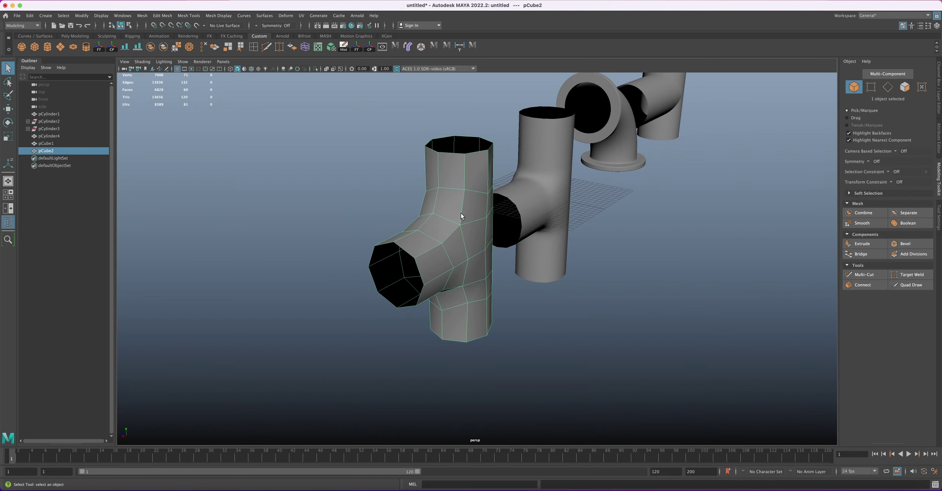
{"action": "key", "text": "3"}
- Delete the middle T-pipe, pCube1, leaving pCube2 in the scene
{"action": "left_click", "coordinate": [354, 228]}
{"action": "left_click_drag", "start_coordinate": [414, 257], "coordinate": [540, 225], "text": "alt"}
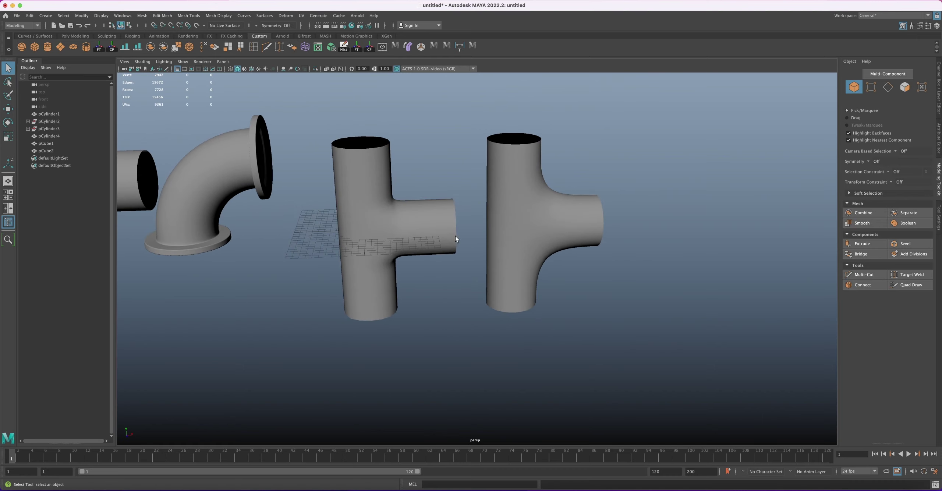
{"action": "left_click_drag", "start_coordinate": [455, 236], "coordinate": [513, 224], "text": "alt"}
{"action": "left_click", "coordinate": [542, 229]}
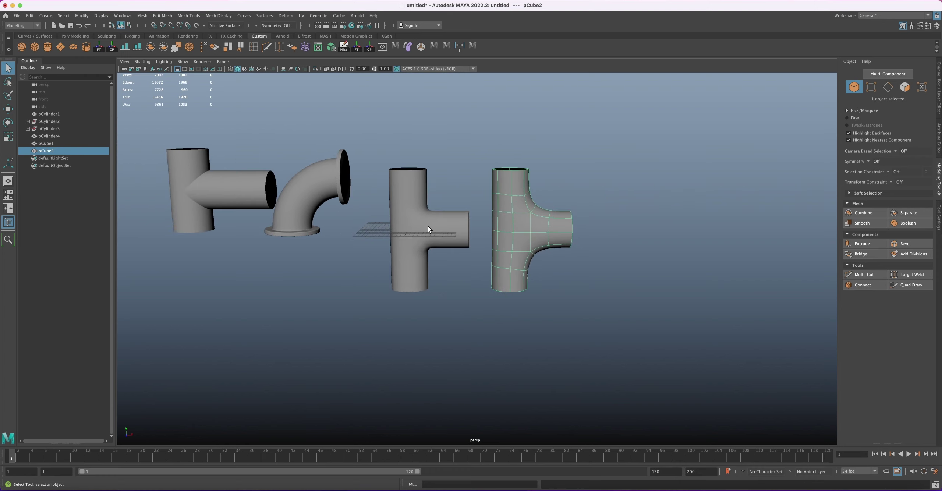
{"action": "left_click", "coordinate": [444, 231]}
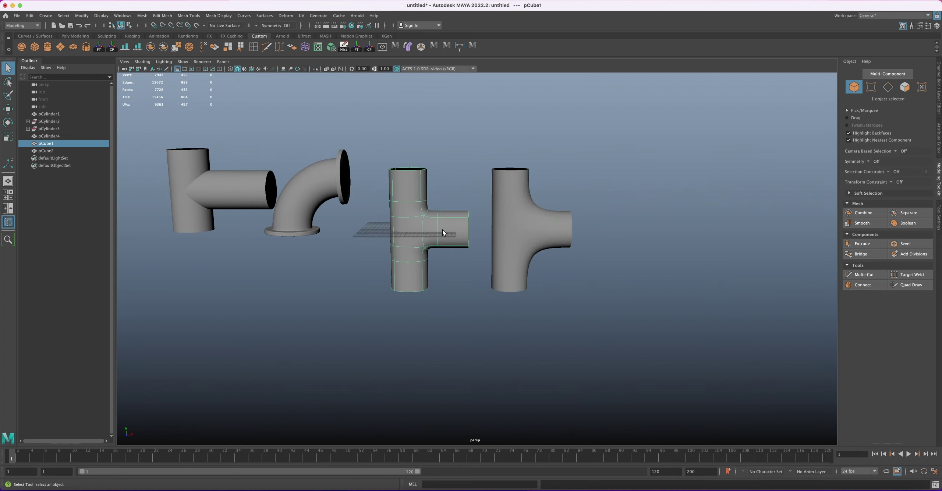
{"action": "key", "text": "Delete"}
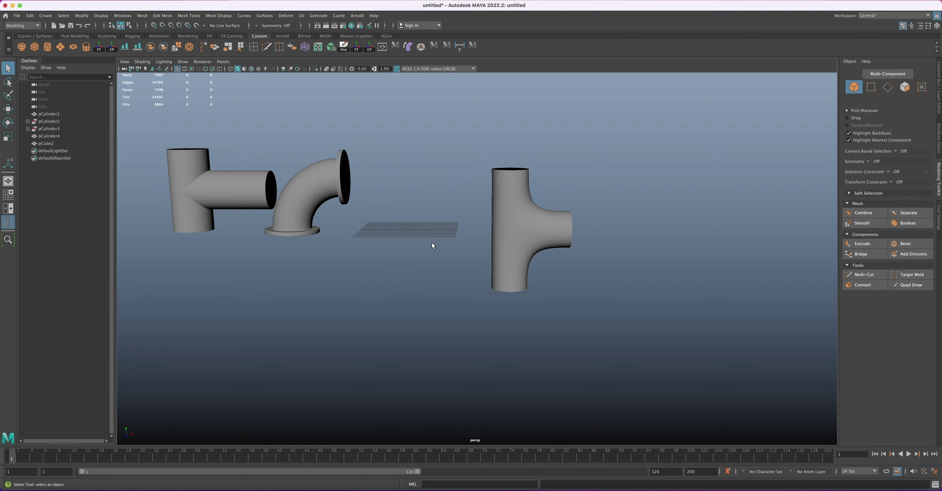
- Select the edge loops of pCube2's top, branch and bottom openings
{"action": "left_click", "coordinate": [520, 230]}
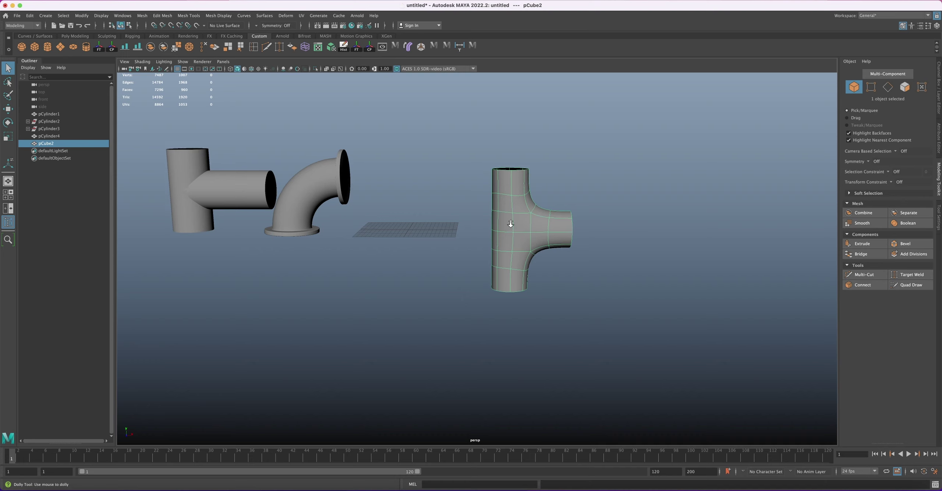
{"action": "right_click_drag", "start_coordinate": [524, 228], "coordinate": [526, 239], "text": "alt"}
{"action": "key", "text": "1"}
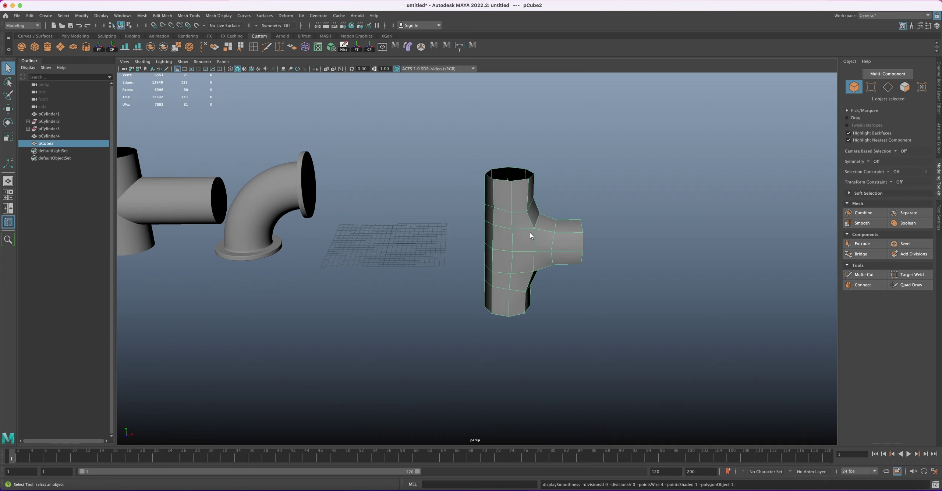
{"action": "right_click", "coordinate": [513, 195]}
{"action": "left_click", "coordinate": [514, 175]}
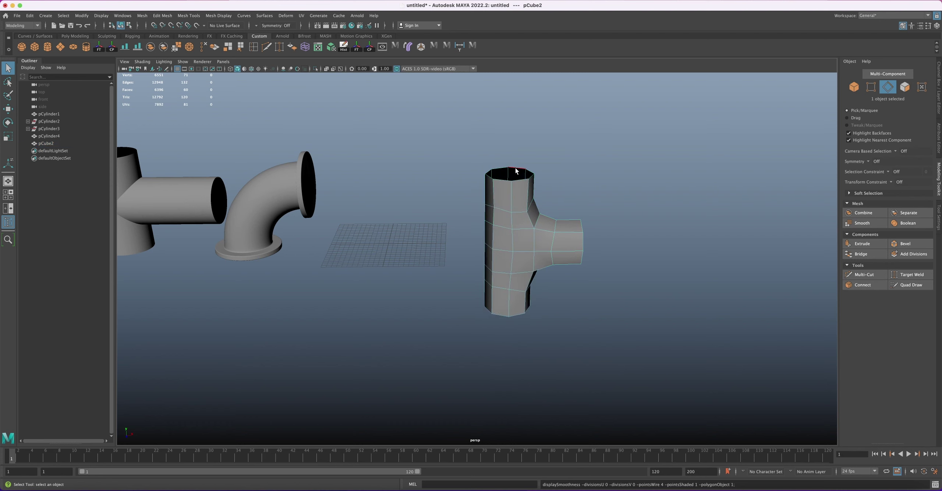
{"action": "double_click", "coordinate": [515, 170]}
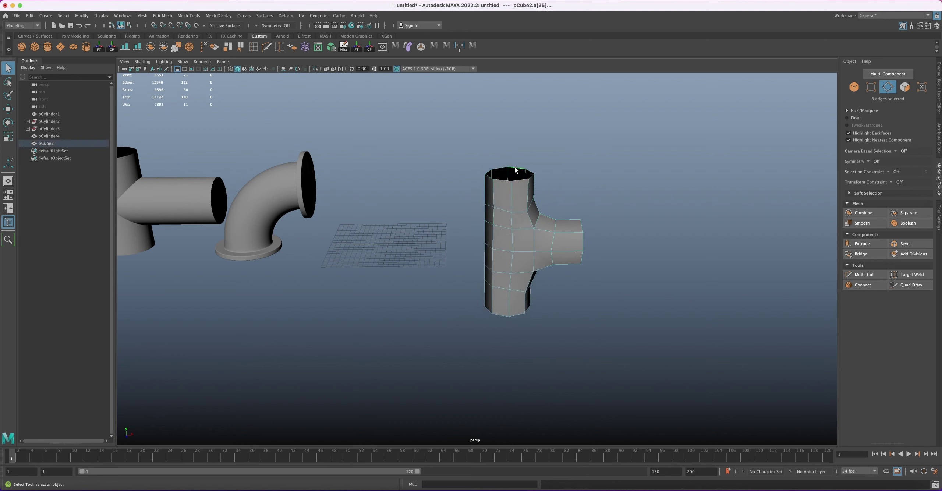
{"action": "double_click", "coordinate": [579, 223], "text": "shift"}
{"action": "double_click", "coordinate": [514, 315], "text": "shift"}
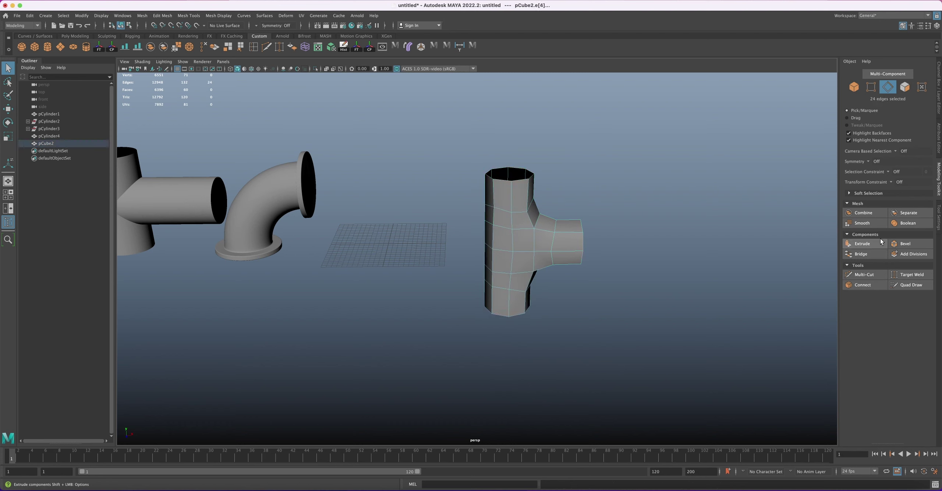
- Extrude the three open-end loops into flange rims with thickness 2
{"action": "left_click", "coordinate": [862, 243]}
{"action": "left_click", "coordinate": [666, 267]}
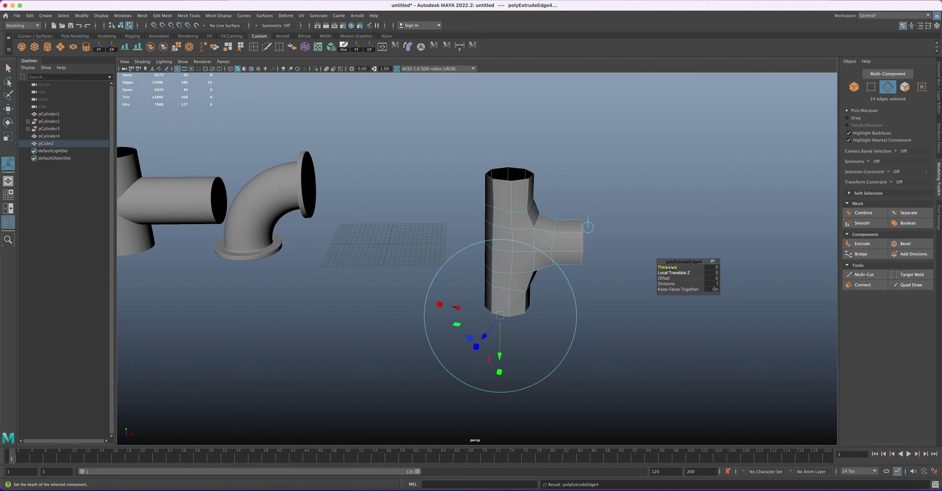
{"action": "left_click_drag", "start_coordinate": [671, 267], "coordinate": [697, 271]}
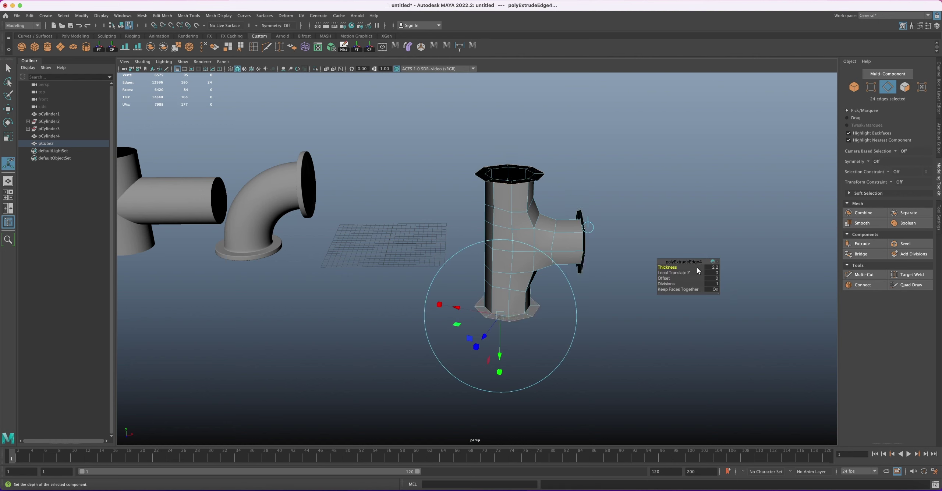
{"action": "left_click", "coordinate": [710, 267]}
{"action": "key", "text": "Return"}
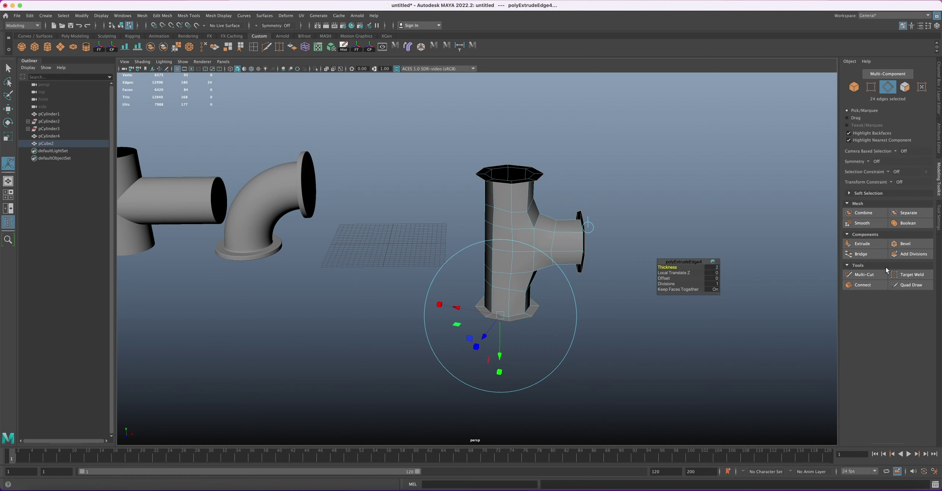
- Extrude the tee pipe's open rim edges with a thickness of -1
{"action": "left_click", "coordinate": [859, 244]}
{"action": "left_click", "coordinate": [714, 268]}
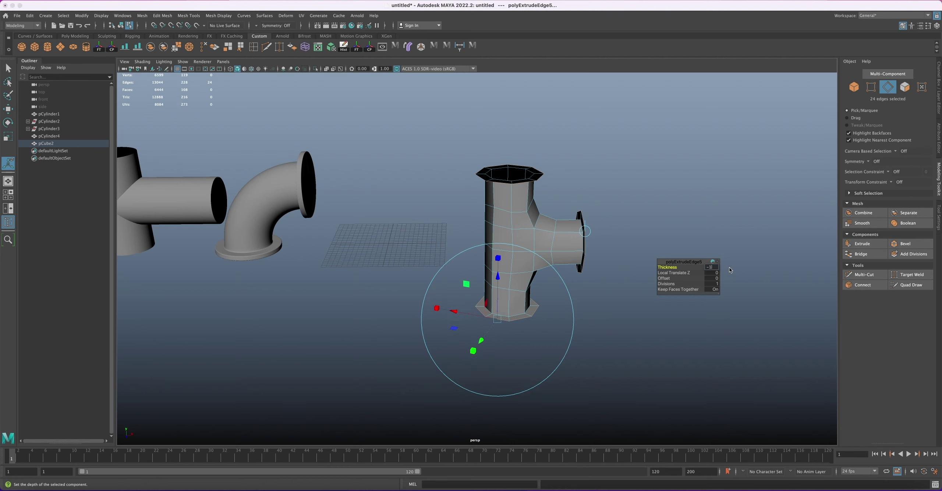
{"action": "type", "text": "-1"}
{"action": "key", "text": "Return"}
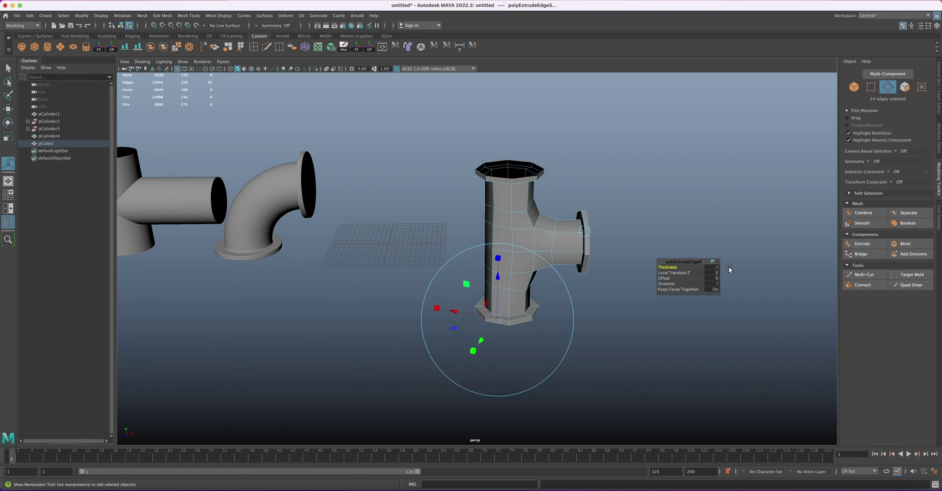
- Extrude the top opening's edges again with a -2 thickness, then return to the Select Tool
{"action": "left_click", "coordinate": [865, 245]}
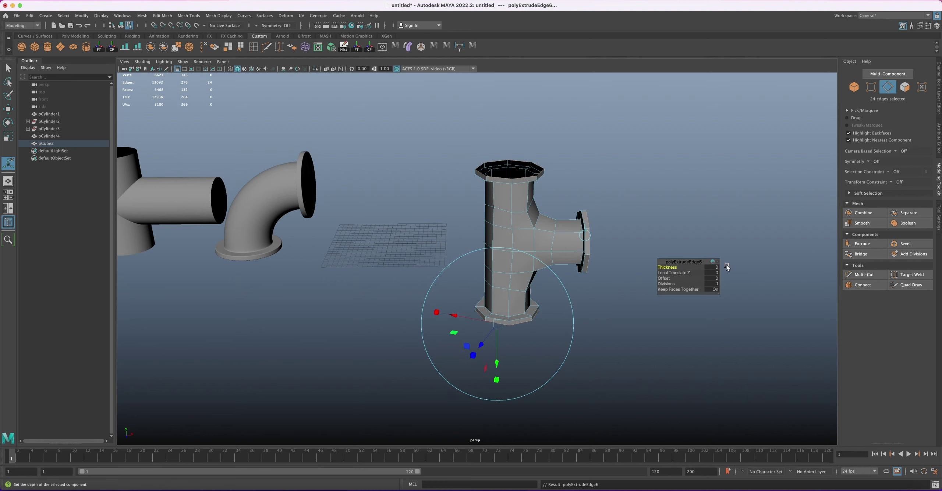
{"action": "left_click", "coordinate": [714, 268]}
{"action": "type", "text": "-2"}
{"action": "key", "text": "Return"}
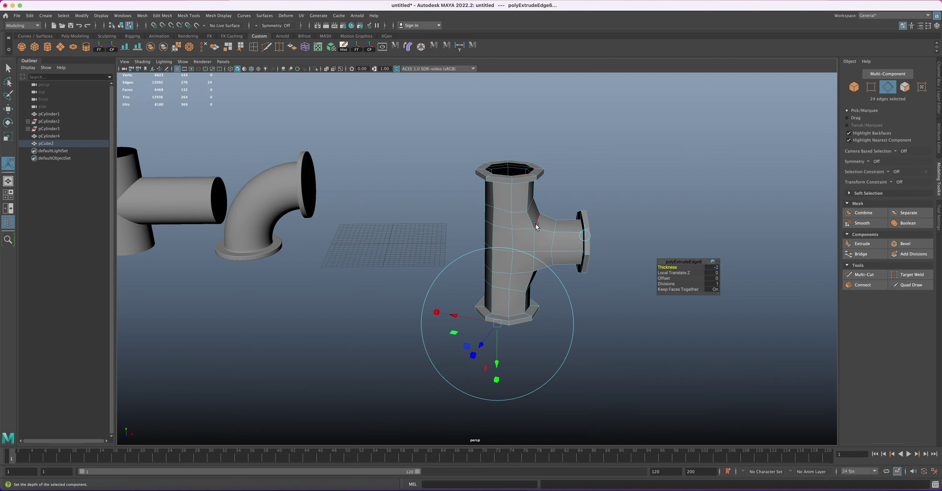
{"action": "left_click_drag", "start_coordinate": [529, 197], "coordinate": [718, 254], "text": "alt"}
{"action": "key", "text": "q"}
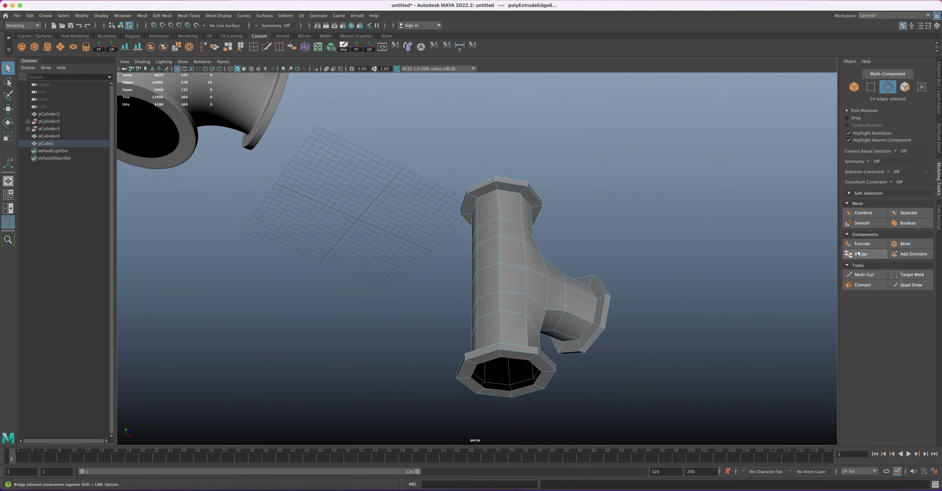
- With Multi-Cut, insert an edge loop around the pipe top and a vertical loop down the pipe
{"action": "left_click", "coordinate": [266, 48]}
{"action": "scroll", "coordinate": [518, 239], "scroll_direction": "up", "scroll_amount": 5}
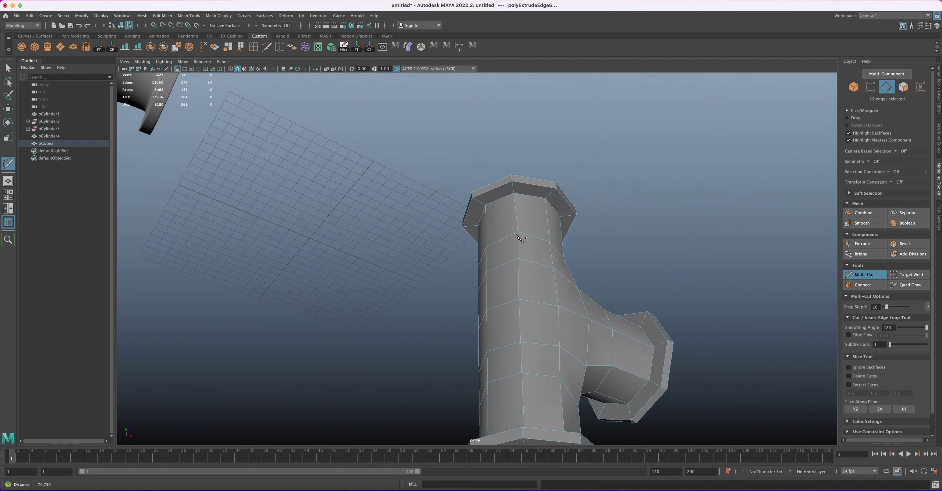
{"action": "left_click", "coordinate": [517, 231]}
{"action": "key", "text": "Return"}
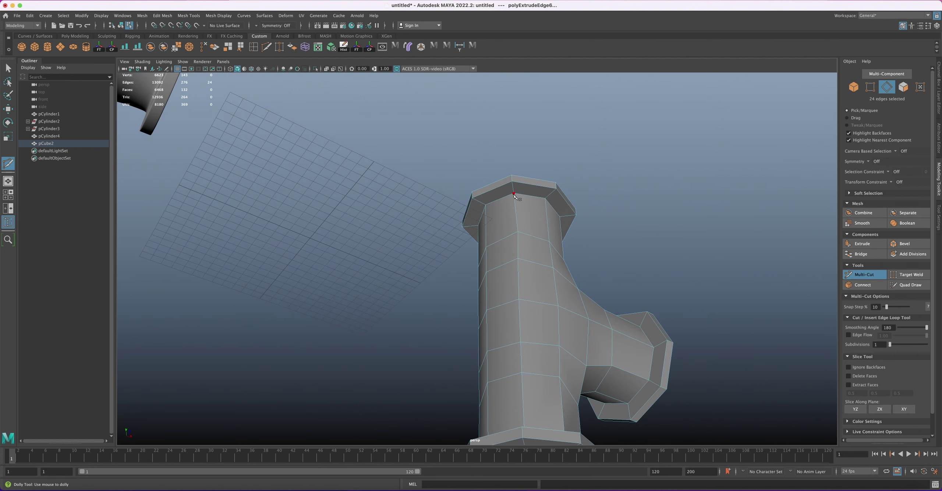
{"action": "left_click", "coordinate": [513, 194], "text": "ctrl"}
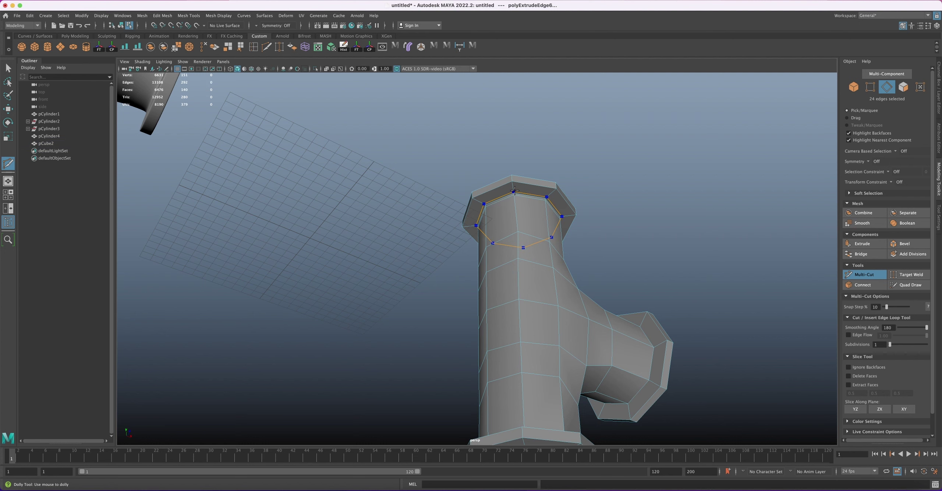
{"action": "left_click", "coordinate": [512, 183], "text": "ctrl"}
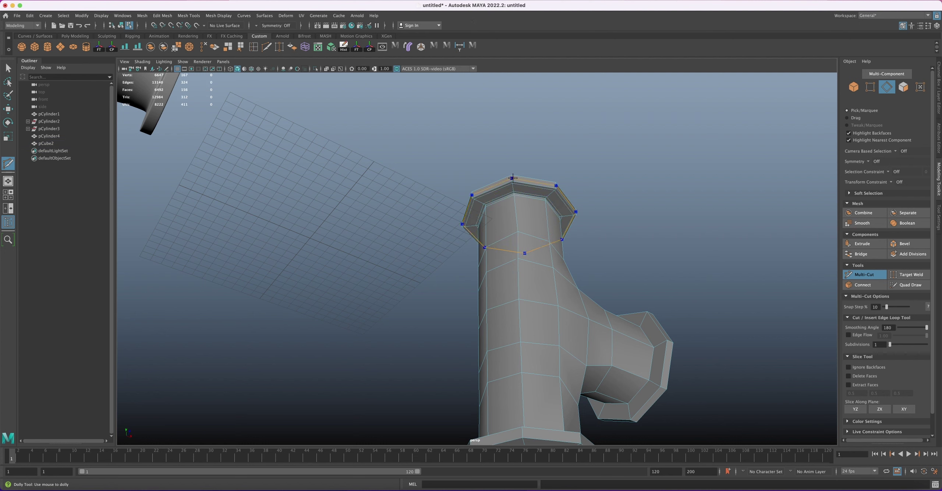
{"action": "left_click", "coordinate": [512, 180], "text": "ctrl"}
{"action": "left_click_drag", "start_coordinate": [569, 197], "coordinate": [537, 190], "text": "alt"}
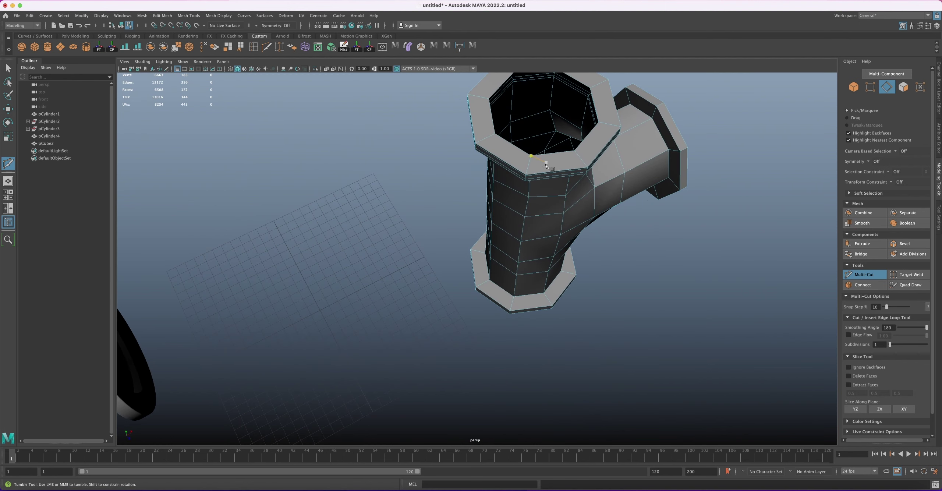
- Insert an edge loop around the top rim and several loops near the side-pipe flange
{"action": "left_click", "coordinate": [526, 172], "text": "ctrl"}
{"action": "left_click", "coordinate": [667, 150], "text": "ctrl"}
{"action": "left_click", "coordinate": [670, 150], "text": "ctrl"}
{"action": "left_click", "coordinate": [681, 151], "text": "ctrl"}
{"action": "left_click", "coordinate": [681, 151], "text": "ctrl"}
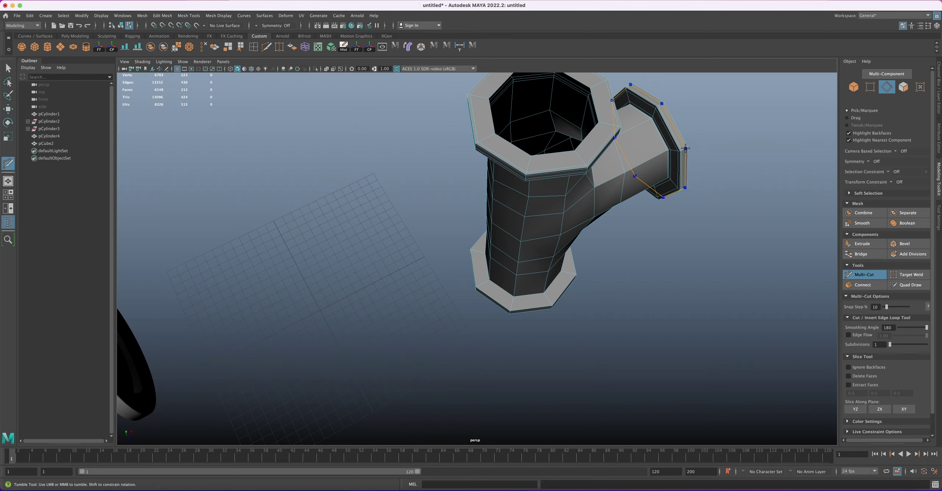
{"action": "left_click", "coordinate": [679, 166], "text": "ctrl"}
{"action": "left_click_drag", "start_coordinate": [675, 177], "coordinate": [621, 157], "text": "alt"}
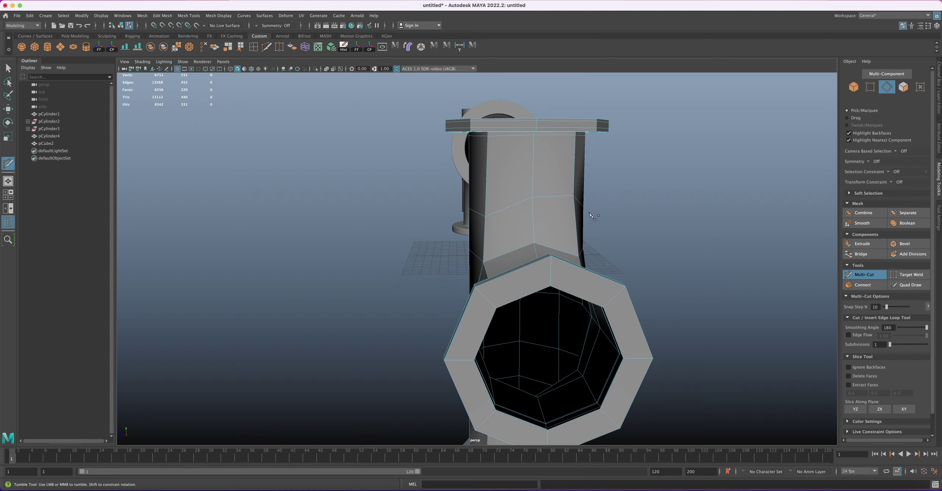
- Add edge loops around the bottom flange, its base and opening, then return to Object Mode
{"action": "left_click", "coordinate": [551, 257], "text": "ctrl"}
{"action": "left_click_drag", "start_coordinate": [606, 267], "coordinate": [529, 300], "text": "alt"}
{"action": "scroll", "coordinate": [529, 271], "scroll_direction": "up", "scroll_amount": 5}
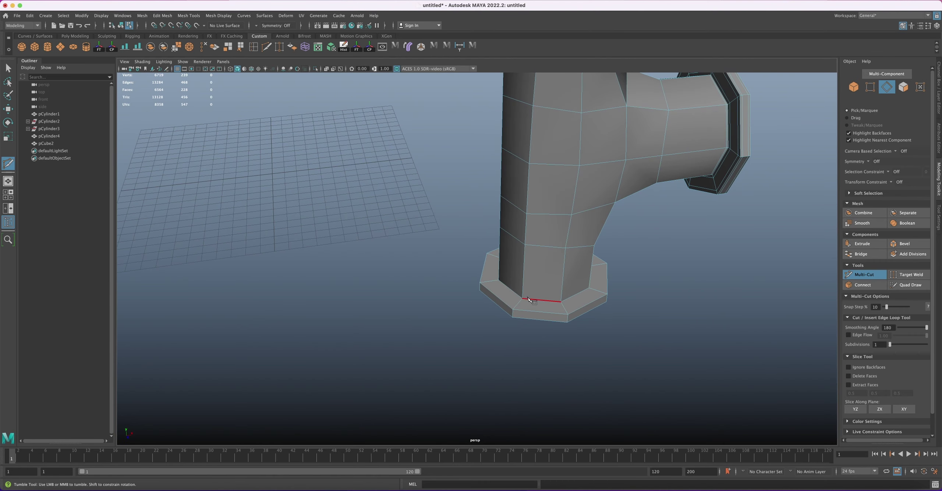
{"action": "left_click", "coordinate": [561, 306], "text": "ctrl"}
{"action": "left_click", "coordinate": [566, 315], "text": "ctrl"}
{"action": "left_click", "coordinate": [568, 320], "text": "ctrl"}
{"action": "left_click_drag", "start_coordinate": [573, 326], "coordinate": [578, 308], "text": "alt"}
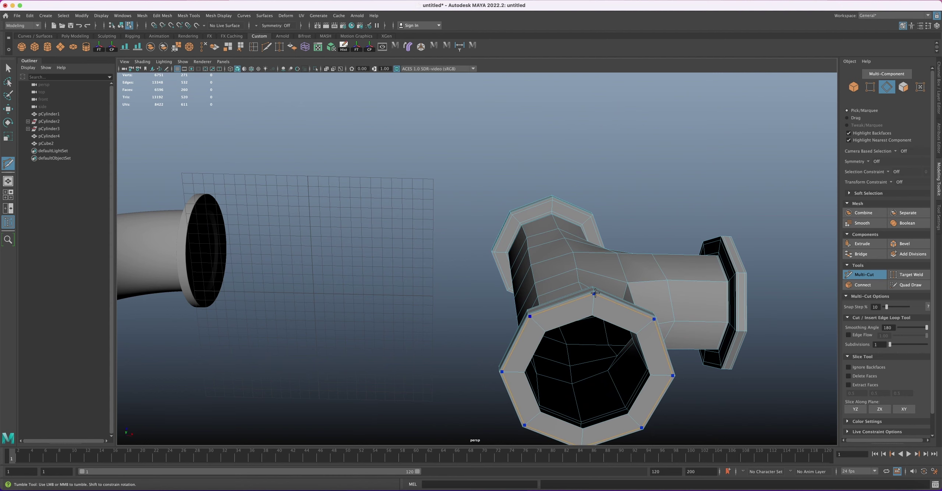
{"action": "left_click", "coordinate": [595, 293], "text": "ctrl"}
{"action": "left_click_drag", "start_coordinate": [608, 302], "coordinate": [535, 249], "text": "alt"}
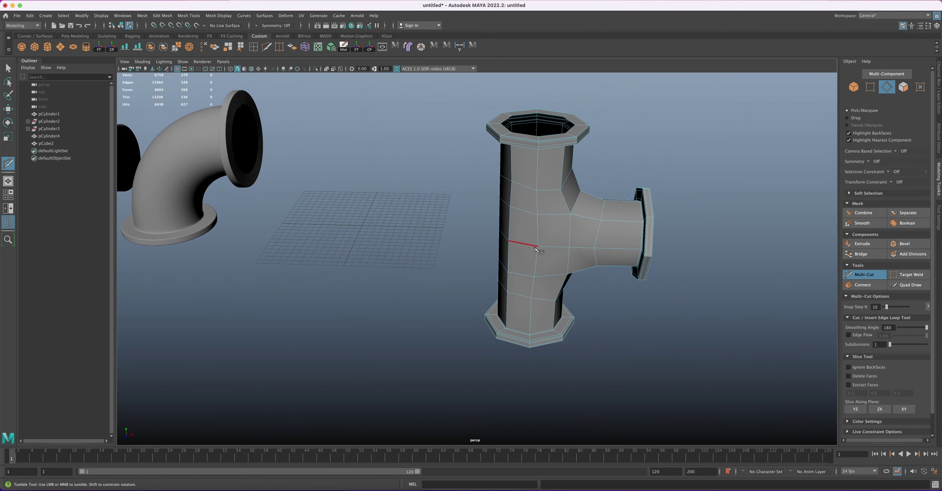
{"action": "key", "text": "1"}
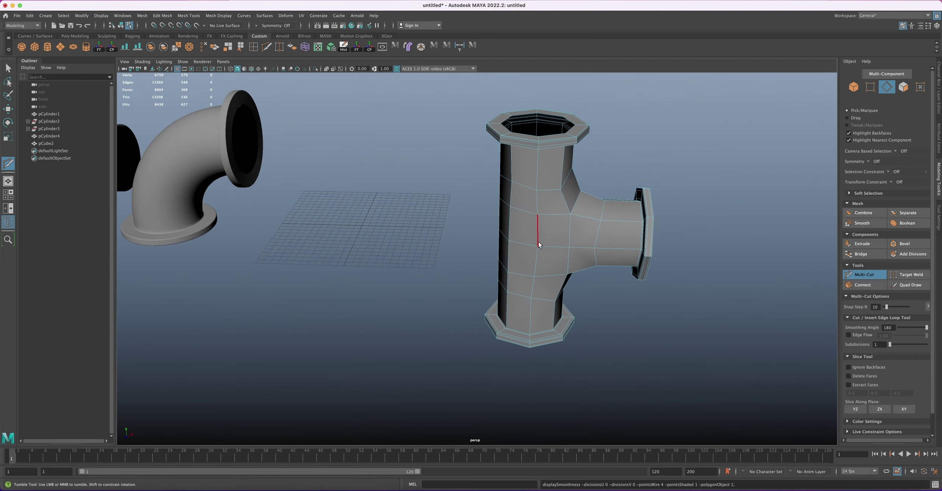
{"action": "right_click_drag", "start_coordinate": [538, 245], "coordinate": [548, 250]}
- Show the tee pipe in smooth preview and pull back to view all the pipes
{"action": "key", "text": "3"}
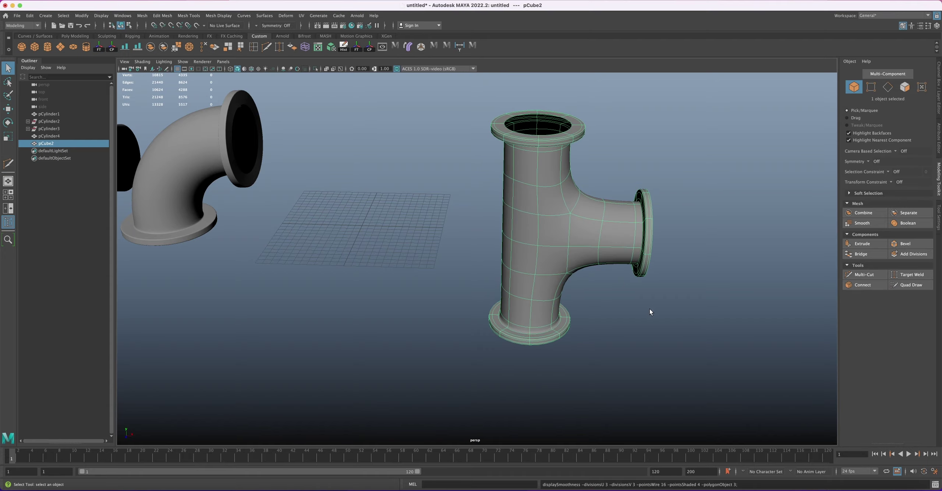
{"action": "left_click", "coordinate": [650, 312]}
{"action": "mouse_move", "coordinate": [604, 309]}
{"action": "left_mouse_down", "text": "alt"}
{"action": "mouse_move", "coordinate": [613, 298]}
{"action": "mouse_move", "coordinate": [525, 298]}
{"action": "mouse_move", "coordinate": [525, 309]}
{"action": "mouse_move", "coordinate": [601, 297]}
{"action": "left_mouse_up", "text": "alt"}
{"action": "scroll", "coordinate": [601, 297], "scroll_direction": "down", "scroll_amount": 3}
{"action": "left_click_drag", "start_coordinate": [543, 264], "coordinate": [239, 237], "text": "alt"}
- Delete the leftover horizontal cylinder and slide the tee pipe beside the elbow
{"action": "left_click", "coordinate": [549, 260]}
{"action": "key", "text": "w"}
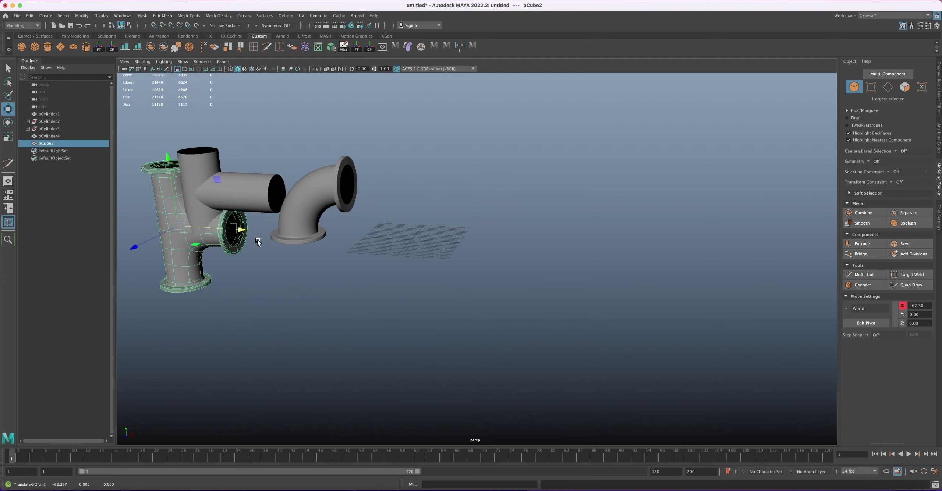
{"action": "left_click", "coordinate": [263, 189]}
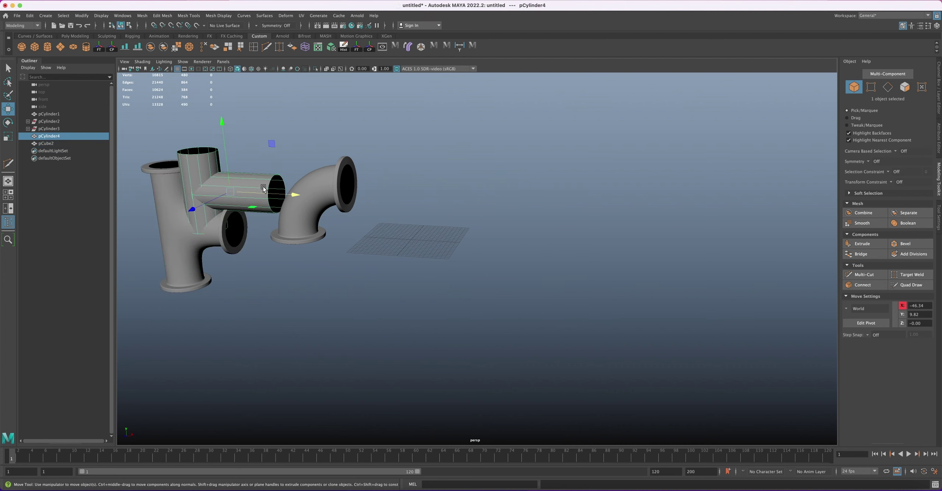
{"action": "key", "text": "Delete"}
{"action": "left_click", "coordinate": [201, 213]}
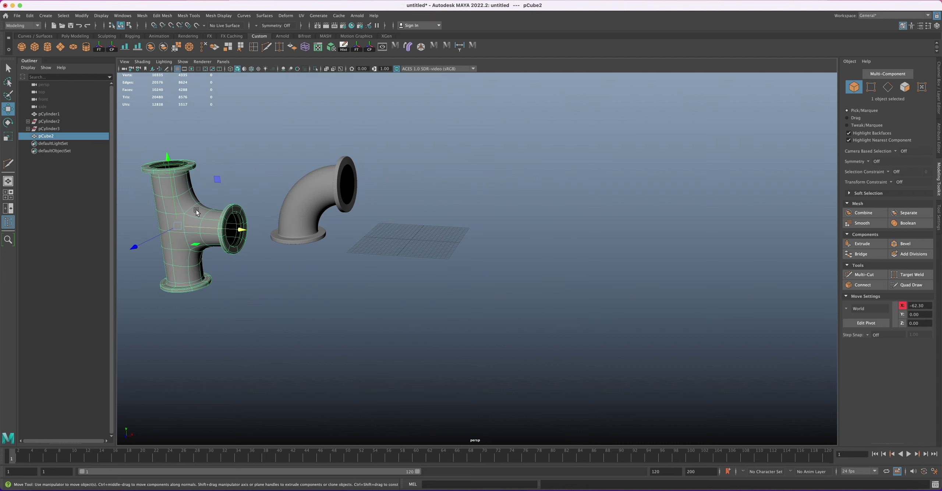
{"action": "left_click_drag", "start_coordinate": [238, 230], "coordinate": [403, 233]}
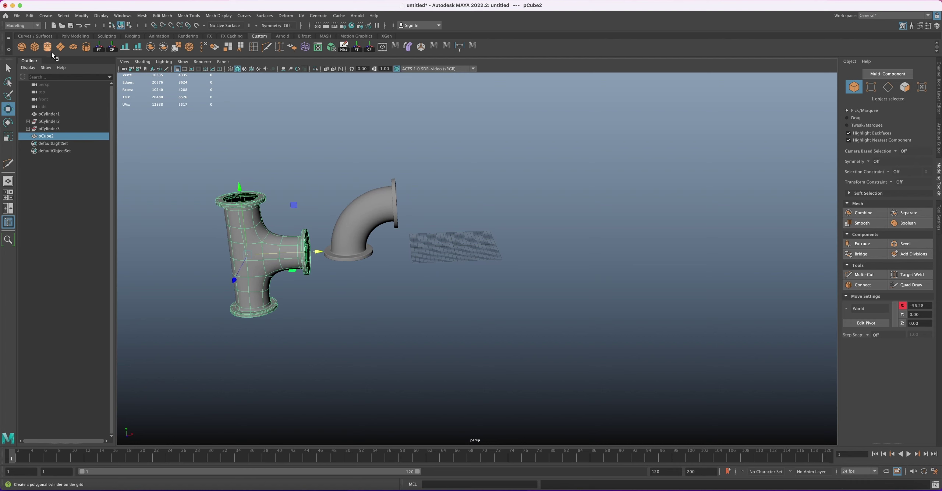
- Create a cube at scale 10, then stretch it to about 21 wide and 19.9 tall
{"action": "left_click", "coordinate": [35, 47]}
{"action": "left_click_drag", "start_coordinate": [465, 264], "coordinate": [475, 257], "text": "alt"}
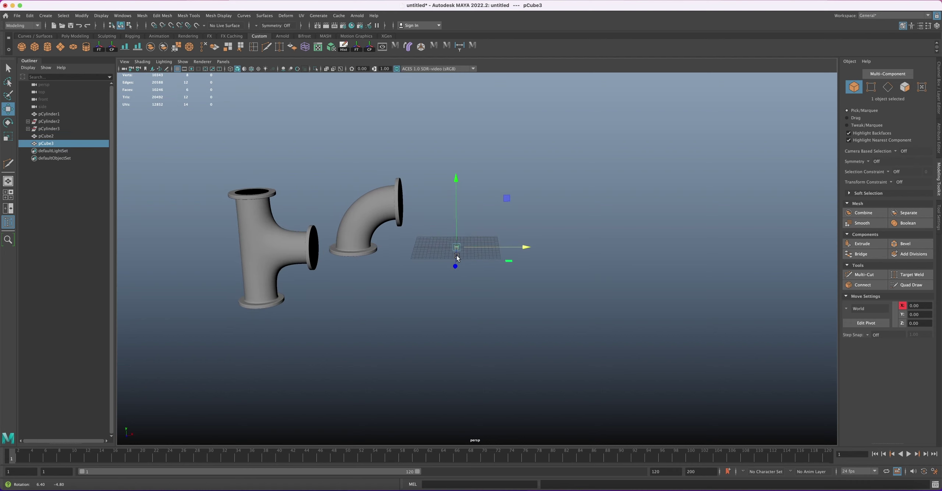
{"action": "left_click", "coordinate": [938, 103]}
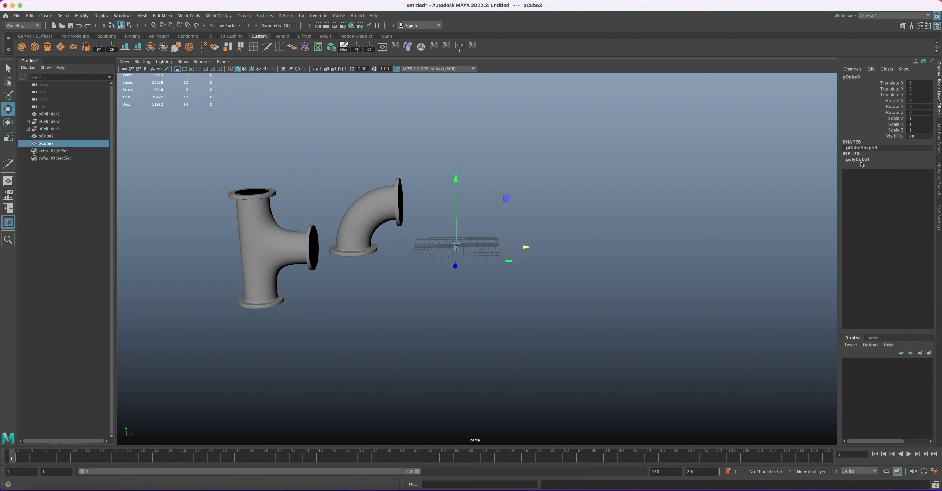
{"action": "left_click_drag", "start_coordinate": [913, 117], "coordinate": [918, 129]}
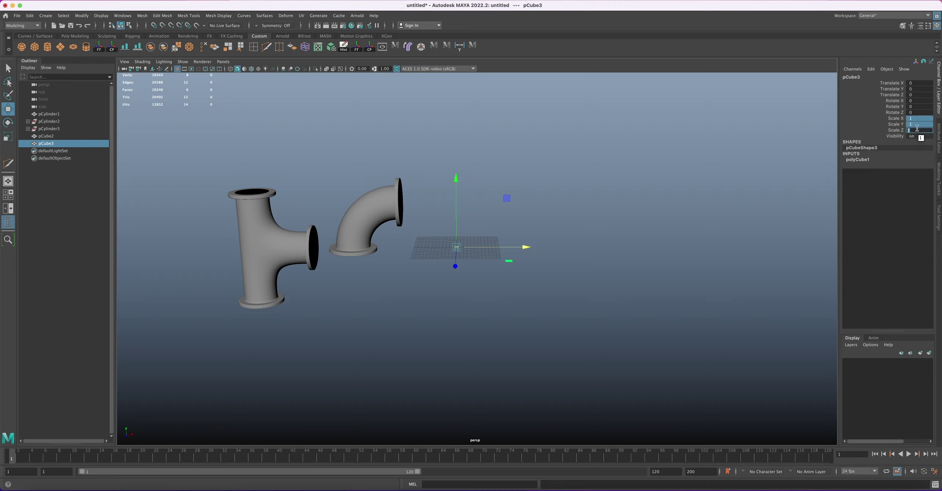
{"action": "key", "text": "Return"}
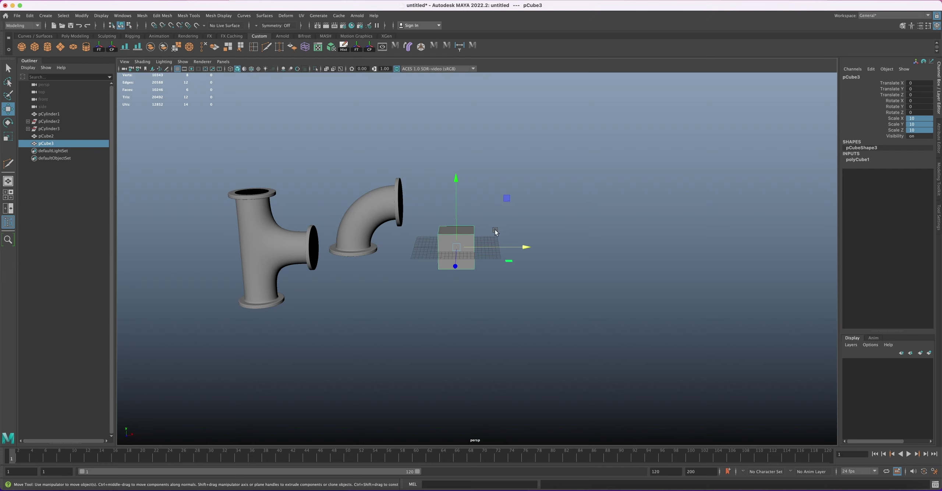
{"action": "left_click_drag", "start_coordinate": [466, 227], "coordinate": [423, 159], "text": "alt"}
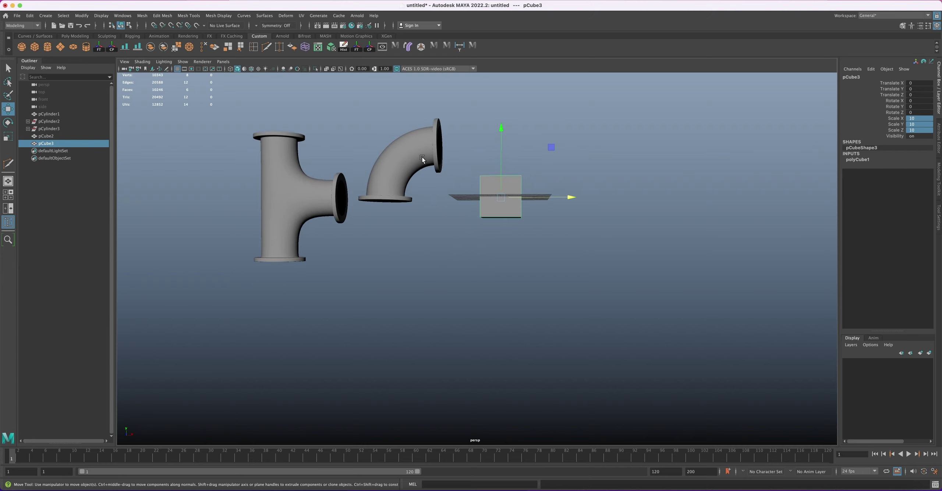
{"action": "key", "text": "r"}
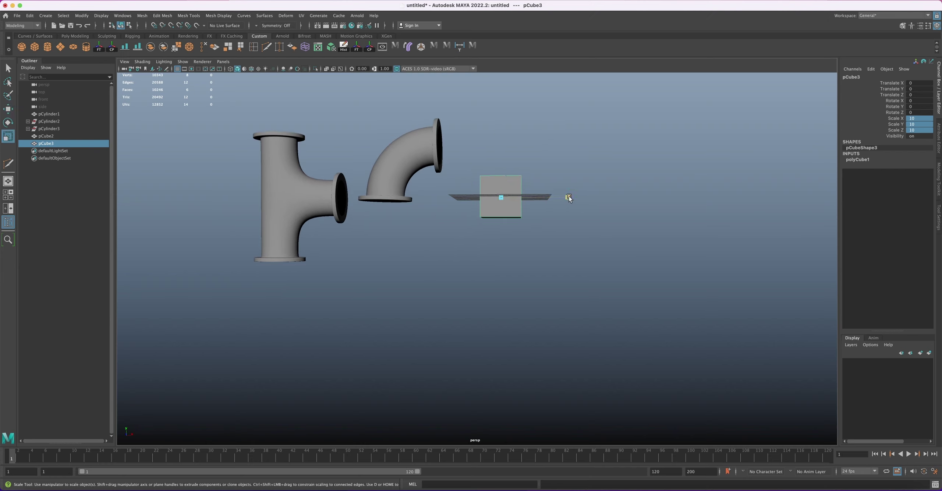
{"action": "left_click_drag", "start_coordinate": [566, 197], "coordinate": [641, 199]}
{"action": "left_click_drag", "start_coordinate": [500, 131], "coordinate": [501, 70]}
- Delete the cube's front, back and bottom faces
{"action": "left_click_drag", "start_coordinate": [502, 196], "coordinate": [499, 218], "text": "alt"}
{"action": "right_click_drag", "start_coordinate": [498, 220], "coordinate": [498, 236]}
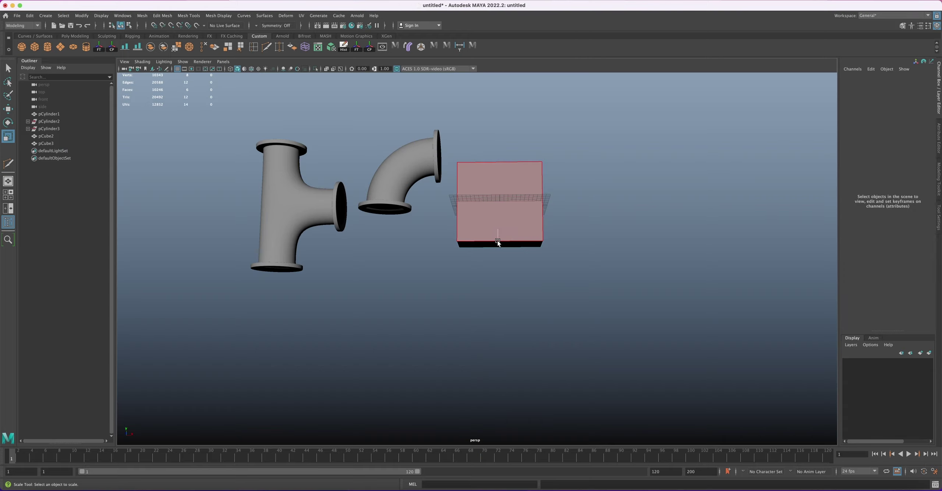
{"action": "left_click_drag", "start_coordinate": [497, 239], "coordinate": [505, 269]}
{"action": "key", "text": "Delete"}
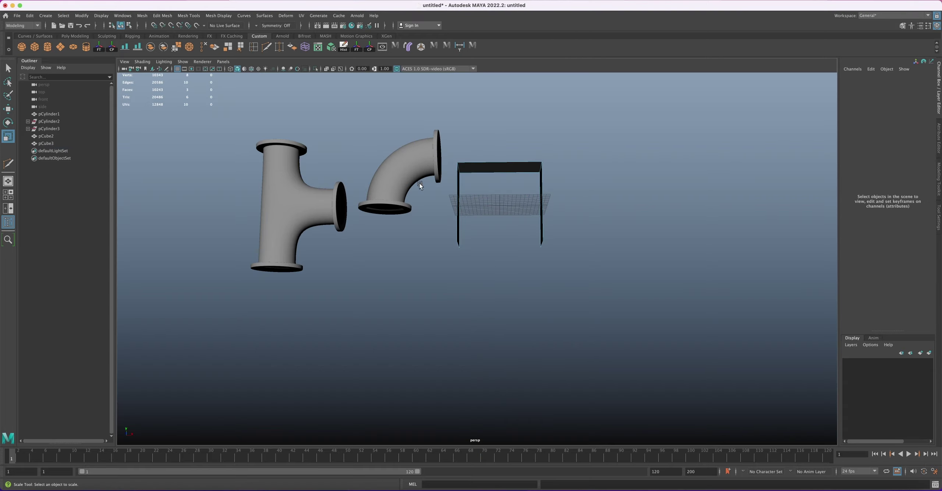
- Select the two top edges of the open cube shell
{"action": "left_click_drag", "start_coordinate": [420, 185], "coordinate": [474, 192], "text": "alt"}
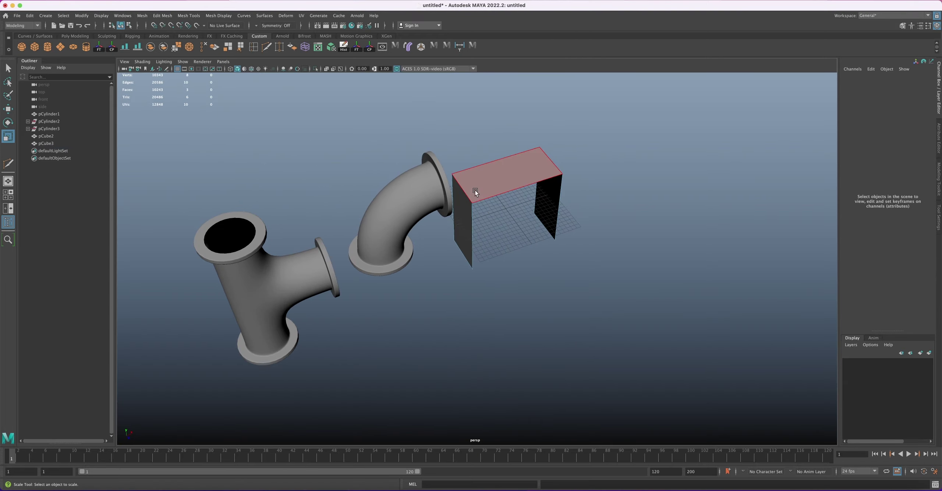
{"action": "mouse_move", "coordinate": [475, 192]}
{"action": "right_mouse_down"}
{"action": "mouse_move", "coordinate": [473, 174]}
{"action": "mouse_move", "coordinate": [466, 196]}
{"action": "right_mouse_up"}
{"action": "left_click", "coordinate": [547, 162]}
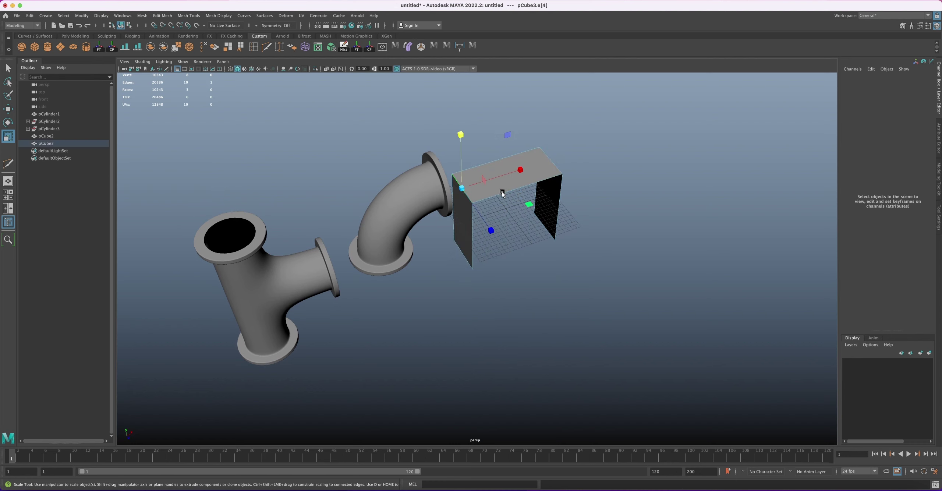
{"action": "double_click", "coordinate": [547, 161]}
{"action": "left_click_drag", "start_coordinate": [627, 240], "coordinate": [734, 267], "text": "alt"}
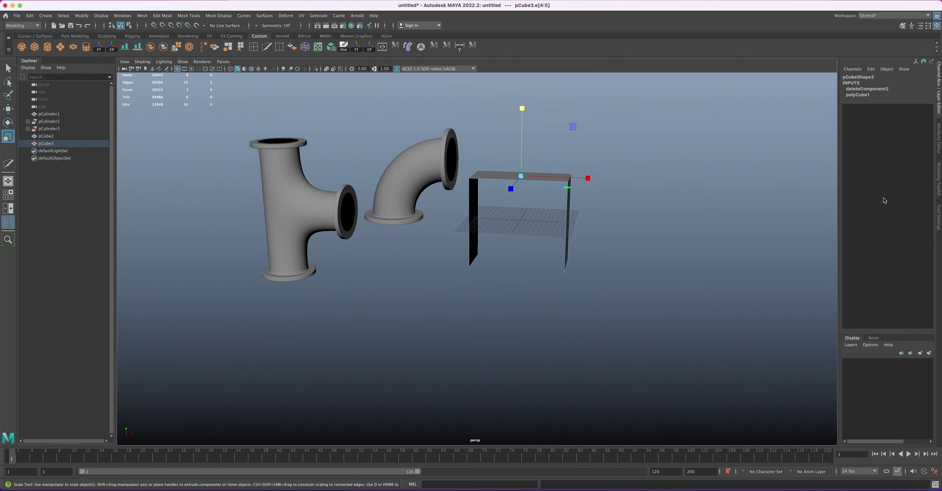
- Bevel the two top edges at fraction 1 with 5 segments into a rounded arch
{"action": "left_click", "coordinate": [939, 176]}
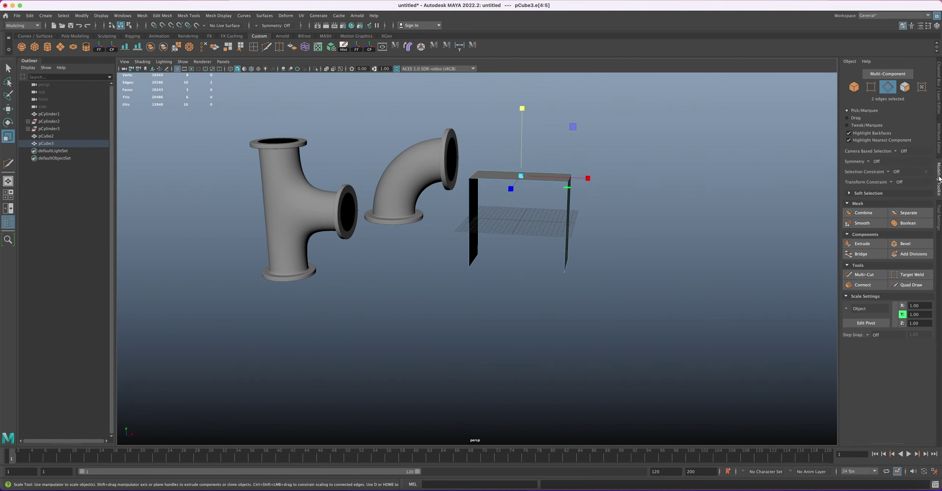
{"action": "left_click", "coordinate": [904, 244]}
{"action": "left_click_drag", "start_coordinate": [667, 267], "coordinate": [674, 273]}
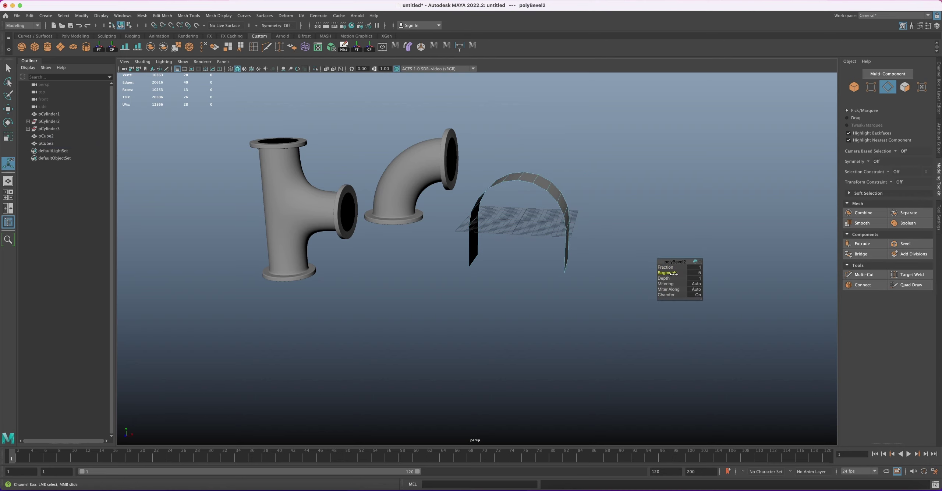
{"action": "left_click_drag", "start_coordinate": [576, 250], "coordinate": [574, 231], "text": "alt"}
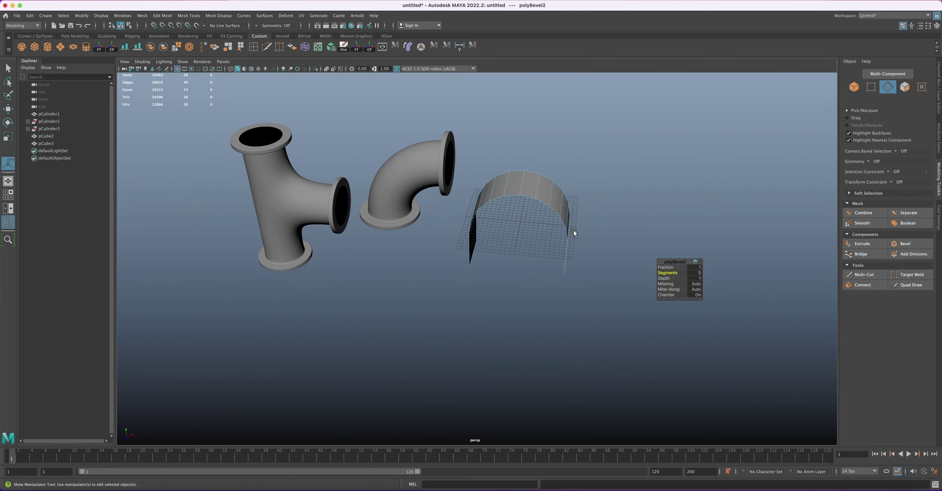
- Merge the doubled vertices at the arch peak at a 0.01 threshold, then return to Object Mode
{"action": "right_click_drag", "start_coordinate": [527, 188], "coordinate": [501, 190]}
{"action": "left_click_drag", "start_coordinate": [500, 189], "coordinate": [525, 205], "text": "alt"}
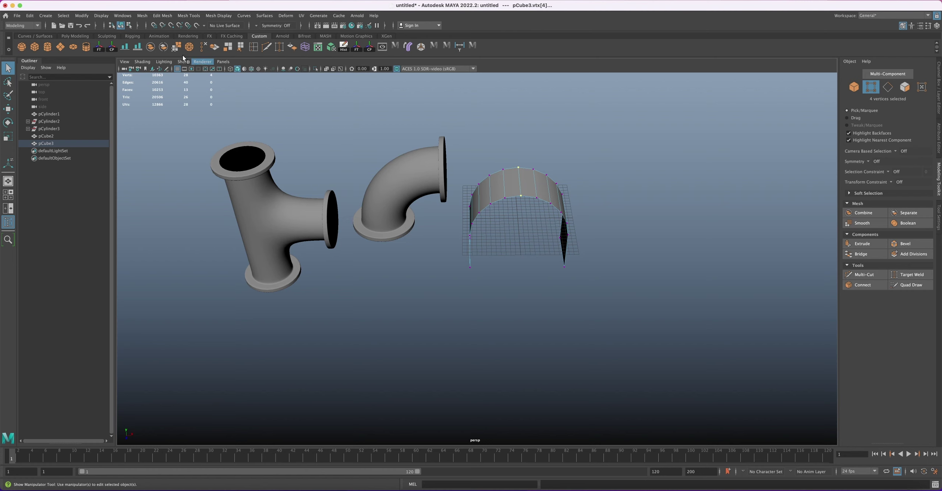
{"action": "left_click", "coordinate": [177, 46]}
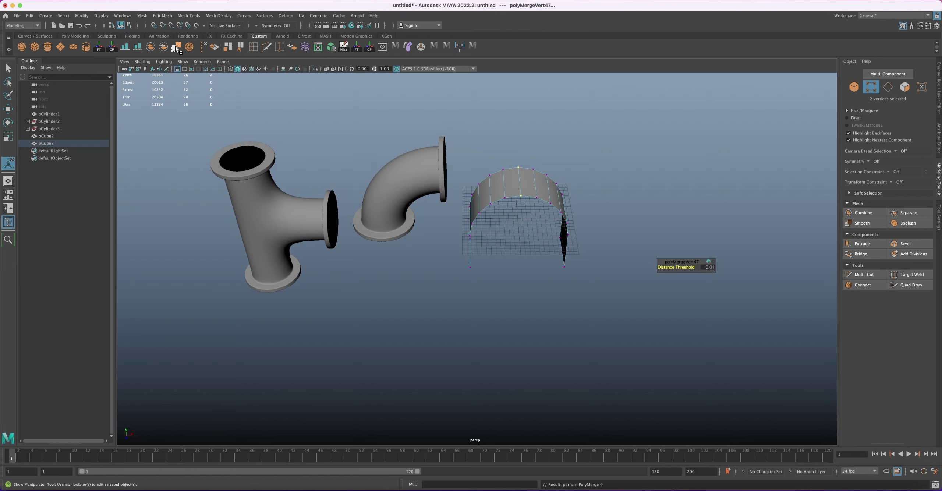
{"action": "left_click", "coordinate": [180, 16]}
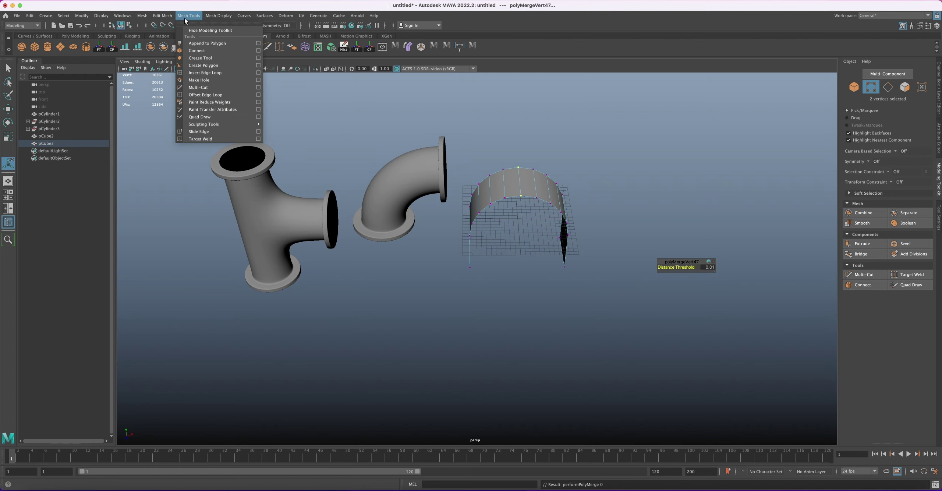
{"action": "mouse_move", "coordinate": [162, 15]}
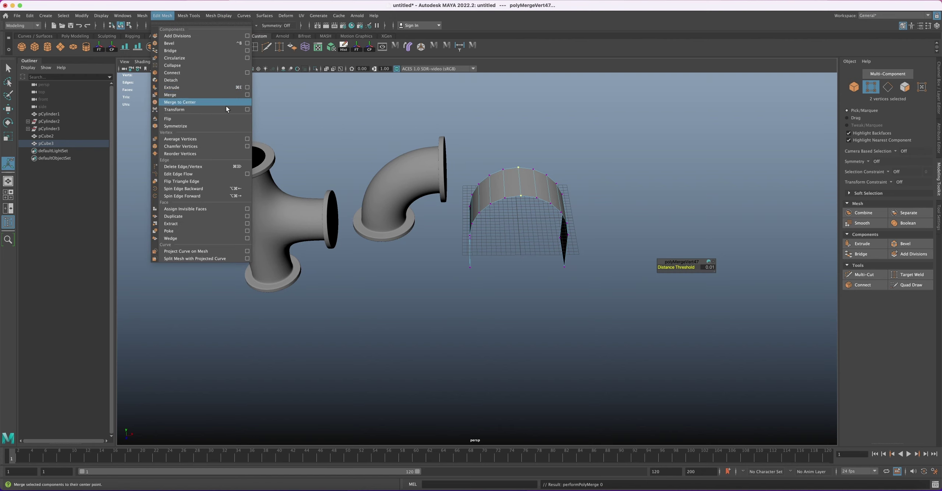
{"action": "left_click", "coordinate": [532, 191]}
{"action": "right_click_drag", "start_coordinate": [531, 186], "coordinate": [543, 184]}
{"action": "left_click_drag", "start_coordinate": [533, 186], "coordinate": [511, 178], "text": "alt"}
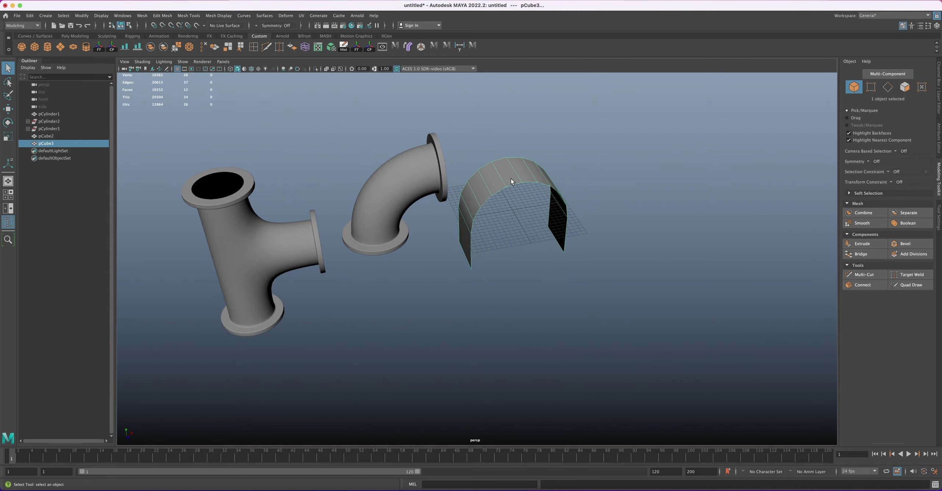
- Extrude the arch faces to a thickness of 10
{"action": "left_click", "coordinate": [859, 244]}
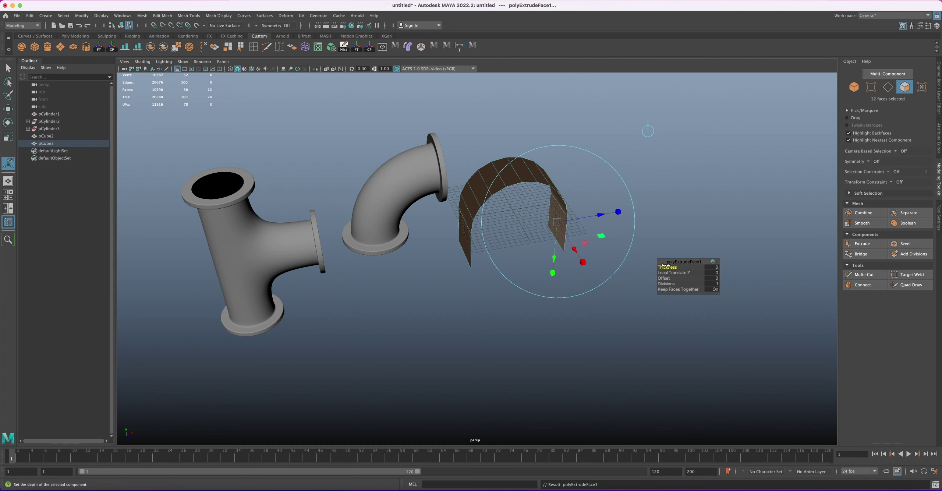
{"action": "left_click_drag", "start_coordinate": [668, 268], "coordinate": [710, 273]}
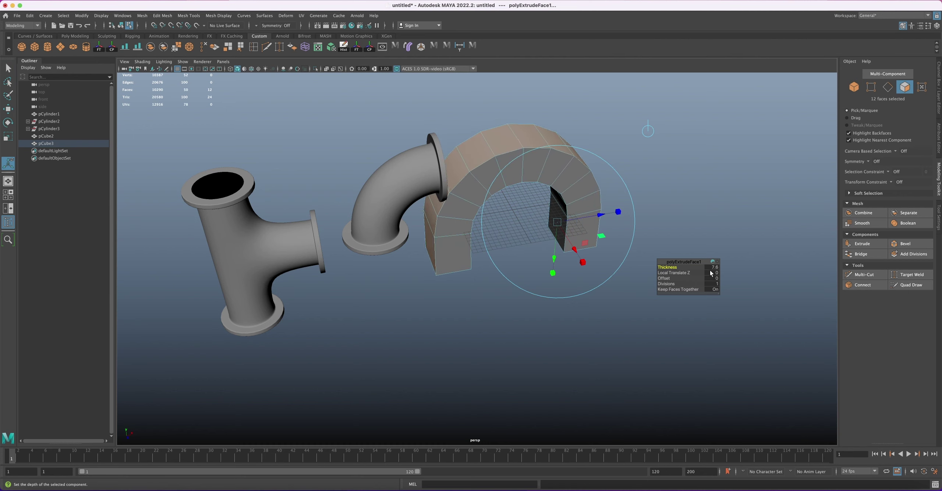
{"action": "left_click", "coordinate": [715, 268]}
{"action": "key", "text": "Return"}
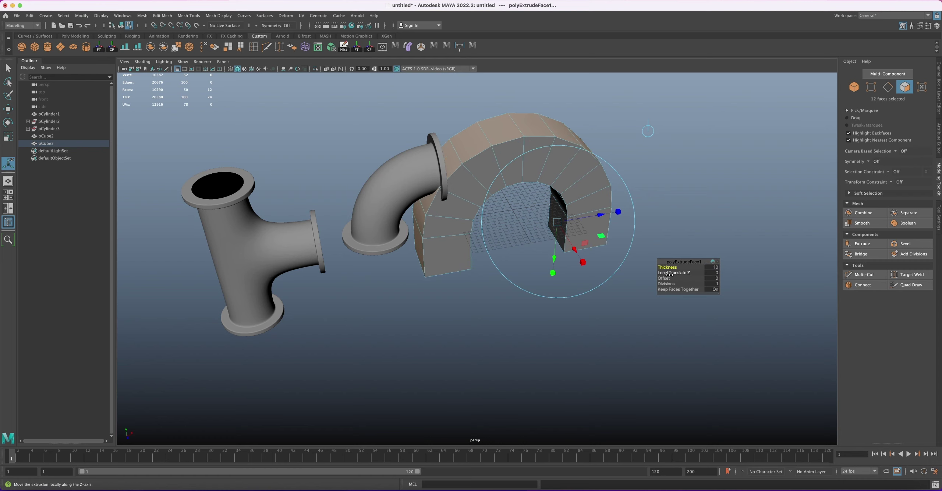
{"action": "left_click_drag", "start_coordinate": [571, 205], "coordinate": [529, 185], "text": "alt"}
- Delete the end faces of both arch legs and select an edge loop along the arch
{"action": "left_click", "coordinate": [596, 254]}
{"action": "left_click", "coordinate": [446, 284], "text": "shift"}
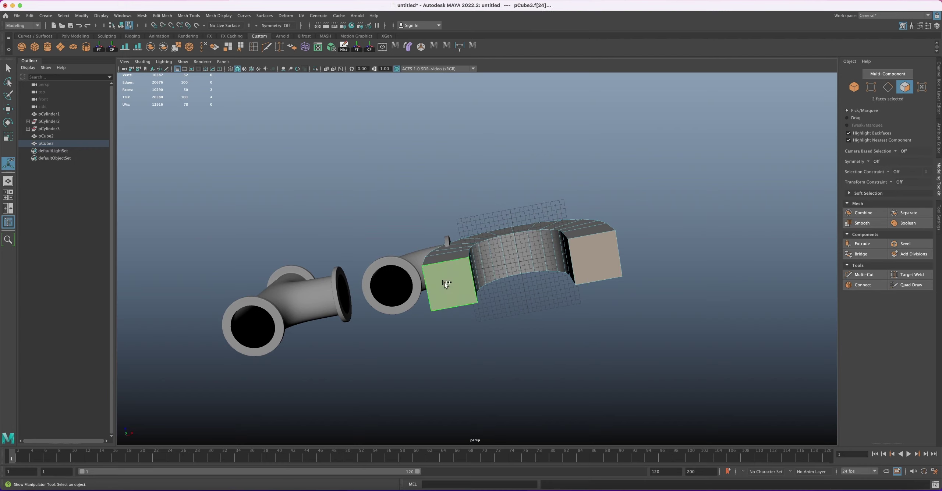
{"action": "key", "text": "Delete"}
{"action": "left_click_drag", "start_coordinate": [483, 265], "coordinate": [528, 215], "text": "alt"}
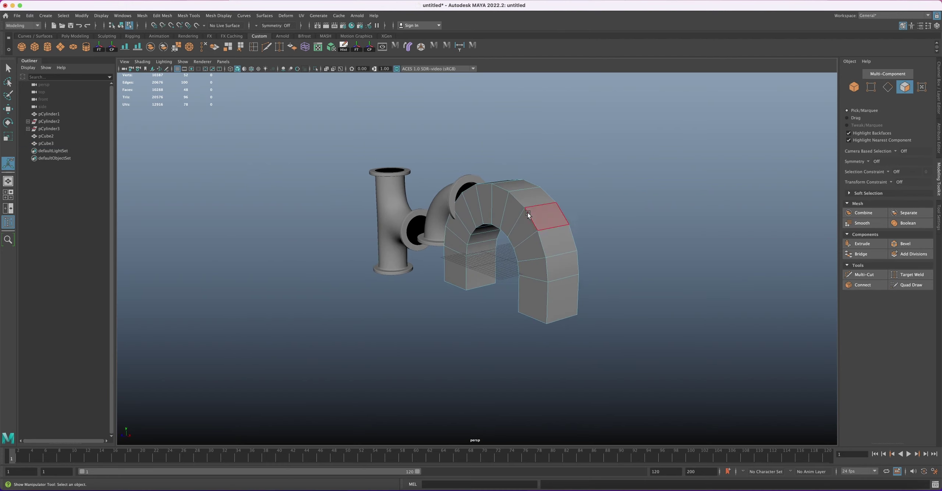
{"action": "right_click_drag", "start_coordinate": [528, 213], "coordinate": [525, 192]}
{"action": "double_click", "coordinate": [558, 211]}
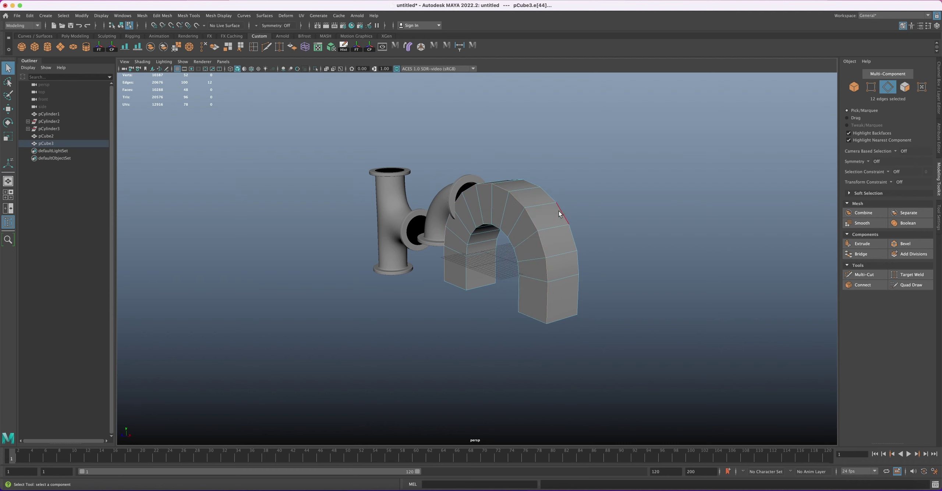
- Bevel the arch's lengthwise edge loops at fraction 1 with 2 segments
{"action": "double_click", "coordinate": [548, 195], "text": "shift"}
{"action": "double_click", "coordinate": [496, 263], "text": "shift"}
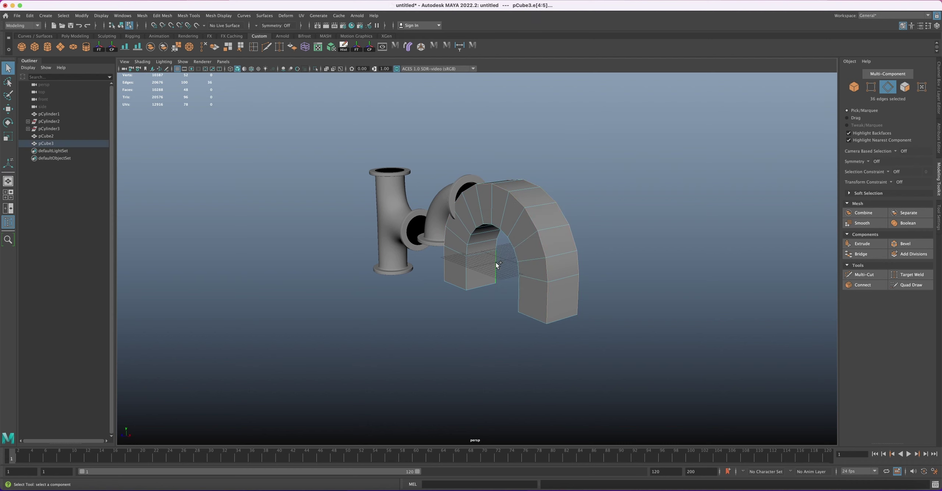
{"action": "double_click", "coordinate": [467, 264], "text": "shift"}
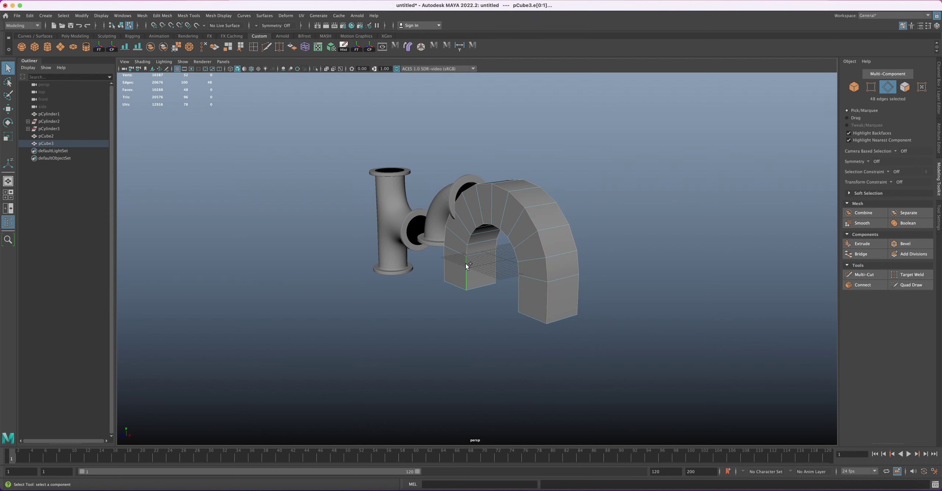
{"action": "left_click", "coordinate": [904, 244]}
{"action": "left_click_drag", "start_coordinate": [665, 266], "coordinate": [673, 273]}
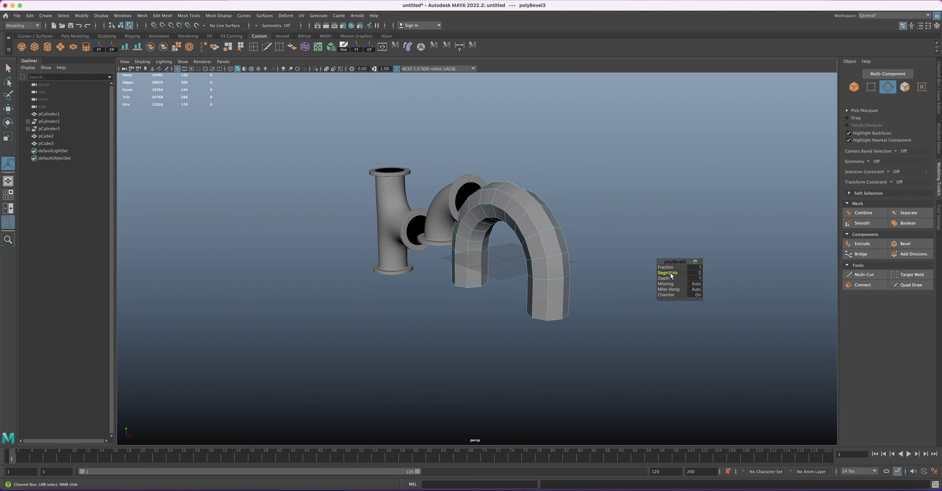
{"action": "left_click_drag", "start_coordinate": [584, 290], "coordinate": [580, 269], "text": "alt"}
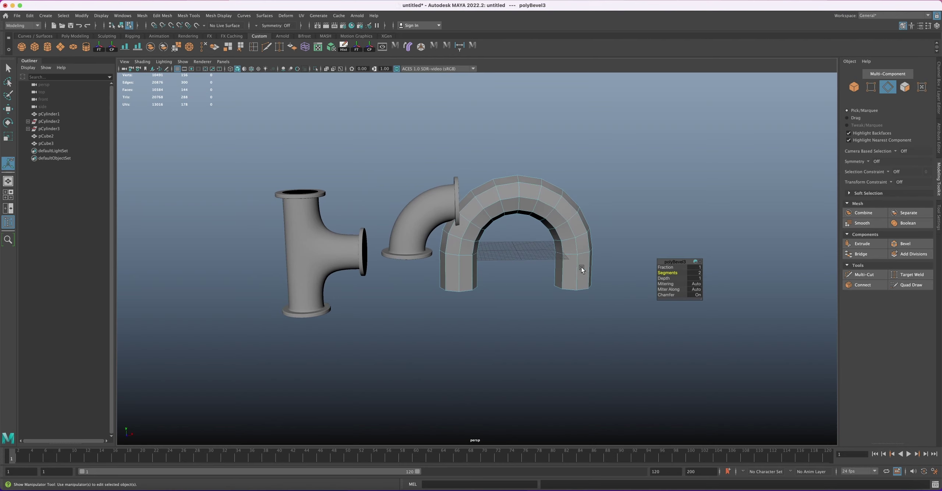
- Merge all the arch's vertices at 0.01, reducing 156 to 104, then switch to edge selection
{"action": "right_click_drag", "start_coordinate": [571, 221], "coordinate": [529, 222]}
{"action": "left_click_drag", "start_coordinate": [436, 148], "coordinate": [598, 313]}
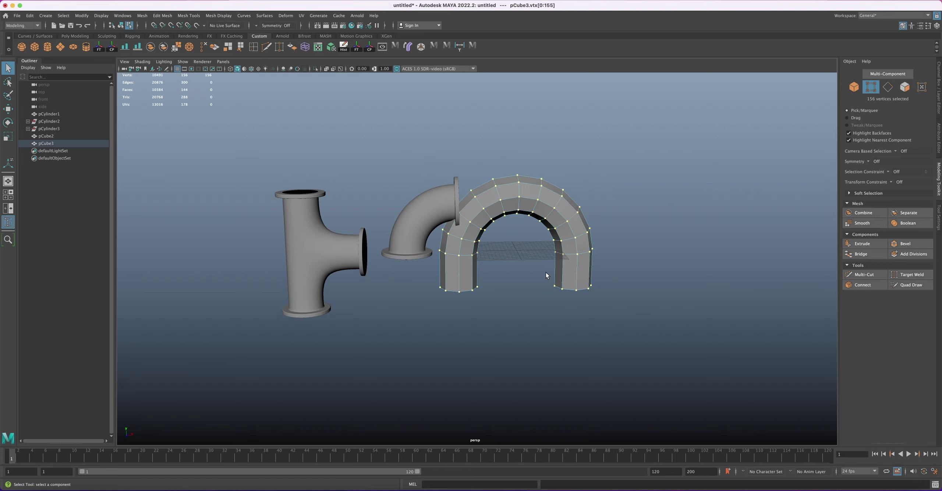
{"action": "left_click", "coordinate": [176, 48]}
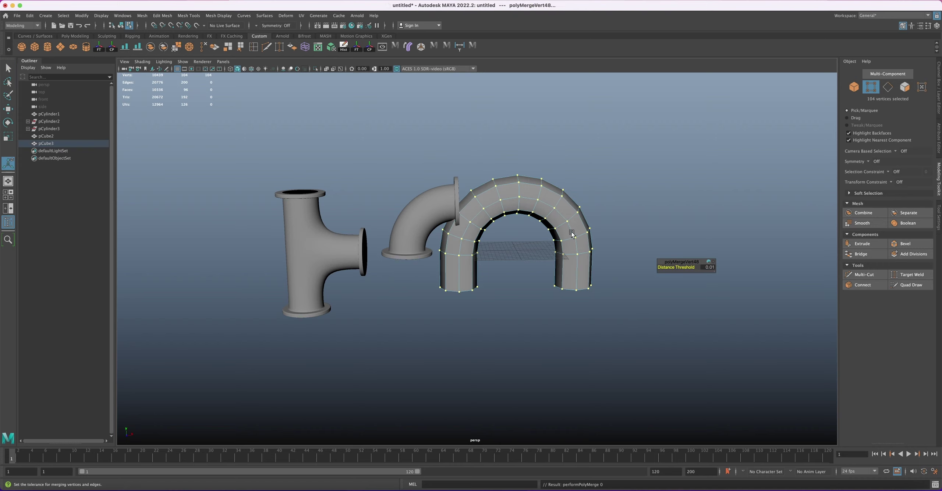
{"action": "left_click_drag", "start_coordinate": [571, 234], "coordinate": [526, 231], "text": "alt"}
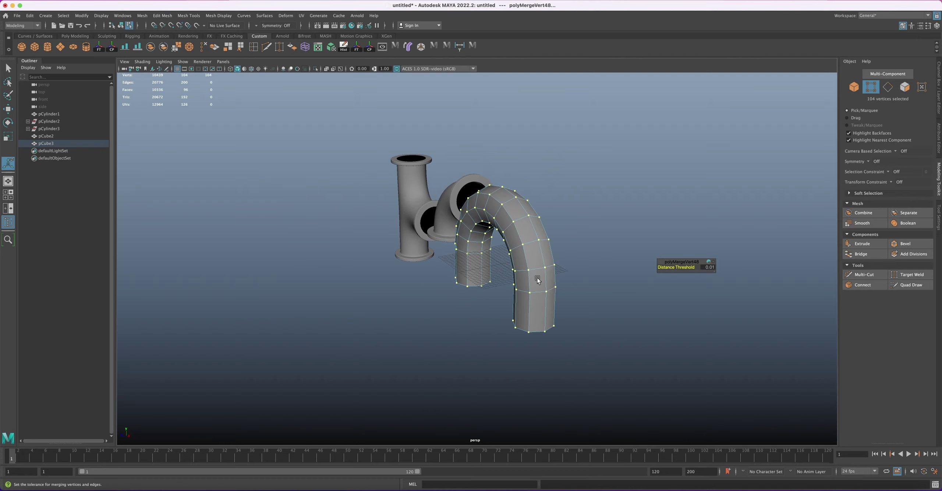
{"action": "left_click_drag", "start_coordinate": [537, 280], "coordinate": [553, 204], "text": "alt"}
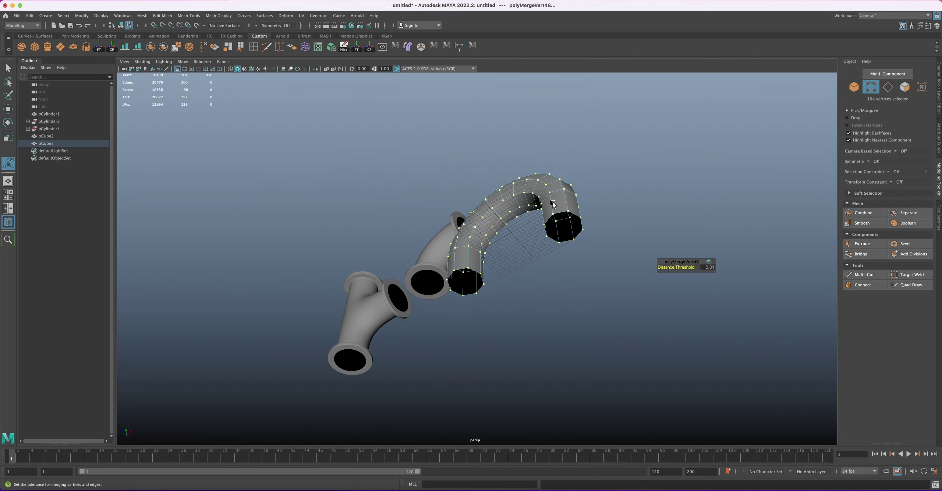
{"action": "right_click_drag", "start_coordinate": [555, 200], "coordinate": [555, 184]}
{"action": "left_click_drag", "start_coordinate": [548, 215], "coordinate": [557, 235], "text": "alt"}
- Select the leg-end edge loops and extrude them outward with thickness 2
{"action": "double_click", "coordinate": [577, 270]}
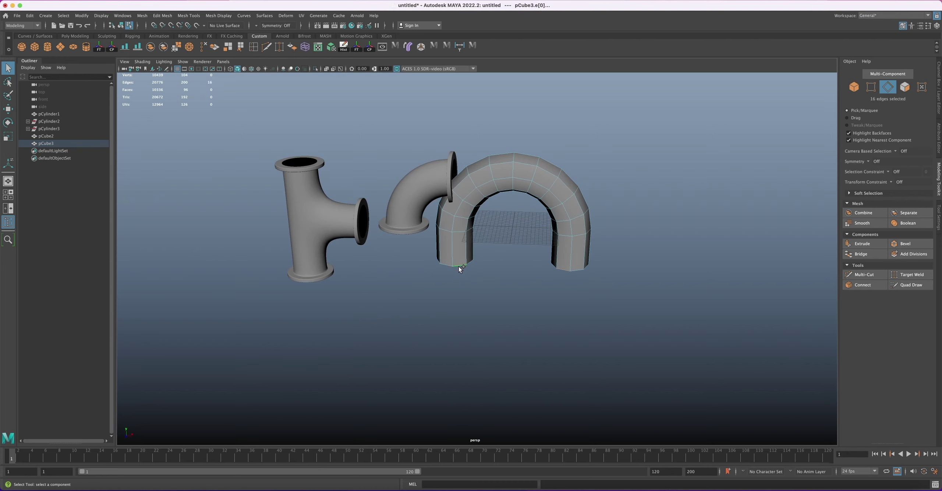
{"action": "left_click_drag", "start_coordinate": [490, 270], "coordinate": [527, 254], "text": "alt"}
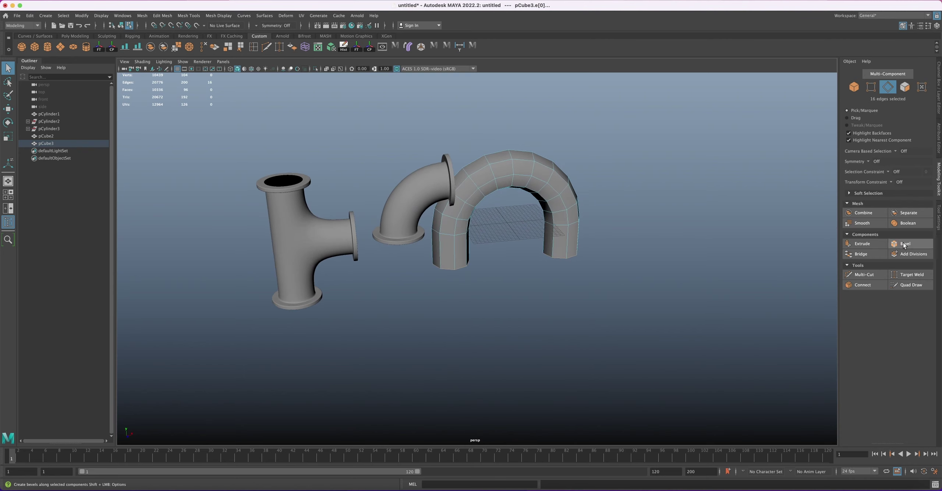
{"action": "left_click", "coordinate": [862, 243]}
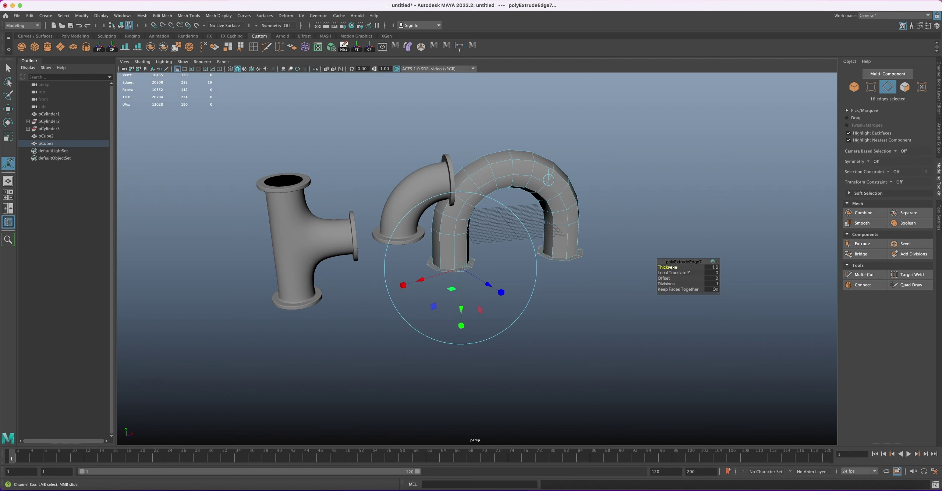
{"action": "left_click", "coordinate": [711, 266]}
{"action": "type", "text": "2"}
{"action": "key", "text": "Return"}
- Extrude the leg-end edges again at -0.8 thickness, then a third time for the flanges
{"action": "left_click", "coordinate": [863, 244]}
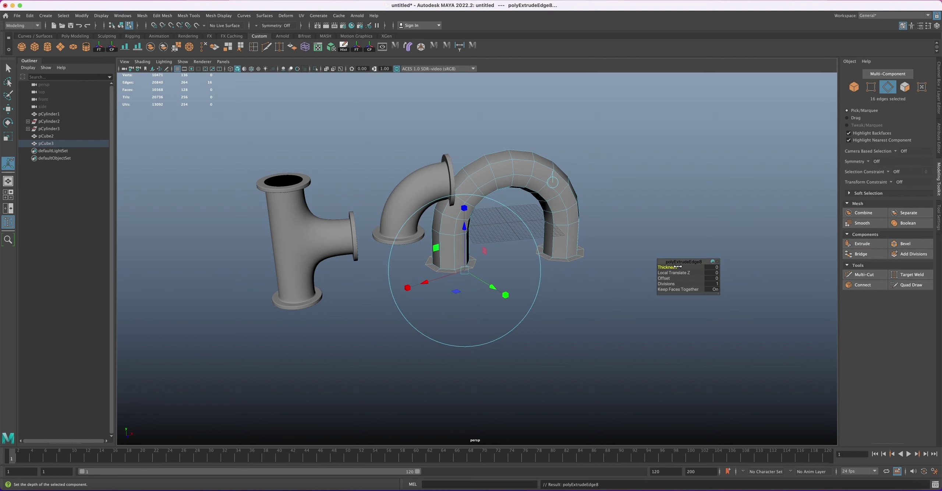
{"action": "left_click_drag", "start_coordinate": [672, 267], "coordinate": [636, 283]}
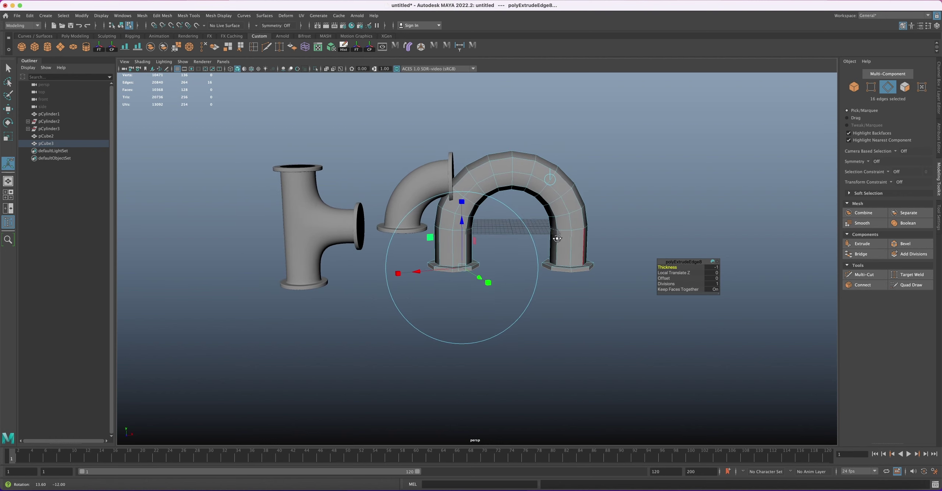
{"action": "left_click", "coordinate": [858, 242]}
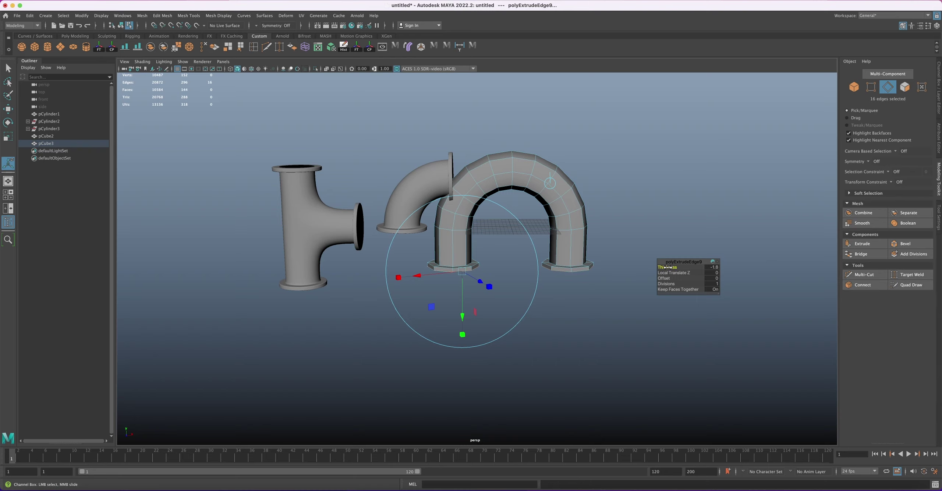
{"action": "mouse_move", "coordinate": [595, 267]}
{"action": "left_mouse_down", "text": "alt"}
{"action": "mouse_move", "coordinate": [621, 266]}
{"action": "mouse_move", "coordinate": [599, 252]}
{"action": "mouse_move", "coordinate": [609, 269]}
{"action": "left_mouse_up", "text": "alt"}
{"action": "right_click_drag", "start_coordinate": [609, 269], "coordinate": [643, 324], "text": "alt"}
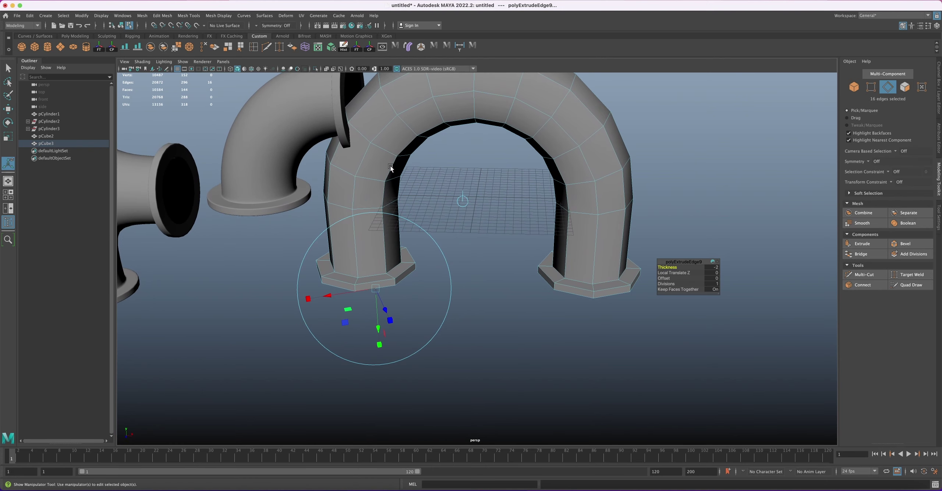
{"action": "left_click", "coordinate": [266, 48]}
{"action": "left_click_drag", "start_coordinate": [578, 269], "coordinate": [555, 256], "text": "alt"}
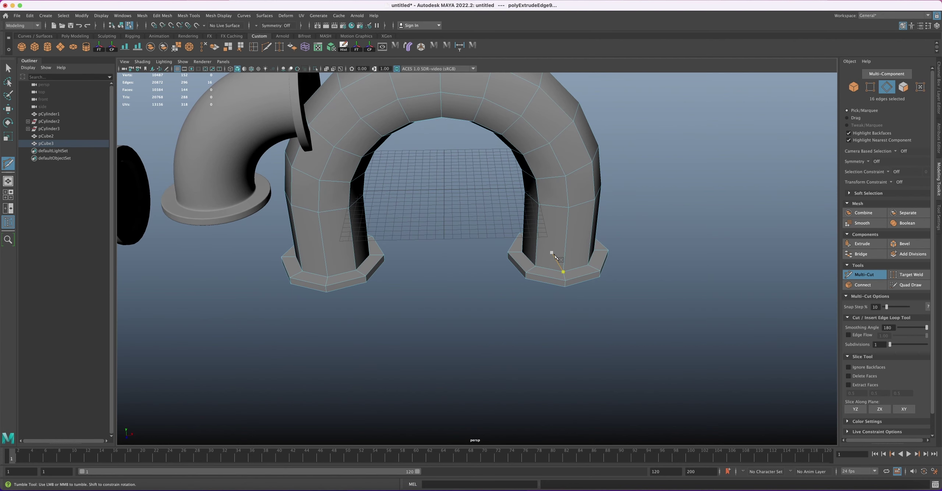
- Insert supporting edge loops around the right and left leg flanges
{"action": "left_click", "coordinate": [563, 271], "text": "ctrl"}
{"action": "left_click", "coordinate": [563, 270], "text": "ctrl"}
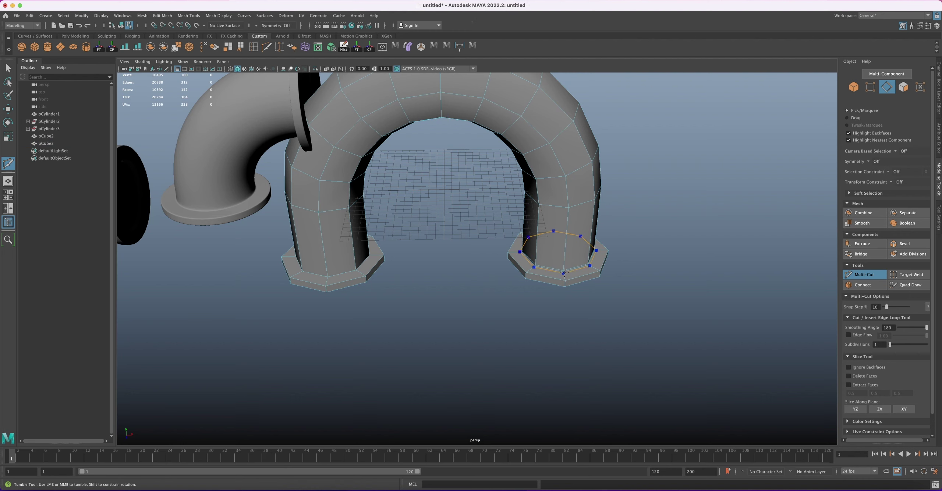
{"action": "left_click", "coordinate": [565, 278], "text": "ctrl"}
{"action": "left_click", "coordinate": [565, 285], "text": "ctrl"}
{"action": "left_click", "coordinate": [328, 275], "text": "ctrl"}
{"action": "left_click", "coordinate": [326, 283], "text": "ctrl"}
{"action": "left_click", "coordinate": [326, 283], "text": "ctrl"}
{"action": "left_click_drag", "start_coordinate": [478, 321], "coordinate": [484, 287], "text": "alt"}
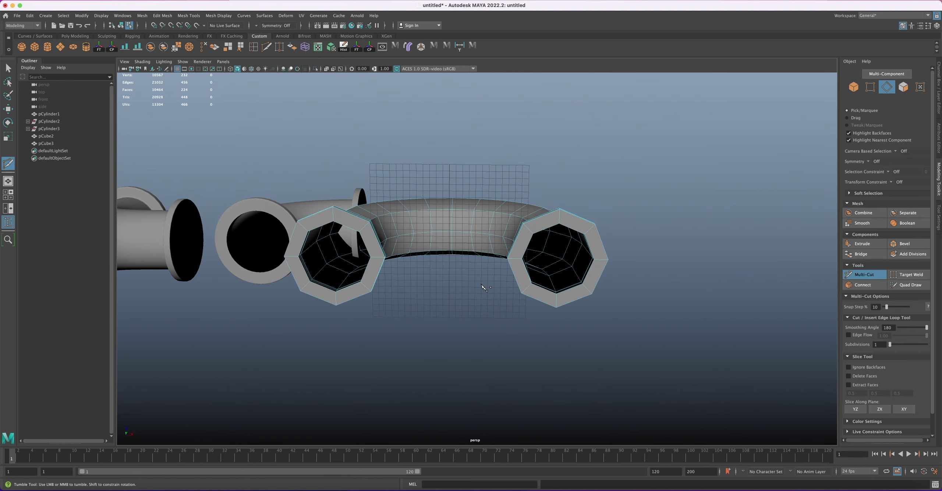
- Add edge loops inside both leg openings, then return to Object Mode
{"action": "left_click", "coordinate": [523, 225], "text": "ctrl"}
{"action": "left_click", "coordinate": [332, 208], "text": "ctrl"}
{"action": "left_click_drag", "start_coordinate": [439, 241], "coordinate": [458, 262], "text": "alt"}
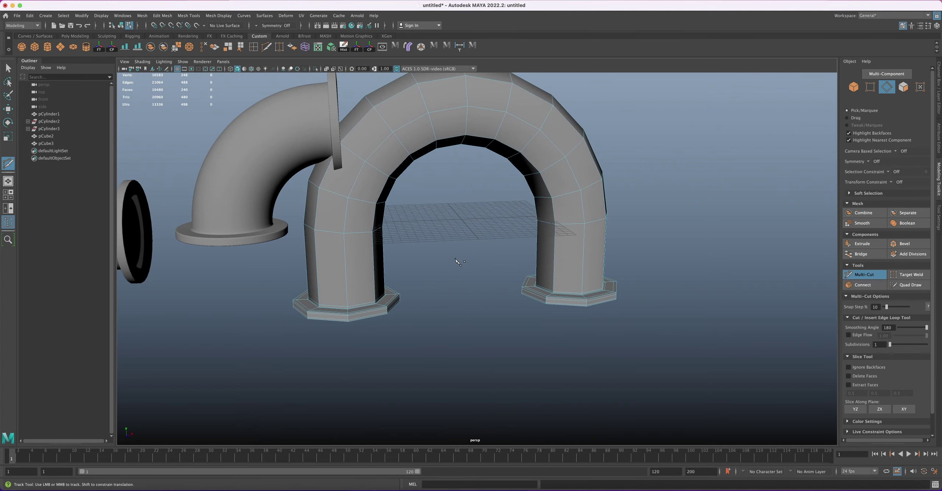
{"action": "key", "text": "q"}
{"action": "right_click_drag", "start_coordinate": [570, 228], "coordinate": [601, 212]}
{"action": "left_click_drag", "start_coordinate": [574, 236], "coordinate": [551, 243], "text": "alt"}
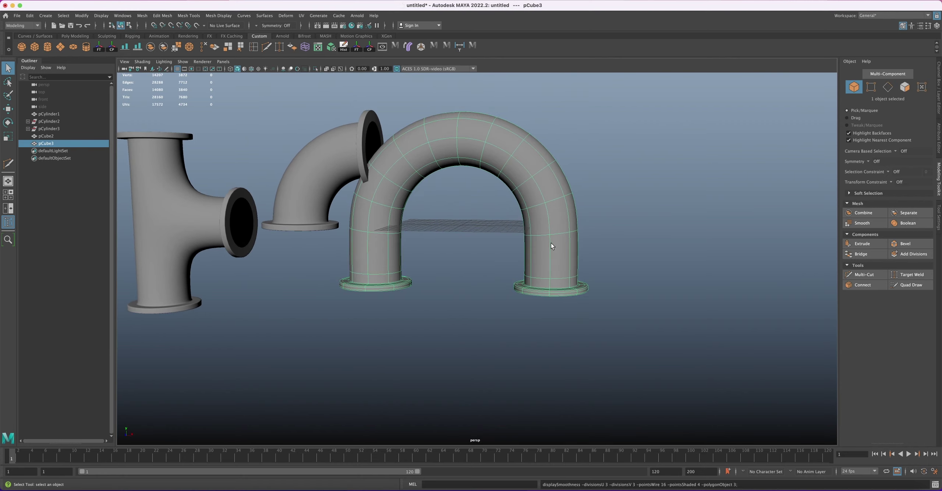
- Move the elbow pipe pCylinder1 left along X from about -25.4 to -29.6, beside the arch
{"action": "left_click", "coordinate": [611, 305]}
{"action": "mouse_move", "coordinate": [610, 305]}
{"action": "left_mouse_down", "text": "alt"}
{"action": "mouse_move", "coordinate": [508, 295]}
{"action": "mouse_move", "coordinate": [608, 295]}
{"action": "left_mouse_up", "text": "alt"}
{"action": "right_click_drag", "start_coordinate": [607, 295], "coordinate": [521, 225], "text": "alt"}
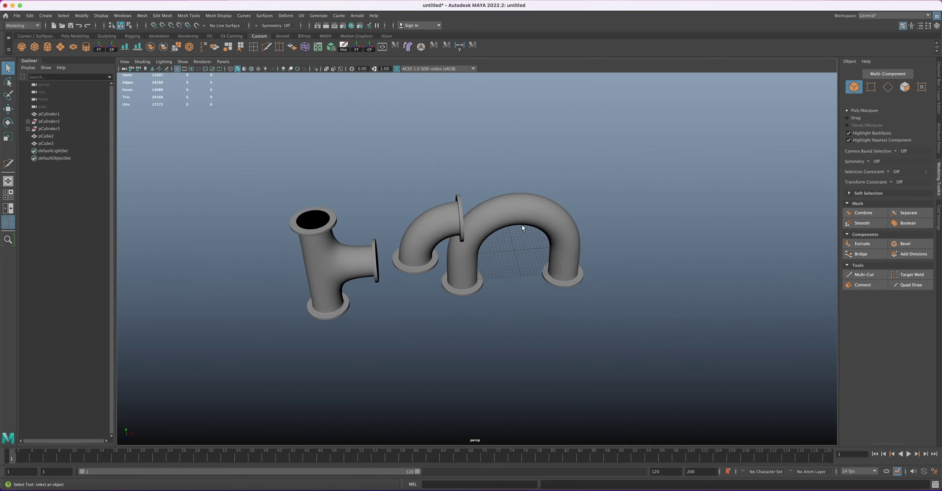
{"action": "left_click_drag", "start_coordinate": [522, 225], "coordinate": [447, 218], "text": "alt"}
{"action": "left_click", "coordinate": [516, 206]}
{"action": "left_click", "coordinate": [446, 219]}
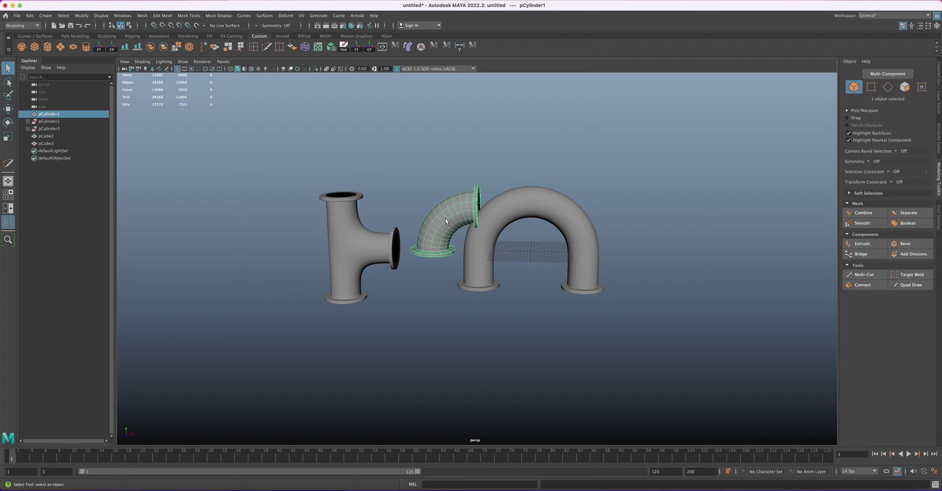
{"action": "key", "text": "w"}
{"action": "left_click_drag", "start_coordinate": [507, 227], "coordinate": [509, 264]}
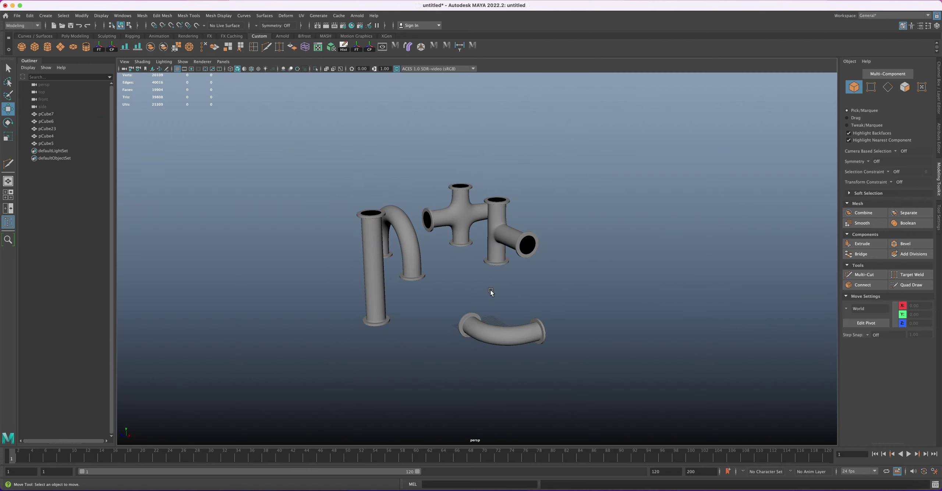
- Turn off smooth preview on the T-pipe pCube5
{"action": "left_click_drag", "start_coordinate": [491, 292], "coordinate": [494, 266], "text": "alt"}
{"action": "left_click", "coordinate": [500, 228]}
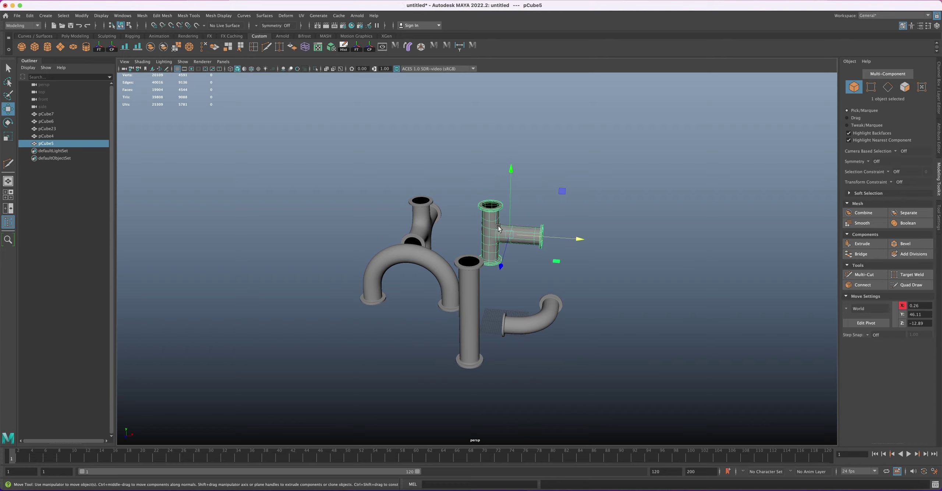
{"action": "left_click_drag", "start_coordinate": [500, 228], "coordinate": [436, 241], "text": "alt"}
{"action": "key", "text": "1"}
- Select all five pipe pieces and move them left together to about X -123.5
{"action": "left_click", "coordinate": [429, 245]}
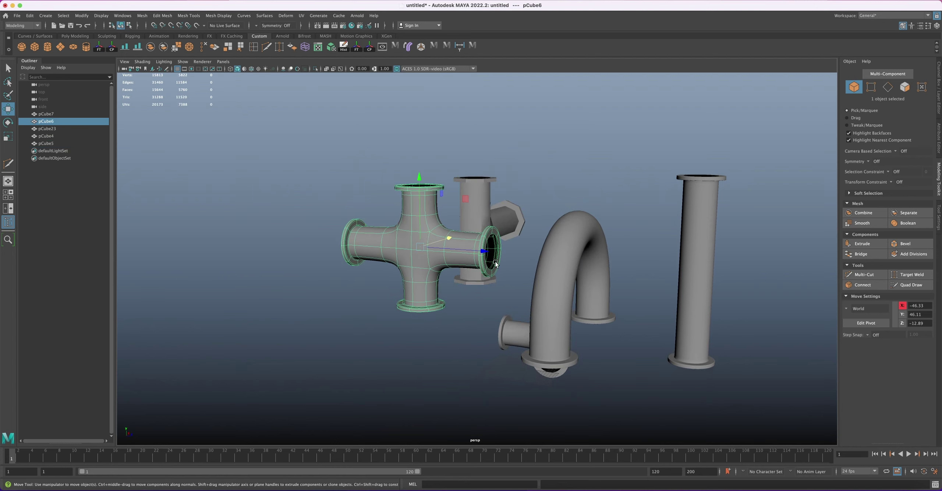
{"action": "left_click_drag", "start_coordinate": [535, 287], "coordinate": [505, 277], "text": "alt"}
{"action": "left_click_drag", "start_coordinate": [411, 301], "coordinate": [418, 297], "text": "alt"}
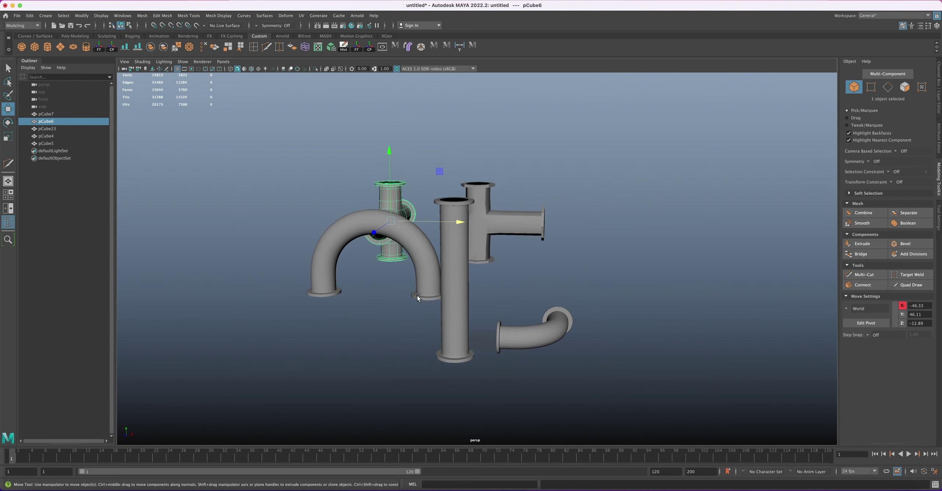
{"action": "left_click", "coordinate": [450, 292]}
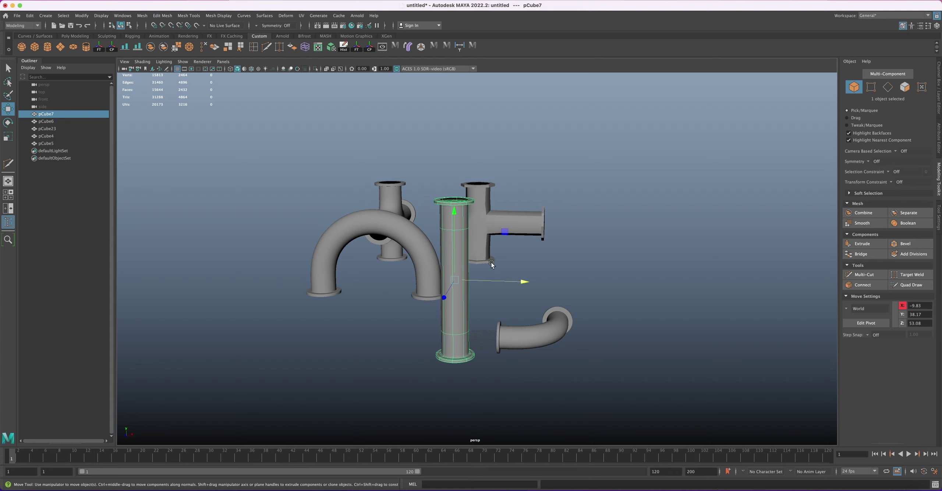
{"action": "left_click_drag", "start_coordinate": [492, 263], "coordinate": [510, 246], "text": "alt"}
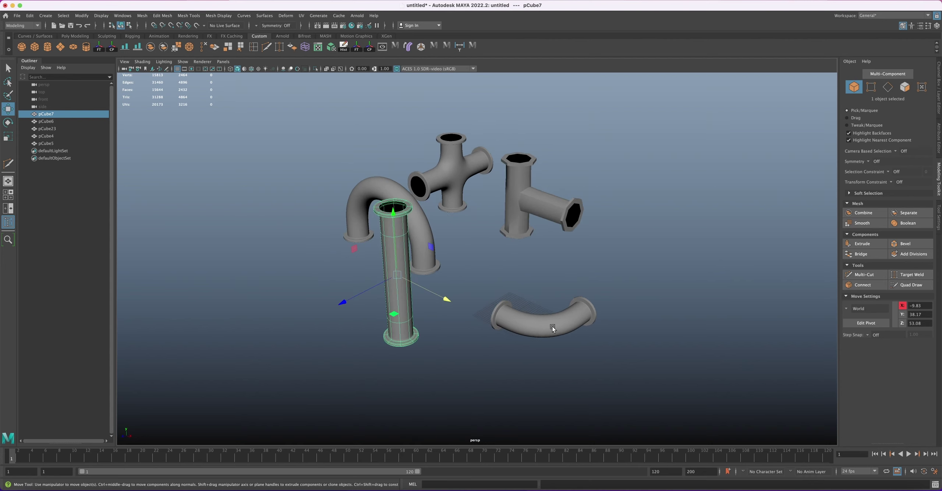
{"action": "left_click_drag", "start_coordinate": [484, 292], "coordinate": [542, 331], "text": "alt"}
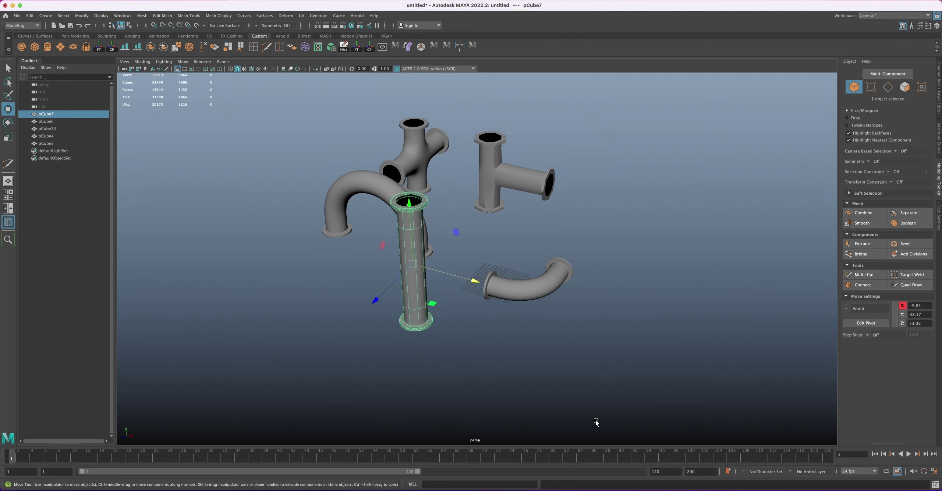
{"action": "left_click_drag", "start_coordinate": [471, 275], "coordinate": [559, 298], "text": "alt"}
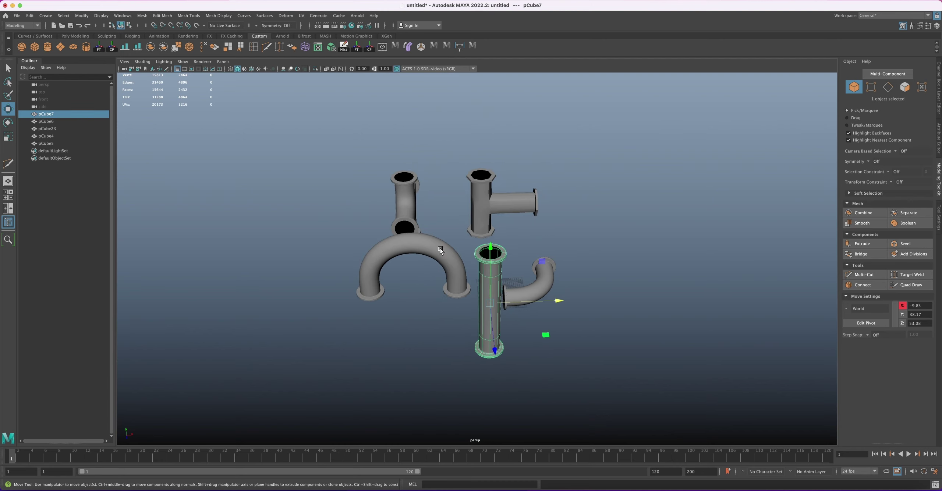
{"action": "key", "text": "ctrl+shift+a"}
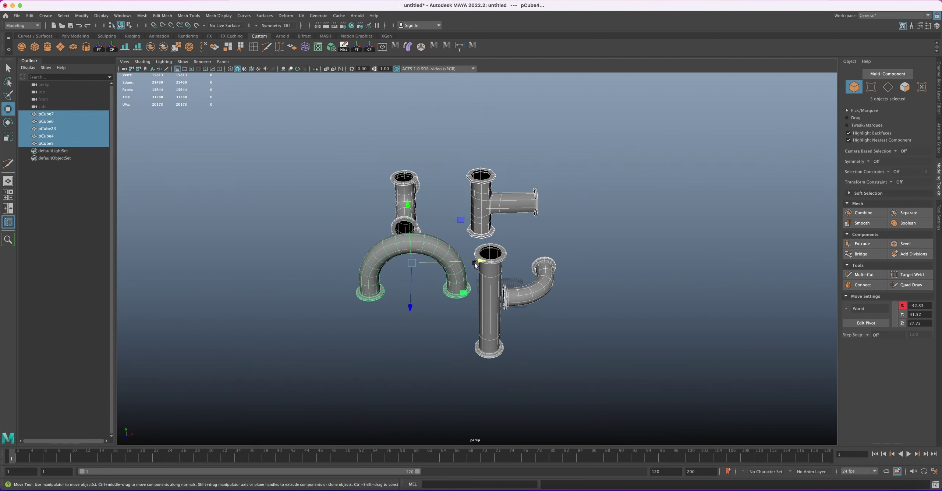
{"action": "left_click_drag", "start_coordinate": [479, 262], "coordinate": [566, 378]}
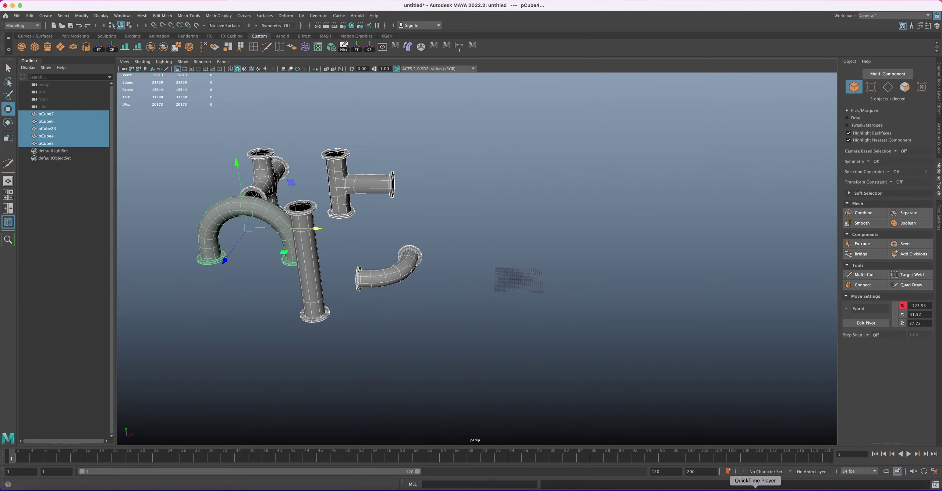
{"action": "left_click", "coordinate": [779, 488]}
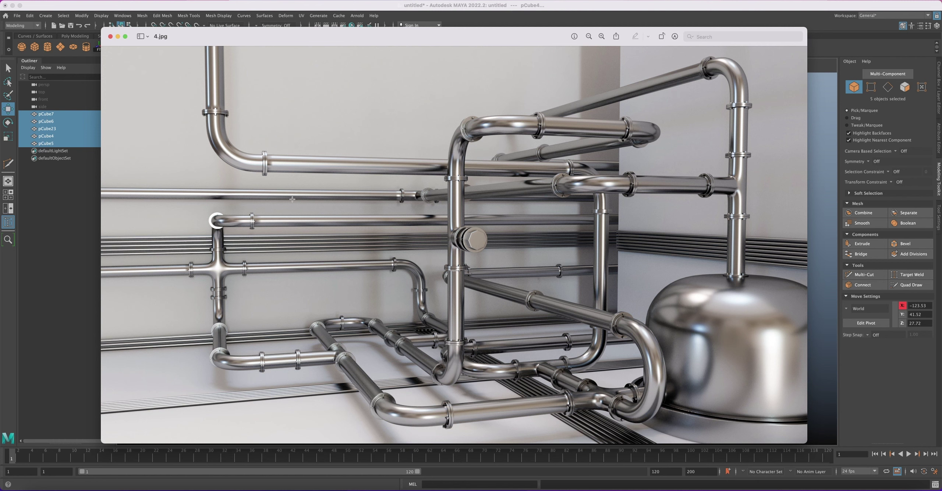
{"action": "left_click", "coordinate": [118, 36]}
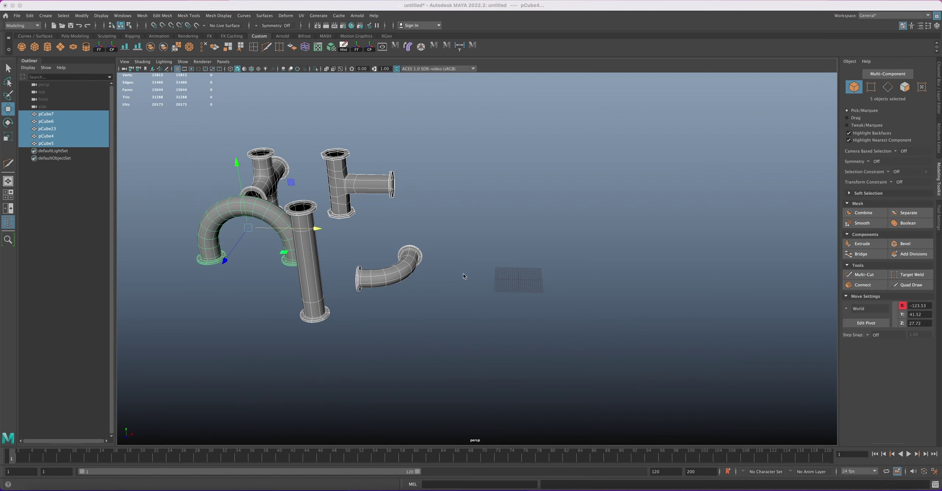
- Slide the elbow pipe pCube23 right along X and rotate it 90 degrees
{"action": "left_click", "coordinate": [406, 258]}
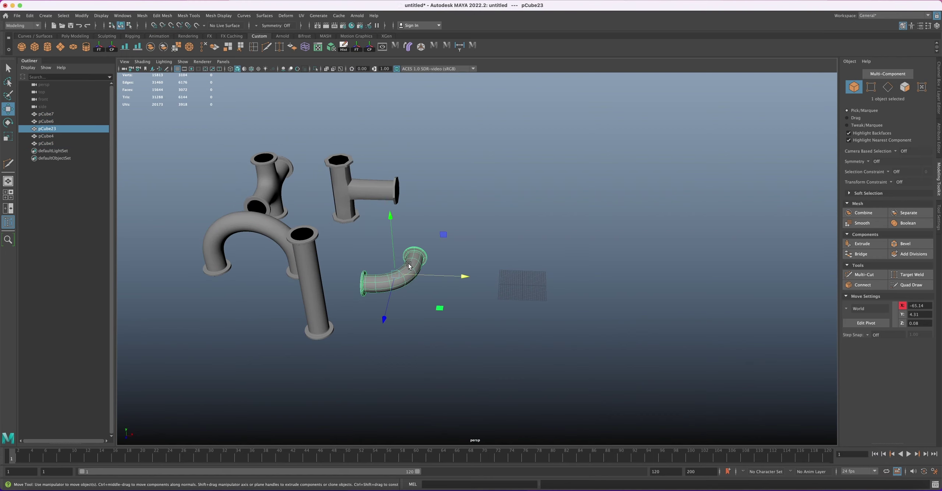
{"action": "left_click_drag", "start_coordinate": [465, 276], "coordinate": [485, 273]}
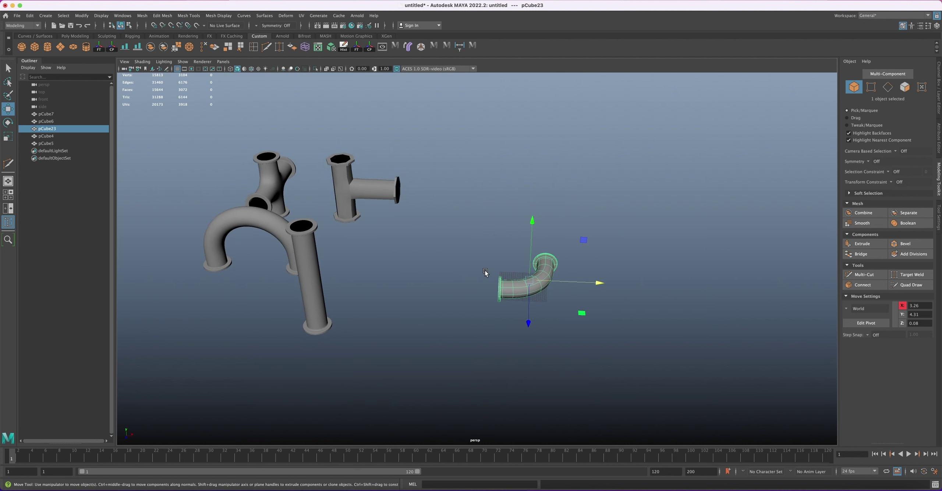
{"action": "key", "text": "e"}
{"action": "left_click_drag", "start_coordinate": [556, 320], "coordinate": [559, 302]}
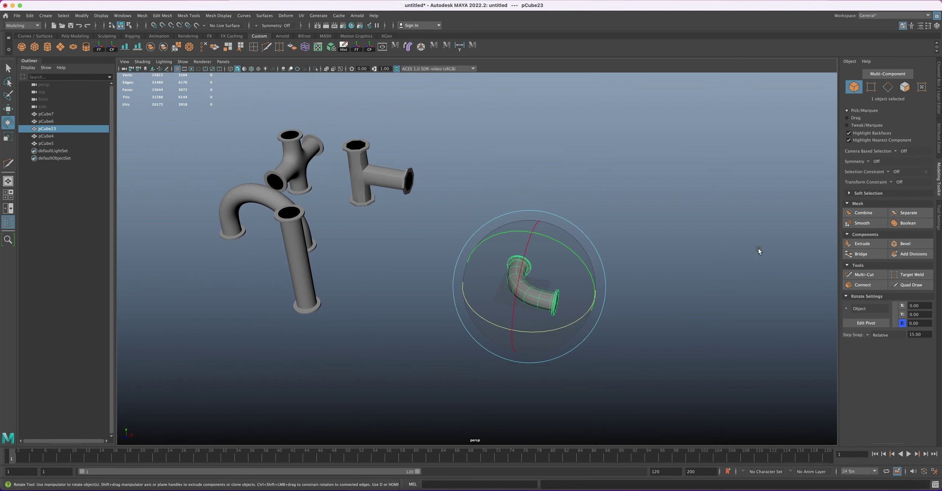
{"action": "left_click", "coordinate": [938, 102]}
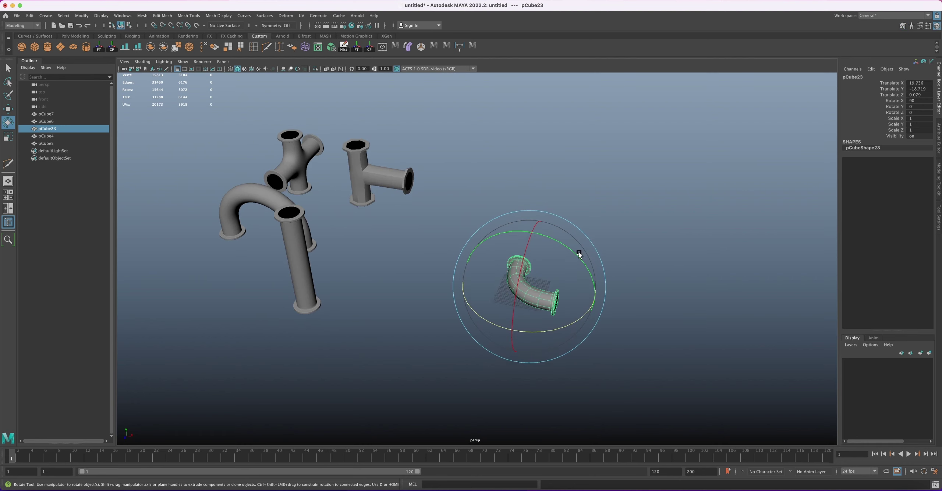
{"action": "left_click_drag", "start_coordinate": [546, 333], "coordinate": [563, 296]}
{"action": "left_click", "coordinate": [613, 208]}
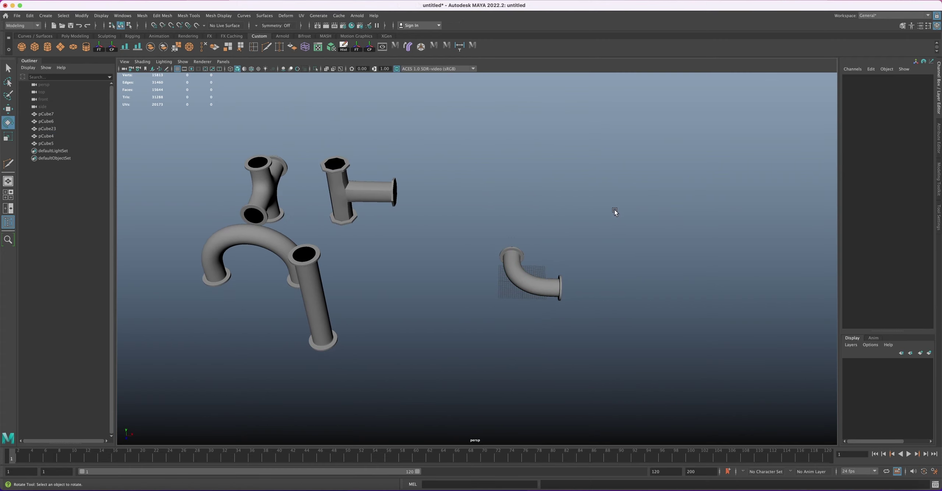
- Slide the straight pipe pCube7 along X toward the elbow and rotate it -90 on X
{"action": "left_click_drag", "start_coordinate": [544, 267], "coordinate": [488, 224], "text": "alt"}
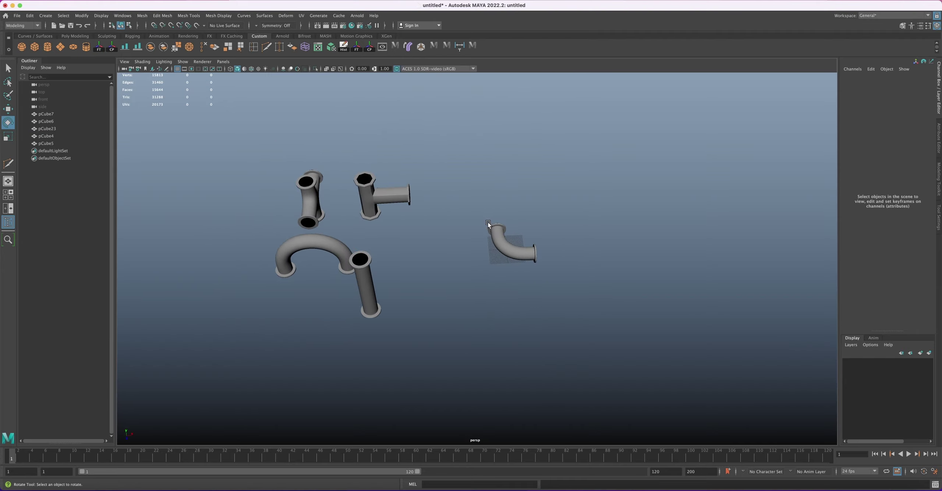
{"action": "left_click_drag", "start_coordinate": [362, 288], "coordinate": [536, 255], "text": "alt"}
{"action": "left_click_drag", "start_coordinate": [540, 227], "coordinate": [535, 236], "text": "alt"}
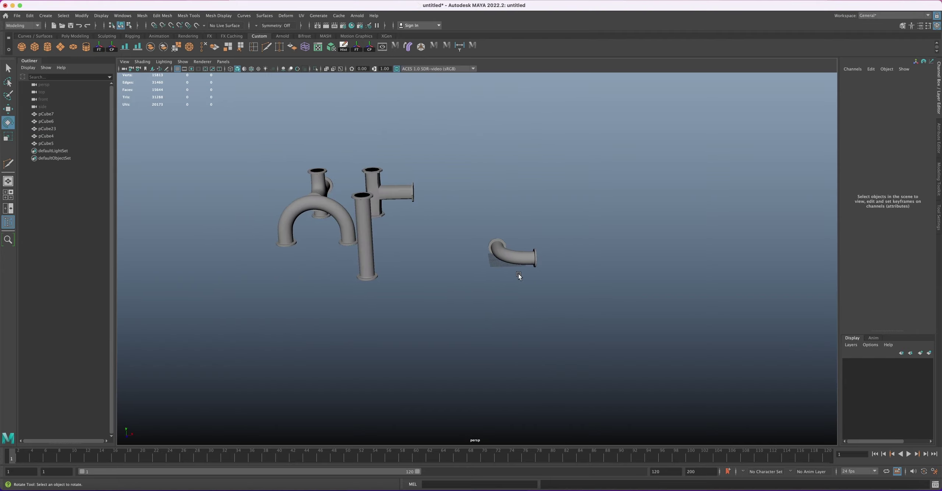
{"action": "left_click", "coordinate": [515, 256]}
{"action": "left_click", "coordinate": [366, 226]}
{"action": "key", "text": "q"}
{"action": "key", "text": "w"}
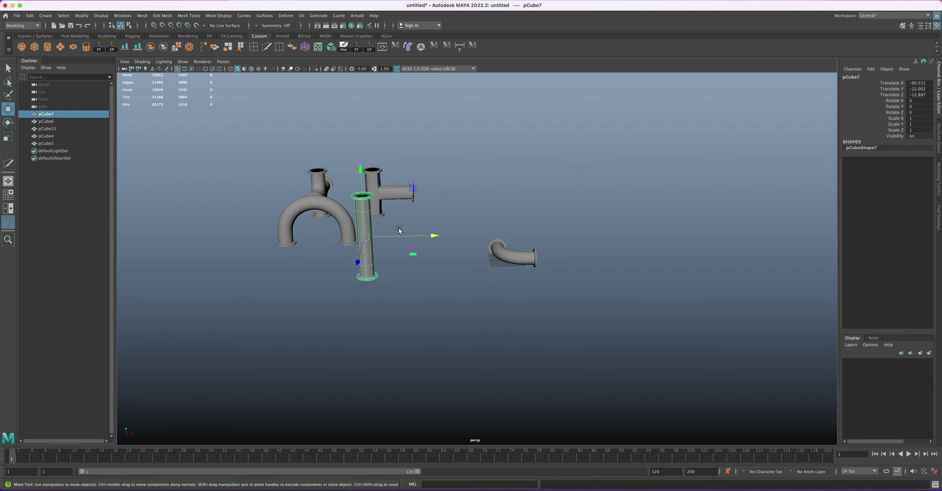
{"action": "left_click_drag", "start_coordinate": [437, 236], "coordinate": [510, 239]}
{"action": "key", "text": "e"}
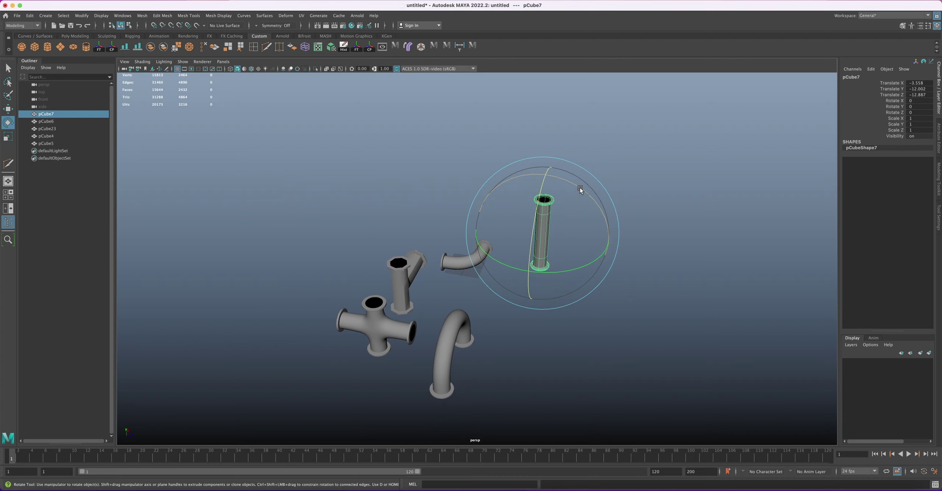
{"action": "left_click_drag", "start_coordinate": [580, 192], "coordinate": [552, 233]}
- Push pCube7 back along Z and lower it onto the elbow
{"action": "key", "text": "w"}
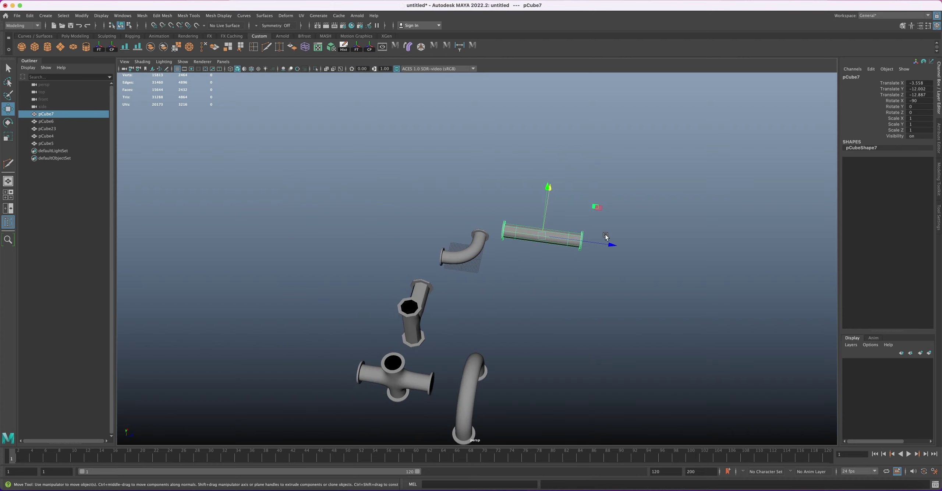
{"action": "left_click_drag", "start_coordinate": [613, 246], "coordinate": [444, 192]}
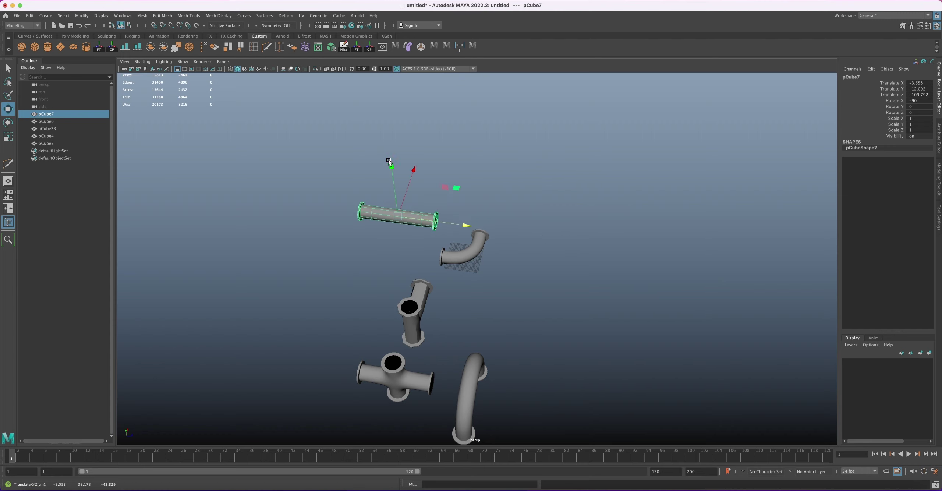
{"action": "left_click", "coordinate": [396, 195]}
{"action": "key", "text": "ctrl+z"}
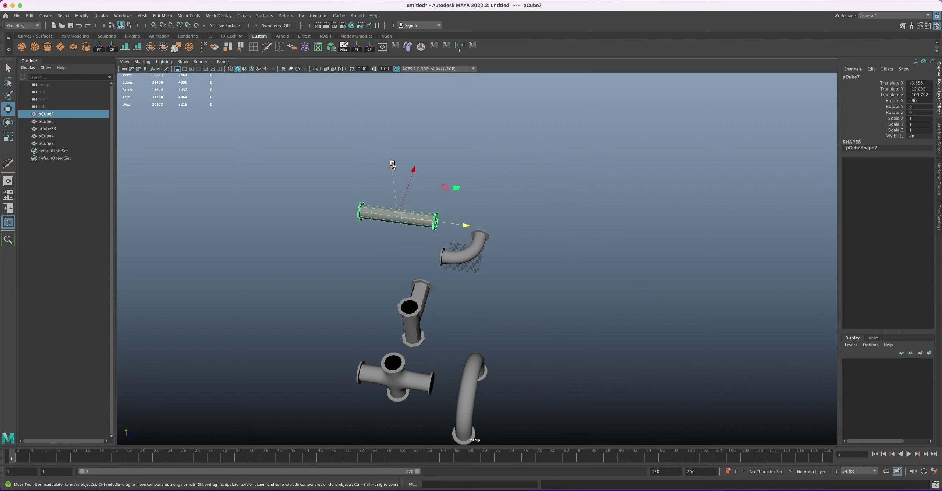
{"action": "left_click_drag", "start_coordinate": [392, 164], "coordinate": [396, 205]}
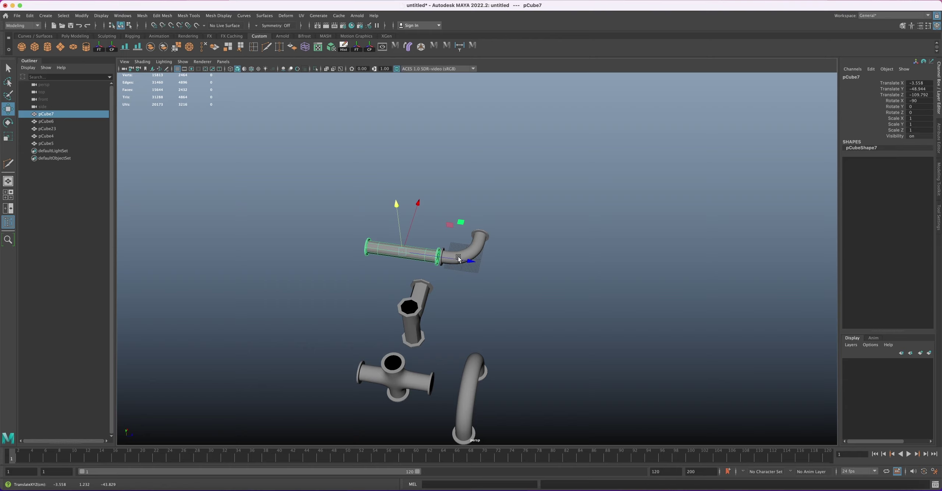
- Move the three other pipe pieces far left out of the way
{"action": "left_click_drag", "start_coordinate": [472, 263], "coordinate": [382, 247], "text": "alt"}
{"action": "left_click_drag", "start_coordinate": [315, 194], "coordinate": [420, 304]}
{"action": "left_click_drag", "start_coordinate": [420, 258], "coordinate": [292, 262]}
{"action": "right_click_drag", "start_coordinate": [450, 220], "coordinate": [481, 274], "text": "alt"}
{"action": "left_click_drag", "start_coordinate": [482, 275], "coordinate": [512, 253]}
{"action": "scroll", "coordinate": [511, 287], "scroll_direction": "up", "scroll_amount": 5}
- Nudge pCube7 in X and Z and raise it so its flange meets the elbow
{"action": "left_click", "coordinate": [455, 274]}
{"action": "left_click_drag", "start_coordinate": [402, 272], "coordinate": [408, 275]}
{"action": "middle_click_drag", "start_coordinate": [493, 255], "coordinate": [495, 254]}
{"action": "left_click_drag", "start_coordinate": [464, 231], "coordinate": [319, 293]}
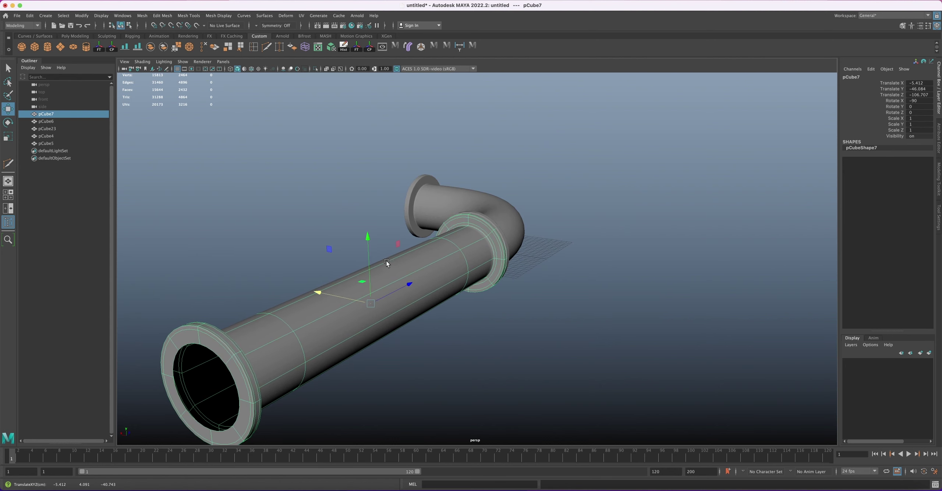
{"action": "left_click_drag", "start_coordinate": [368, 236], "coordinate": [420, 249]}
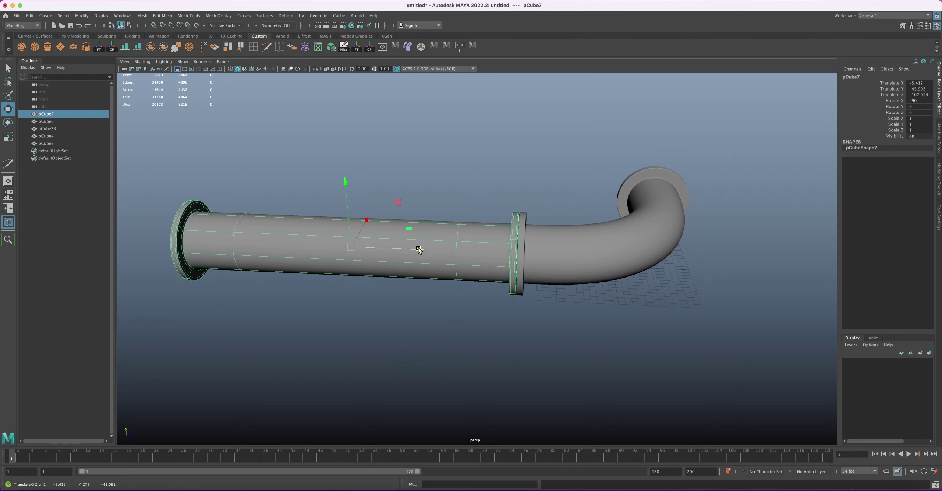
{"action": "left_click", "coordinate": [452, 315]}
{"action": "left_click_drag", "start_coordinate": [452, 315], "coordinate": [458, 255], "text": "alt"}
{"action": "left_click", "coordinate": [445, 241]}
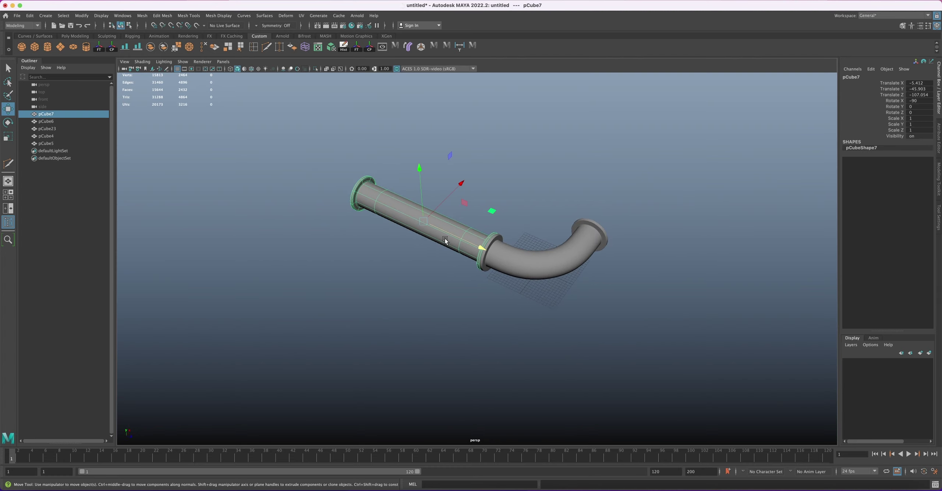
- Duplicate pCube7 into pCube24 and rotate the copy -90 on Y
{"action": "key", "text": "ctrl+d"}
{"action": "left_click_drag", "start_coordinate": [460, 183], "coordinate": [540, 161]}
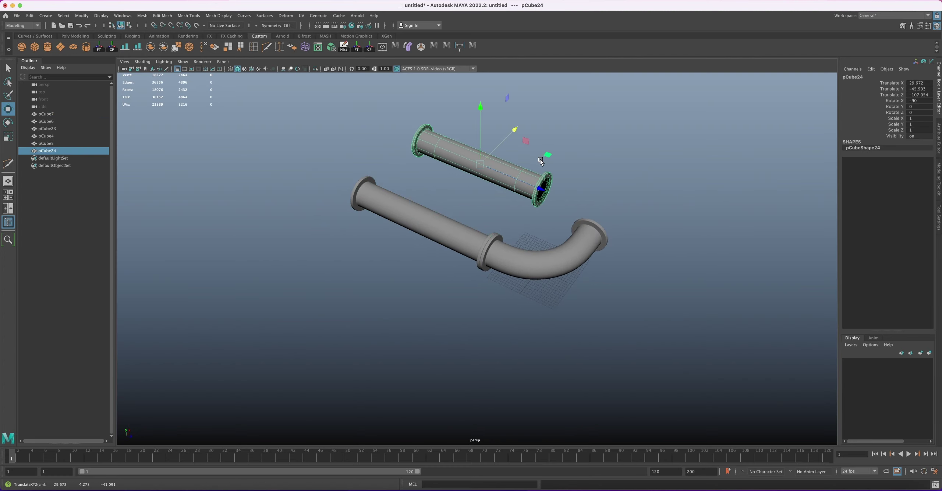
{"action": "middle_click_drag", "start_coordinate": [545, 200], "coordinate": [555, 245], "text": "alt"}
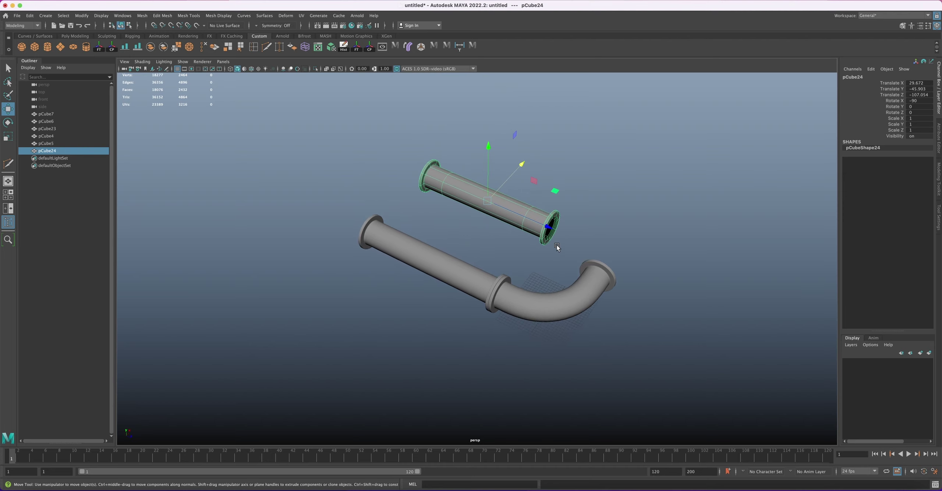
{"action": "key", "text": "e"}
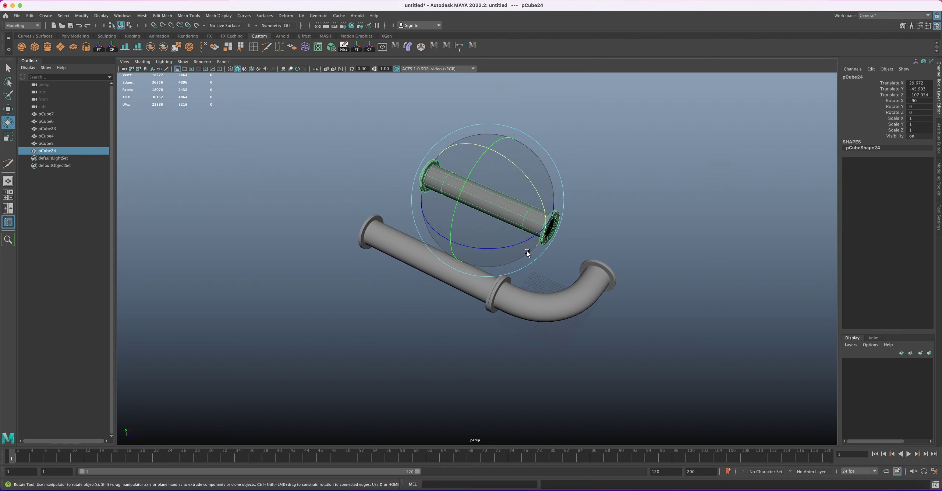
{"action": "left_click_drag", "start_coordinate": [519, 245], "coordinate": [648, 303]}
{"action": "key", "text": "w"}
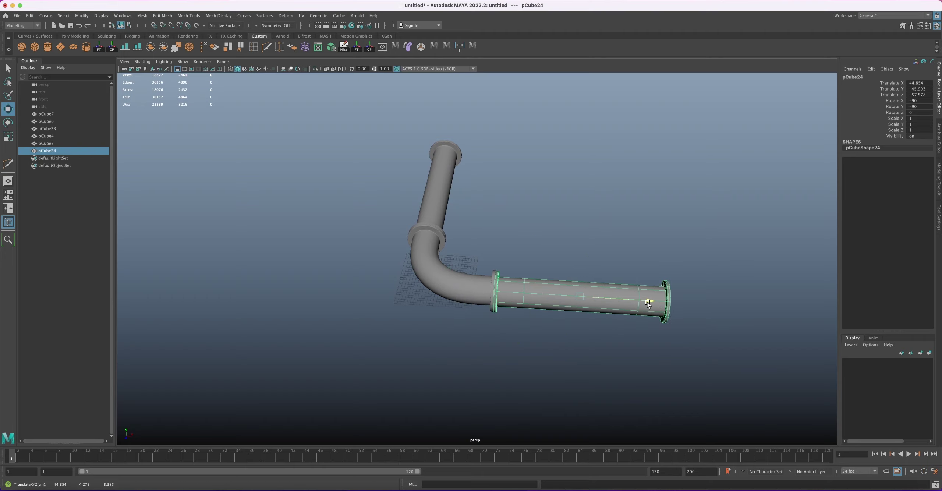
- Slide pCube24 so its flange meets the elbow's free end
{"action": "left_click", "coordinate": [598, 236]}
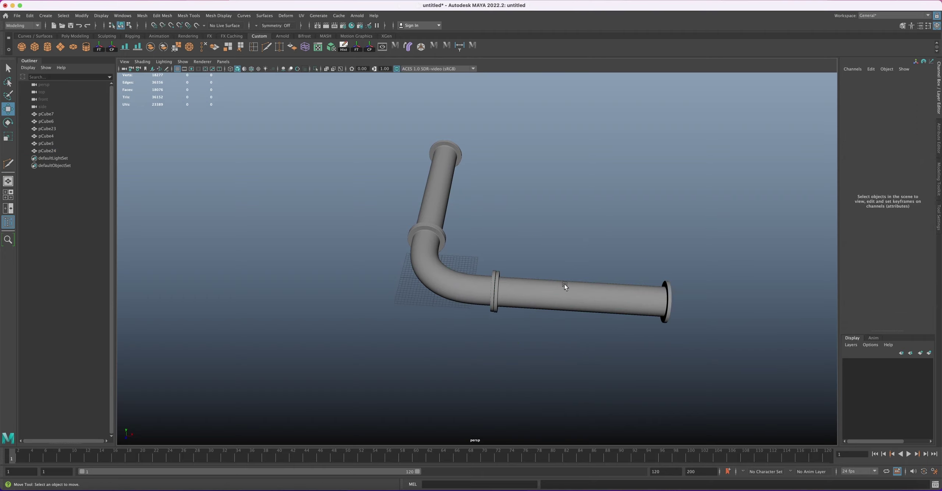
{"action": "left_click_drag", "start_coordinate": [599, 236], "coordinate": [455, 279], "text": "alt"}
{"action": "right_click_drag", "start_coordinate": [456, 278], "coordinate": [531, 291], "text": "alt"}
{"action": "left_click", "coordinate": [530, 291]}
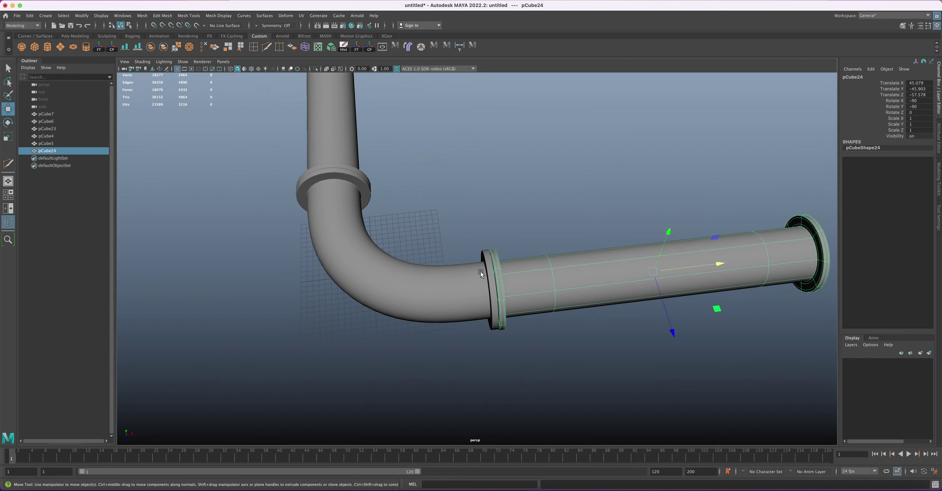
{"action": "middle_click_drag", "start_coordinate": [673, 333], "coordinate": [673, 331]}
{"action": "left_click", "coordinate": [553, 337]}
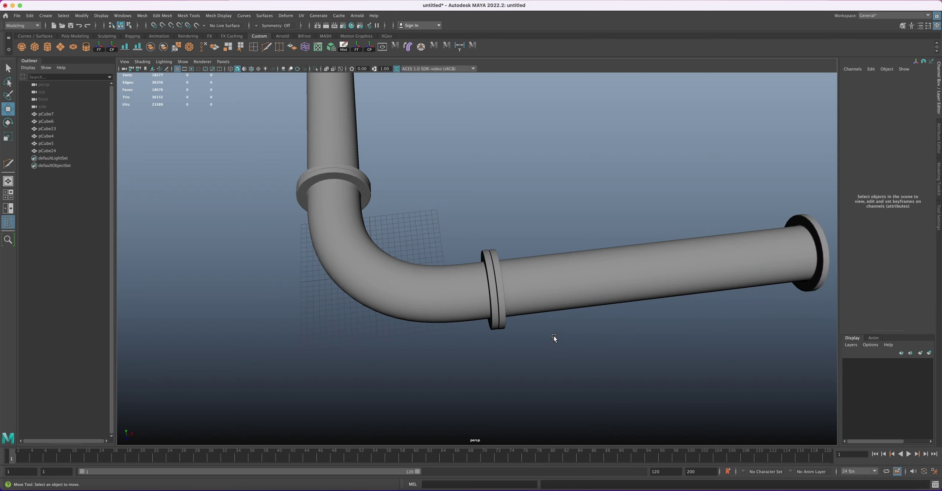
{"action": "left_click_drag", "start_coordinate": [553, 337], "coordinate": [518, 279], "text": "alt"}
{"action": "left_click", "coordinate": [532, 300]}
{"action": "left_click", "coordinate": [548, 311]}
- Drag pCube7's left-end vertices farther left along X, then return to Object Mode
{"action": "left_click", "coordinate": [519, 279]}
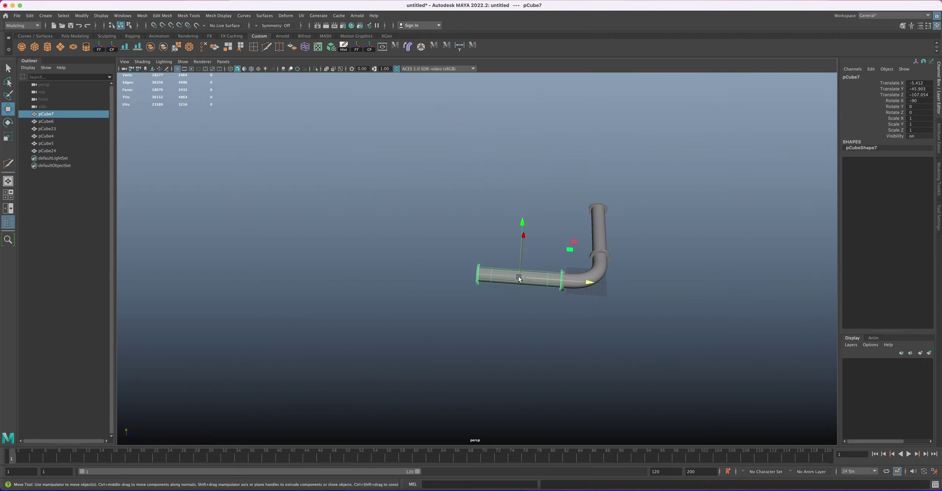
{"action": "right_click_drag", "start_coordinate": [489, 277], "coordinate": [467, 279]}
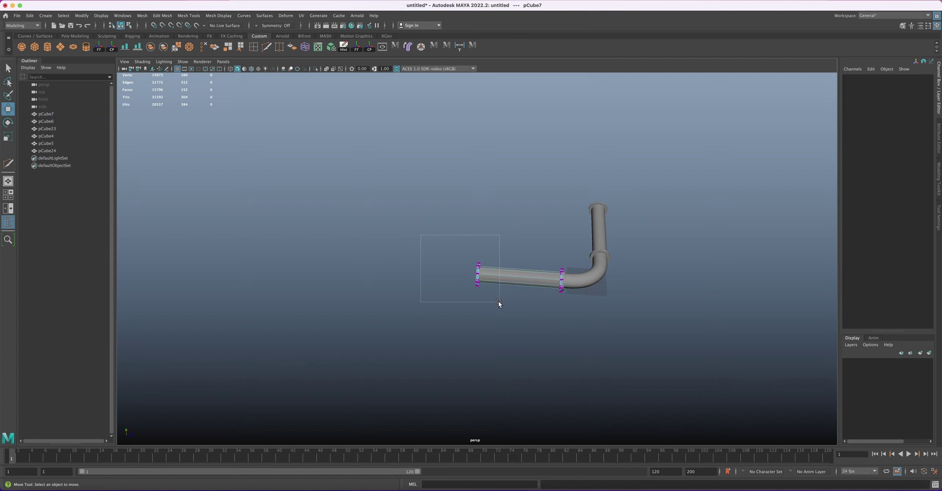
{"action": "left_click_drag", "start_coordinate": [498, 302], "coordinate": [500, 304]}
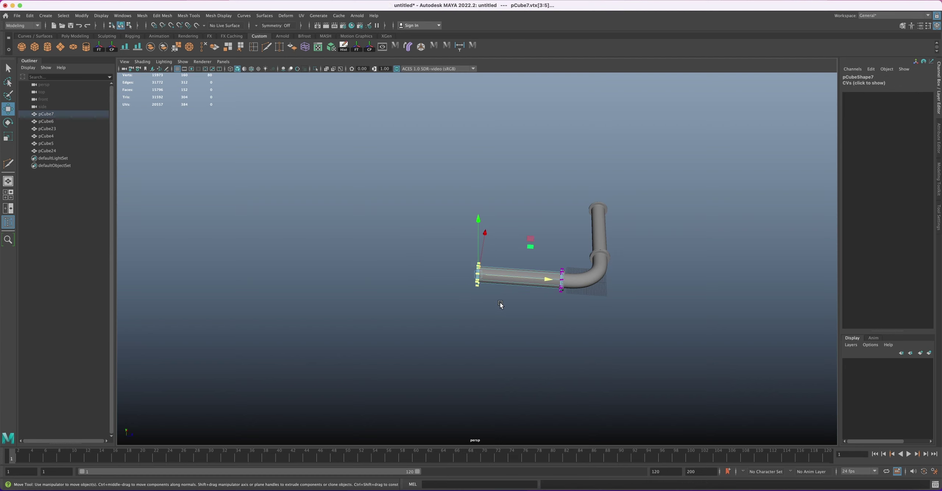
{"action": "middle_click_drag", "start_coordinate": [548, 280], "coordinate": [519, 280]}
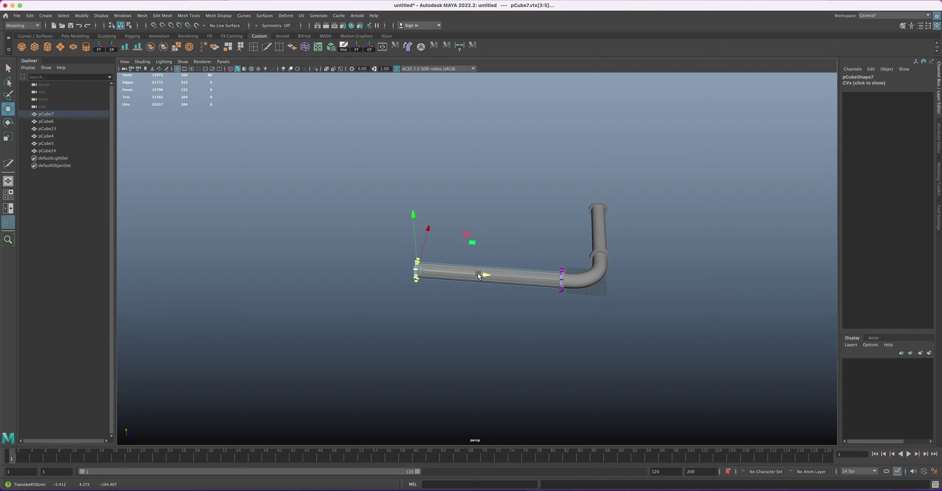
{"action": "right_click_drag", "start_coordinate": [513, 274], "coordinate": [554, 283]}
{"action": "left_click_drag", "start_coordinate": [508, 272], "coordinate": [422, 292], "text": "alt"}
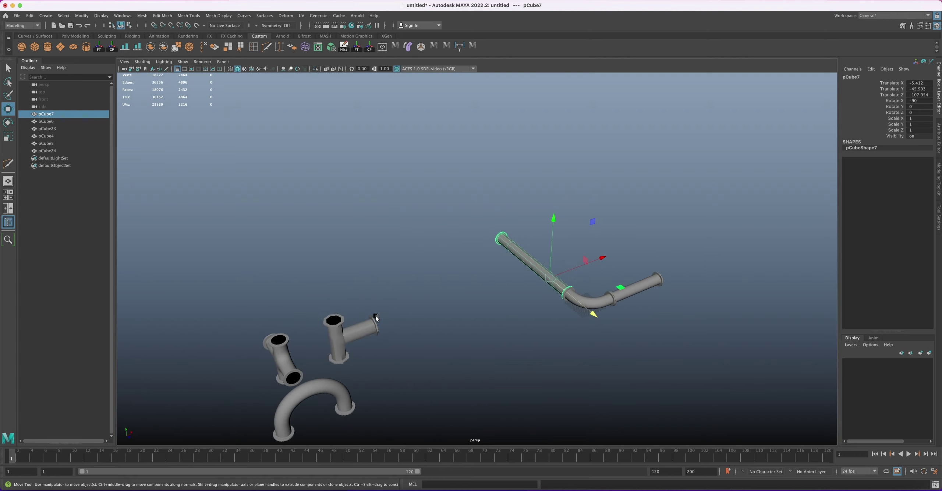
{"action": "left_click", "coordinate": [363, 331]}
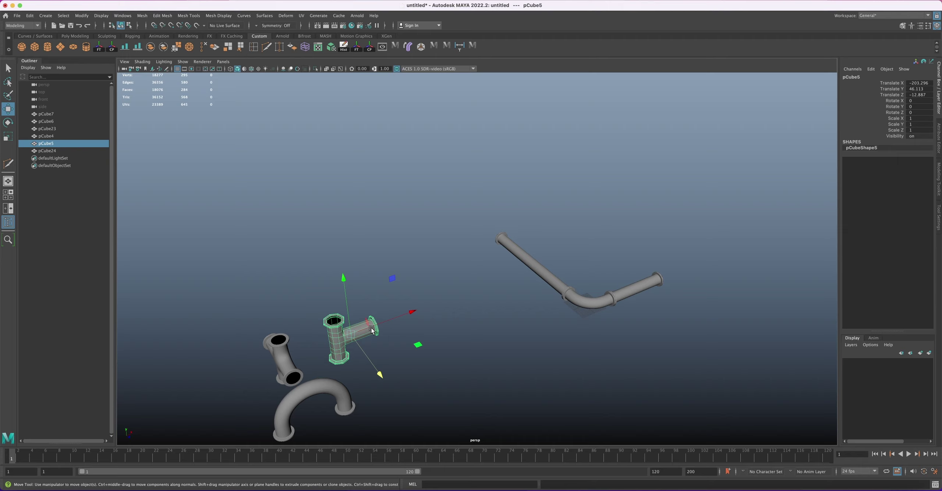
- Bring the tee pCube5 over to the pipe run and rotate it -90 on X
{"action": "left_click_drag", "start_coordinate": [411, 312], "coordinate": [601, 232]}
{"action": "scroll", "coordinate": [559, 278], "scroll_direction": "down", "scroll_amount": 1}
{"action": "left_click_drag", "start_coordinate": [560, 279], "coordinate": [569, 176], "text": "alt"}
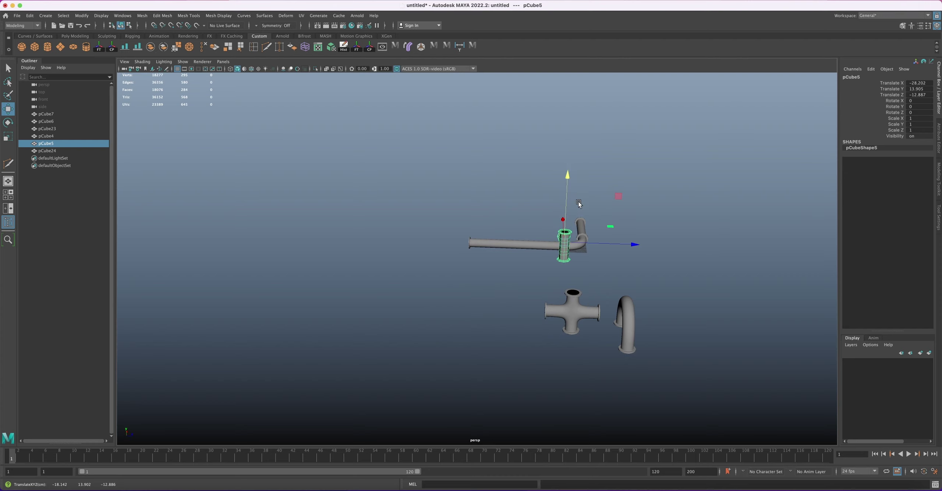
{"action": "key", "text": "e"}
{"action": "left_click_drag", "start_coordinate": [576, 237], "coordinate": [578, 237], "text": "alt"}
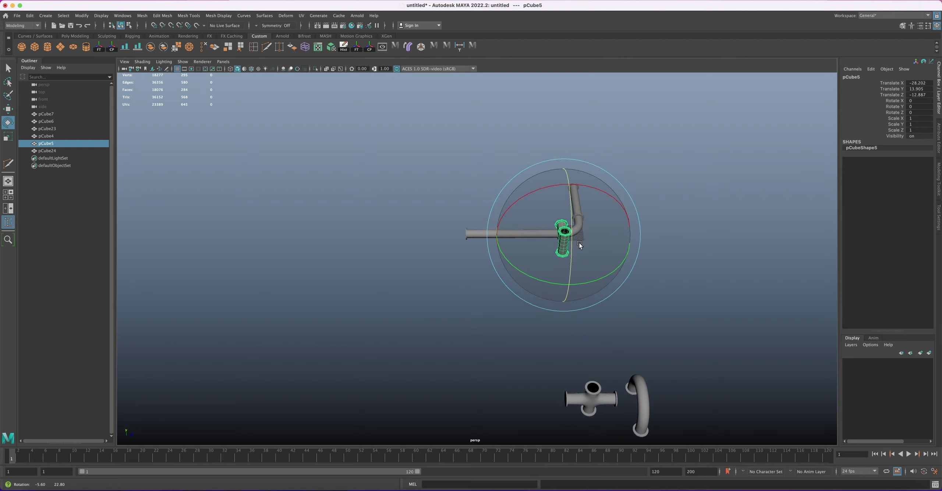
{"action": "left_click_drag", "start_coordinate": [593, 187], "coordinate": [569, 189]}
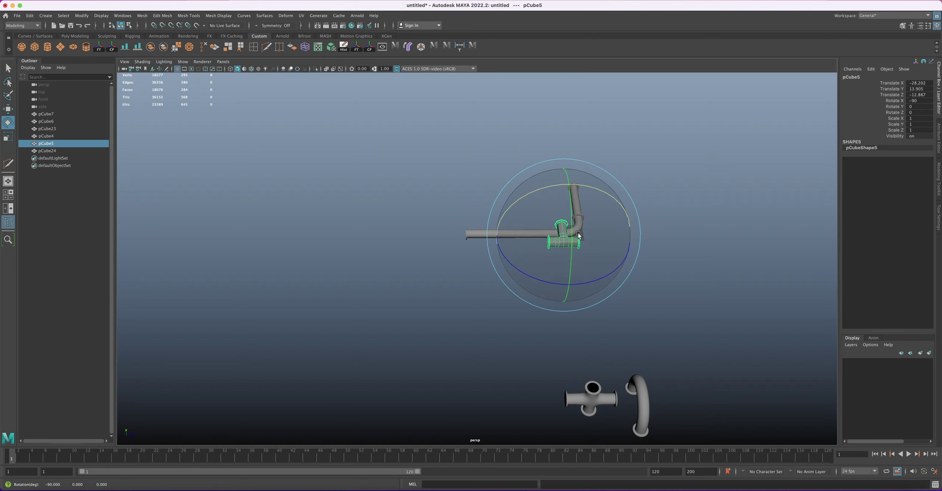
{"action": "key", "text": "w"}
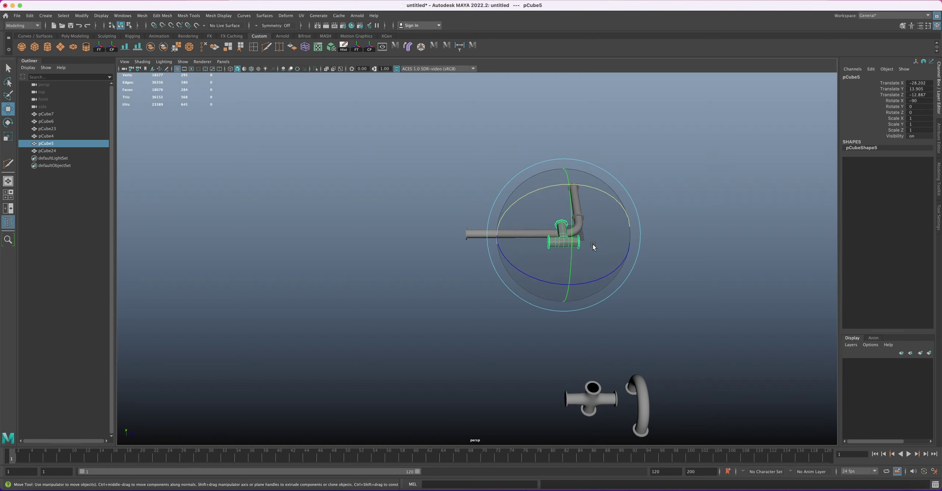
- Flip the tee 180 on Z and move it onto the long pipe's far end
{"action": "left_click_drag", "start_coordinate": [629, 235], "coordinate": [605, 228]}
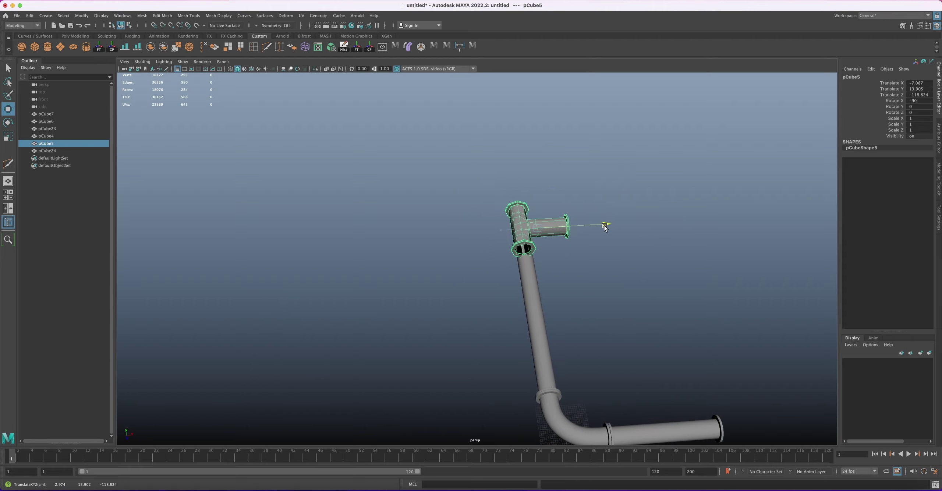
{"action": "key", "text": "e"}
{"action": "left_click_drag", "start_coordinate": [571, 179], "coordinate": [526, 186]}
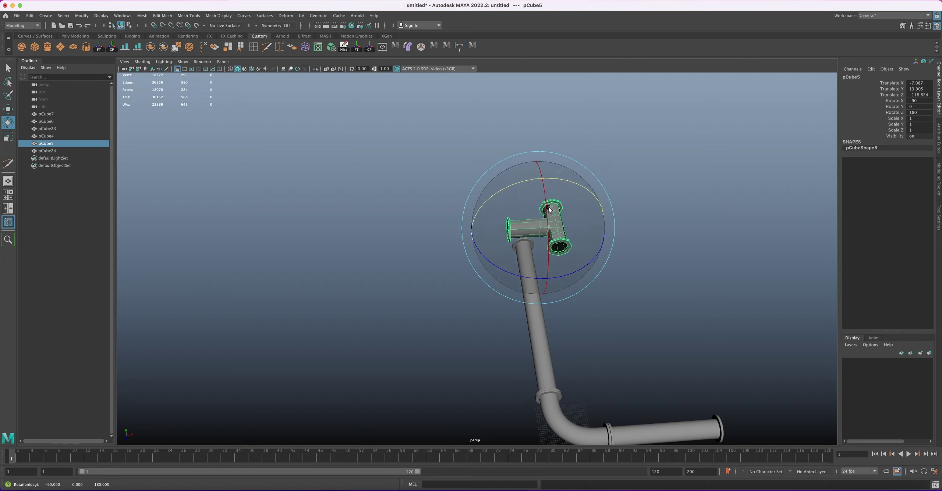
{"action": "key", "text": "w"}
{"action": "left_click_drag", "start_coordinate": [605, 225], "coordinate": [498, 152]}
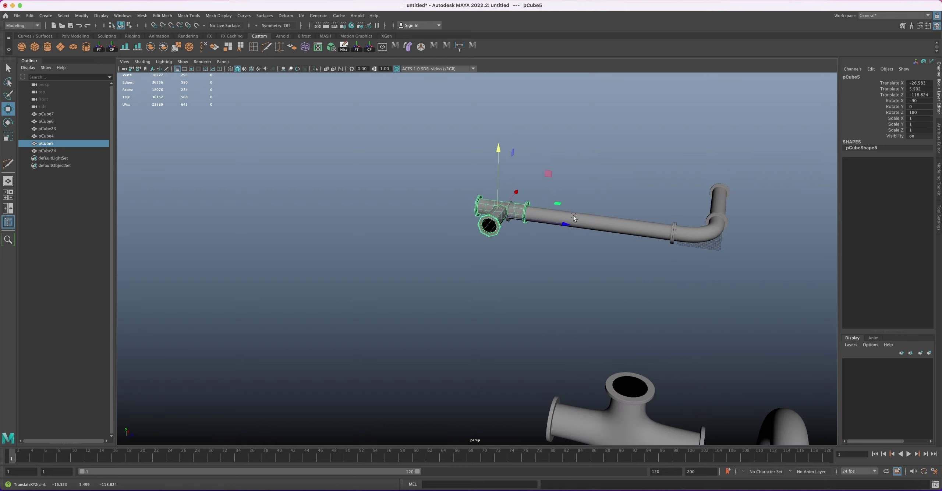
{"action": "left_click_drag", "start_coordinate": [565, 225], "coordinate": [547, 229]}
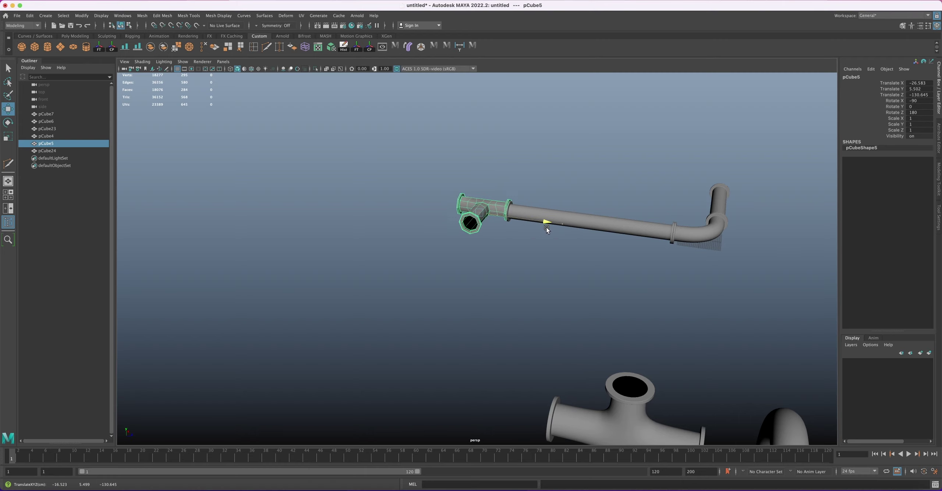
{"action": "right_click_drag", "start_coordinate": [545, 228], "coordinate": [632, 270], "text": "alt"}
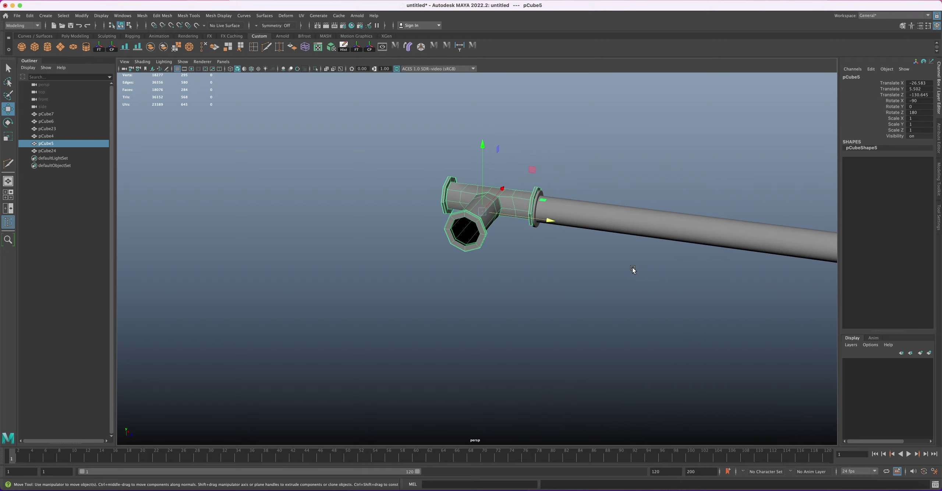
- Nudge the tee along Z and adjust its height to line up with the pipe
{"action": "left_click_drag", "start_coordinate": [560, 236], "coordinate": [540, 234], "text": "alt"}
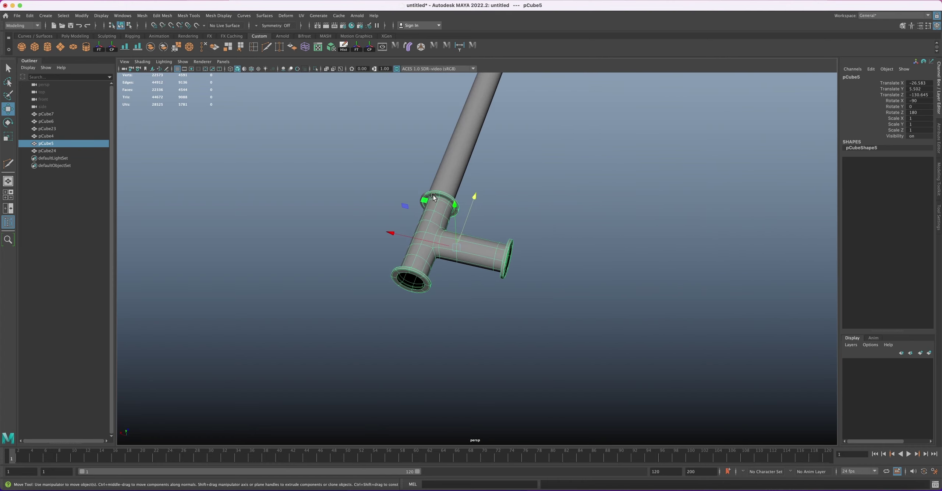
{"action": "left_click_drag", "start_coordinate": [433, 198], "coordinate": [443, 192], "text": "alt"}
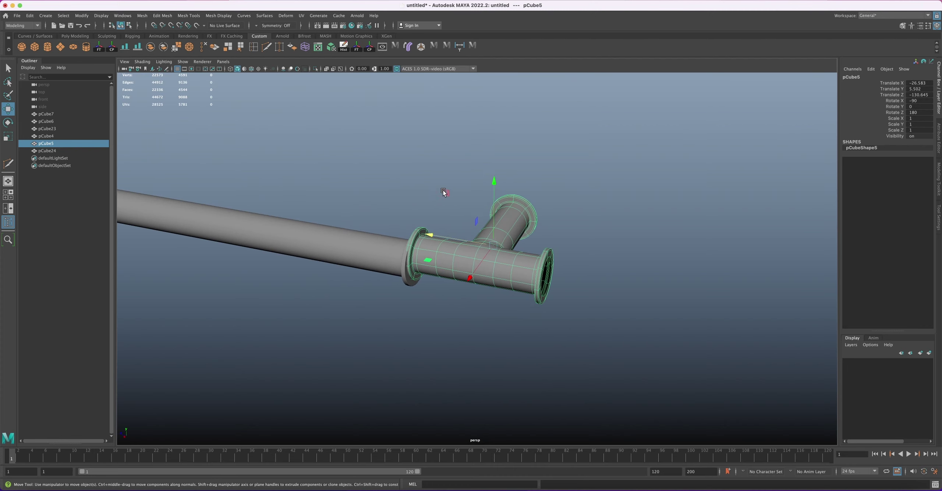
{"action": "left_click_drag", "start_coordinate": [434, 235], "coordinate": [466, 214]}
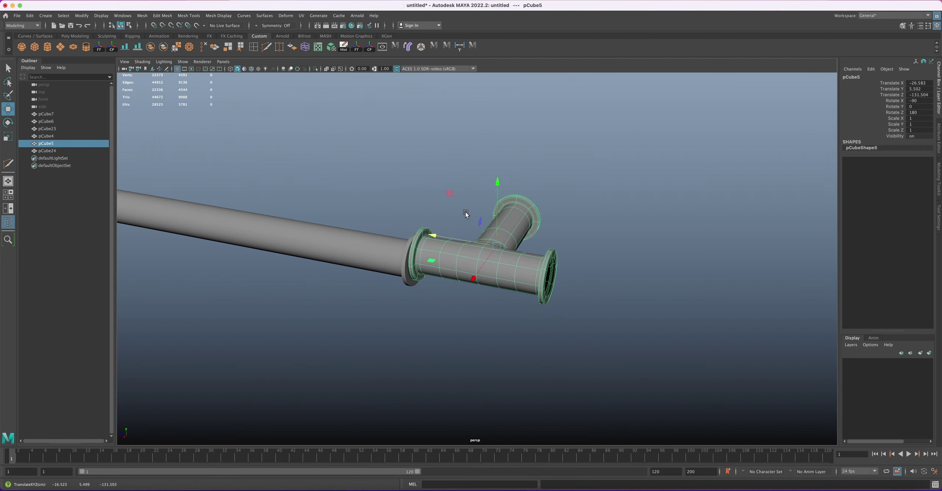
{"action": "left_click_drag", "start_coordinate": [497, 183], "coordinate": [497, 189]}
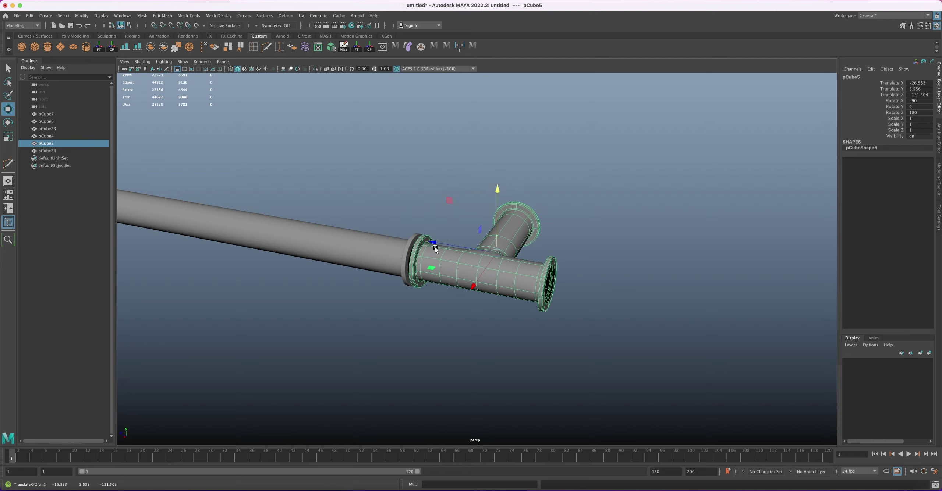
{"action": "middle_click_drag", "start_coordinate": [431, 241], "coordinate": [431, 241]}
{"action": "left_click_drag", "start_coordinate": [497, 191], "coordinate": [424, 251]}
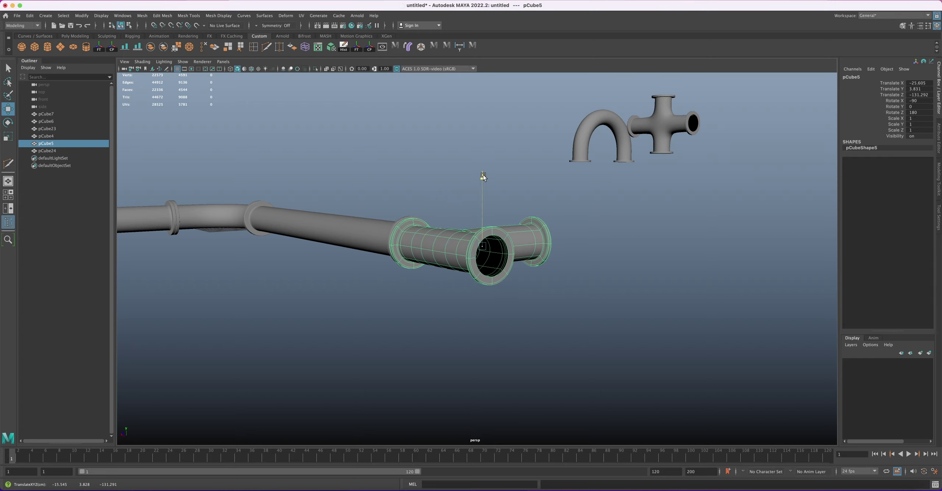
{"action": "left_click_drag", "start_coordinate": [483, 177], "coordinate": [483, 176]}
{"action": "mouse_move", "coordinate": [421, 223]}
{"action": "left_mouse_down", "text": "alt"}
{"action": "mouse_move", "coordinate": [444, 231]}
{"action": "mouse_move", "coordinate": [404, 225]}
{"action": "left_mouse_up", "text": "alt"}
- Fine-tune the tee along X and Z until its flange sits flush and centred
{"action": "left_click", "coordinate": [421, 258]}
{"action": "left_click_drag", "start_coordinate": [421, 258], "coordinate": [448, 216], "text": "alt"}
{"action": "right_click_drag", "start_coordinate": [447, 217], "coordinate": [507, 252], "text": "alt"}
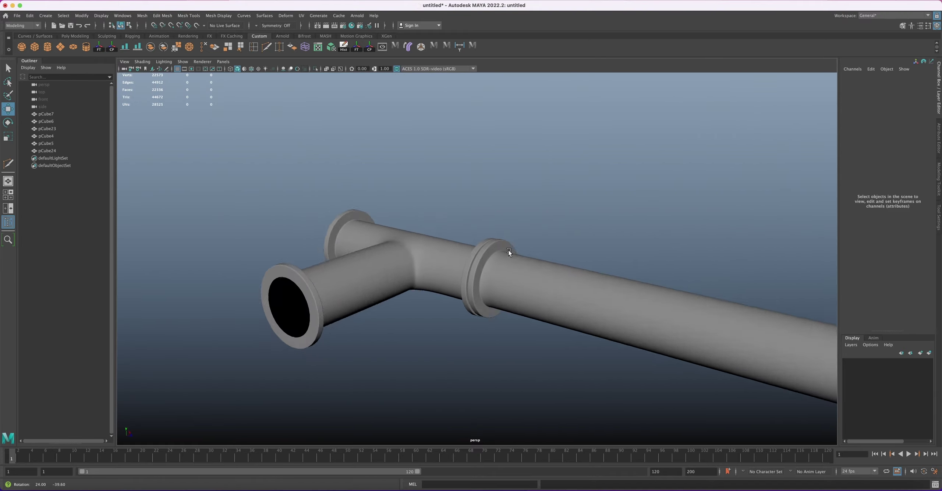
{"action": "mouse_move", "coordinate": [506, 253]}
{"action": "left_mouse_down", "text": "alt"}
{"action": "mouse_move", "coordinate": [506, 243]}
{"action": "mouse_move", "coordinate": [503, 252]}
{"action": "left_mouse_up", "text": "alt"}
{"action": "left_click", "coordinate": [424, 242]}
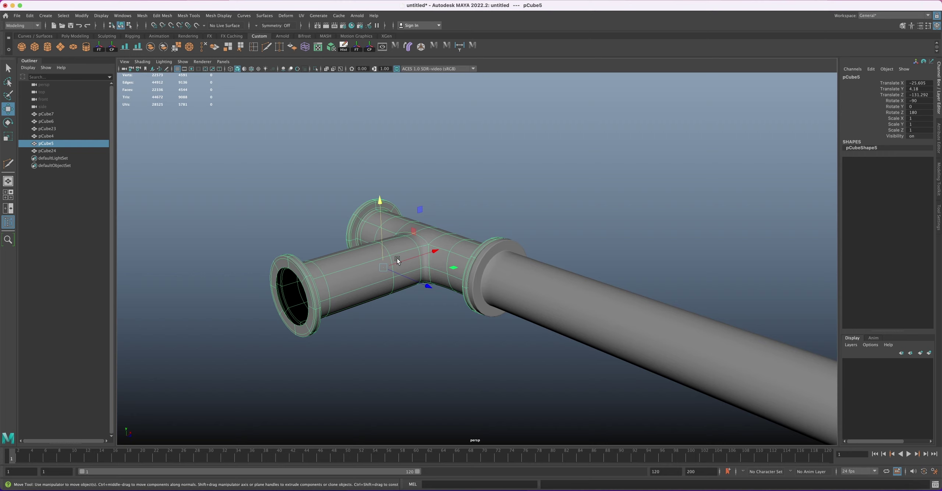
{"action": "left_click_drag", "start_coordinate": [435, 252], "coordinate": [515, 274]}
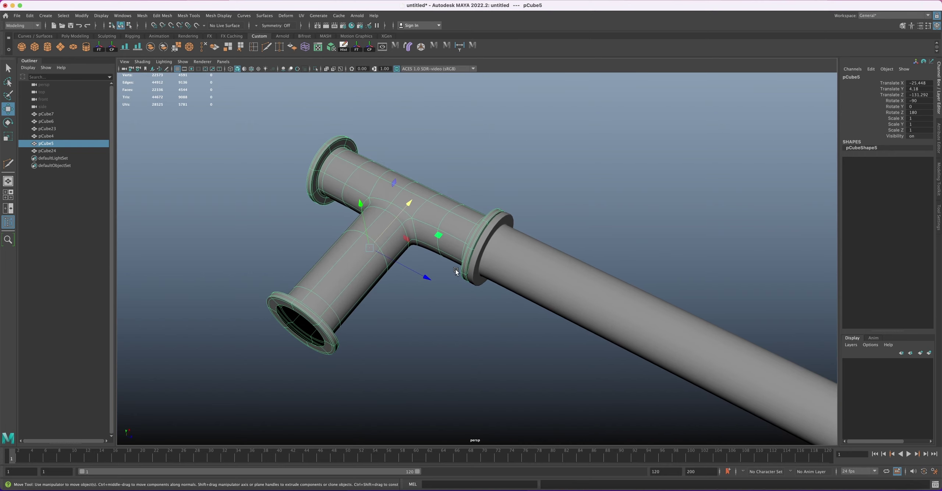
{"action": "left_click_drag", "start_coordinate": [430, 277], "coordinate": [427, 277]}
{"action": "left_click", "coordinate": [465, 317]}
{"action": "left_click_drag", "start_coordinate": [464, 318], "coordinate": [519, 266], "text": "alt"}
{"action": "left_click", "coordinate": [467, 270]}
{"action": "left_click", "coordinate": [485, 311]}
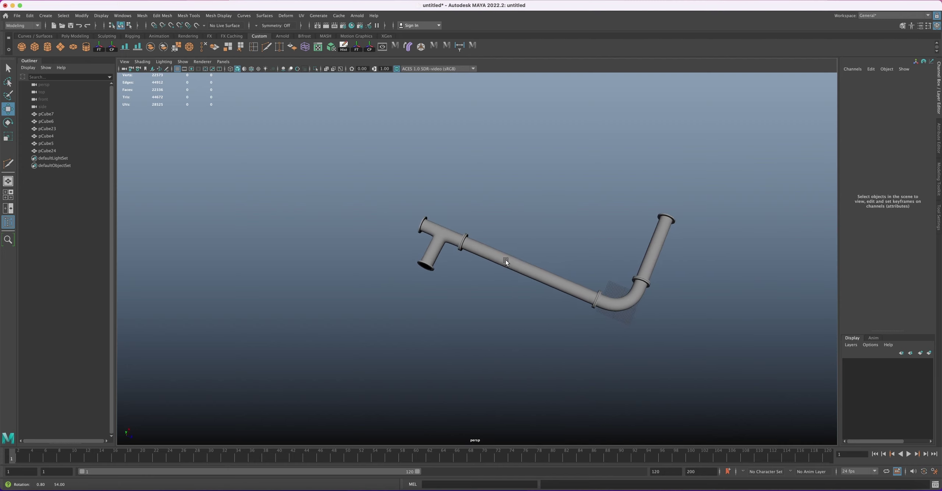
{"action": "left_click", "coordinate": [519, 266]}
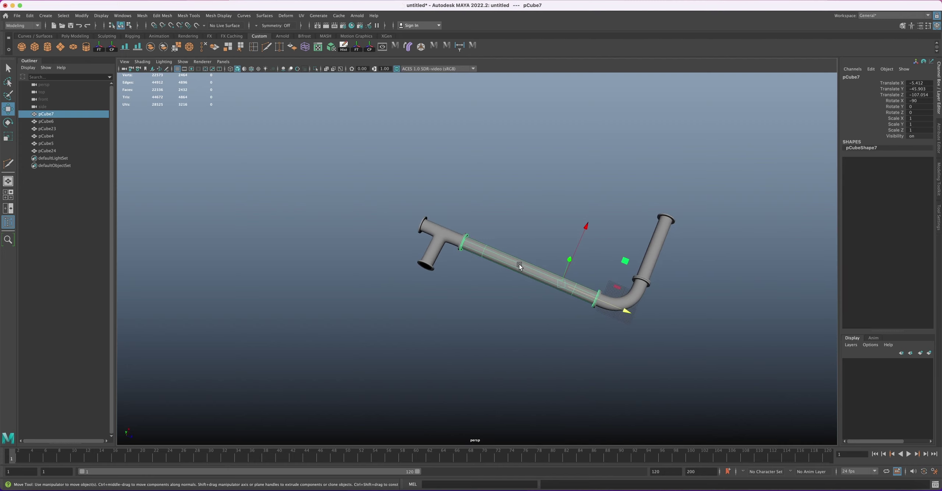
- Duplicate the long pipe as pCube25 beyond the tee and nudge it to Z -239.28 against the flange
{"action": "key", "text": "ctrl+d"}
{"action": "left_click_drag", "start_coordinate": [629, 311], "coordinate": [432, 229]}
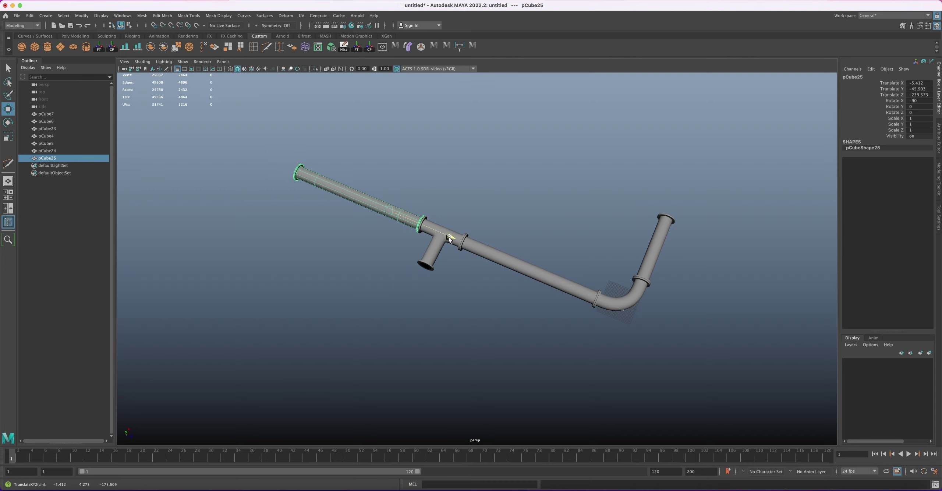
{"action": "scroll", "coordinate": [442, 236], "scroll_direction": "up", "scroll_amount": 5}
{"action": "scroll", "coordinate": [377, 219], "scroll_direction": "down", "scroll_amount": 2}
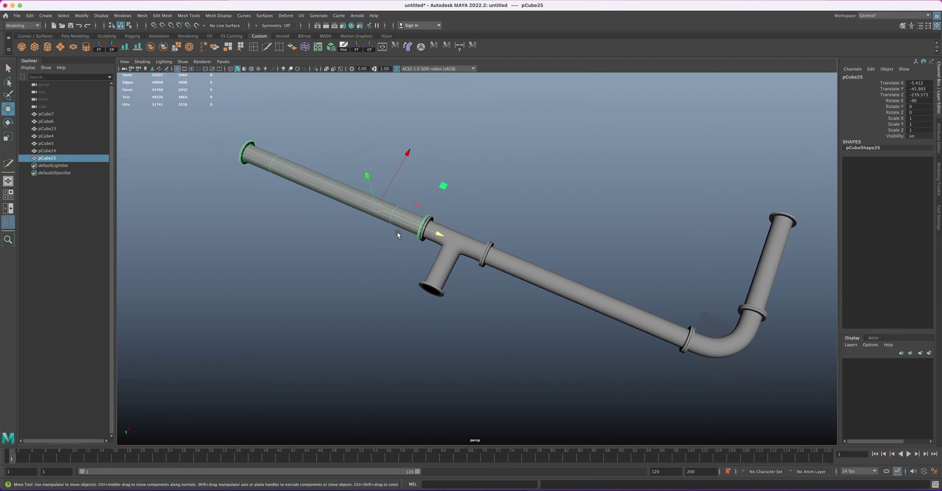
{"action": "scroll", "coordinate": [377, 219], "scroll_direction": "up", "scroll_amount": 3}
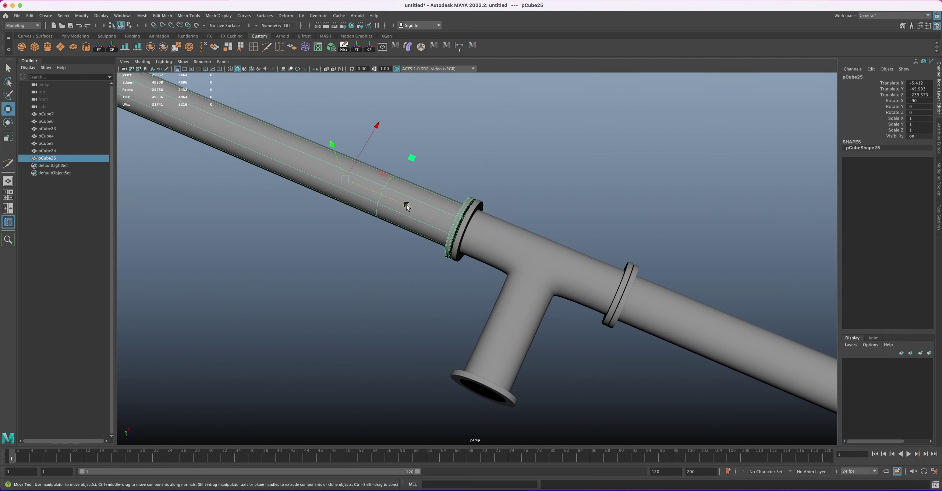
{"action": "middle_click_drag", "start_coordinate": [407, 206], "coordinate": [408, 207]}
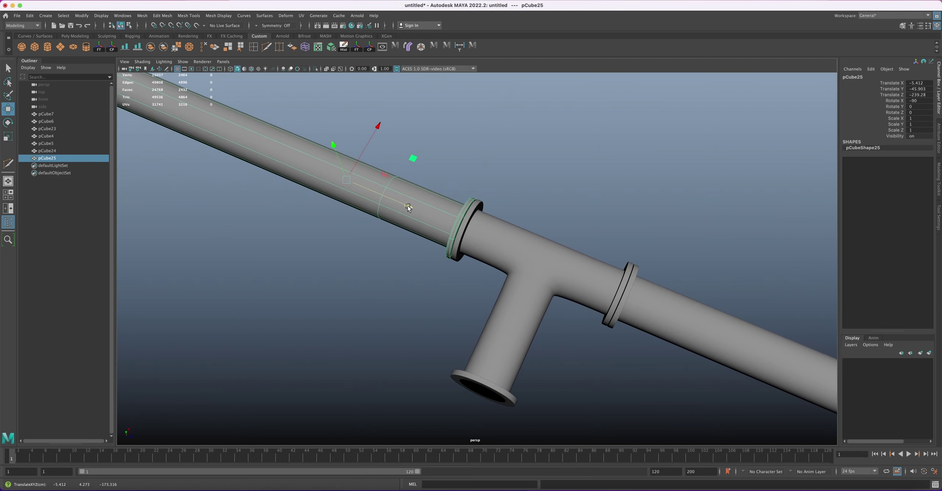
{"action": "scroll", "coordinate": [408, 207], "scroll_direction": "down", "scroll_amount": 5}
{"action": "left_click", "coordinate": [599, 240]}
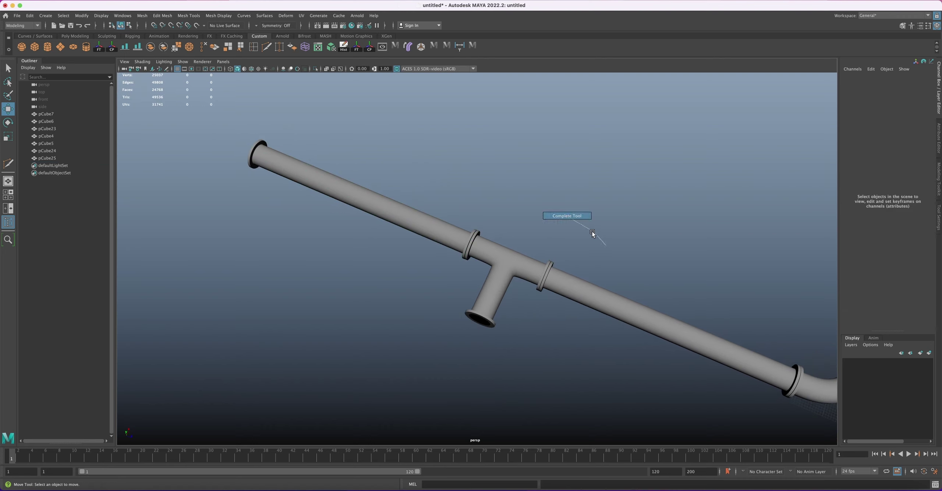
{"action": "right_click_drag", "start_coordinate": [592, 234], "coordinate": [598, 261]}
{"action": "scroll", "coordinate": [554, 227], "scroll_direction": "down", "scroll_amount": 4}
{"action": "left_click_drag", "start_coordinate": [555, 227], "coordinate": [532, 238], "text": "alt"}
- Duplicate elbow pCube23, turn the copy Y -90 and seat it on the straight pipe's open end
{"action": "left_click", "coordinate": [628, 320]}
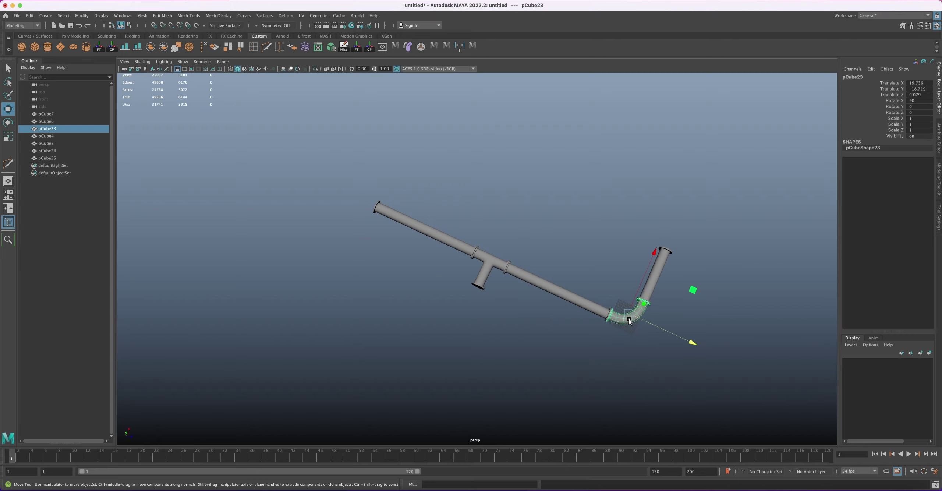
{"action": "key", "text": "ctrl+d"}
{"action": "left_click_drag", "start_coordinate": [690, 343], "coordinate": [423, 217]}
{"action": "key", "text": "e"}
{"action": "key", "text": "w"}
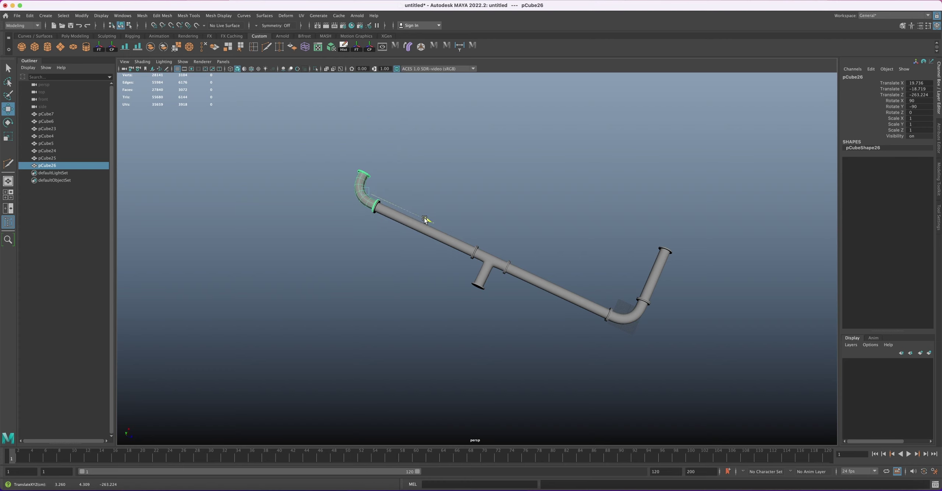
{"action": "key", "text": "f"}
{"action": "scroll", "coordinate": [454, 263], "scroll_direction": "up", "scroll_amount": 5}
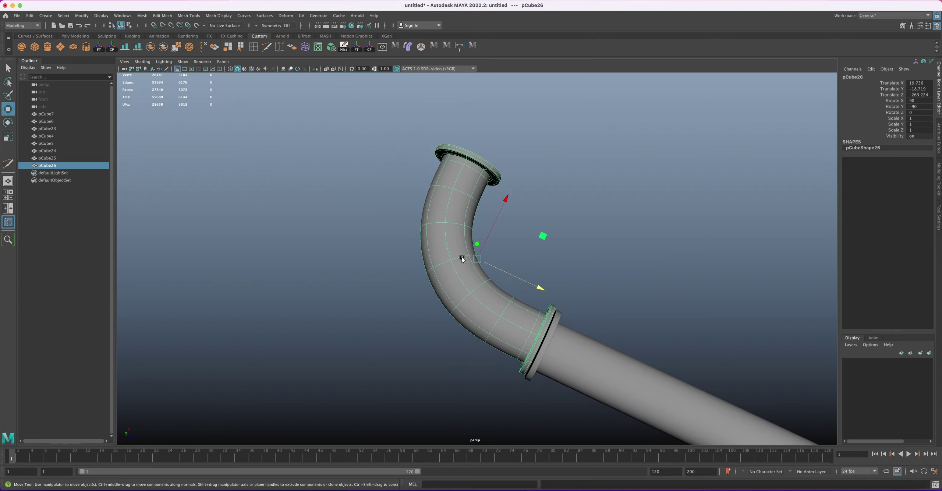
{"action": "left_click_drag", "start_coordinate": [454, 263], "coordinate": [484, 251], "text": "alt"}
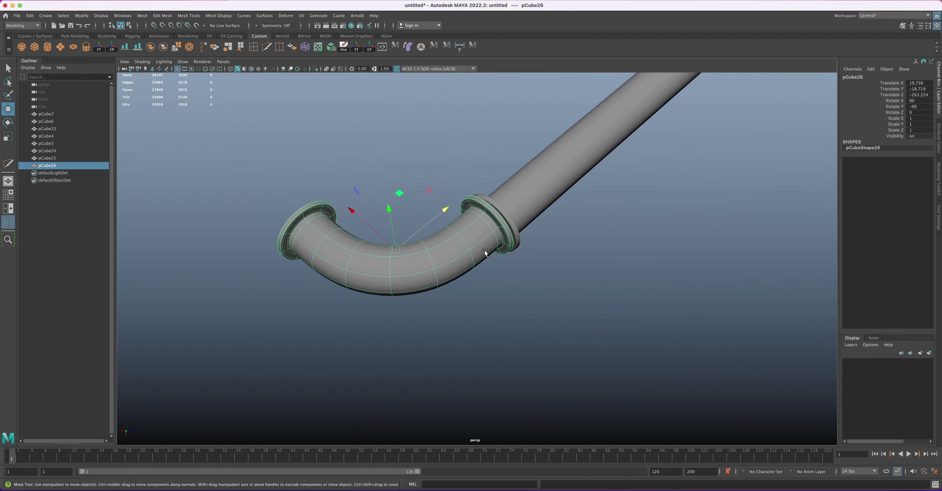
{"action": "left_click_drag", "start_coordinate": [352, 211], "coordinate": [494, 244]}
{"action": "left_click_drag", "start_coordinate": [476, 215], "coordinate": [472, 210]}
{"action": "left_click_drag", "start_coordinate": [487, 245], "coordinate": [505, 267], "text": "alt"}
{"action": "left_click", "coordinate": [547, 242]}
- Duplicate the upturned elbow pCube26 and move the copy pCube27 along X beside it
{"action": "scroll", "coordinate": [540, 257], "scroll_direction": "down", "scroll_amount": 3}
{"action": "left_click", "coordinate": [507, 211]}
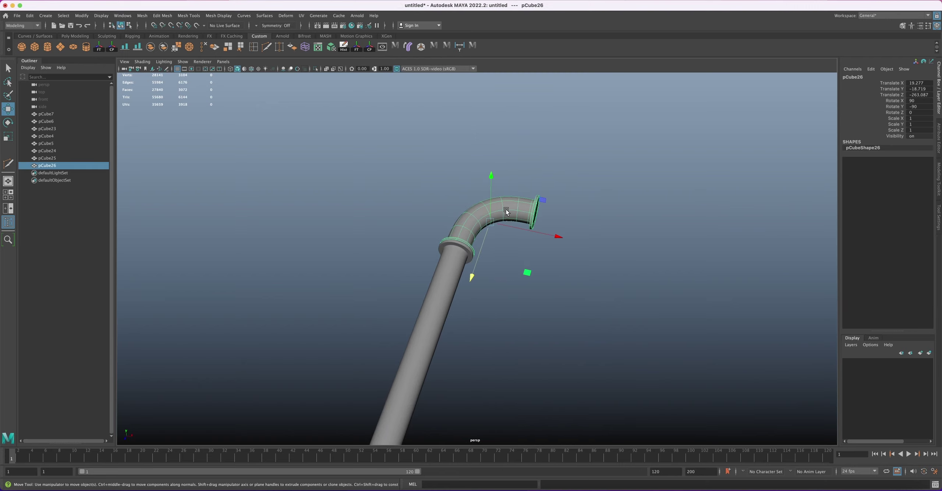
{"action": "key", "text": "ctrl+d"}
{"action": "left_click_drag", "start_coordinate": [559, 235], "coordinate": [628, 250]}
- Rotate elbow pCube27 to Y -180 and seat its flange on pCube26's free end
{"action": "key", "text": "e"}
{"action": "left_click_drag", "start_coordinate": [586, 291], "coordinate": [564, 288]}
{"action": "key", "text": "w"}
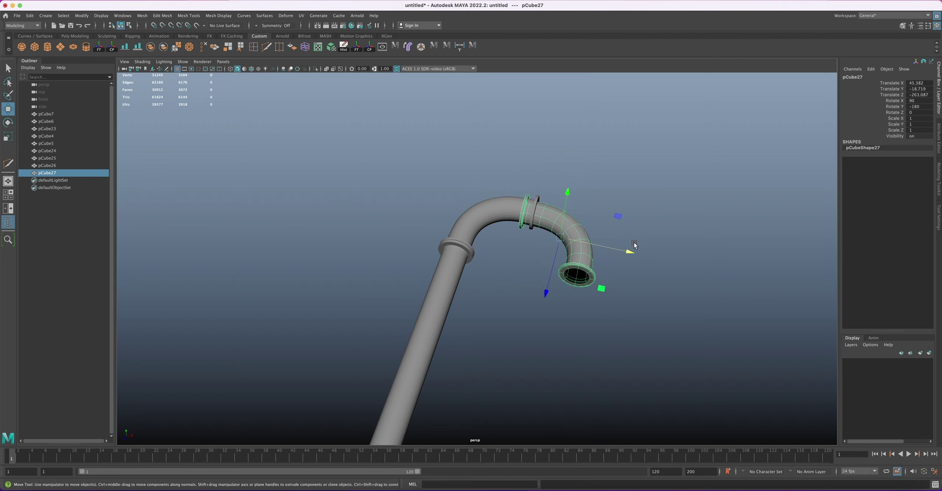
{"action": "left_click_drag", "start_coordinate": [630, 250], "coordinate": [543, 268]}
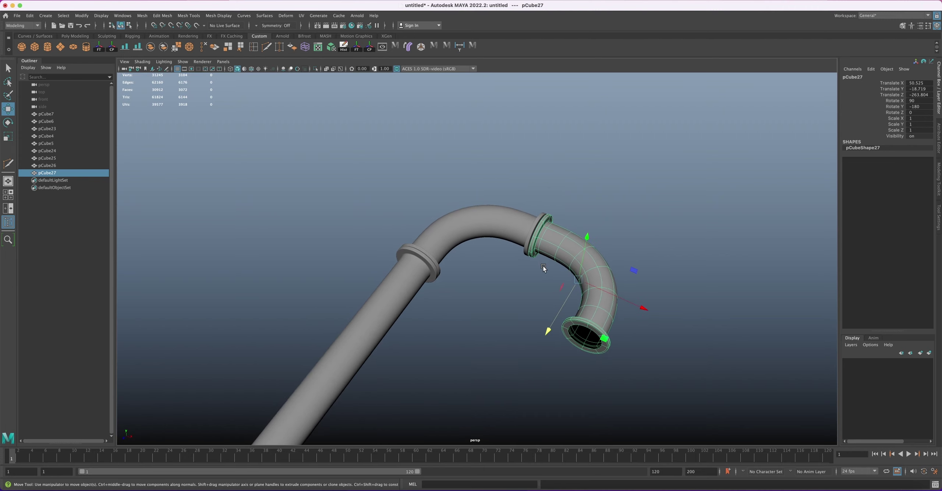
{"action": "left_click_drag", "start_coordinate": [644, 310], "coordinate": [642, 310]}
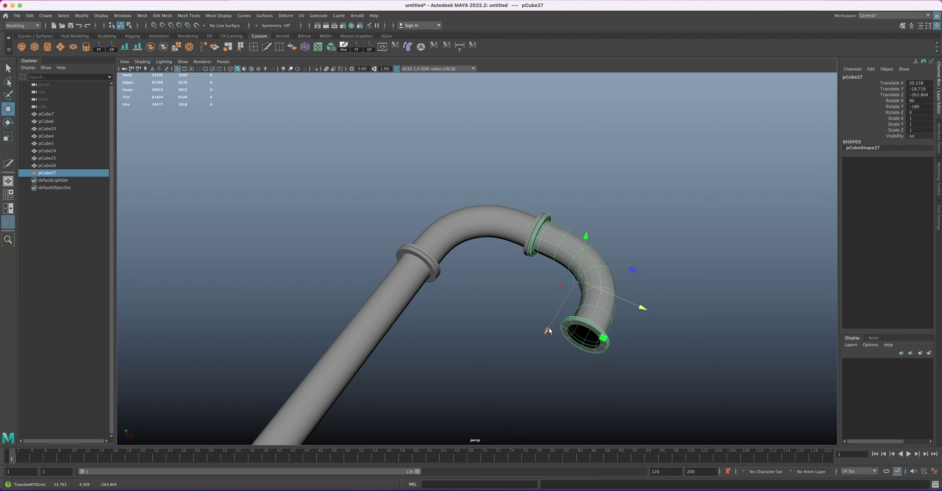
{"action": "left_click_drag", "start_coordinate": [548, 330], "coordinate": [548, 330]}
{"action": "left_click", "coordinate": [664, 265]}
{"action": "right_click_drag", "start_coordinate": [664, 265], "coordinate": [563, 290], "text": "alt"}
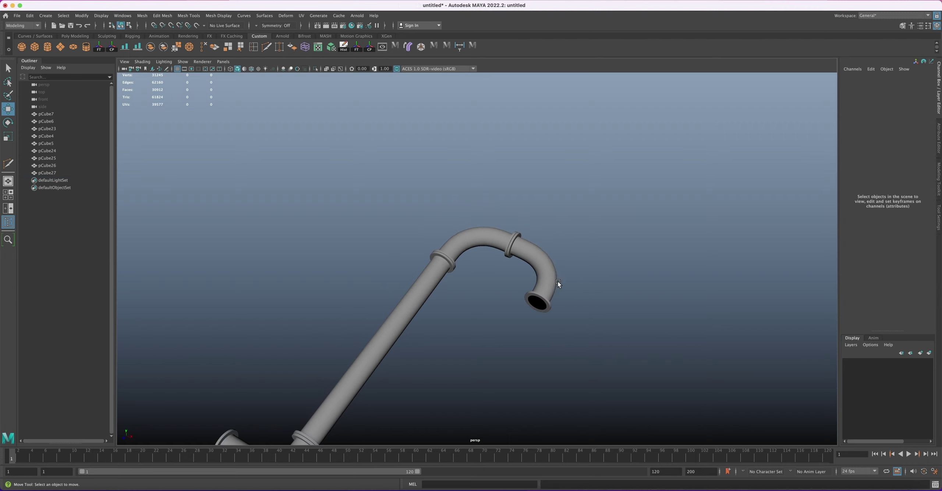
{"action": "left_click_drag", "start_coordinate": [564, 290], "coordinate": [525, 296], "text": "alt"}
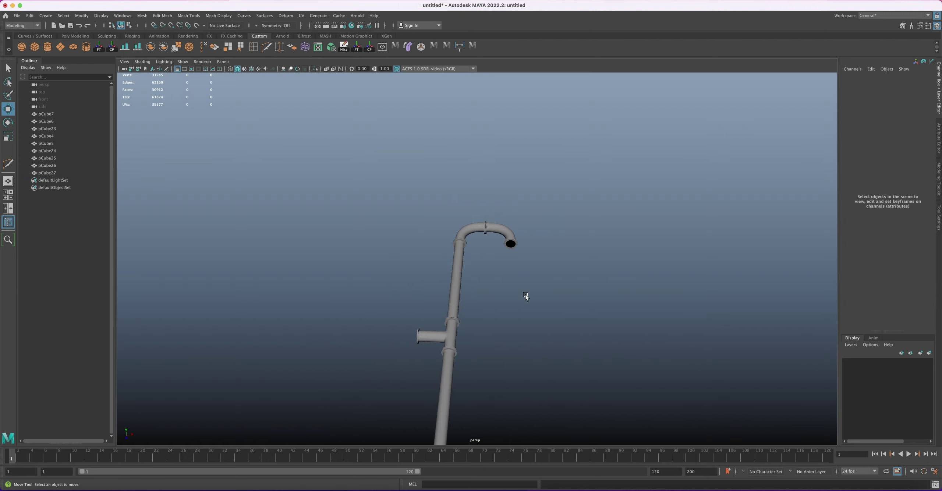
- Duplicate straight pipe pCube25 and seat the copy pCube28 on pCube27's open end
{"action": "left_click", "coordinate": [456, 278]}
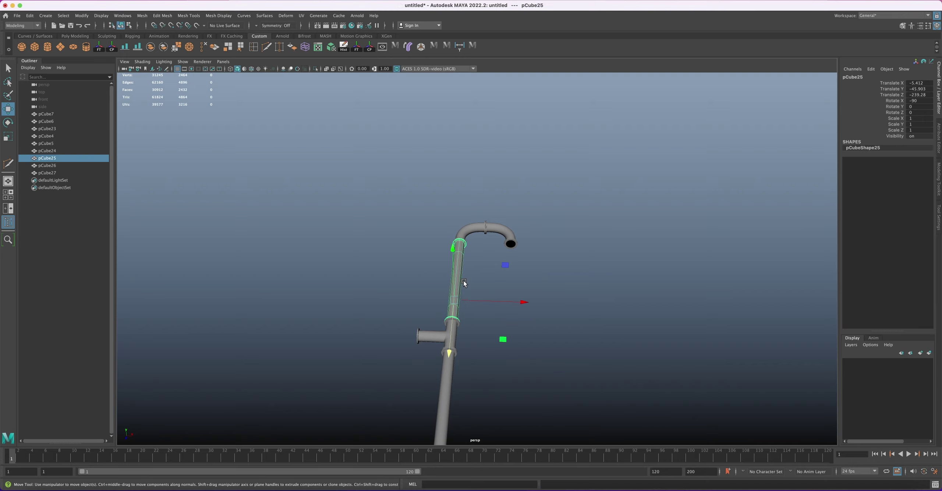
{"action": "key", "text": "ctrl+d"}
{"action": "left_click_drag", "start_coordinate": [524, 303], "coordinate": [431, 260]}
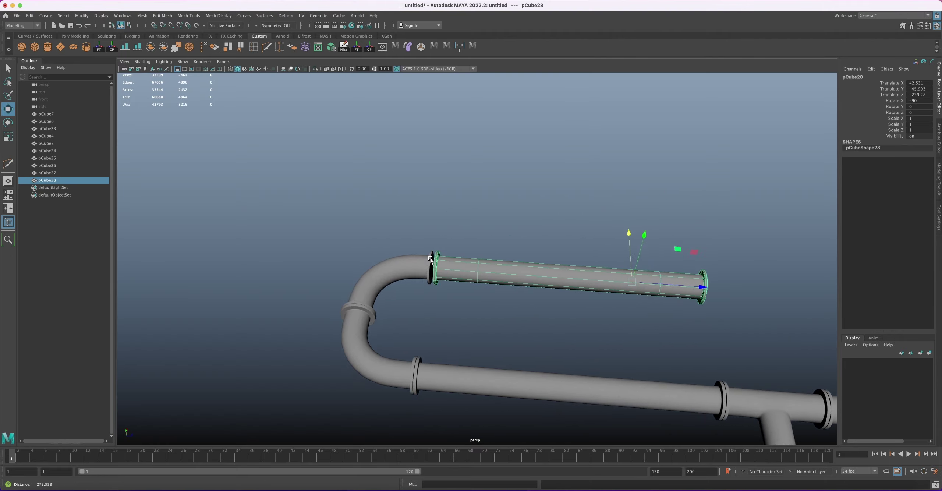
{"action": "right_click_drag", "start_coordinate": [431, 259], "coordinate": [632, 279], "text": "alt"}
{"action": "left_click_drag", "start_coordinate": [748, 294], "coordinate": [744, 293]}
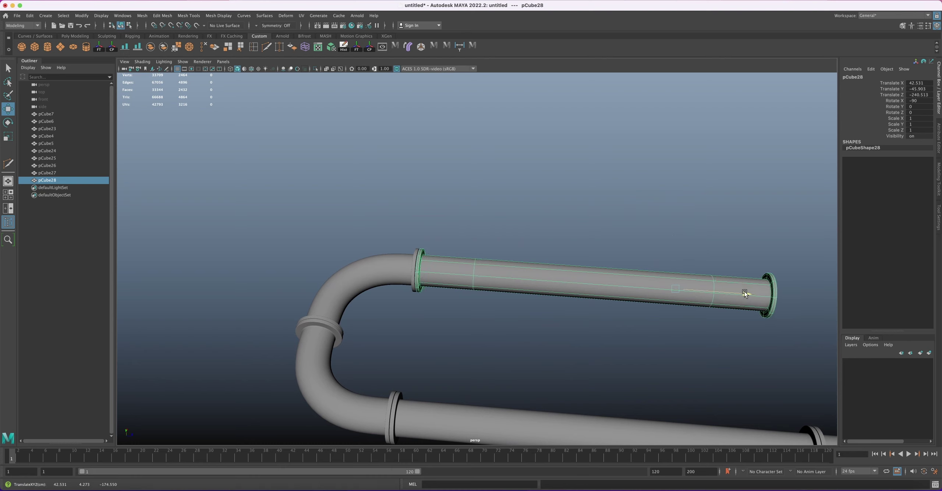
{"action": "left_click", "coordinate": [503, 214]}
{"action": "left_click_drag", "start_coordinate": [503, 214], "coordinate": [546, 312], "text": "alt"}
{"action": "right_click_drag", "start_coordinate": [546, 311], "coordinate": [546, 257], "text": "alt"}
- Duplicate tee pCube5 and move the copy across toward the second pipe
{"action": "left_click", "coordinate": [416, 270]}
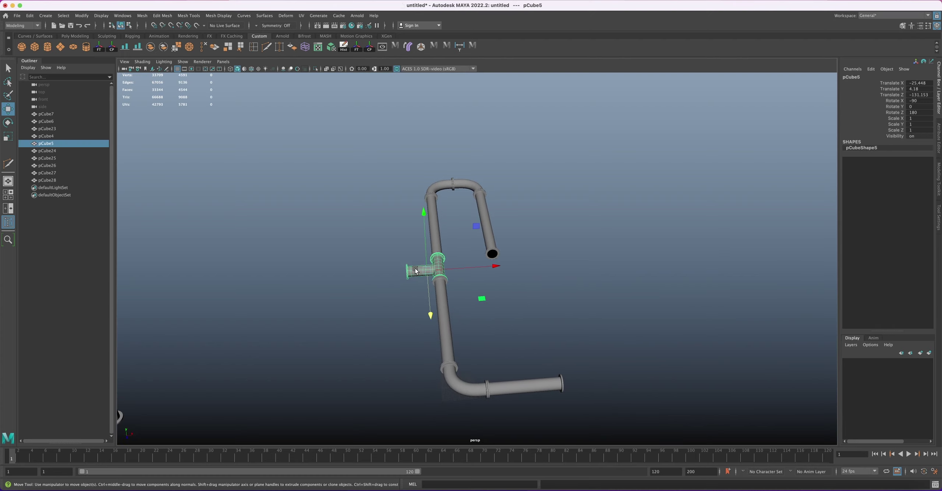
{"action": "key", "text": "ctrl+d"}
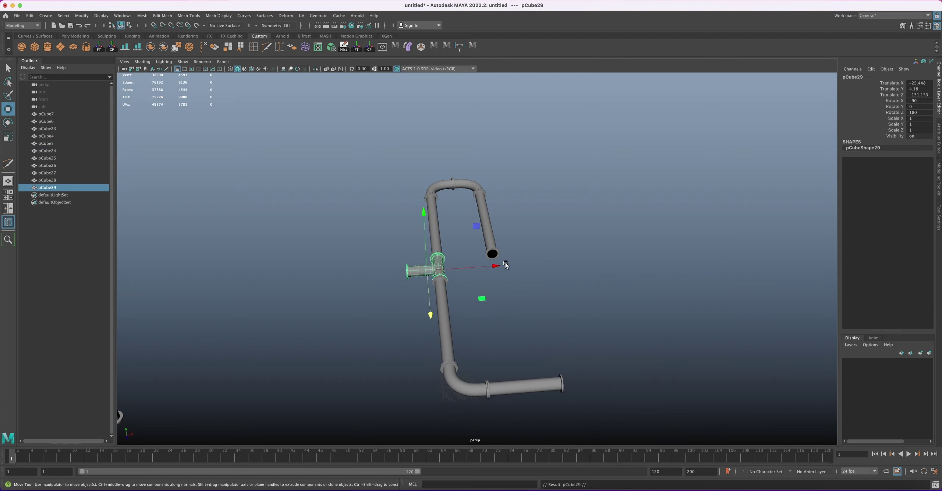
{"action": "left_click_drag", "start_coordinate": [506, 265], "coordinate": [550, 269]}
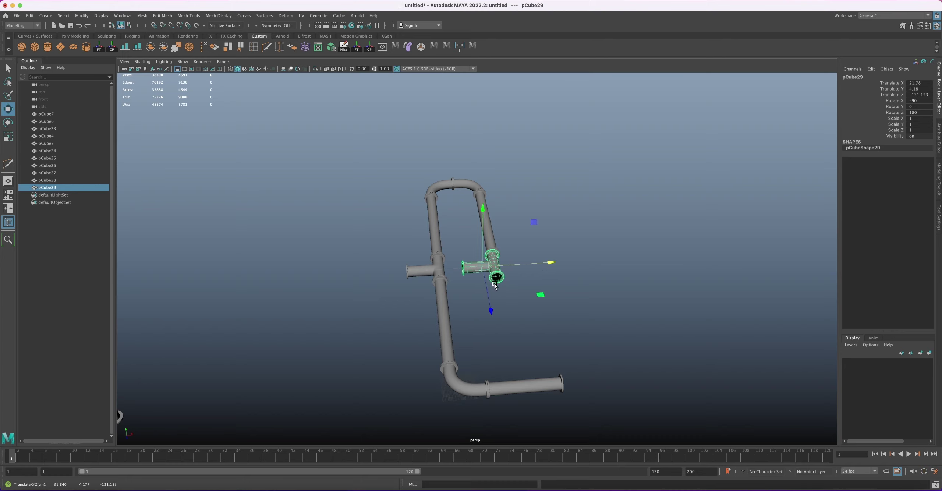
{"action": "left_click_drag", "start_coordinate": [495, 286], "coordinate": [553, 348], "text": "alt"}
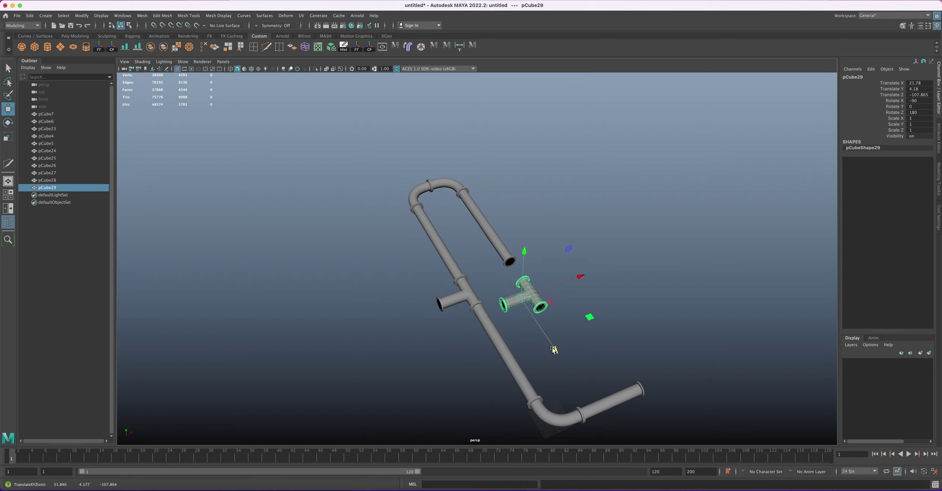
- Shorten pipe pCube28 by selecting and moving its end-ring vertices
{"action": "left_click", "coordinate": [487, 237]}
{"action": "right_click_drag", "start_coordinate": [488, 237], "coordinate": [455, 232]}
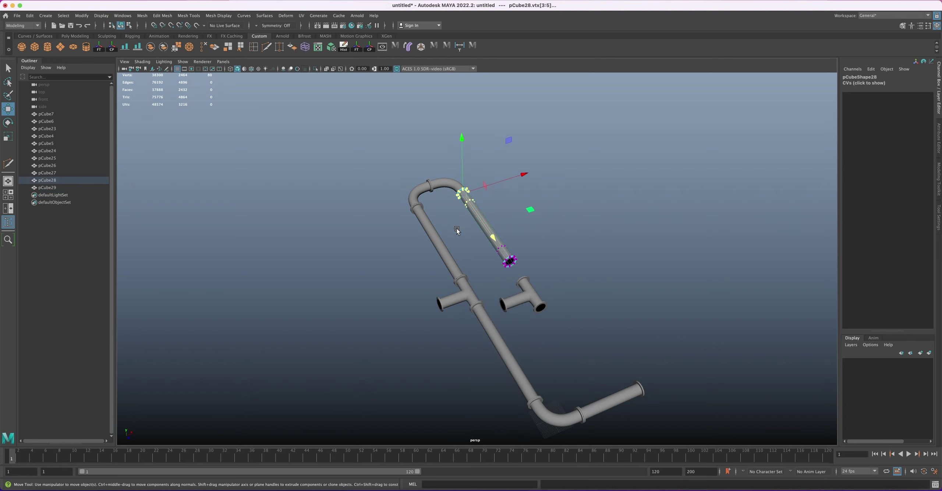
{"action": "left_click_drag", "start_coordinate": [497, 251], "coordinate": [554, 329]}
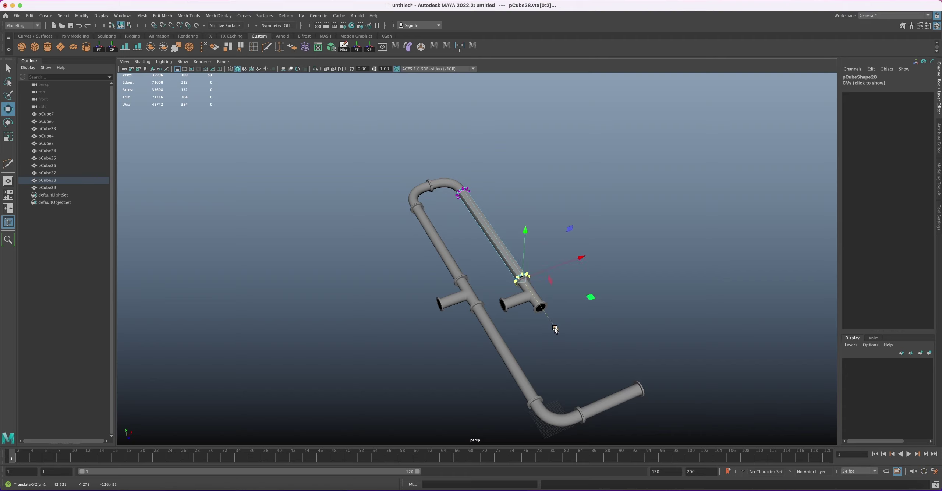
{"action": "key", "text": "3"}
{"action": "scroll", "coordinate": [486, 258], "scroll_direction": "up", "scroll_amount": 10}
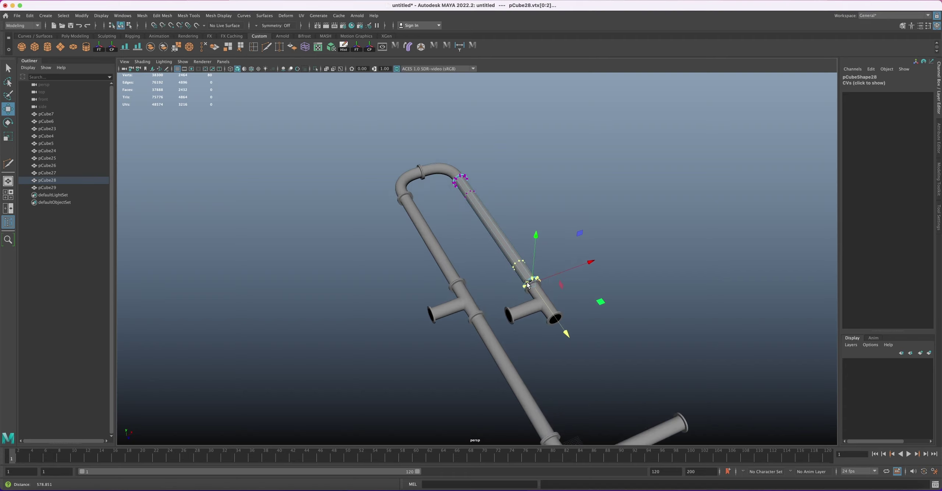
{"action": "scroll", "coordinate": [606, 301], "scroll_direction": "down", "scroll_amount": 10}
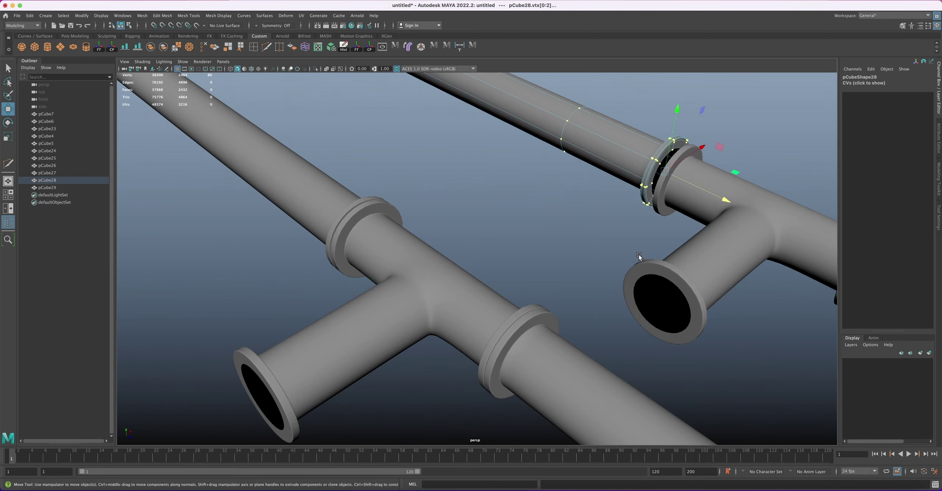
- Slide tee copy pCube29 onto the shortened pipe's end and line it up
{"action": "left_click", "coordinate": [549, 220]}
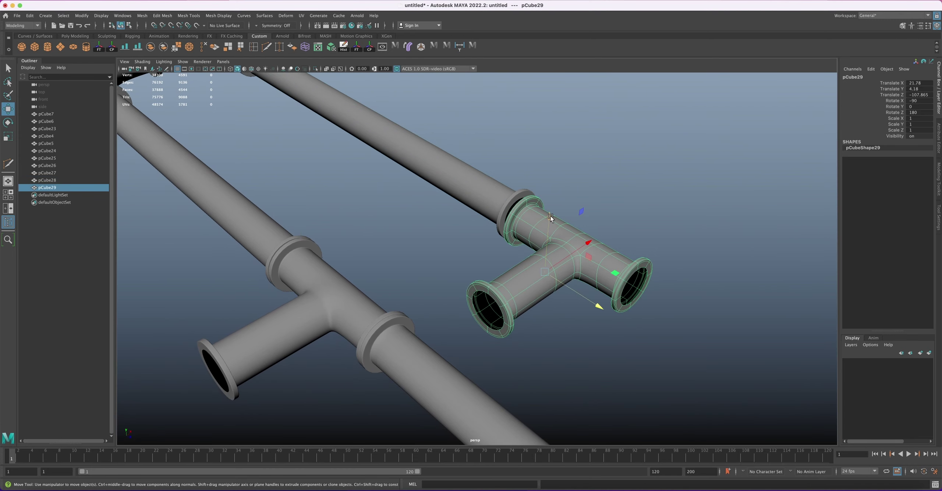
{"action": "left_click_drag", "start_coordinate": [600, 310], "coordinate": [490, 254]}
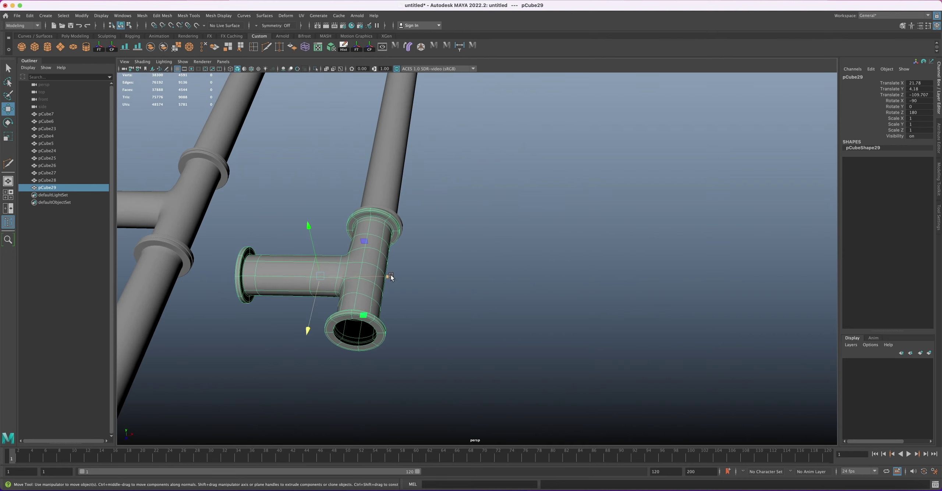
{"action": "left_click_drag", "start_coordinate": [390, 276], "coordinate": [566, 209]}
- Flip tee pCube29 so its branch points outward and realign it at X 42.106
{"action": "left_click", "coordinate": [587, 192]}
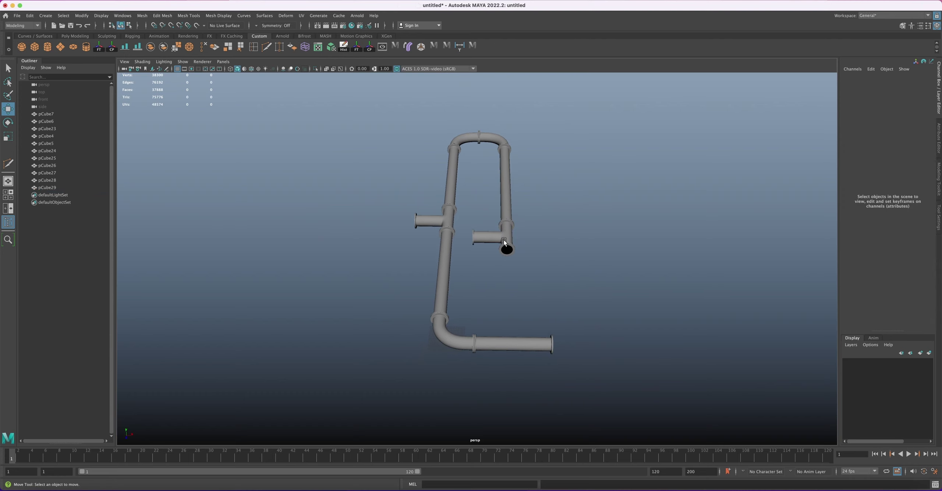
{"action": "left_click_drag", "start_coordinate": [503, 242], "coordinate": [497, 233], "text": "alt"}
{"action": "left_click", "coordinate": [495, 231]}
{"action": "key", "text": "e"}
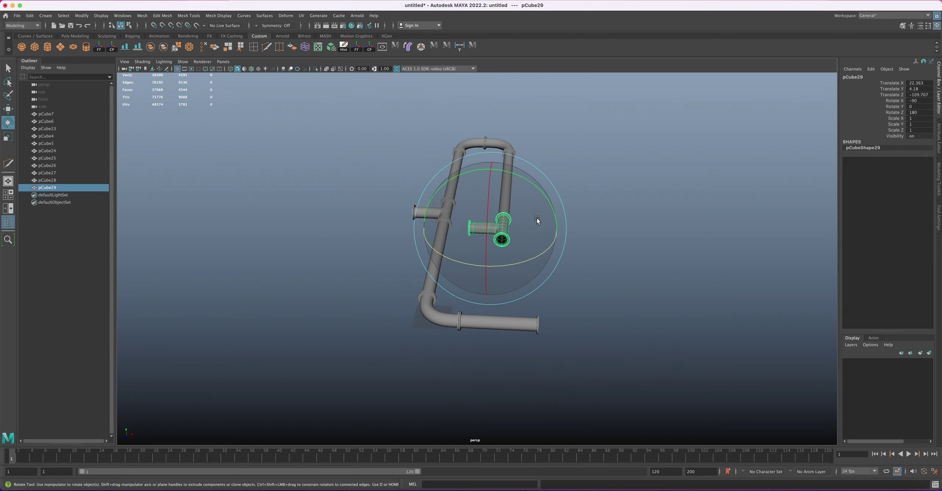
{"action": "left_click_drag", "start_coordinate": [522, 177], "coordinate": [545, 210]}
{"action": "key", "text": "w"}
{"action": "right_click_drag", "start_coordinate": [544, 211], "coordinate": [603, 304], "text": "alt"}
{"action": "left_click_drag", "start_coordinate": [603, 303], "coordinate": [551, 298], "text": "alt"}
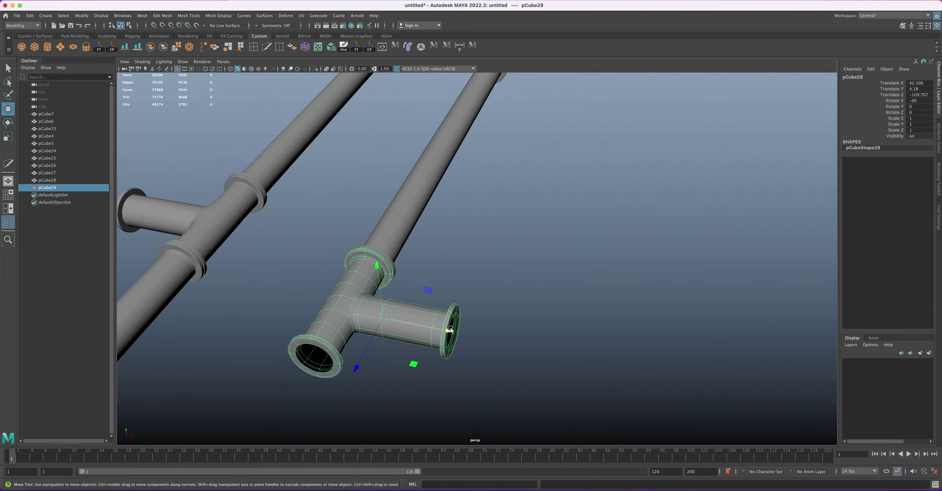
{"action": "middle_click_drag", "start_coordinate": [450, 329], "coordinate": [451, 330]}
{"action": "left_click", "coordinate": [591, 258]}
{"action": "scroll", "coordinate": [600, 266], "scroll_direction": "down", "scroll_amount": 5}
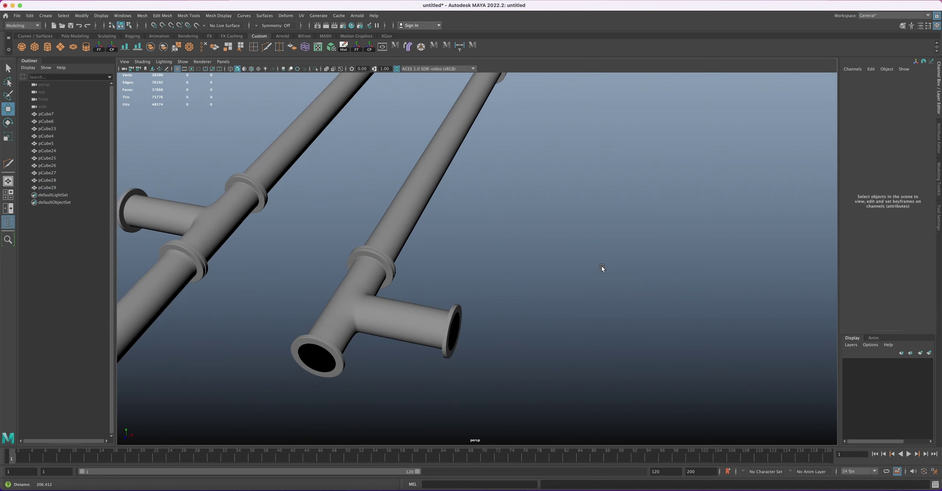
{"action": "left_click_drag", "start_coordinate": [600, 266], "coordinate": [481, 211], "text": "alt"}
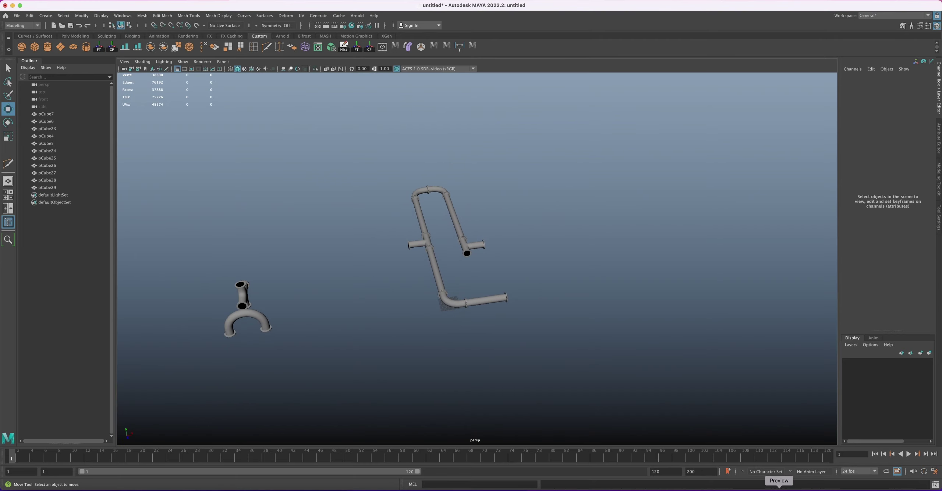
{"action": "left_click", "coordinate": [857, 487]}
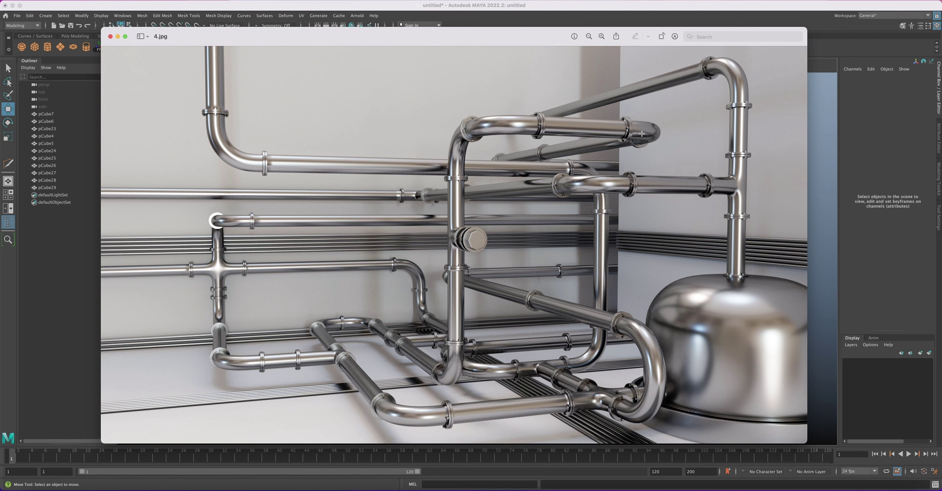
{"action": "left_click", "coordinate": [117, 36]}
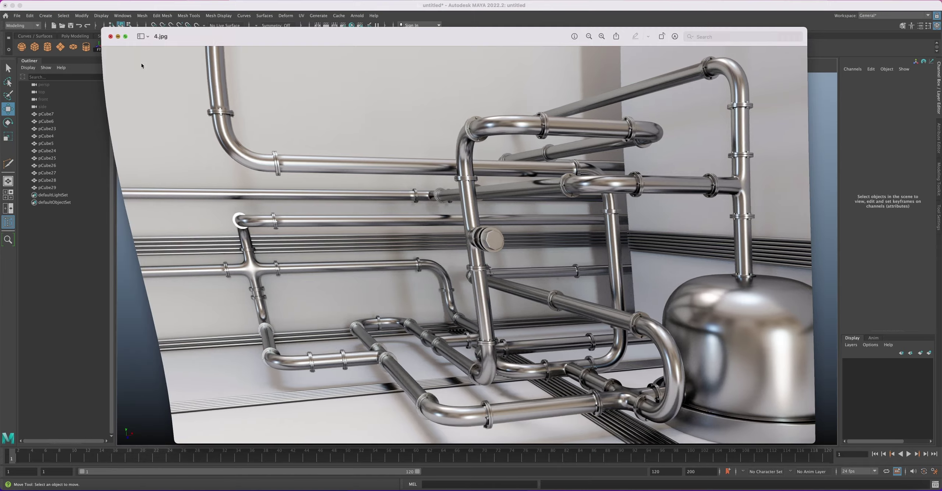
{"action": "left_click_drag", "start_coordinate": [376, 275], "coordinate": [472, 263], "text": "alt"}
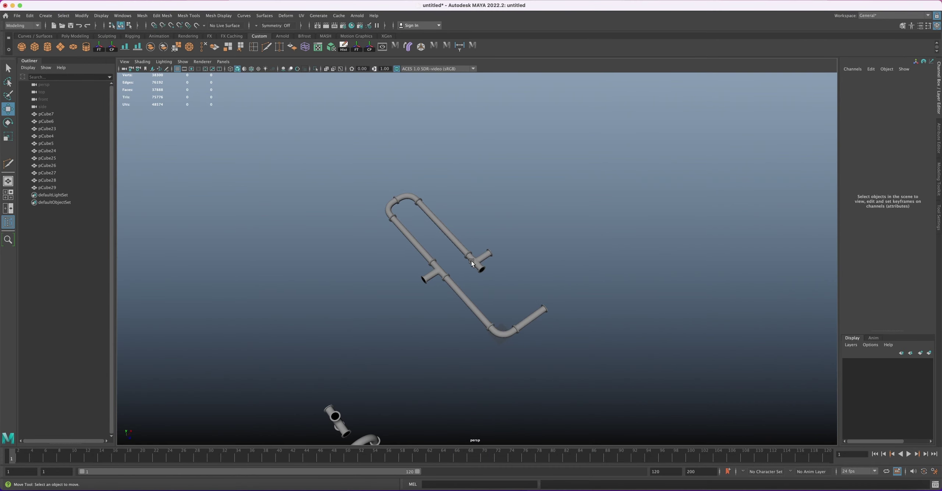
{"action": "scroll", "coordinate": [474, 304], "scroll_direction": "up", "scroll_amount": 5}
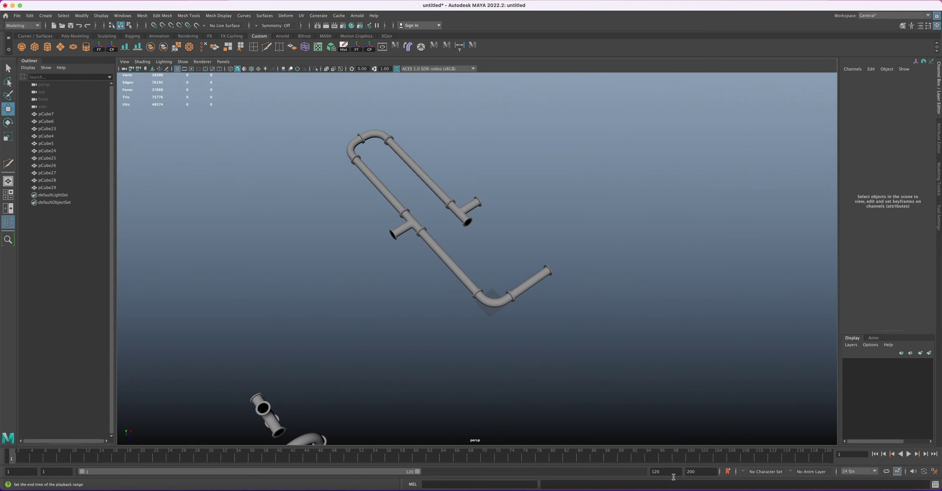
{"action": "left_click", "coordinate": [796, 487]}
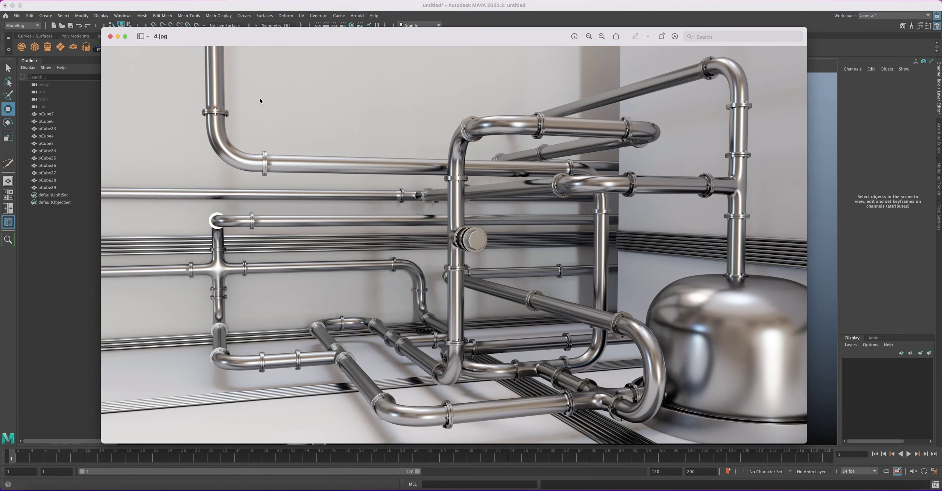
{"action": "left_click", "coordinate": [117, 37]}
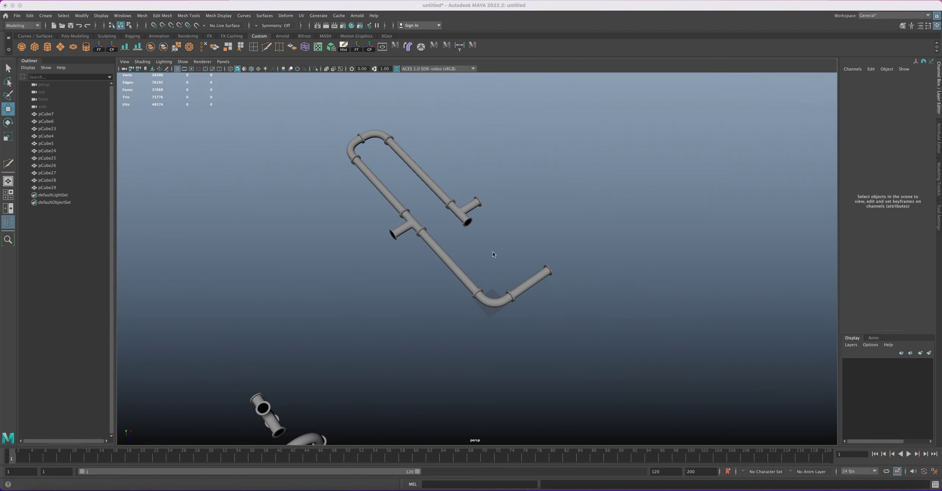
- Duplicate straight pipe pCube7 and slide the copy along the upper run to the tee flange
{"action": "left_click", "coordinate": [449, 255]}
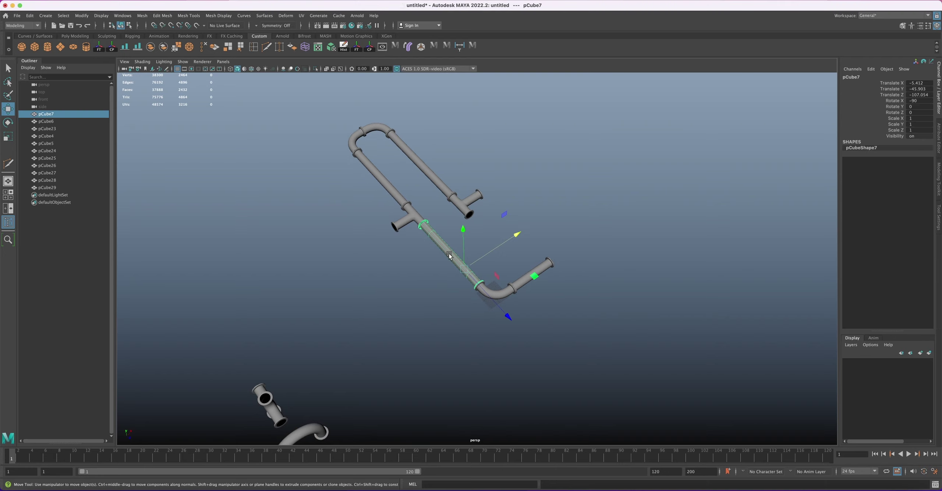
{"action": "key", "text": "super+d"}
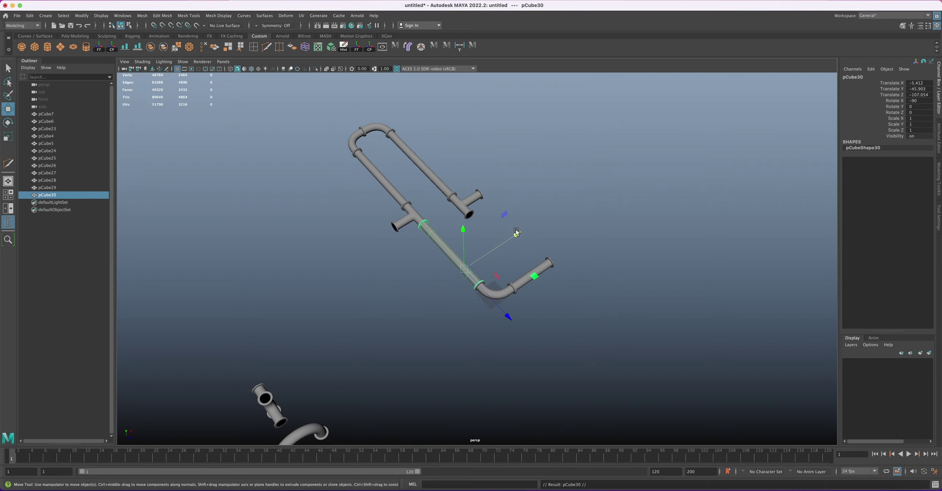
{"action": "left_click_drag", "start_coordinate": [516, 232], "coordinate": [557, 224]}
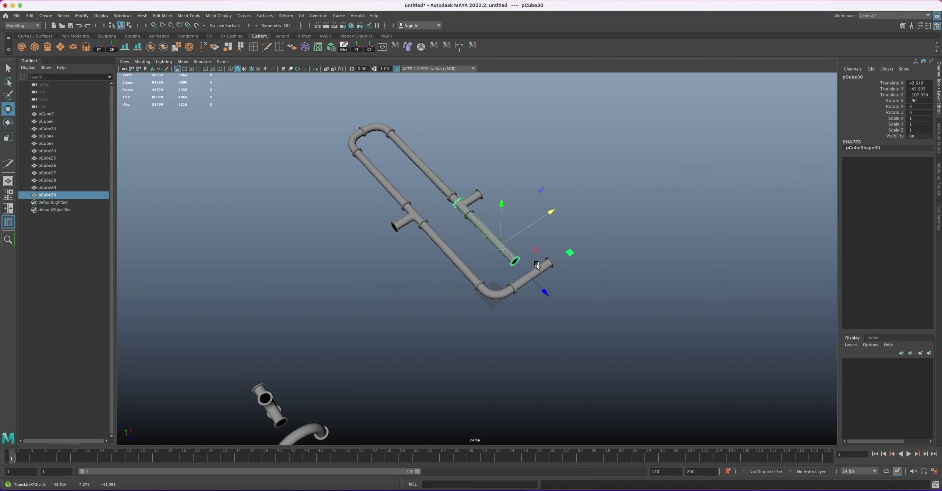
{"action": "left_click_drag", "start_coordinate": [542, 292], "coordinate": [555, 305]}
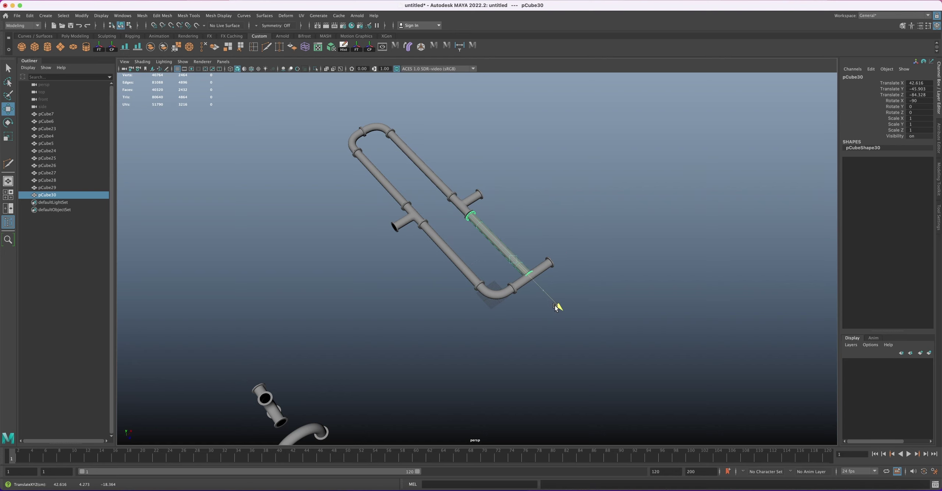
{"action": "left_click_drag", "start_coordinate": [498, 240], "coordinate": [515, 250], "text": "alt"}
{"action": "scroll", "coordinate": [532, 242], "scroll_direction": "up", "scroll_amount": 6}
{"action": "scroll", "coordinate": [479, 251], "scroll_direction": "up", "scroll_amount": 3}
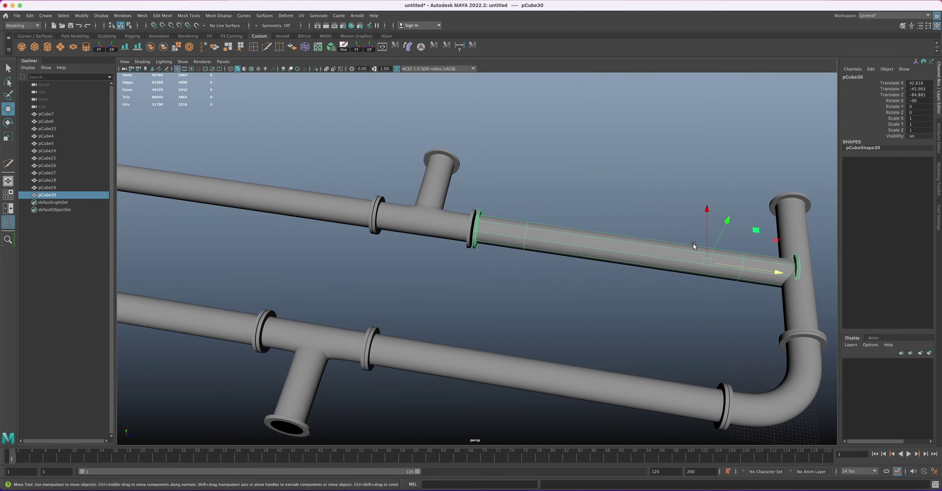
{"action": "left_click_drag", "start_coordinate": [777, 272], "coordinate": [776, 273]}
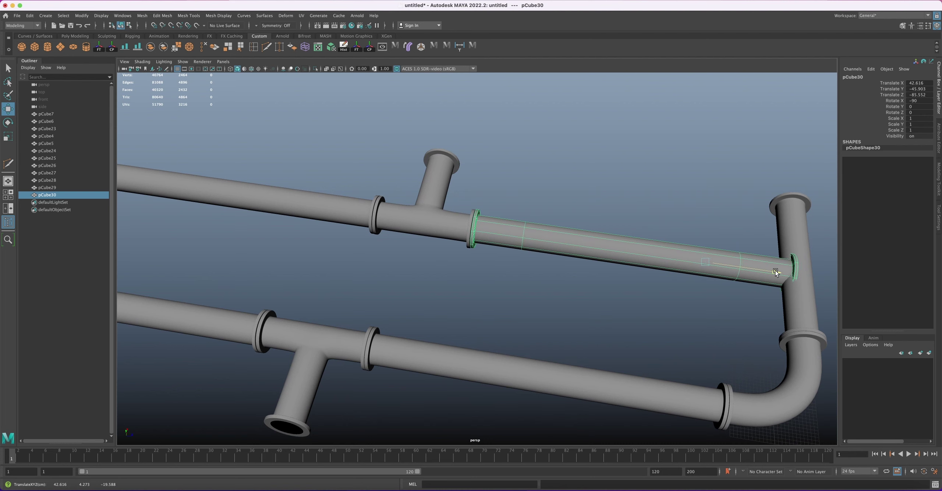
{"action": "left_click_drag", "start_coordinate": [775, 273], "coordinate": [571, 278], "text": "alt"}
- Shorten the copied pipe by pulling its far-end vertex ring inward
{"action": "key", "text": "1"}
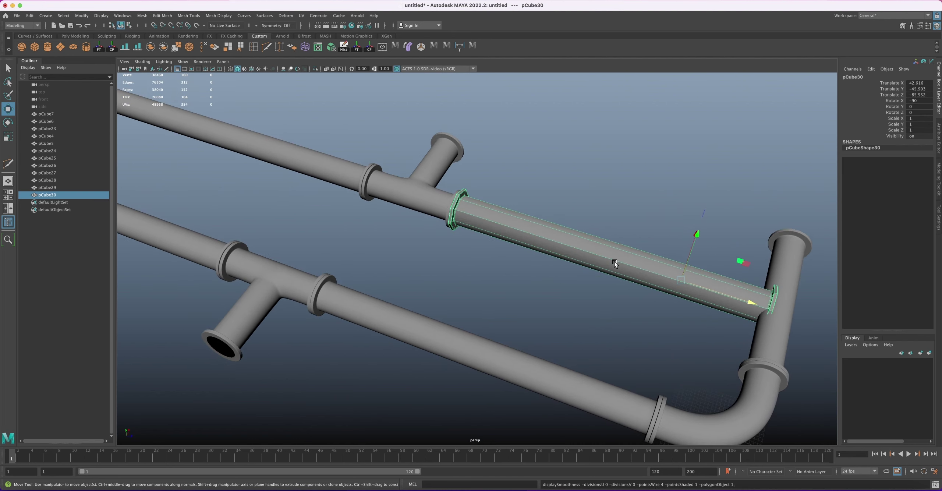
{"action": "right_click_drag", "start_coordinate": [614, 261], "coordinate": [594, 263]}
{"action": "left_click_drag", "start_coordinate": [594, 263], "coordinate": [647, 294], "text": "alt"}
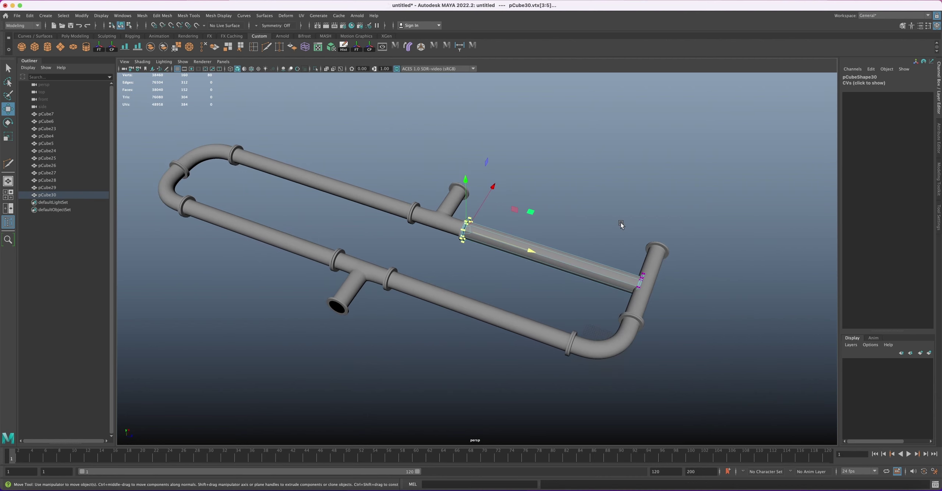
{"action": "left_click_drag", "start_coordinate": [621, 257], "coordinate": [705, 348]}
{"action": "left_click_drag", "start_coordinate": [707, 309], "coordinate": [602, 287]}
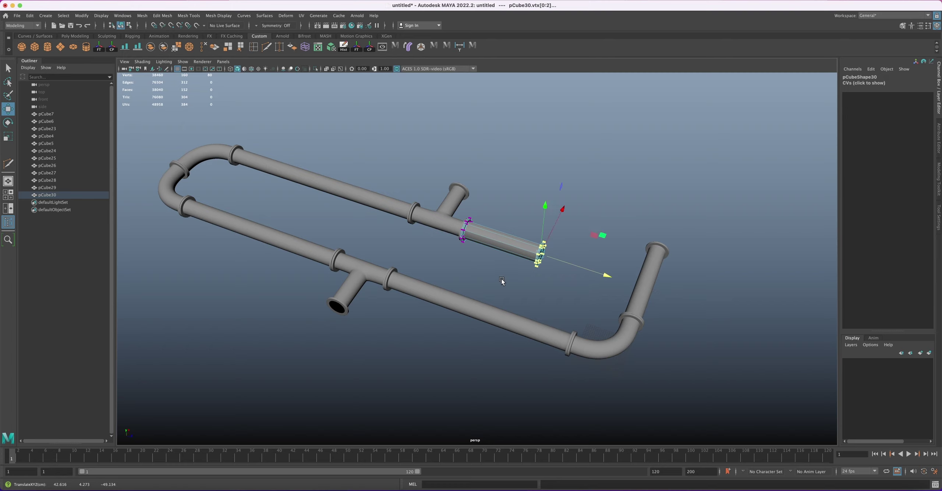
{"action": "right_click_drag", "start_coordinate": [486, 242], "coordinate": [515, 273]}
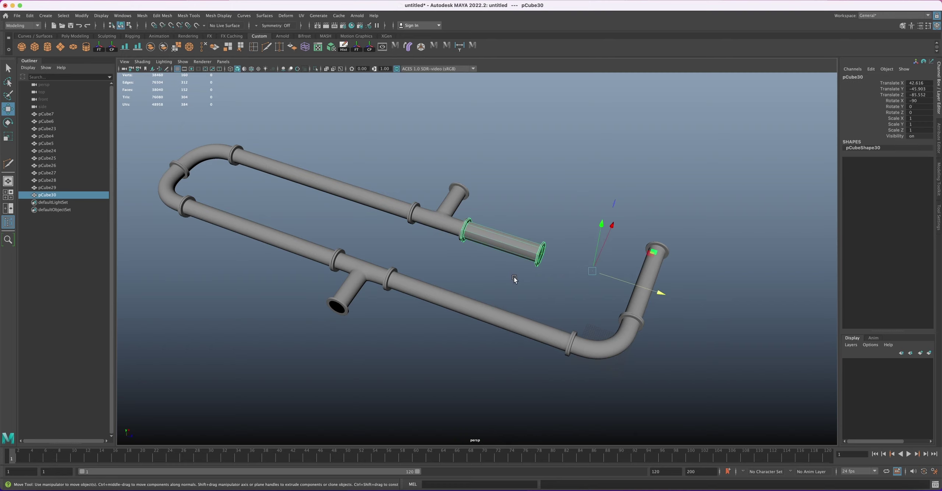
{"action": "left_click", "coordinate": [515, 273]}
{"action": "left_click_drag", "start_coordinate": [515, 274], "coordinate": [469, 225], "text": "alt"}
- Fine-tune the shortened pipe pCube30's position along its length, at X 42.44
{"action": "left_click", "coordinate": [512, 199]}
{"action": "scroll", "coordinate": [469, 225], "scroll_direction": "up", "scroll_amount": 2}
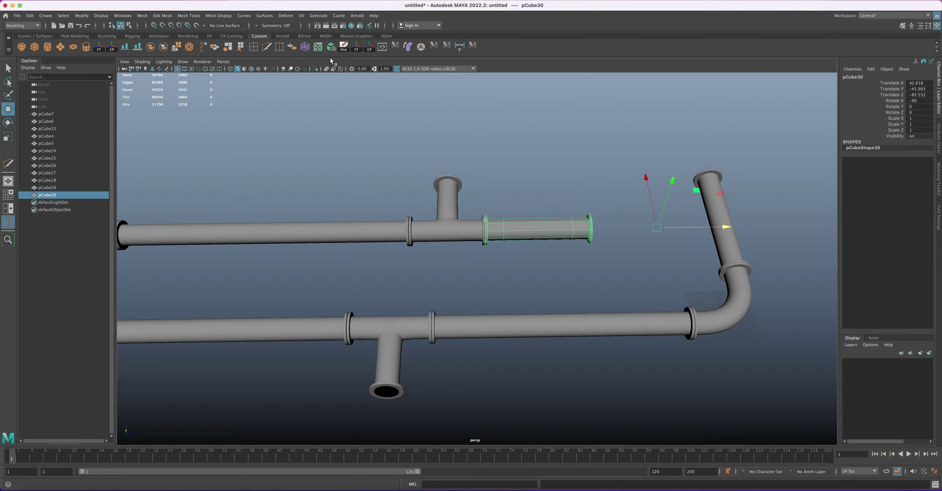
{"action": "right_click_drag", "start_coordinate": [498, 210], "coordinate": [575, 274], "text": "alt"}
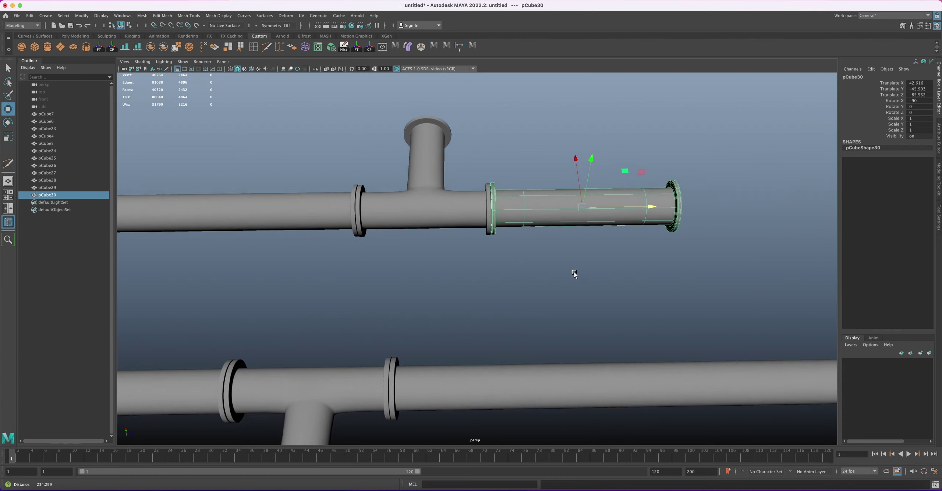
{"action": "left_click_drag", "start_coordinate": [574, 274], "coordinate": [543, 250], "text": "alt"}
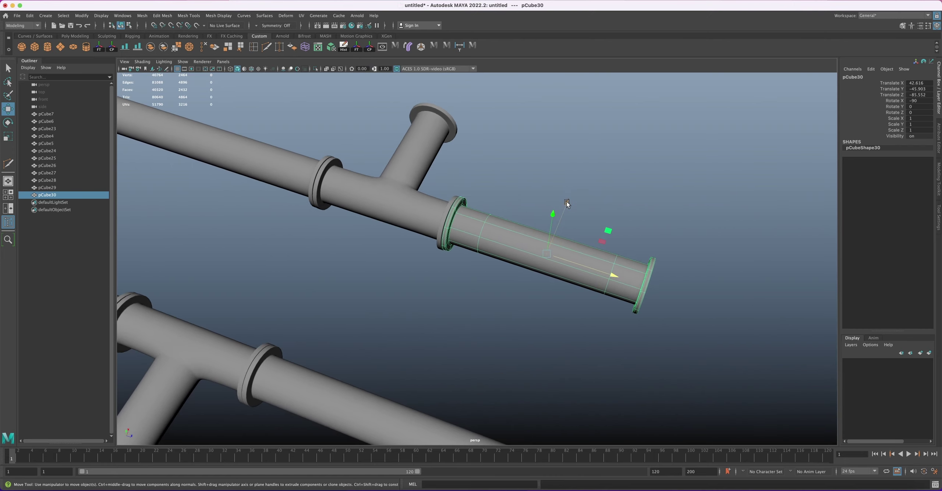
{"action": "left_click_drag", "start_coordinate": [566, 202], "coordinate": [563, 204]}
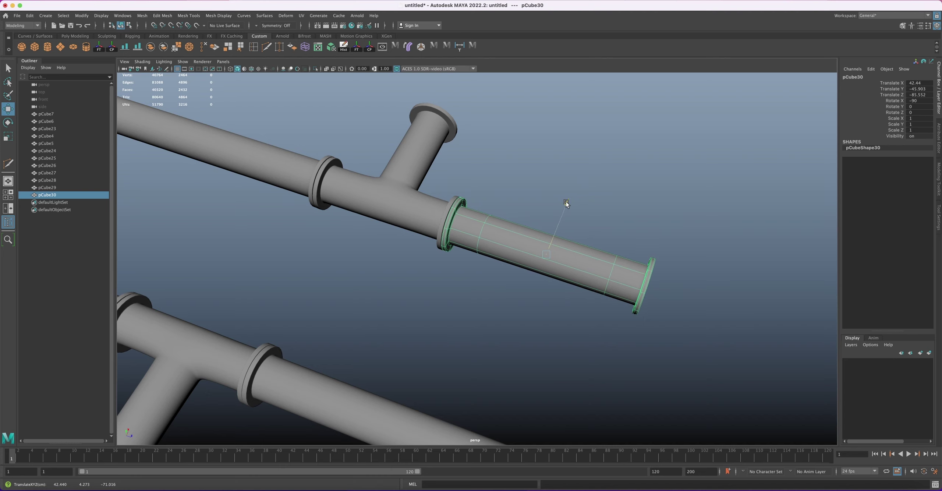
{"action": "left_click", "coordinate": [500, 288]}
{"action": "left_click_drag", "start_coordinate": [500, 288], "coordinate": [476, 256], "text": "alt"}
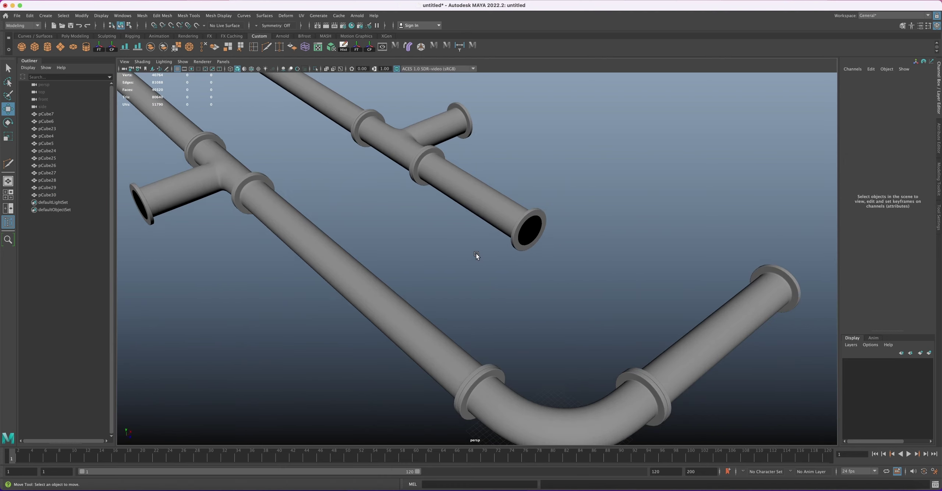
{"action": "left_click", "coordinate": [490, 217]}
{"action": "key", "text": "f"}
{"action": "left_click_drag", "start_coordinate": [493, 228], "coordinate": [433, 357], "text": "alt"}
- Duplicate elbow pCube23 and rotate the copy pCube31 90 degrees to face the open end
{"action": "left_click", "coordinate": [444, 346]}
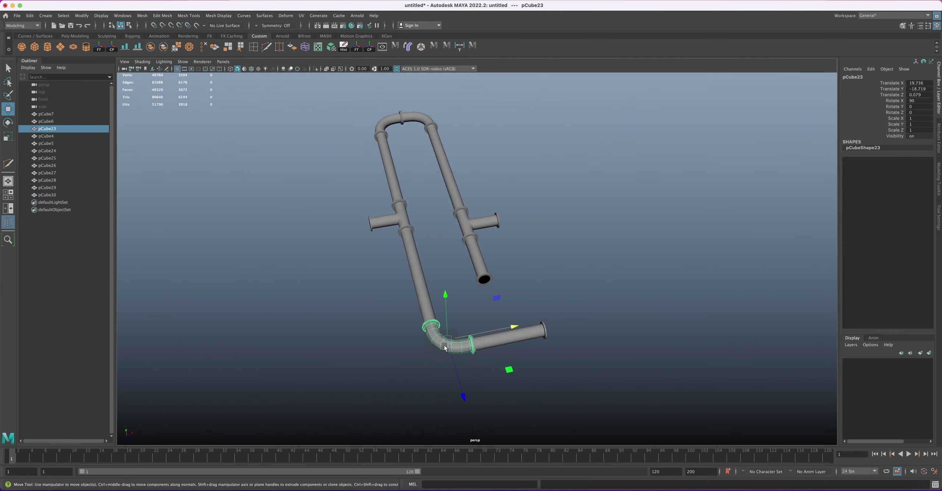
{"action": "key", "text": "ctrl+d"}
{"action": "left_click_drag", "start_coordinate": [515, 326], "coordinate": [576, 323]}
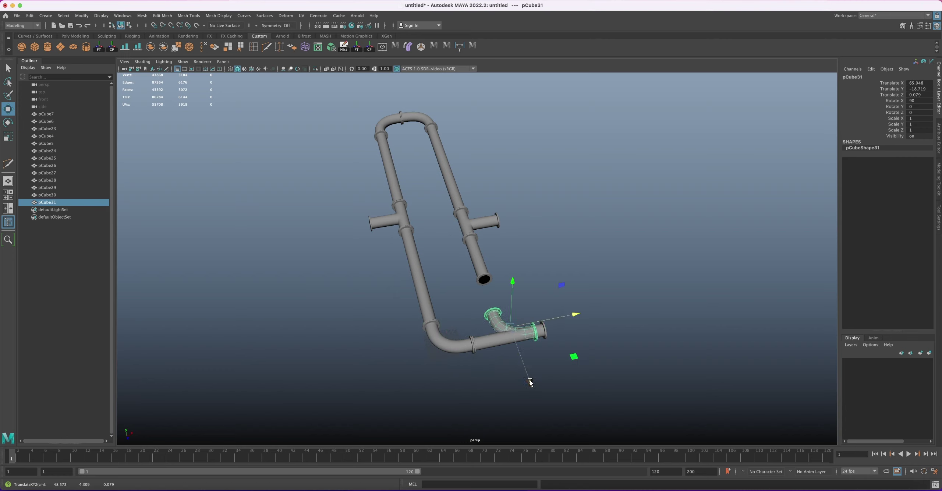
{"action": "left_click_drag", "start_coordinate": [531, 380], "coordinate": [517, 341]}
{"action": "key", "text": "e"}
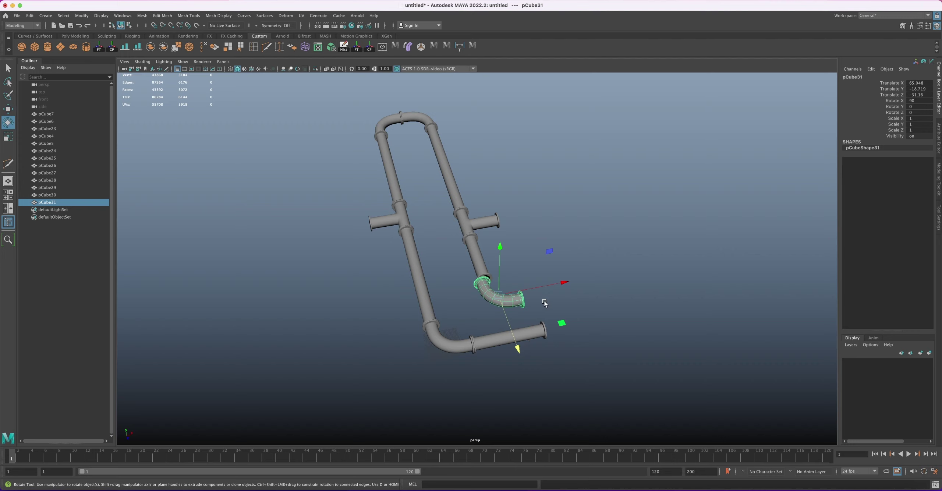
{"action": "left_click_drag", "start_coordinate": [514, 304], "coordinate": [556, 305], "text": "alt"}
{"action": "key", "text": "w"}
- Seat elbow pCube31 on pCube30's open end, fitted against the flange
{"action": "right_click_drag", "start_coordinate": [557, 305], "coordinate": [629, 338], "text": "alt"}
{"action": "scroll", "coordinate": [563, 270], "scroll_direction": "up", "scroll_amount": 5}
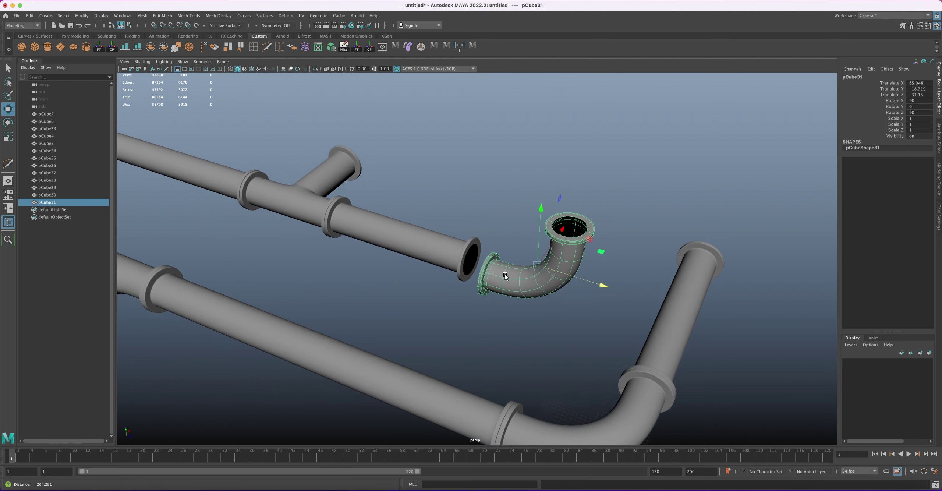
{"action": "middle_click_drag", "start_coordinate": [553, 218], "coordinate": [573, 228]}
{"action": "left_click_drag", "start_coordinate": [535, 207], "coordinate": [504, 264]}
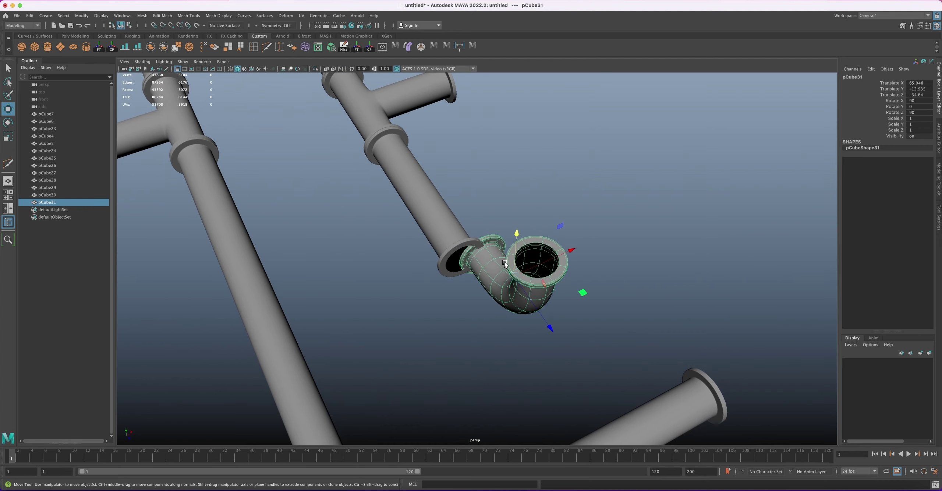
{"action": "left_click_drag", "start_coordinate": [571, 249], "coordinate": [559, 253]}
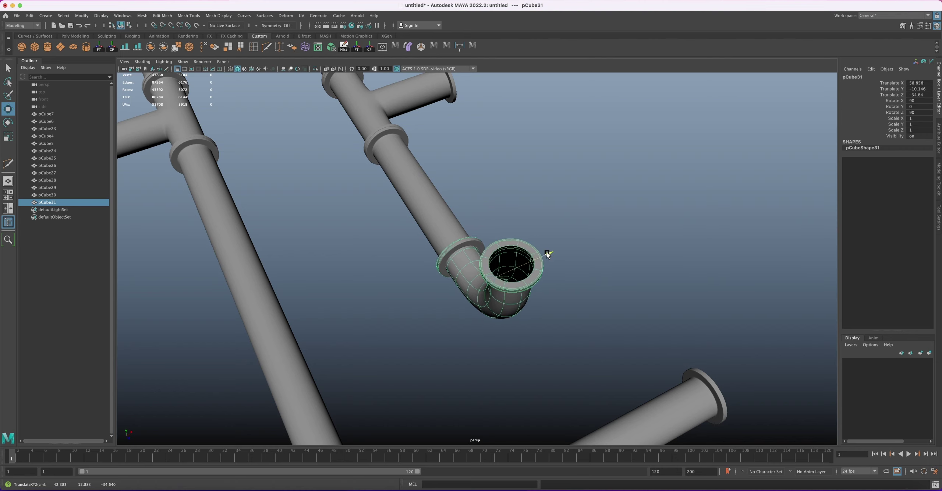
{"action": "left_click_drag", "start_coordinate": [524, 331], "coordinate": [502, 295]}
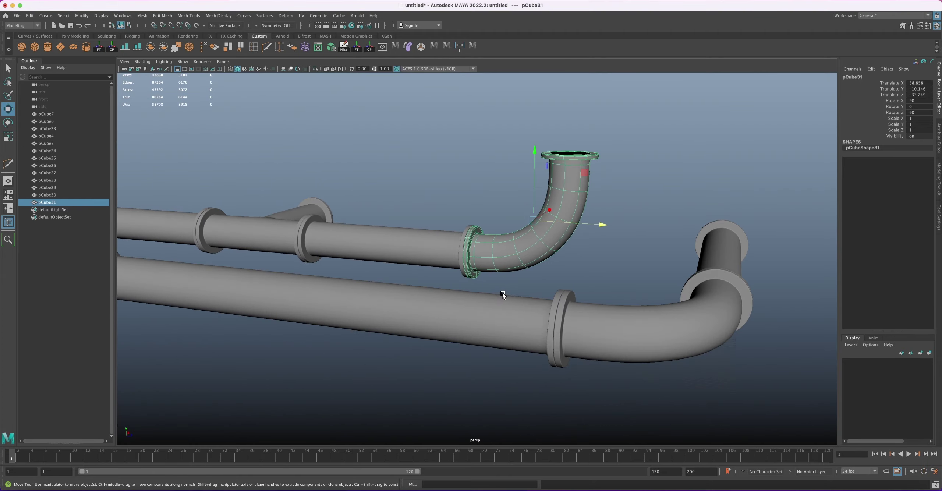
{"action": "left_click", "coordinate": [574, 265]}
{"action": "left_click_drag", "start_coordinate": [574, 266], "coordinate": [358, 223], "text": "alt"}
- Move the U-shaped pipe pieces right toward the pipe run
{"action": "left_click_drag", "start_coordinate": [190, 205], "coordinate": [174, 288]}
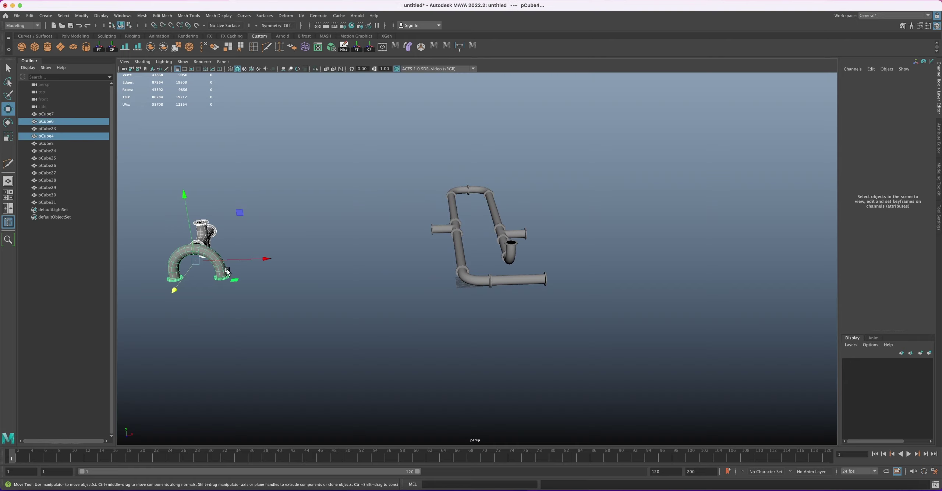
{"action": "left_click_drag", "start_coordinate": [263, 263], "coordinate": [458, 203]}
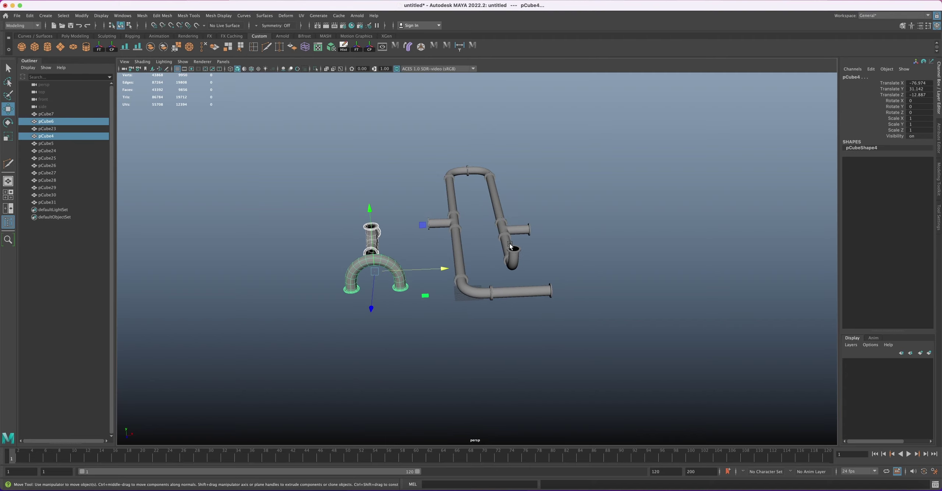
{"action": "middle_click_drag", "start_coordinate": [507, 232], "coordinate": [488, 254]}
- Orbit around the pipe assembly to inspect the U-bend and run from several angles
{"action": "left_click_drag", "start_coordinate": [487, 254], "coordinate": [488, 250], "text": "alt"}
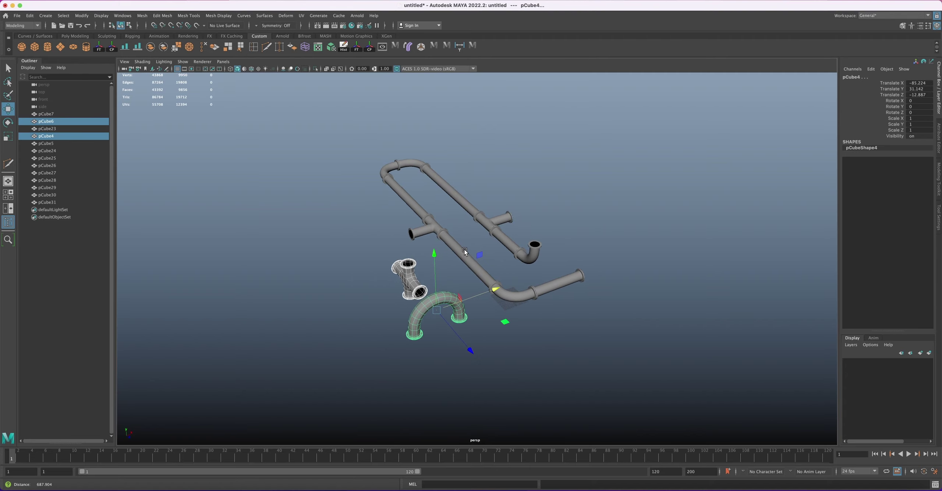
{"action": "right_click_drag", "start_coordinate": [488, 250], "coordinate": [560, 286], "text": "alt"}
{"action": "mouse_move", "coordinate": [561, 286]}
{"action": "left_mouse_down", "text": "alt"}
{"action": "mouse_move", "coordinate": [552, 279]}
{"action": "mouse_move", "coordinate": [562, 286]}
{"action": "left_mouse_up", "text": "alt"}
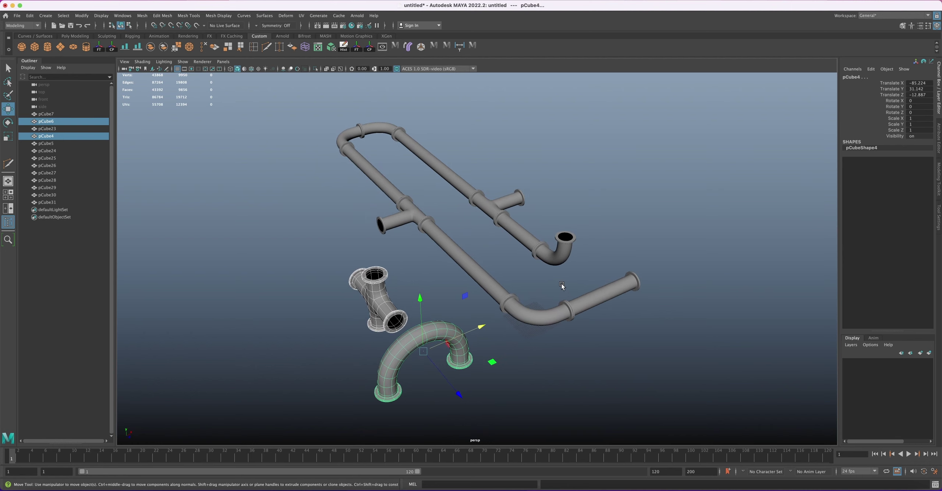
{"action": "mouse_move", "coordinate": [499, 288]}
{"action": "left_mouse_down", "text": "alt"}
{"action": "mouse_move", "coordinate": [474, 279]}
{"action": "mouse_move", "coordinate": [482, 286]}
{"action": "left_mouse_up", "text": "alt"}
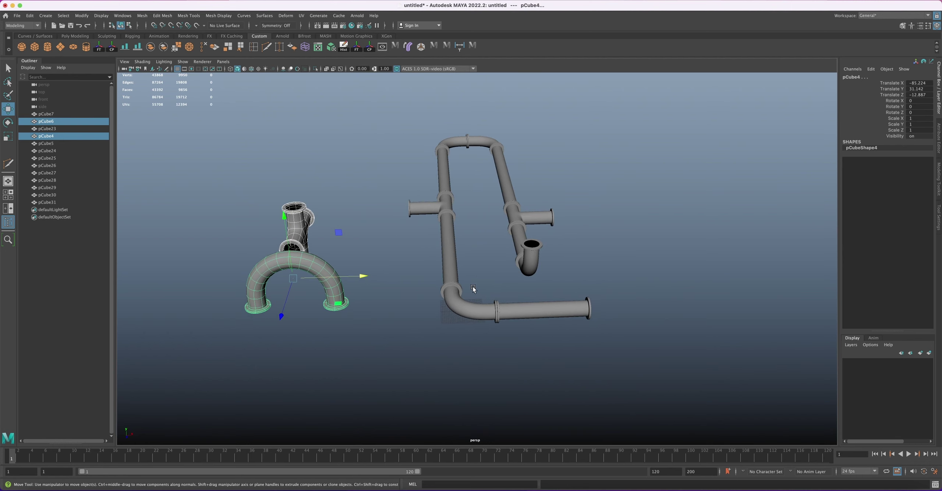
{"action": "left_click_drag", "start_coordinate": [504, 218], "coordinate": [426, 172], "text": "alt"}
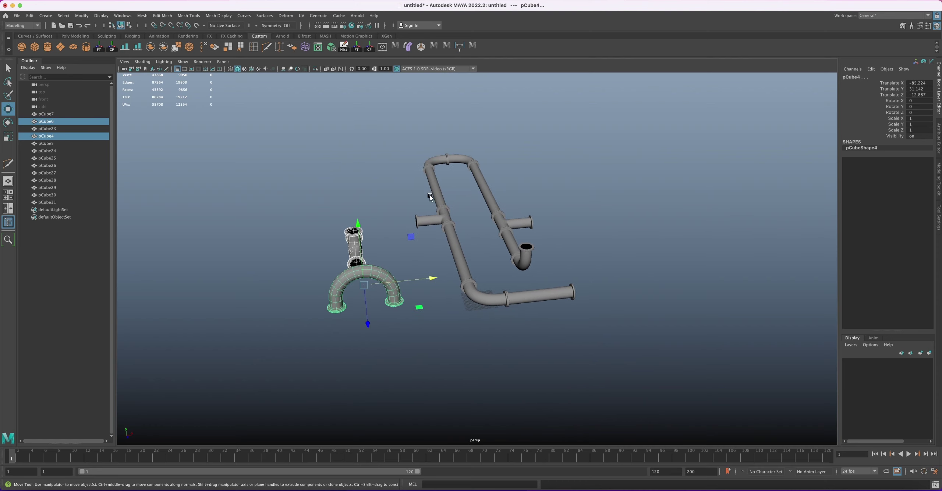
{"action": "left_click_drag", "start_coordinate": [507, 257], "coordinate": [504, 249], "text": "alt"}
{"action": "left_click_drag", "start_coordinate": [319, 150], "coordinate": [481, 251]}
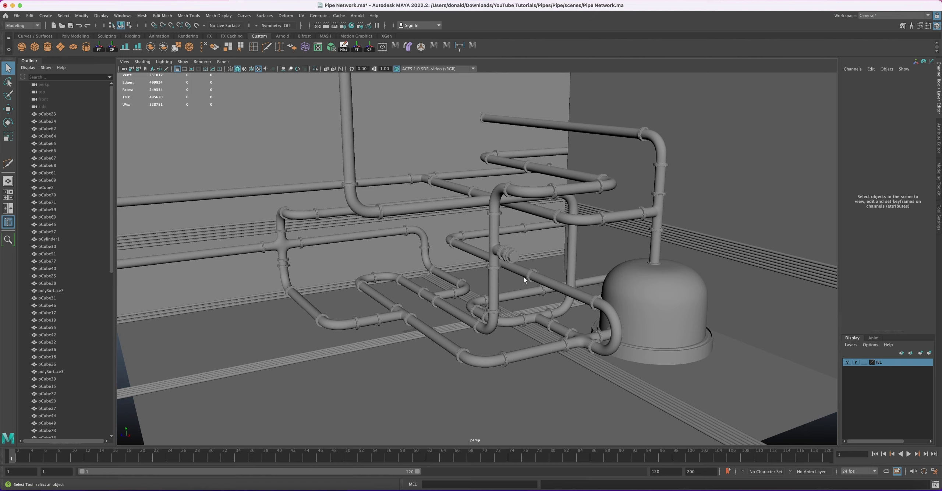
{"action": "right_click_drag", "start_coordinate": [524, 277], "coordinate": [485, 273], "text": "alt"}
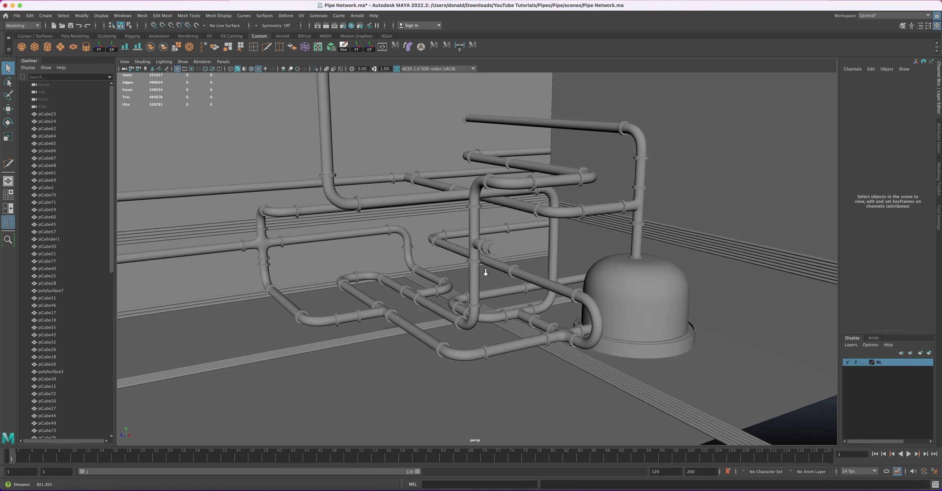
{"action": "left_click_drag", "start_coordinate": [485, 272], "coordinate": [517, 285], "text": "alt"}
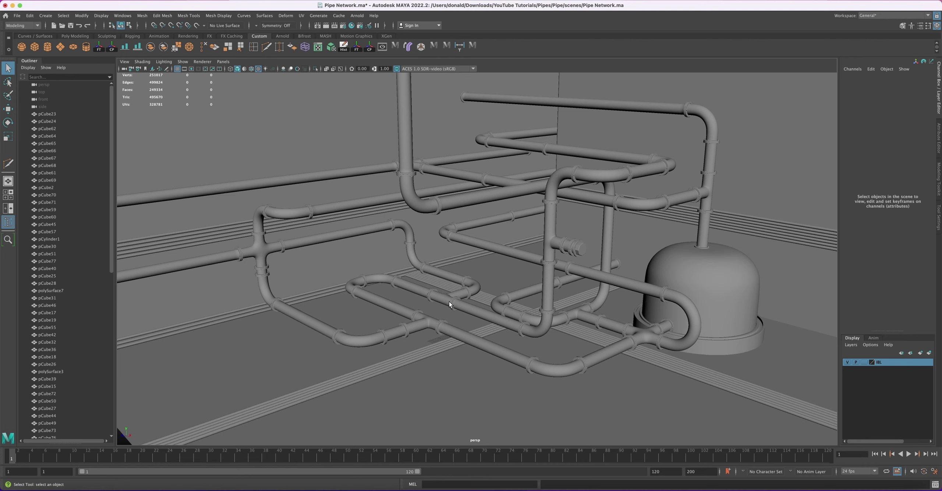
{"action": "left_click_drag", "start_coordinate": [556, 231], "coordinate": [548, 229], "text": "alt"}
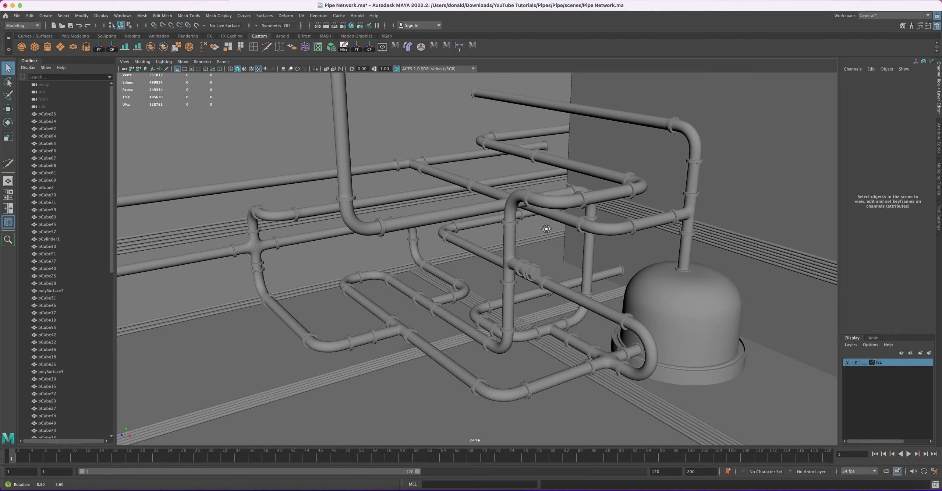
{"action": "left_click_drag", "start_coordinate": [528, 277], "coordinate": [531, 280], "text": "alt"}
{"action": "right_click_drag", "start_coordinate": [531, 280], "coordinate": [617, 299], "text": "alt"}
{"action": "left_click", "coordinate": [667, 304]}
{"action": "key", "text": "f"}
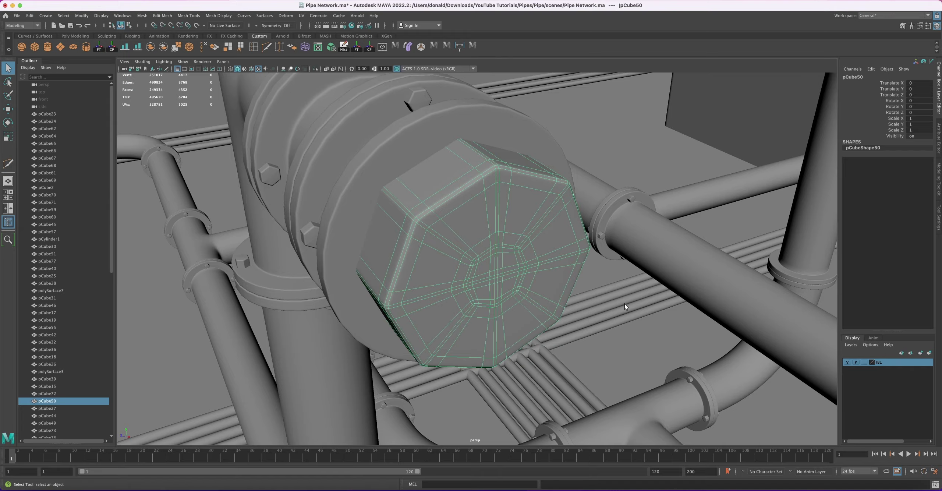
{"action": "scroll", "coordinate": [625, 302], "scroll_direction": "down", "scroll_amount": 3}
{"action": "left_click_drag", "start_coordinate": [627, 302], "coordinate": [483, 239], "text": "alt"}
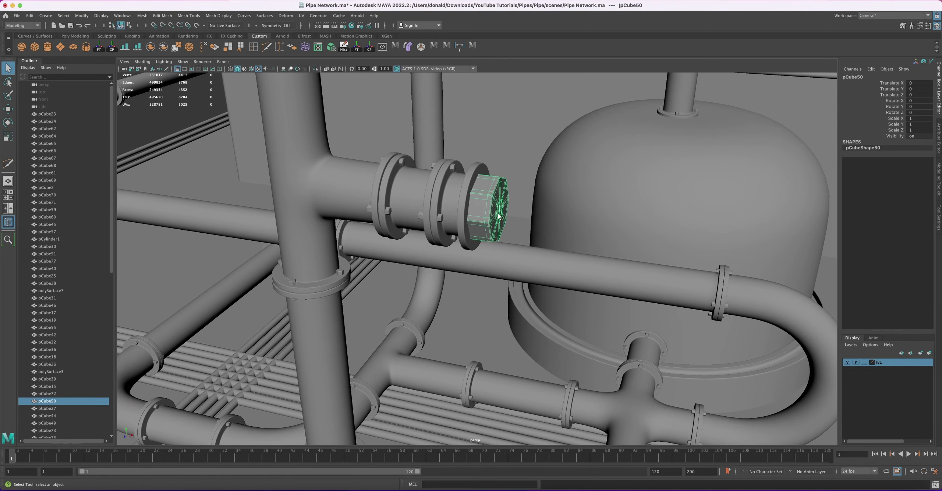
{"action": "scroll", "coordinate": [498, 216], "scroll_direction": "down", "scroll_amount": 5}
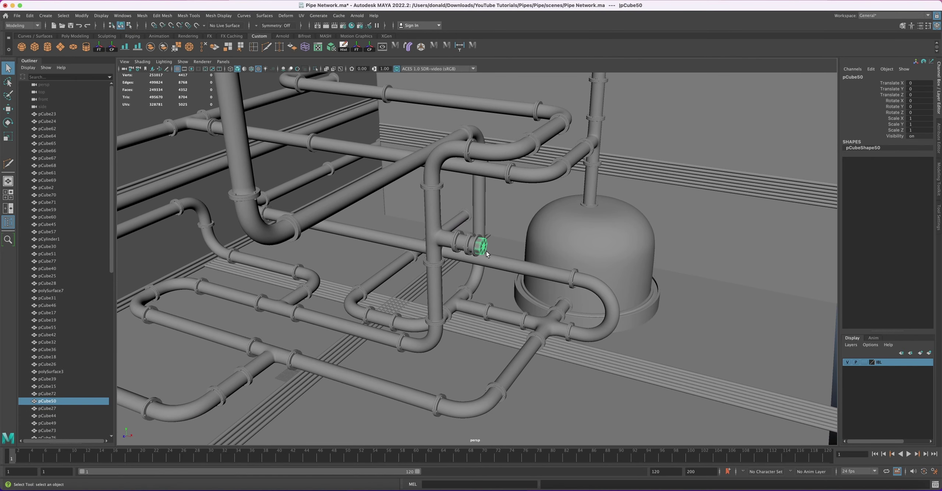
{"action": "left_click_drag", "start_coordinate": [493, 259], "coordinate": [515, 272], "text": "alt"}
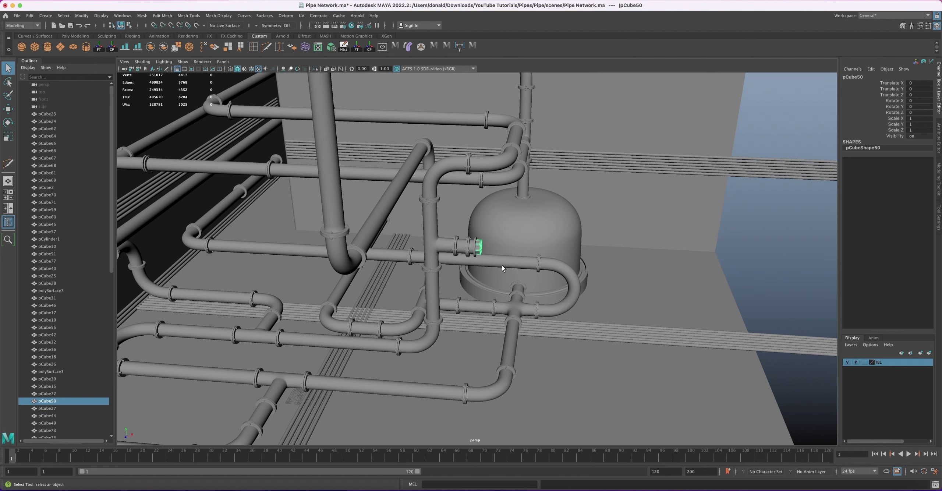
{"action": "left_click_drag", "start_coordinate": [502, 267], "coordinate": [584, 274], "text": "alt"}
{"action": "left_click", "coordinate": [568, 262]}
{"action": "right_click_drag", "start_coordinate": [585, 274], "coordinate": [583, 277], "text": "alt"}
{"action": "left_click_drag", "start_coordinate": [583, 277], "coordinate": [577, 276], "text": "alt"}
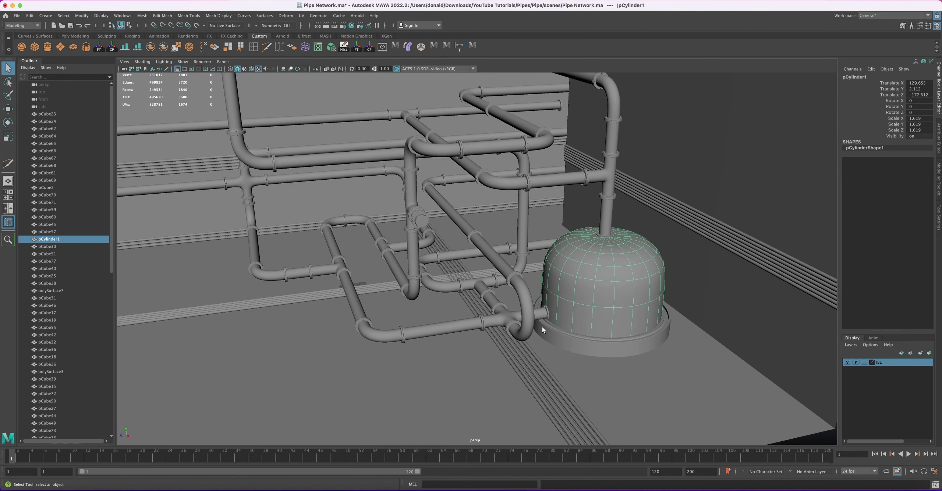
{"action": "left_click", "coordinate": [596, 346]}
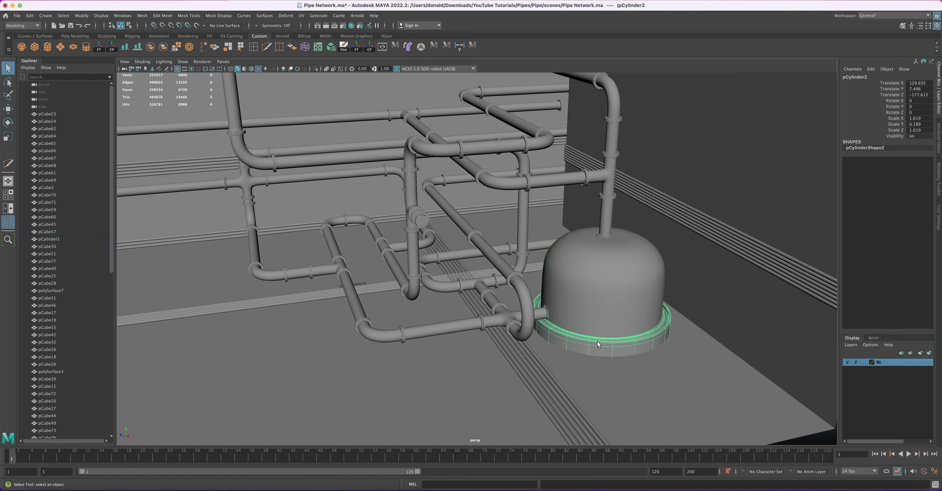
{"action": "key", "text": "w"}
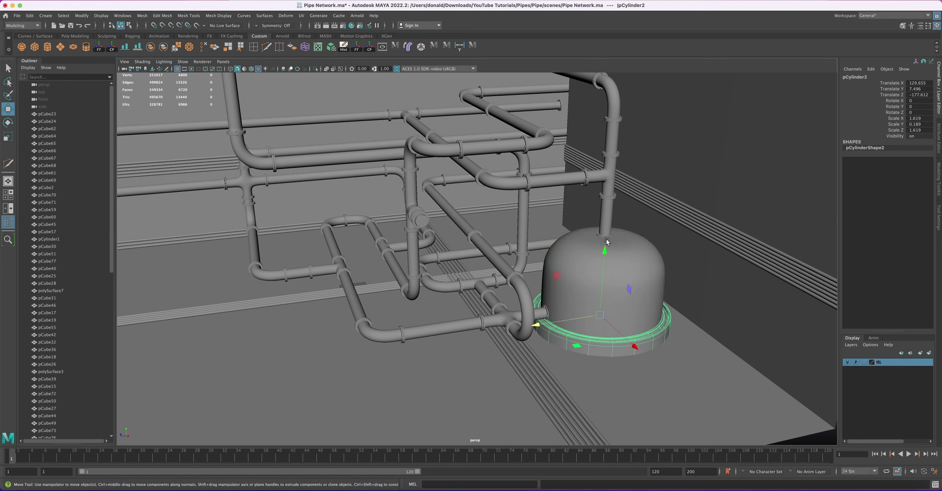
{"action": "left_click_drag", "start_coordinate": [605, 250], "coordinate": [610, 159]}
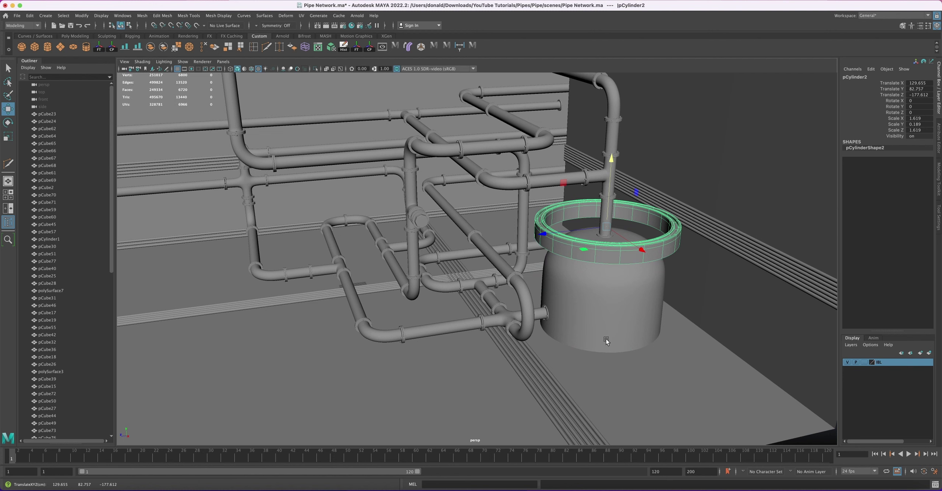
{"action": "key", "text": "z"}
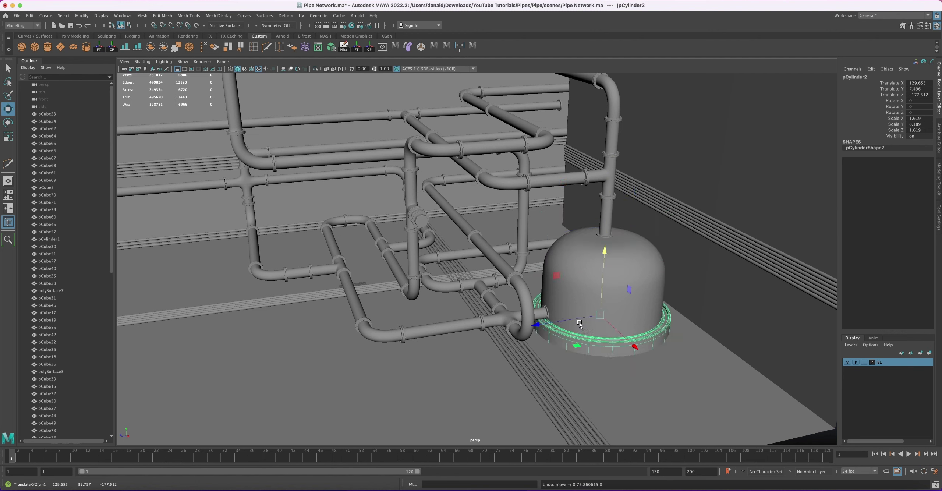
{"action": "left_click_drag", "start_coordinate": [550, 314], "coordinate": [504, 289], "text": "alt"}
{"action": "left_click", "coordinate": [501, 288]}
{"action": "left_click", "coordinate": [544, 269]}
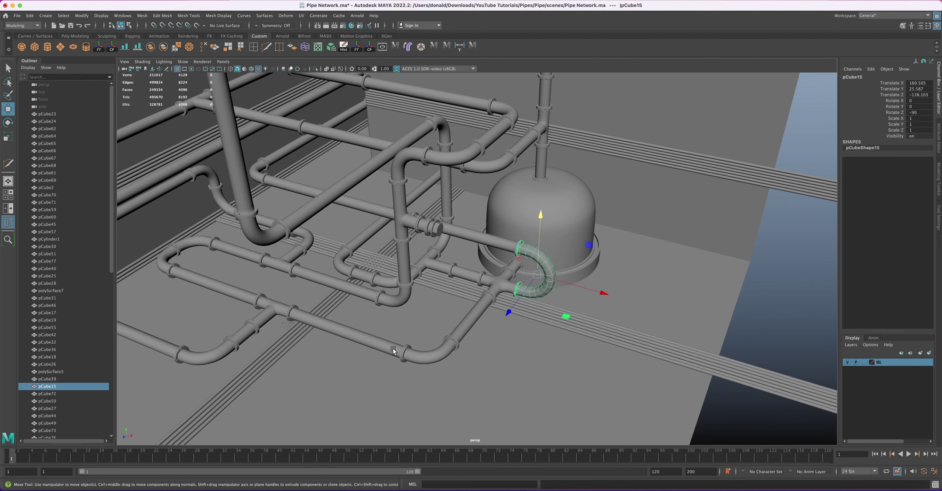
{"action": "left_click_drag", "start_coordinate": [246, 301], "coordinate": [434, 276], "text": "alt"}
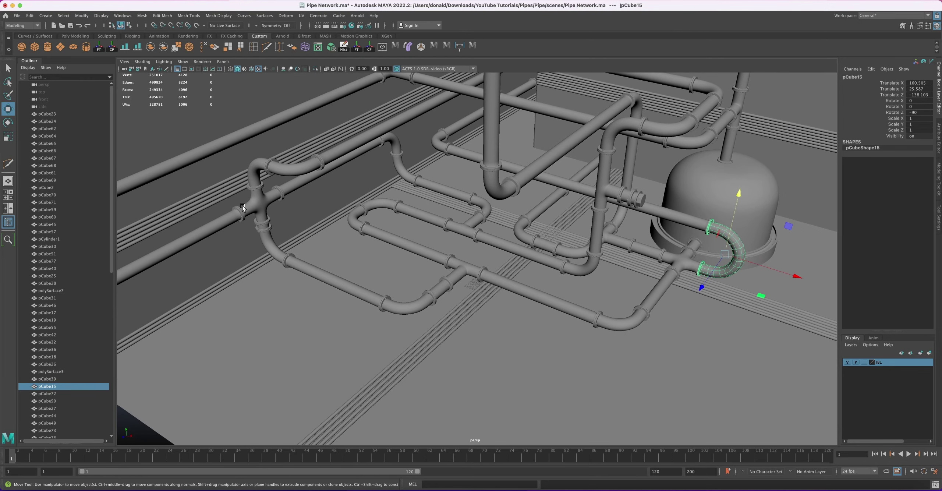
{"action": "left_click_drag", "start_coordinate": [243, 208], "coordinate": [366, 202], "text": "alt"}
{"action": "left_click_drag", "start_coordinate": [347, 170], "coordinate": [365, 166], "text": "alt"}
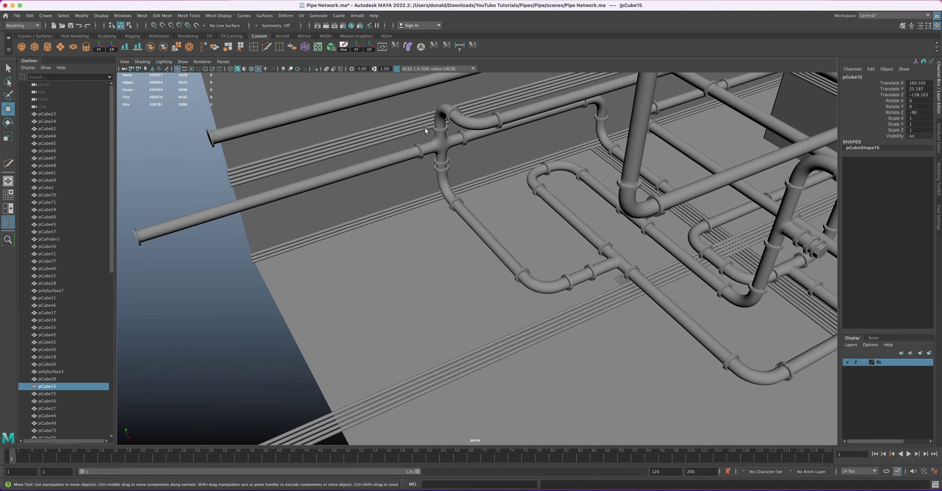
{"action": "left_click_drag", "start_coordinate": [425, 129], "coordinate": [228, 177], "text": "alt"}
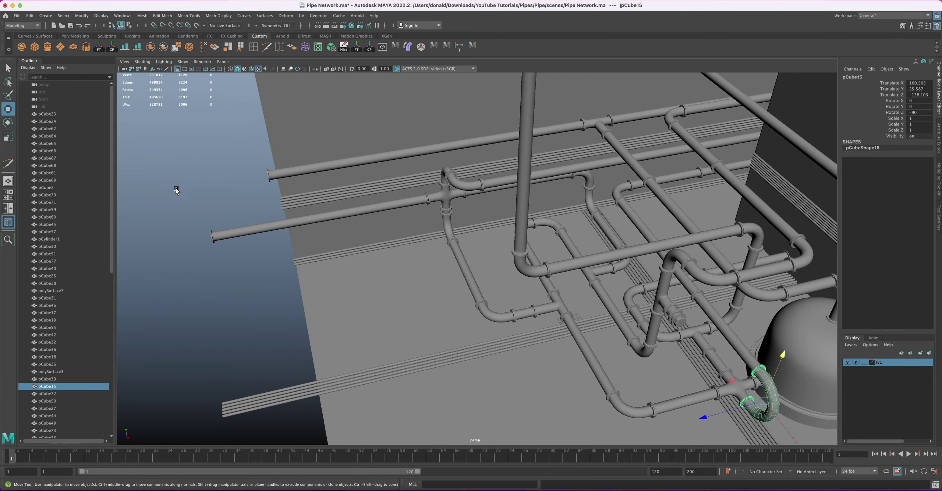
{"action": "left_click_drag", "start_coordinate": [457, 142], "coordinate": [431, 151], "text": "alt"}
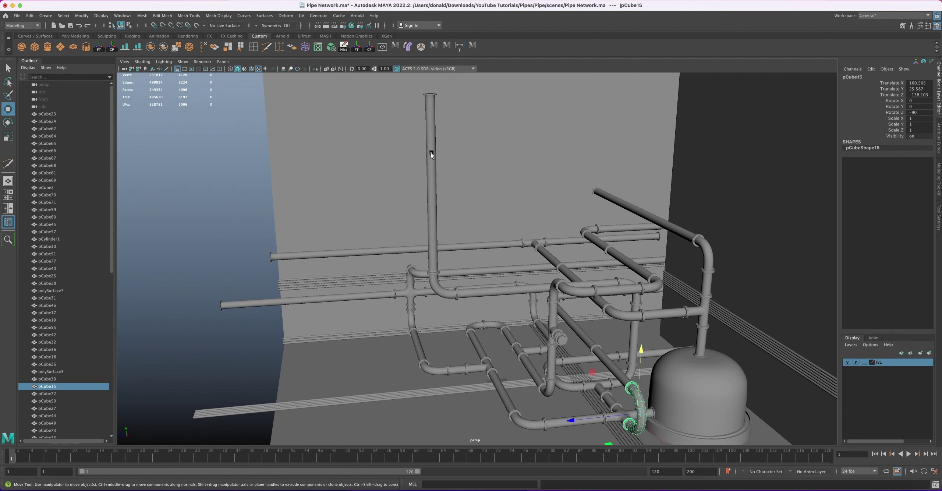
{"action": "left_click", "coordinate": [430, 151]}
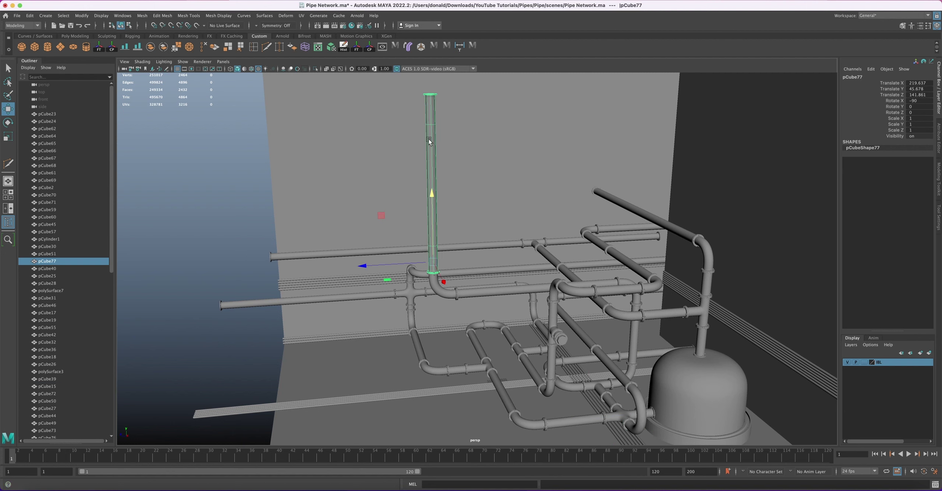
{"action": "left_click_drag", "start_coordinate": [555, 293], "coordinate": [611, 257], "text": "alt"}
{"action": "left_click", "coordinate": [632, 211]}
{"action": "left_click_drag", "start_coordinate": [631, 210], "coordinate": [267, 183], "text": "alt"}
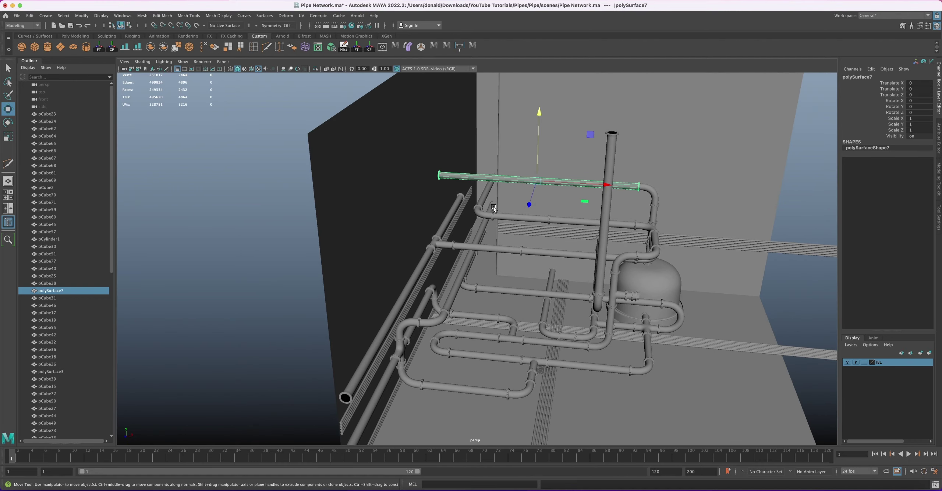
{"action": "left_click_drag", "start_coordinate": [493, 208], "coordinate": [452, 163], "text": "alt"}
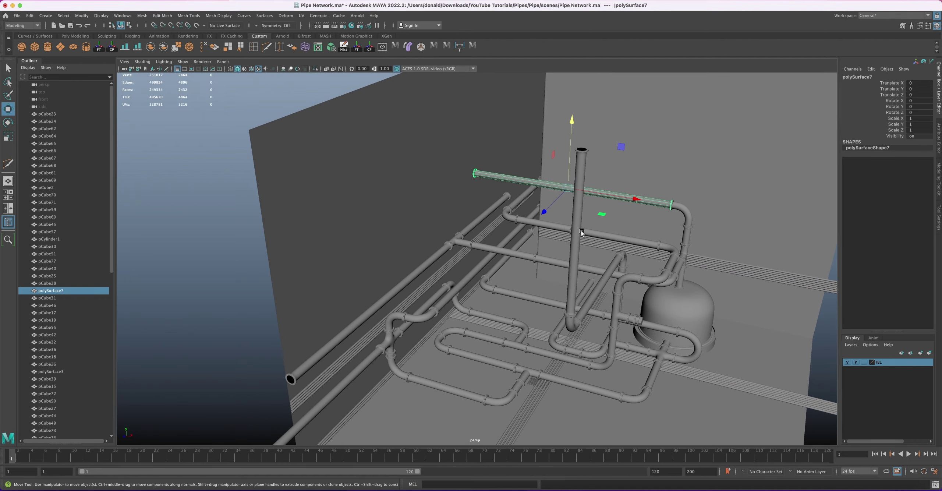
{"action": "left_click_drag", "start_coordinate": [581, 233], "coordinate": [531, 237], "text": "alt"}
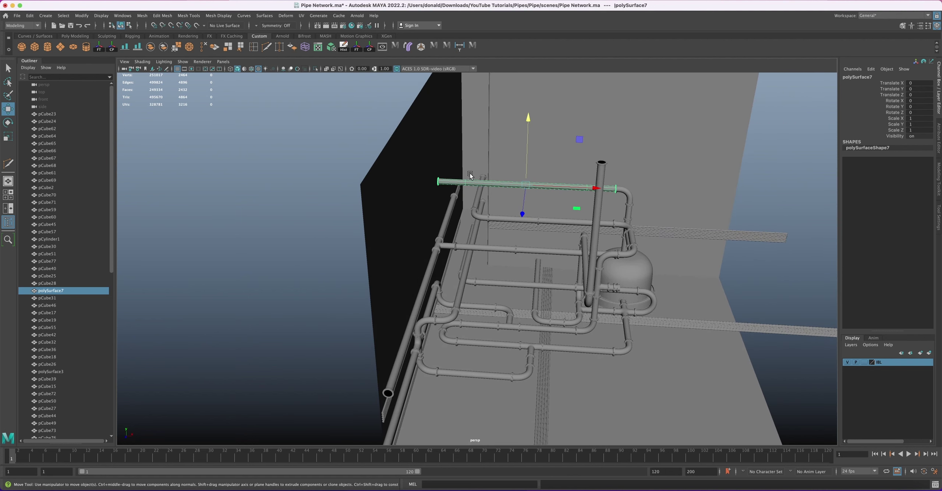
{"action": "left_click_drag", "start_coordinate": [473, 170], "coordinate": [468, 163], "text": "alt"}
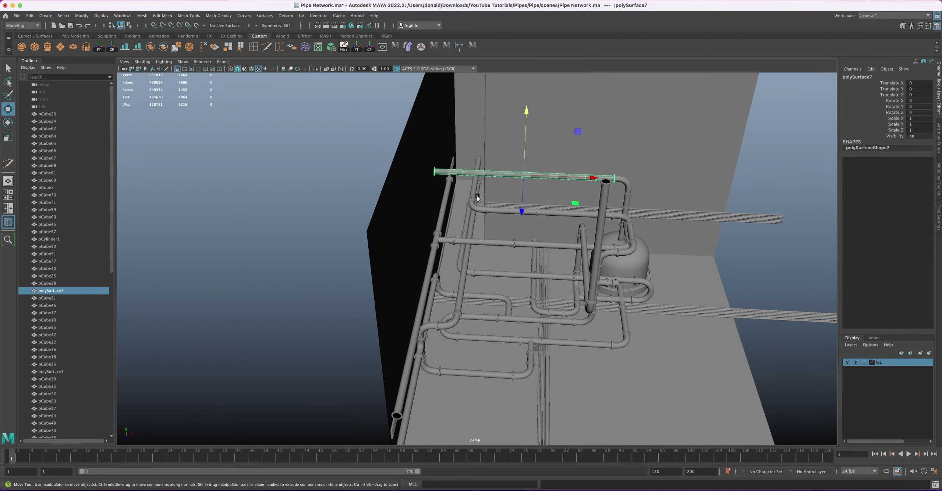
{"action": "left_click_drag", "start_coordinate": [477, 197], "coordinate": [473, 214], "text": "alt"}
{"action": "left_click_drag", "start_coordinate": [512, 239], "coordinate": [546, 251], "text": "alt"}
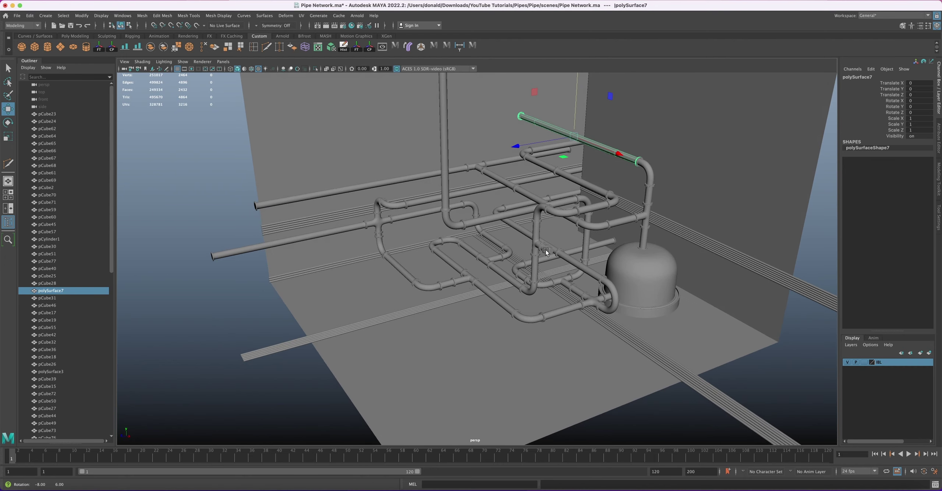
{"action": "left_click", "coordinate": [610, 328]}
{"action": "left_click", "coordinate": [445, 304]}
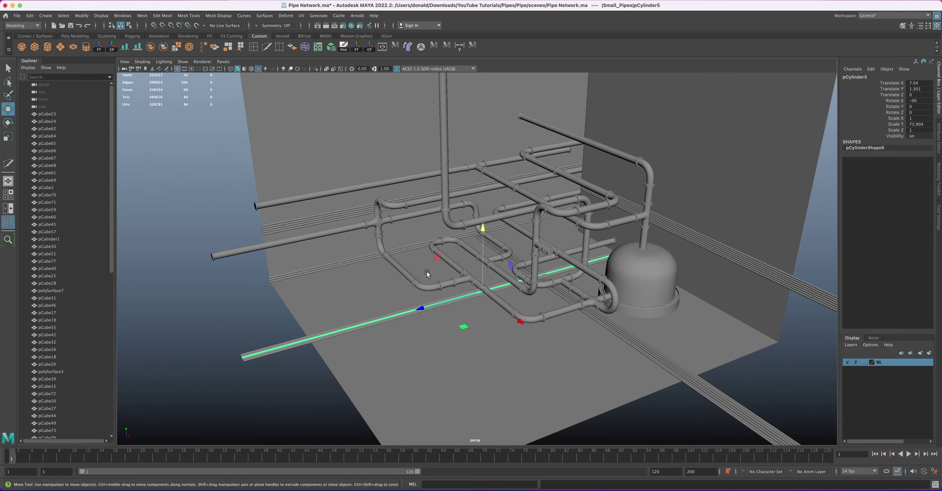
{"action": "left_click", "coordinate": [370, 259]}
{"action": "left_click", "coordinate": [350, 214]}
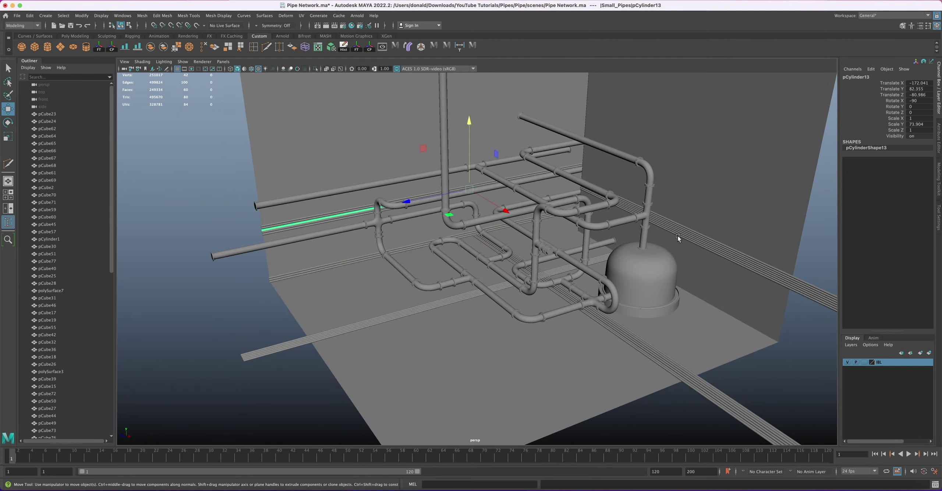
{"action": "left_click", "coordinate": [681, 230]}
{"action": "scroll", "coordinate": [589, 240], "scroll_direction": "up", "scroll_amount": 5}
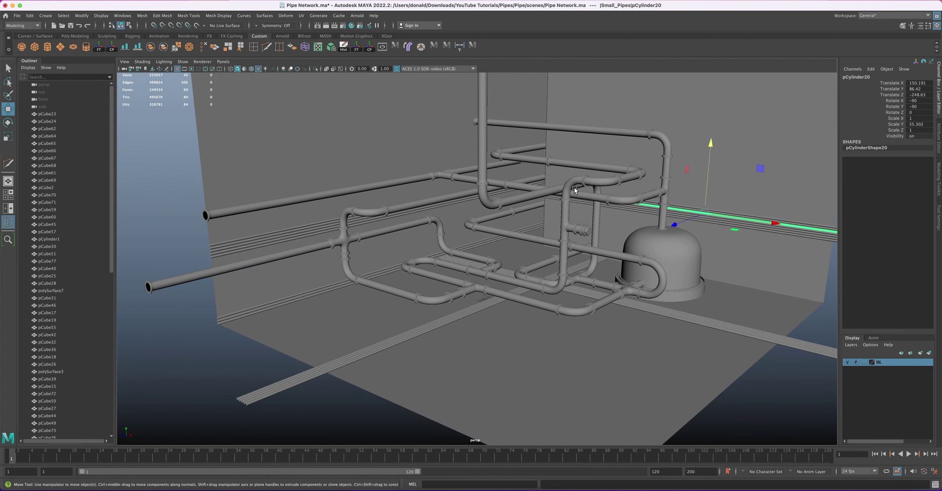
{"action": "left_click_drag", "start_coordinate": [538, 240], "coordinate": [565, 267], "text": "alt"}
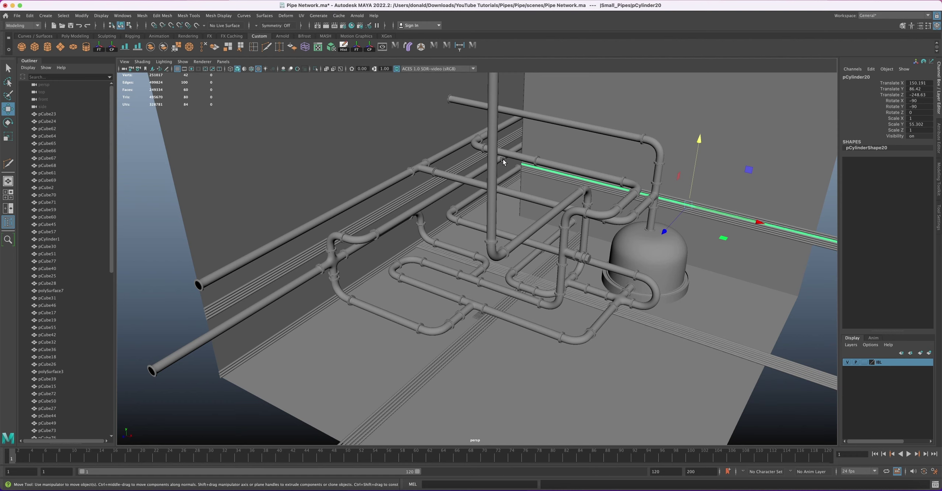
{"action": "left_click_drag", "start_coordinate": [558, 164], "coordinate": [669, 225], "text": "alt"}
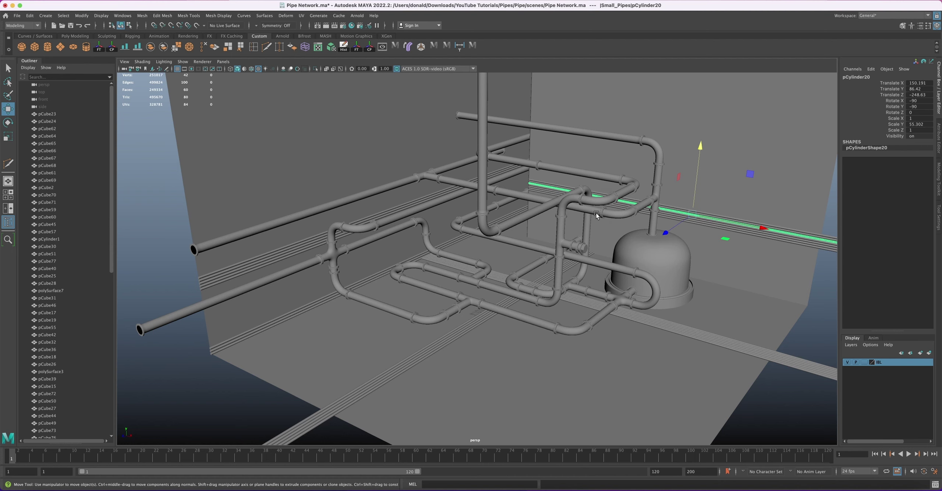
- Orbit the scene and click the tank, a small pipe piece and the walls to inspect them
{"action": "mouse_move", "coordinate": [596, 214]}
{"action": "left_mouse_down", "text": "alt"}
{"action": "mouse_move", "coordinate": [585, 217]}
{"action": "mouse_move", "coordinate": [596, 220]}
{"action": "left_mouse_up", "text": "alt"}
{"action": "left_click", "coordinate": [621, 313]}
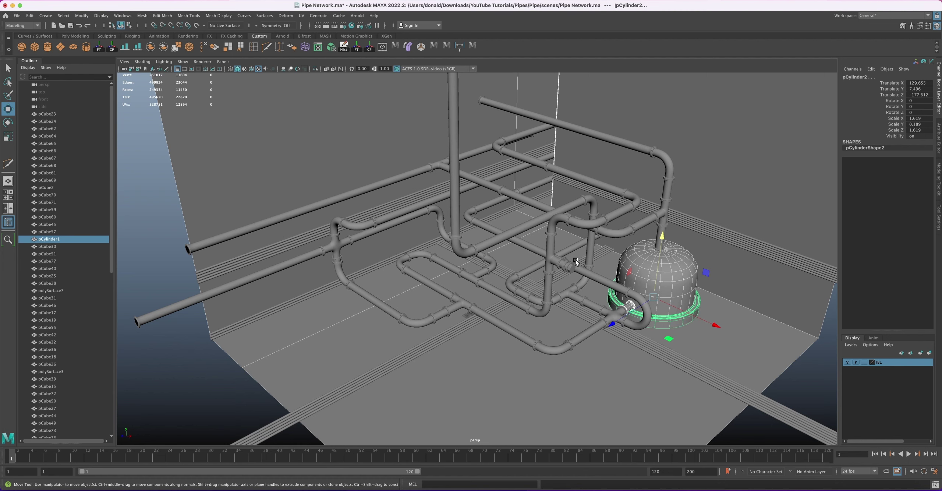
{"action": "left_click_drag", "start_coordinate": [602, 261], "coordinate": [583, 282], "text": "alt"}
{"action": "left_click", "coordinate": [612, 256]}
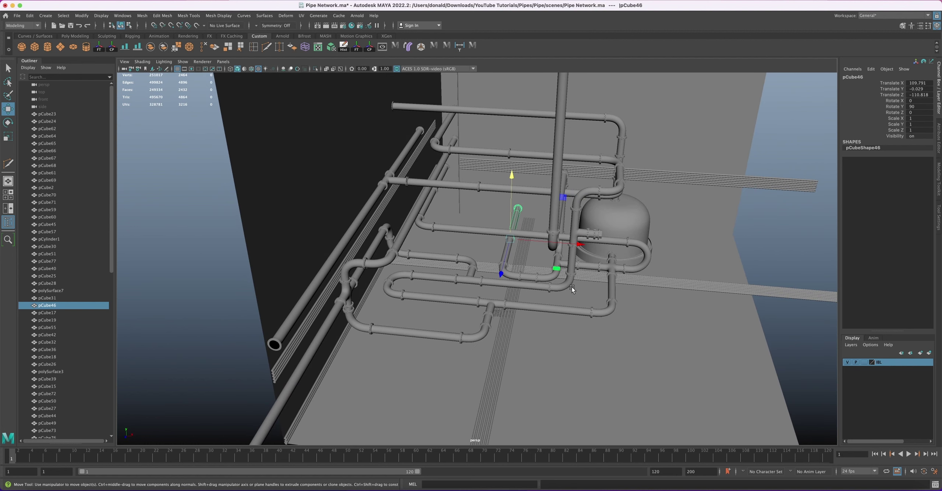
{"action": "left_click", "coordinate": [559, 281]}
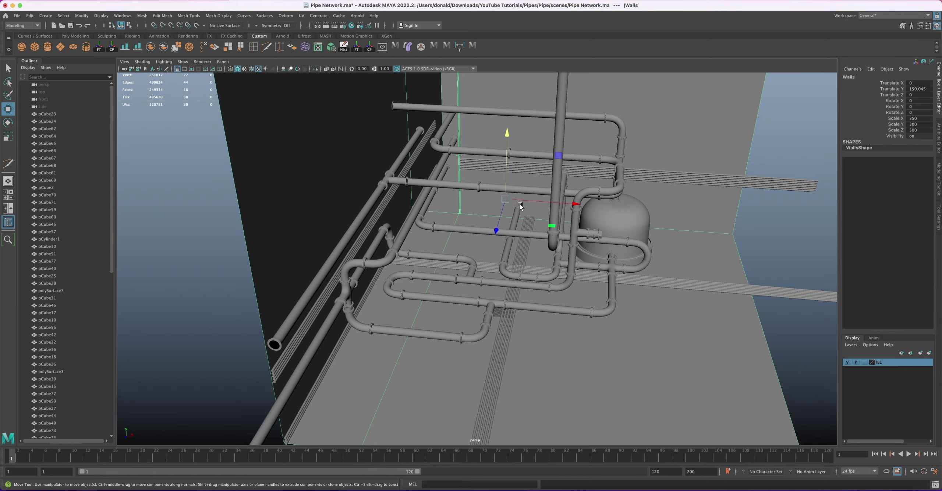
- Orbit and zoom through low, side and top-down views, then marquee-select the whole pipe network
{"action": "left_click_drag", "start_coordinate": [520, 206], "coordinate": [589, 278], "text": "alt"}
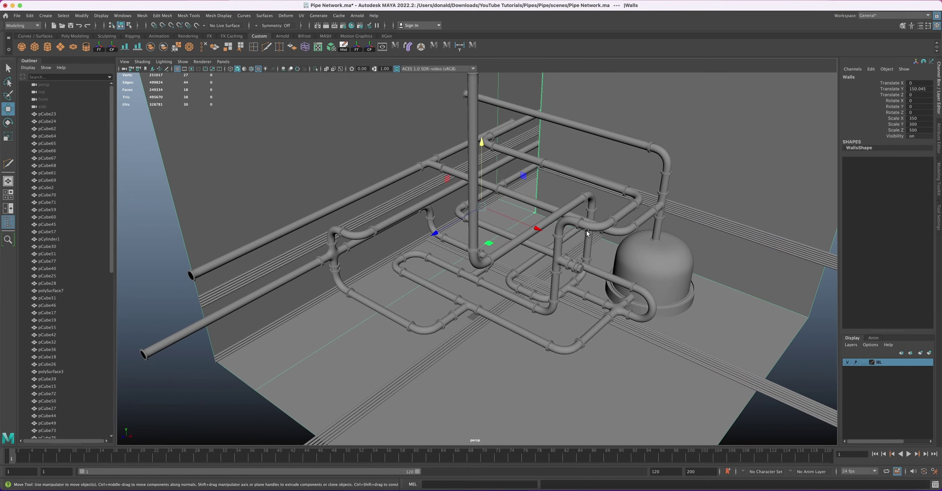
{"action": "left_click_drag", "start_coordinate": [529, 175], "coordinate": [557, 253], "text": "alt"}
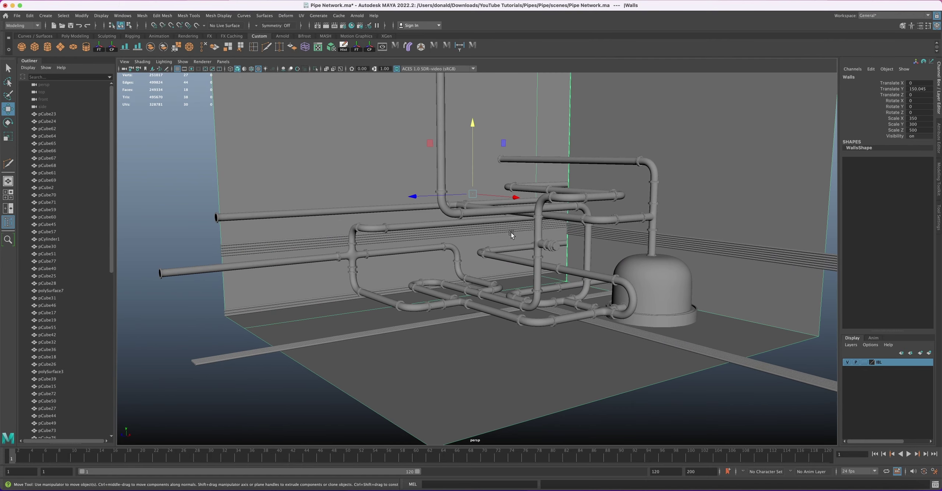
{"action": "left_click_drag", "start_coordinate": [512, 233], "coordinate": [556, 243], "text": "alt"}
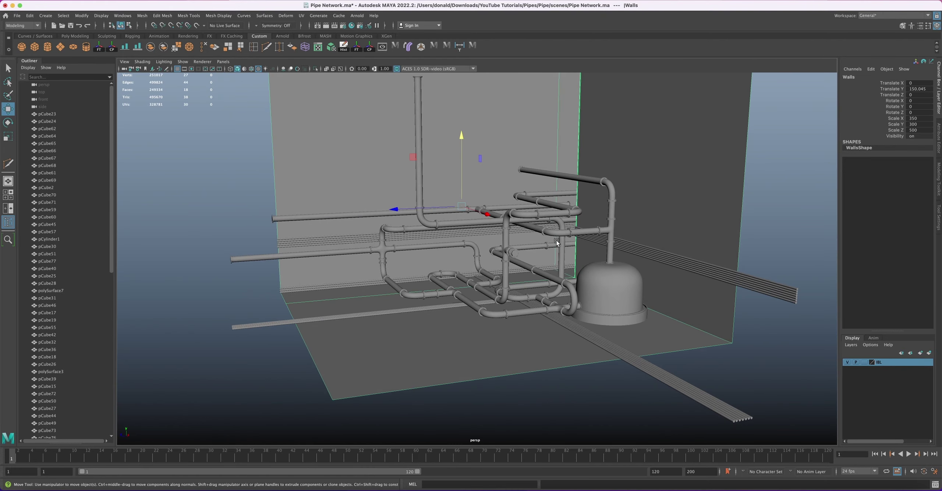
{"action": "scroll", "coordinate": [557, 243], "scroll_direction": "up", "scroll_amount": 4}
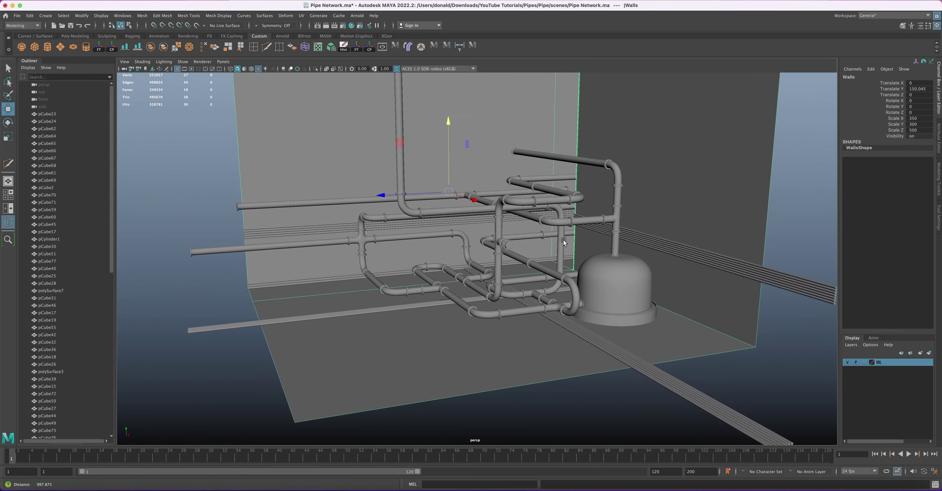
{"action": "scroll", "coordinate": [563, 242], "scroll_direction": "up", "scroll_amount": 1}
{"action": "left_click_drag", "start_coordinate": [577, 263], "coordinate": [624, 217], "text": "alt"}
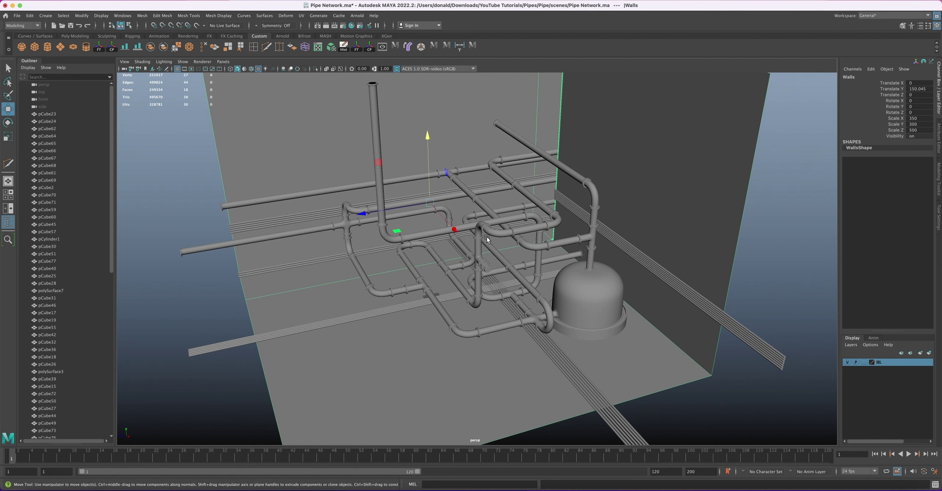
{"action": "left_click_drag", "start_coordinate": [502, 255], "coordinate": [517, 253], "text": "alt"}
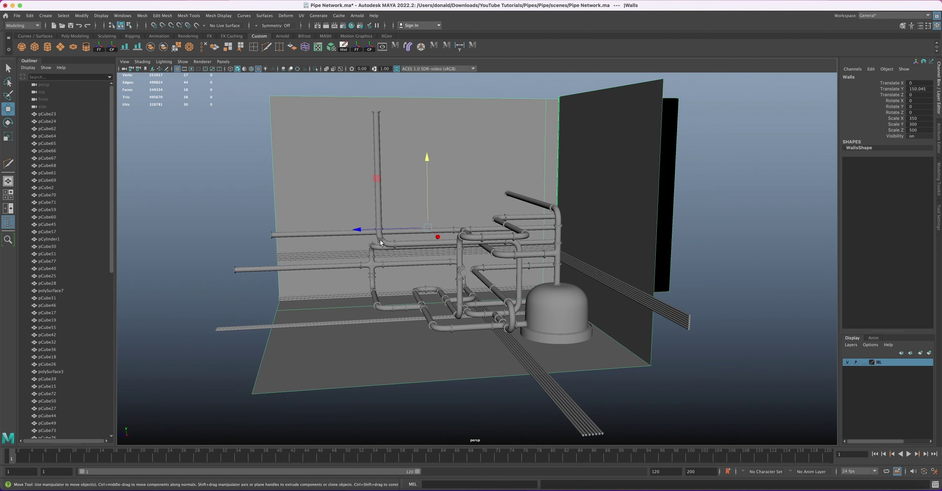
{"action": "left_click_drag", "start_coordinate": [337, 160], "coordinate": [588, 353]}
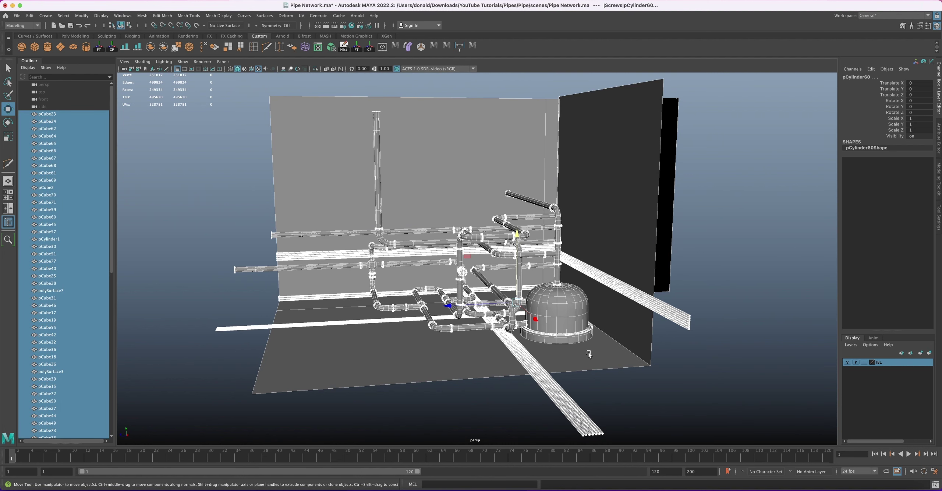
- Deselect the walls, frame the pipes, and assign them a new aiStandardSurface named PipeMTL
{"action": "left_click", "coordinate": [332, 152], "text": "shift"}
{"action": "key", "text": "f"}
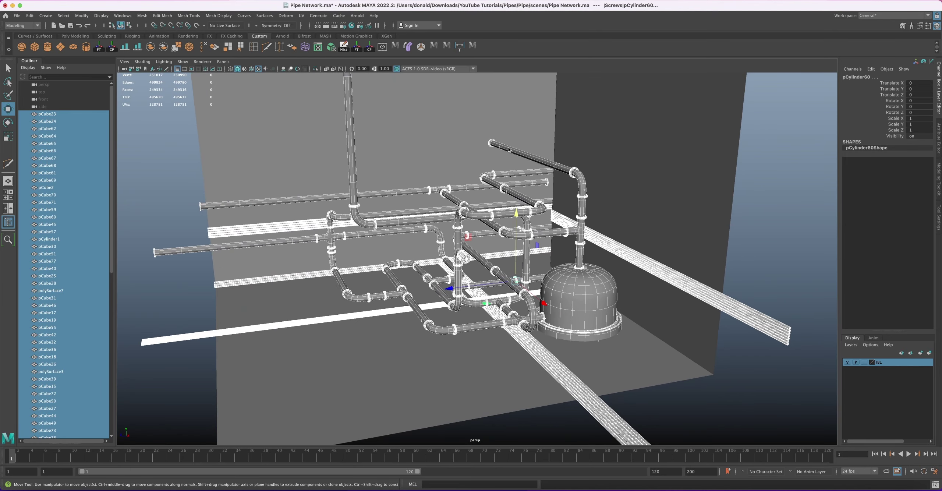
{"action": "right_click_drag", "start_coordinate": [508, 148], "coordinate": [562, 404]}
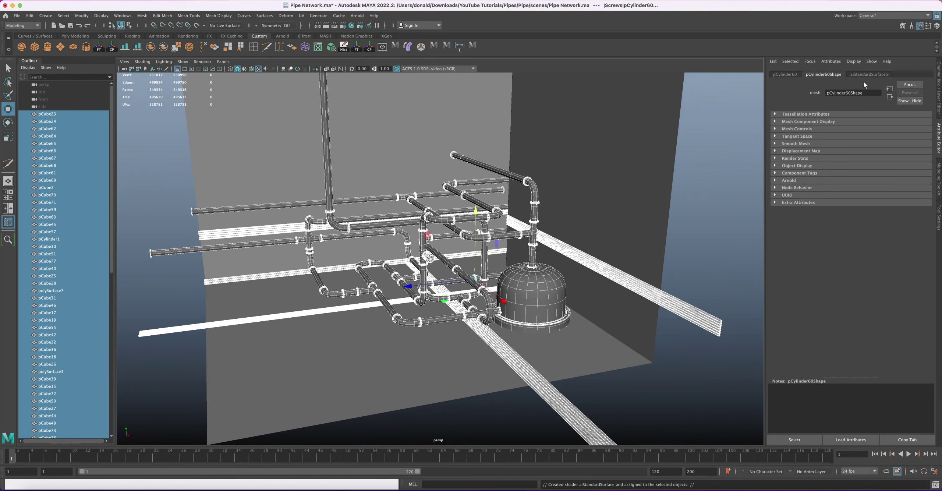
{"action": "left_click", "coordinate": [869, 74]}
{"action": "left_click_drag", "start_coordinate": [872, 92], "coordinate": [829, 94]}
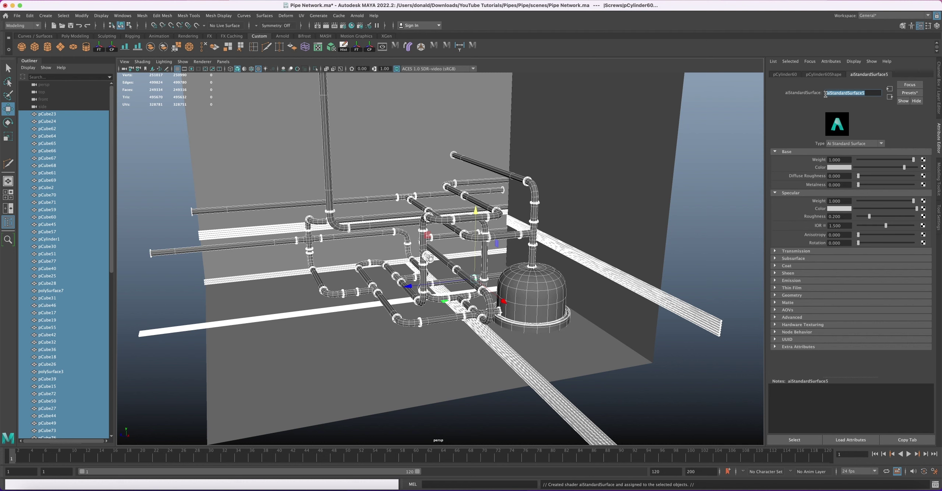
{"action": "type", "text": "M"}
{"action": "type", "text": "ipeMTL"}
{"action": "key", "text": "Return"}
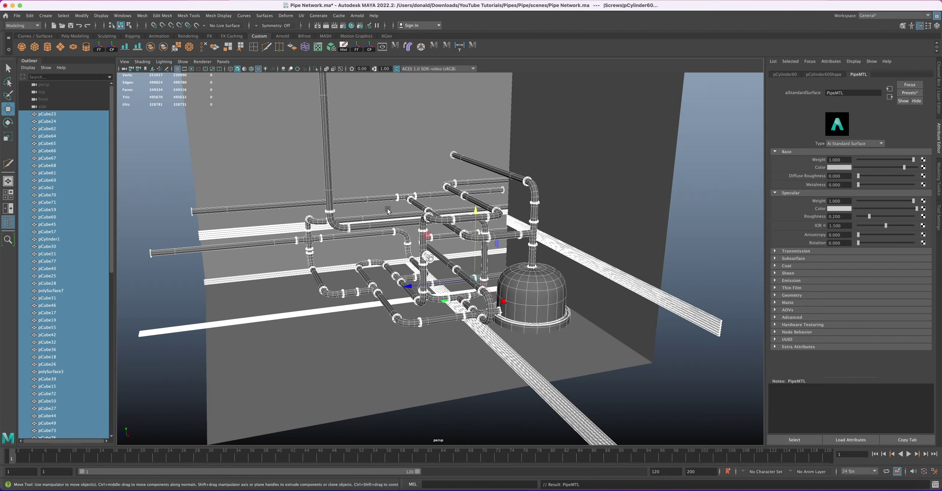
- Replace PipeMTL's settings with the Brushed_Metal preset
{"action": "left_click_drag", "start_coordinate": [406, 224], "coordinate": [512, 209], "text": "alt"}
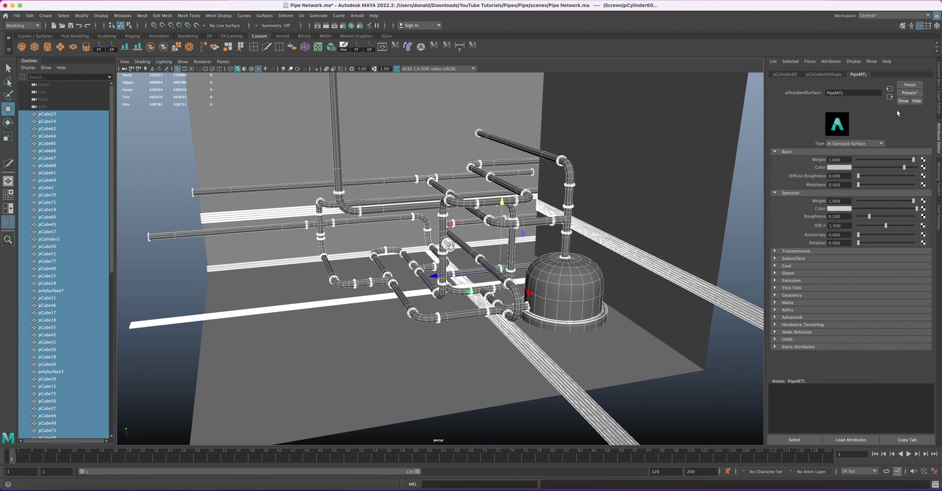
{"action": "left_click", "coordinate": [910, 92]}
{"action": "mouse_move", "coordinate": [874, 304]}
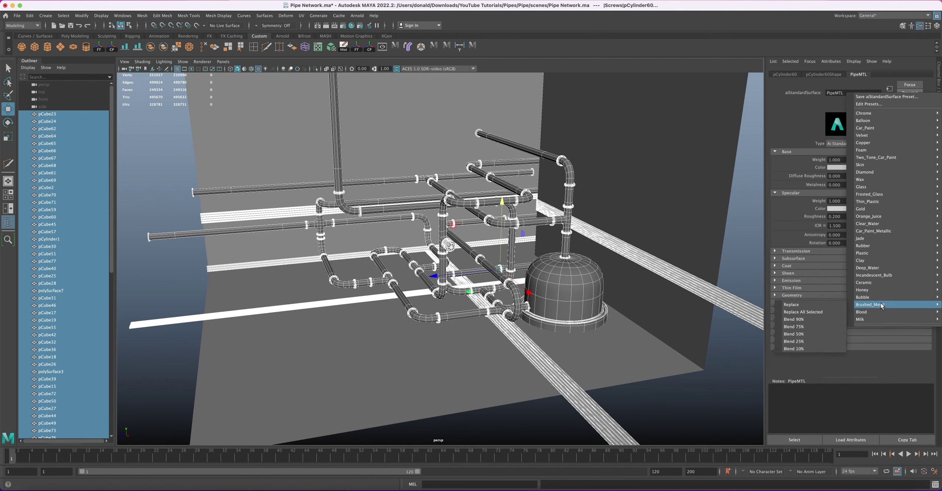
{"action": "left_click", "coordinate": [809, 307]}
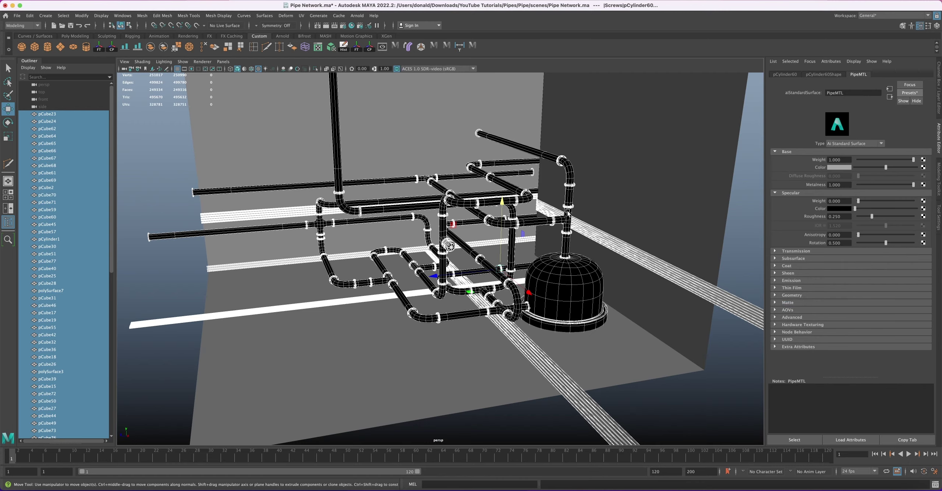
{"action": "left_click_drag", "start_coordinate": [567, 252], "coordinate": [448, 151], "text": "alt"}
- Assign a new aiStandardSurface material to the walls
{"action": "left_click", "coordinate": [451, 152]}
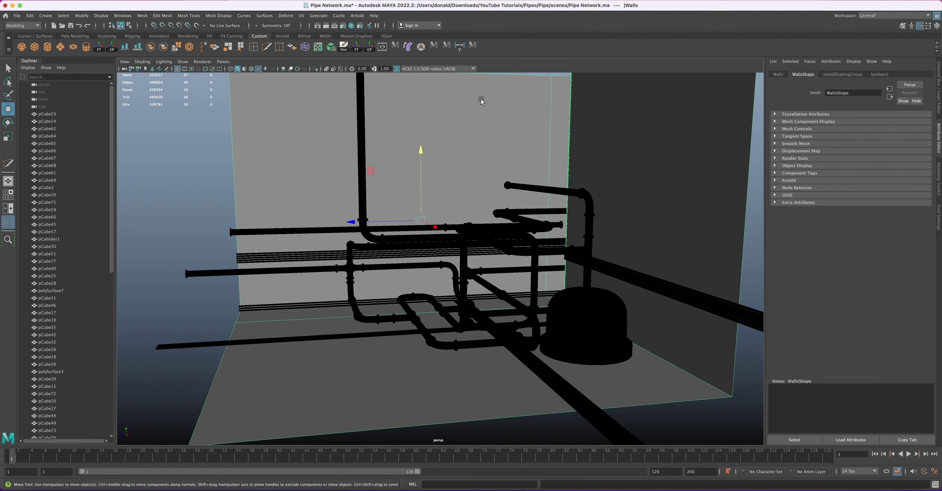
{"action": "right_click_drag", "start_coordinate": [481, 98], "coordinate": [540, 354]}
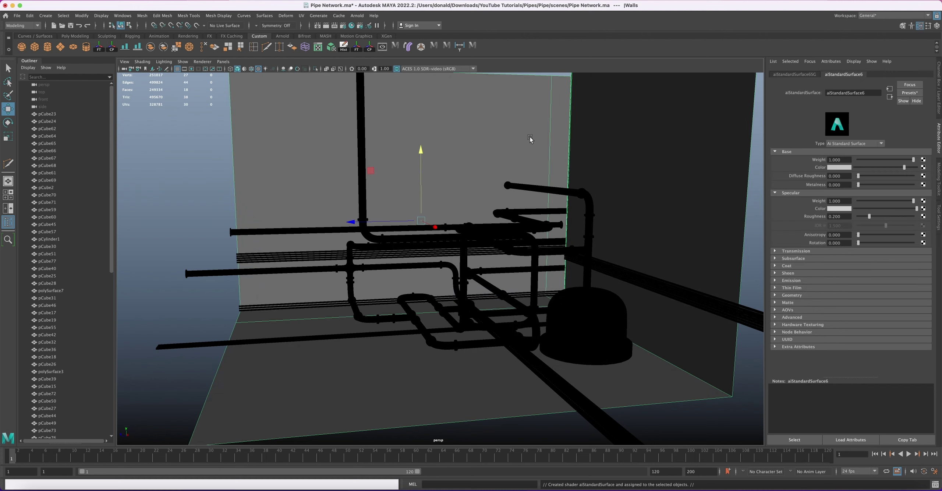
{"action": "left_click_drag", "start_coordinate": [532, 139], "coordinate": [696, 192], "text": "alt"}
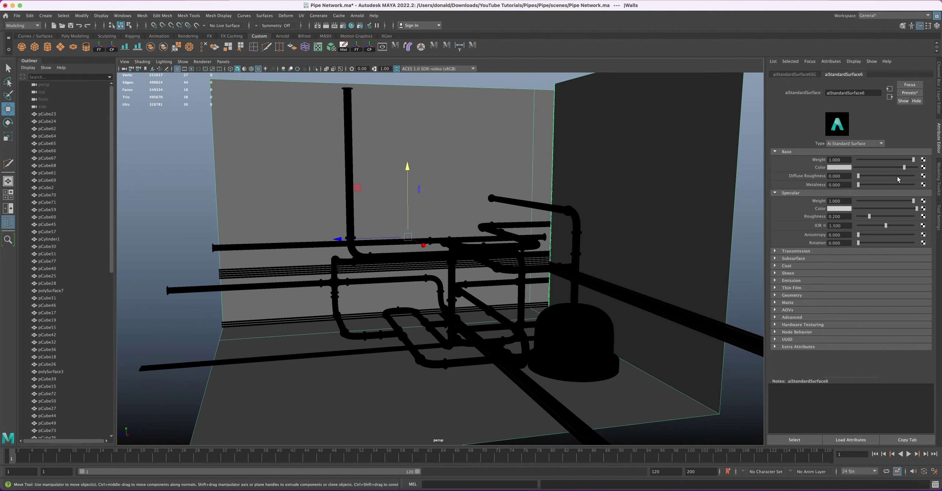
- Set the wall material's base colour to full and specular roughness to 0.858
{"action": "left_click_drag", "start_coordinate": [905, 169], "coordinate": [918, 170]}
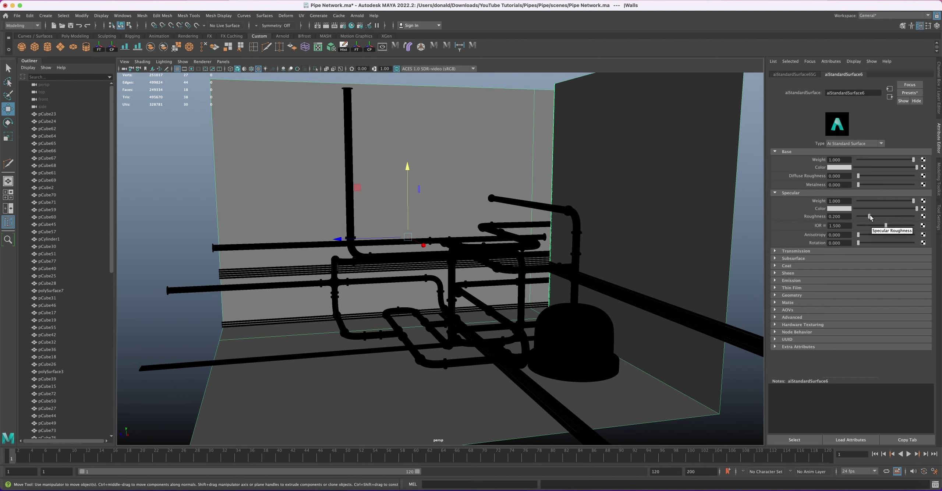
{"action": "left_click_drag", "start_coordinate": [870, 217], "coordinate": [896, 219]}
{"action": "left_click_drag", "start_coordinate": [593, 188], "coordinate": [520, 188], "text": "alt"}
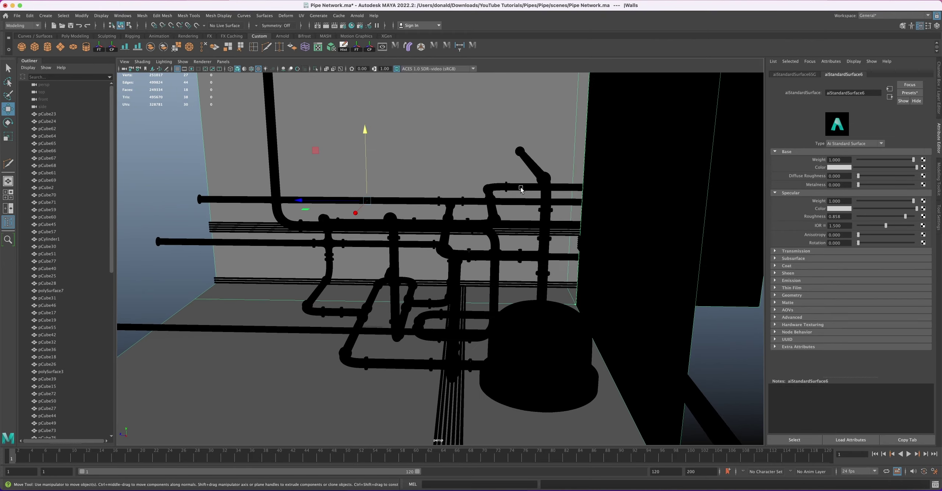
{"action": "mouse_move", "coordinate": [520, 188]}
{"action": "right_mouse_down", "text": "alt"}
{"action": "mouse_move", "coordinate": [530, 186]}
{"action": "mouse_move", "coordinate": [512, 184]}
{"action": "right_mouse_up", "text": "alt"}
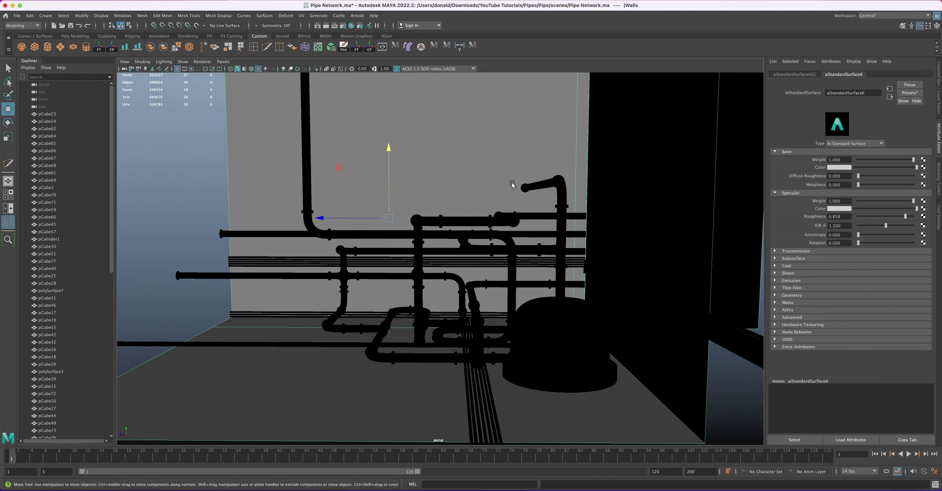
{"action": "left_click_drag", "start_coordinate": [512, 184], "coordinate": [522, 187], "text": "alt"}
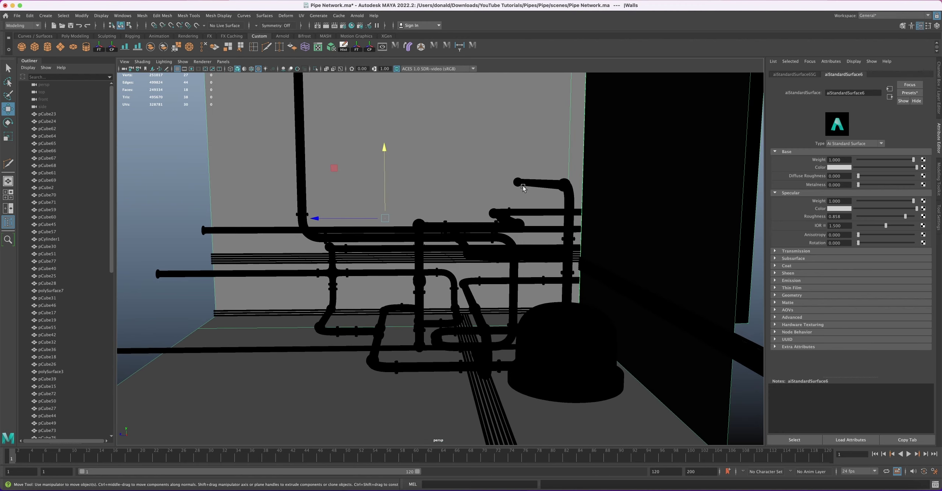
{"action": "left_click_drag", "start_coordinate": [523, 186], "coordinate": [520, 184], "text": "alt"}
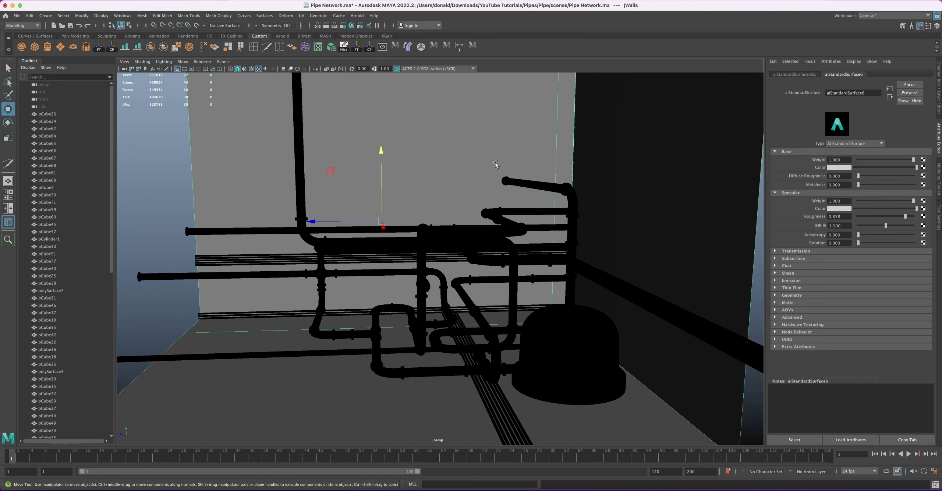
- Set the render output size to the HD_1080 preset in Render Settings
{"action": "left_click", "coordinate": [343, 26]}
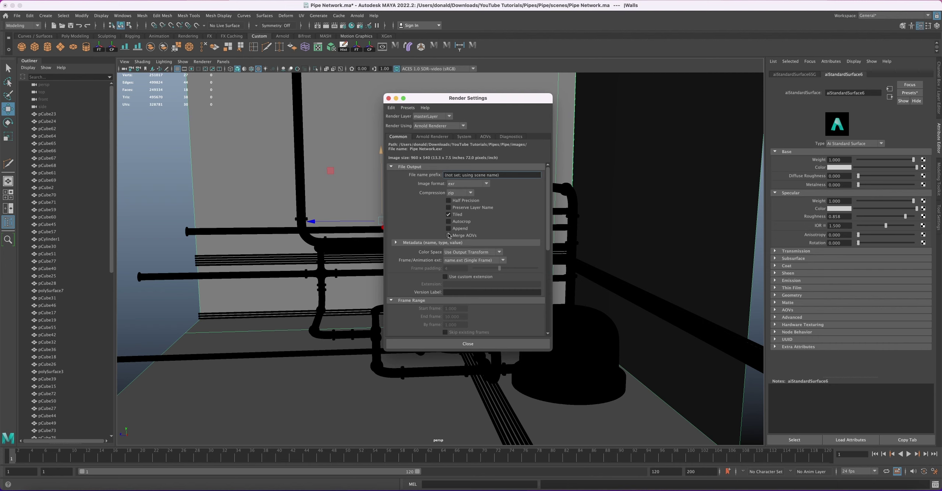
{"action": "scroll", "coordinate": [463, 241], "scroll_direction": "down", "scroll_amount": 5}
{"action": "left_click", "coordinate": [468, 247]}
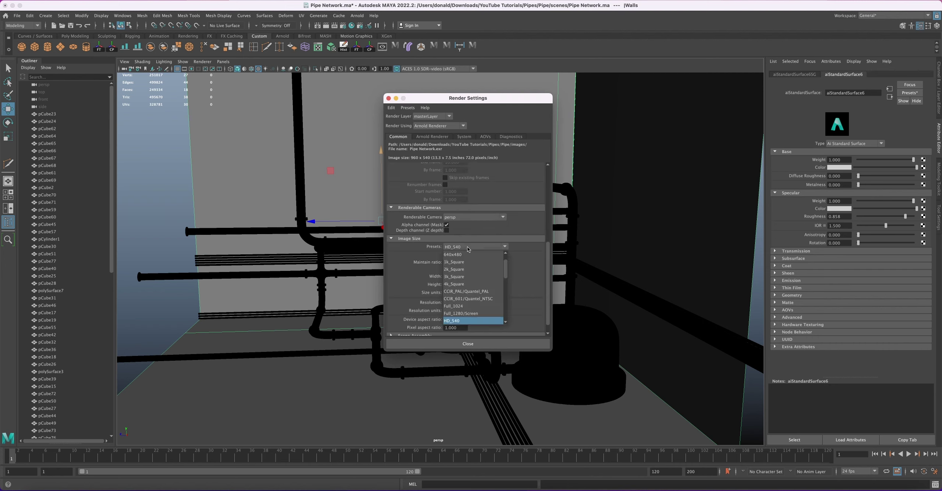
{"action": "scroll", "coordinate": [467, 280], "scroll_direction": "down", "scroll_amount": 3}
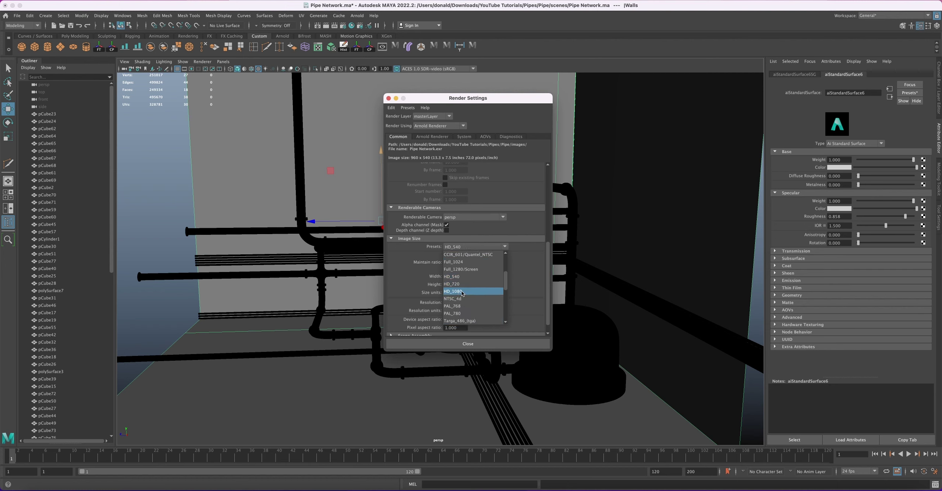
{"action": "left_click", "coordinate": [463, 292]}
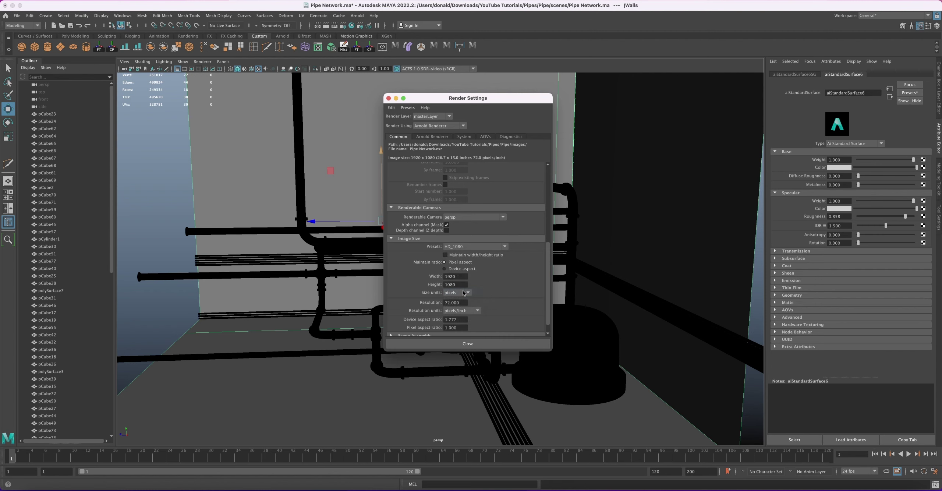
- Set Arnold sampling to Camera AA 6, Transmission 0 and SSS 0, then close Render Settings
{"action": "left_click", "coordinate": [432, 137]}
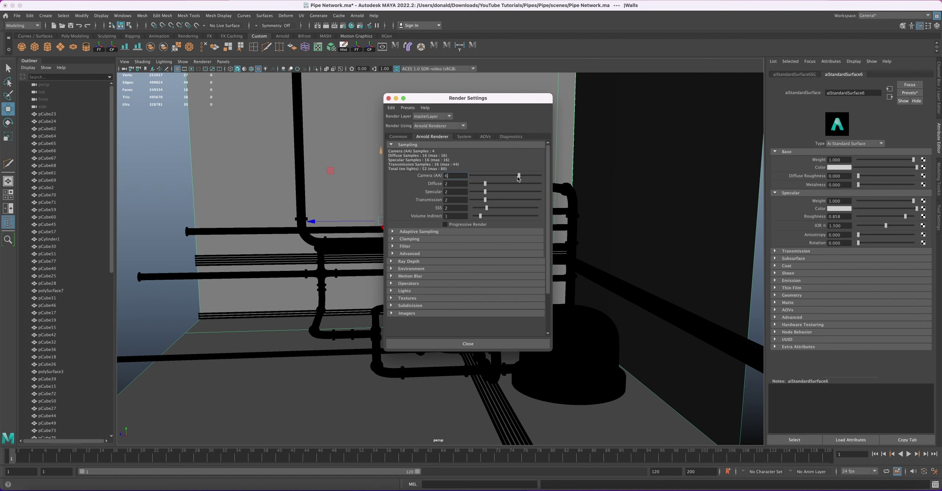
{"action": "left_click", "coordinate": [517, 178]}
{"action": "left_click_drag", "start_coordinate": [485, 200], "coordinate": [470, 200]}
{"action": "left_click_drag", "start_coordinate": [486, 209], "coordinate": [464, 209]}
{"action": "left_click", "coordinate": [411, 262]}
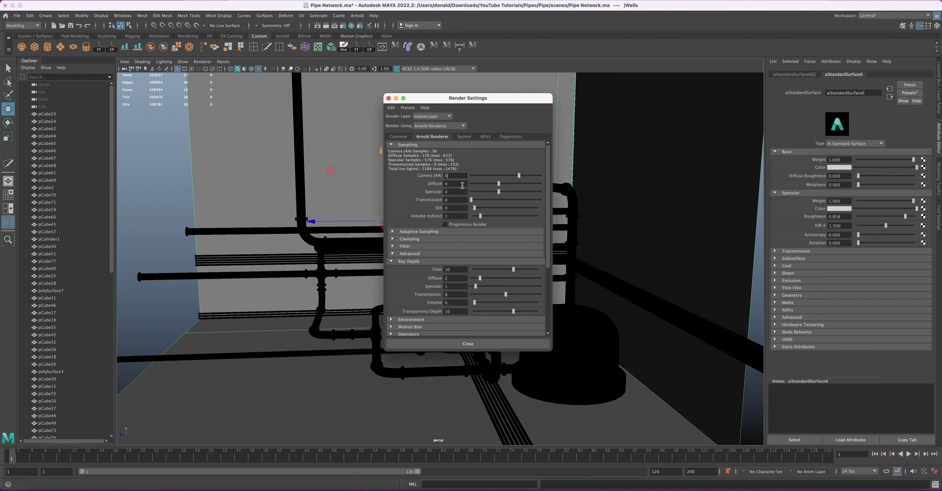
{"action": "left_click", "coordinate": [467, 344]}
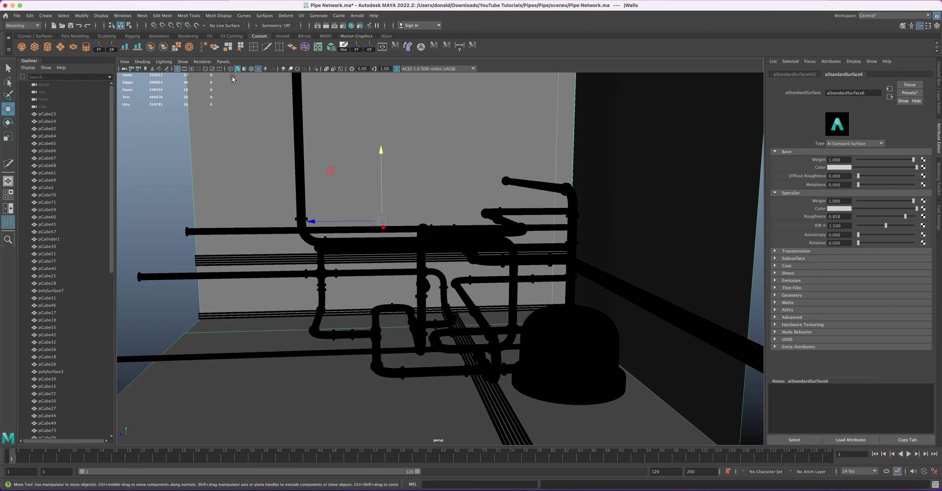
- Turn on the gate mask and orbit, pan and dolly the camera to frame pipes and tank
{"action": "left_click", "coordinate": [198, 69]}
{"action": "mouse_move", "coordinate": [448, 204]}
{"action": "left_mouse_down", "text": "alt"}
{"action": "mouse_move", "coordinate": [432, 230]}
{"action": "mouse_move", "coordinate": [418, 215]}
{"action": "mouse_move", "coordinate": [443, 227]}
{"action": "mouse_move", "coordinate": [451, 215]}
{"action": "mouse_move", "coordinate": [440, 204]}
{"action": "left_mouse_up", "text": "alt"}
{"action": "middle_click_drag", "start_coordinate": [468, 218], "coordinate": [463, 217], "text": "alt"}
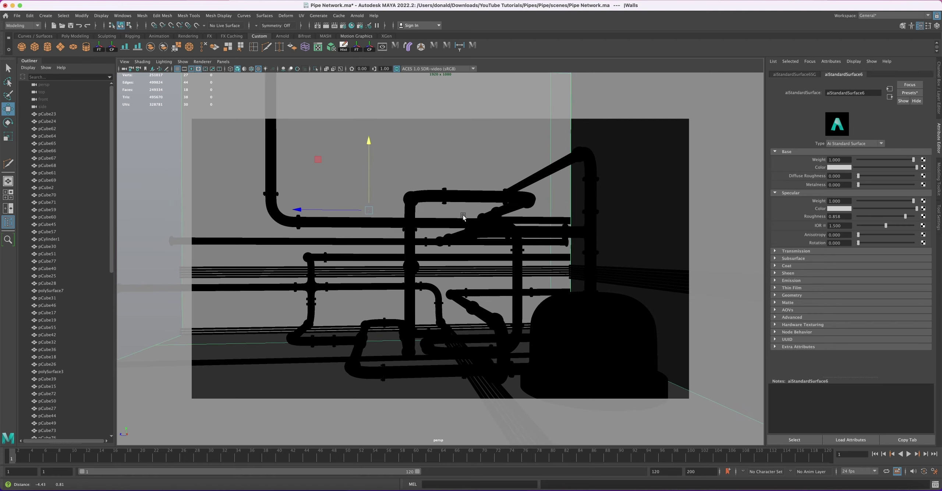
{"action": "right_click_drag", "start_coordinate": [463, 217], "coordinate": [519, 228], "text": "alt"}
{"action": "middle_click_drag", "start_coordinate": [519, 227], "coordinate": [485, 213], "text": "alt"}
{"action": "left_click_drag", "start_coordinate": [485, 213], "coordinate": [521, 271], "text": "alt"}
{"action": "left_click", "coordinate": [513, 267]}
{"action": "mouse_move", "coordinate": [521, 272]}
{"action": "right_mouse_down", "text": "alt"}
{"action": "mouse_move", "coordinate": [507, 274]}
{"action": "mouse_move", "coordinate": [523, 279]}
{"action": "right_mouse_up", "text": "alt"}
{"action": "left_click_drag", "start_coordinate": [522, 280], "coordinate": [307, 164], "text": "alt"}
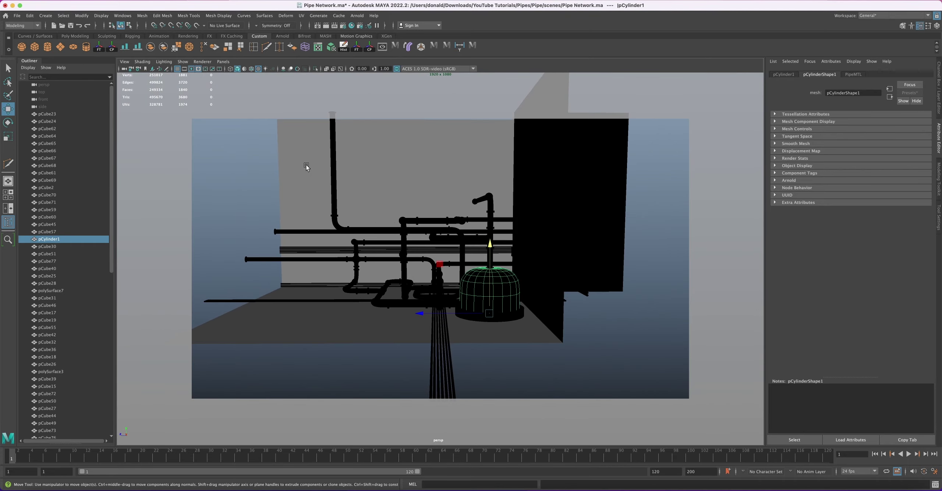
- In vertex mode, move the walls' left-side vertices outward along X
{"action": "left_click", "coordinate": [294, 151]}
{"action": "right_click_drag", "start_coordinate": [294, 152], "coordinate": [291, 174]}
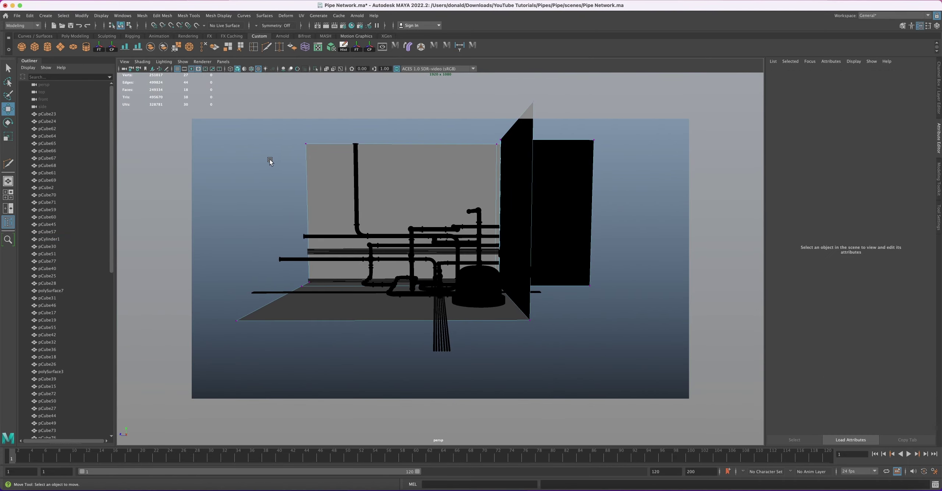
{"action": "left_click_drag", "start_coordinate": [189, 137], "coordinate": [348, 333]}
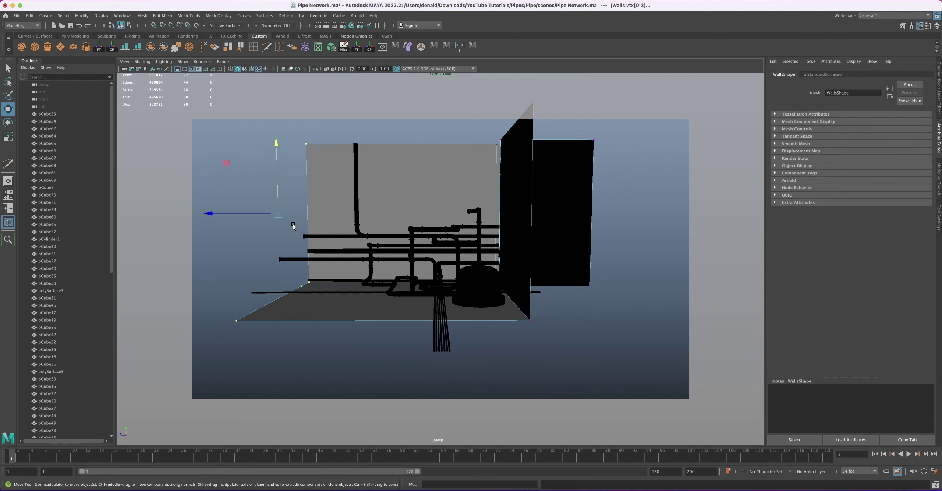
{"action": "left_click_drag", "start_coordinate": [206, 213], "coordinate": [117, 206]}
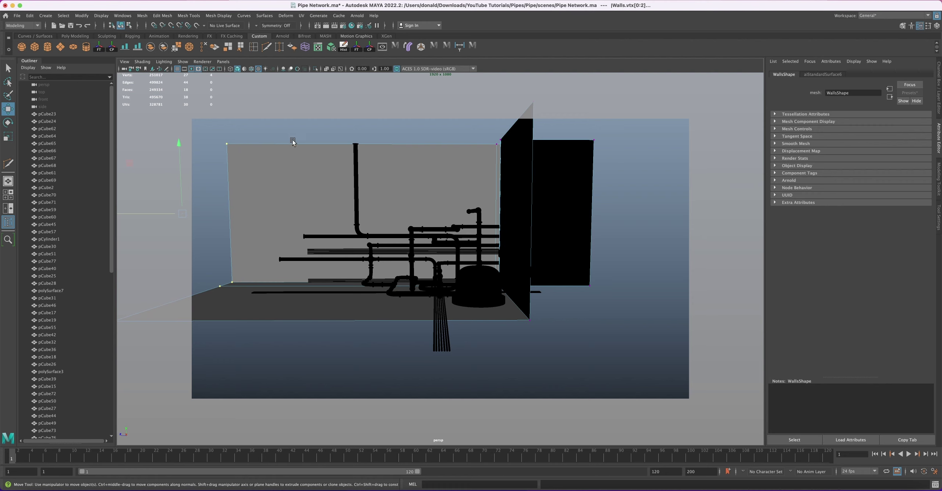
- Raise the top wall vertices along Y to make the walls taller
{"action": "left_click_drag", "start_coordinate": [183, 97], "coordinate": [519, 151]}
{"action": "left_click_drag", "start_coordinate": [400, 111], "coordinate": [400, 75]}
{"action": "right_click_drag", "start_coordinate": [312, 148], "coordinate": [382, 220]}
{"action": "scroll", "coordinate": [426, 252], "scroll_direction": "up", "scroll_amount": 8}
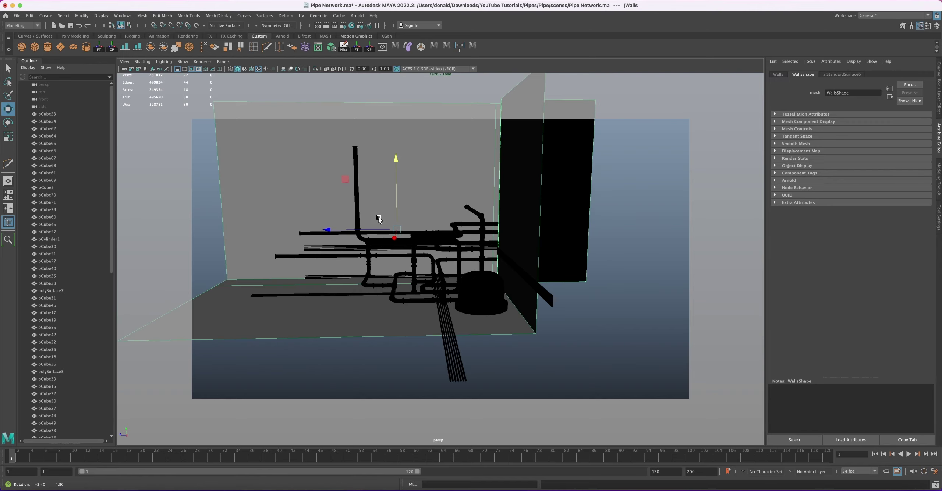
- Push the camera in toward the pipes and select the domed tank
{"action": "left_click_drag", "start_coordinate": [426, 251], "coordinate": [430, 246], "text": "alt"}
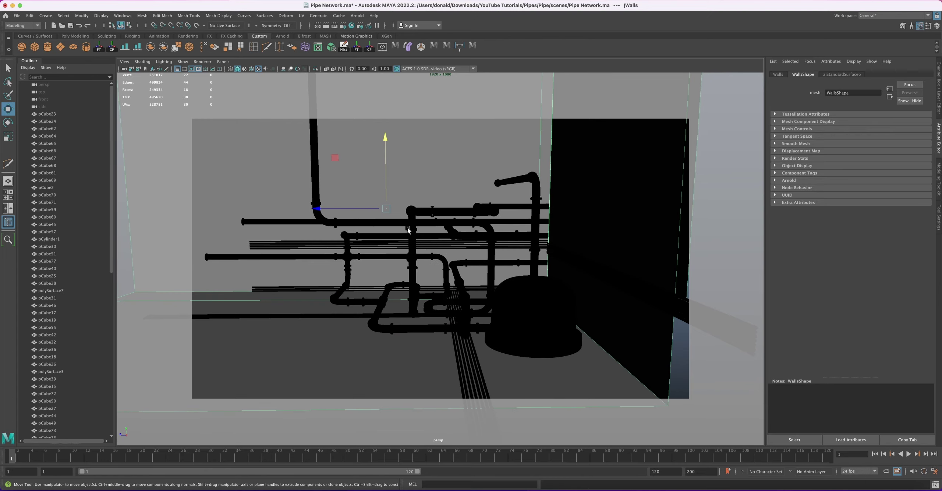
{"action": "right_click_drag", "start_coordinate": [430, 246], "coordinate": [447, 251], "text": "alt"}
{"action": "scroll", "coordinate": [447, 251], "scroll_direction": "up", "scroll_amount": 2}
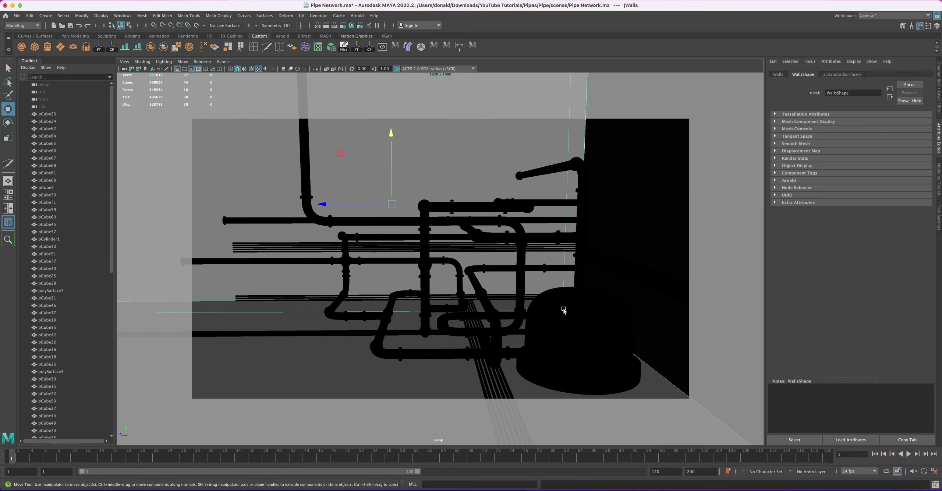
{"action": "left_click", "coordinate": [574, 326]}
- Dolly and pan the camera until the pipes fill the gate with the tank at lower right
{"action": "right_click_drag", "start_coordinate": [494, 304], "coordinate": [515, 301], "text": "alt"}
{"action": "scroll", "coordinate": [516, 301], "scroll_direction": "up", "scroll_amount": 3}
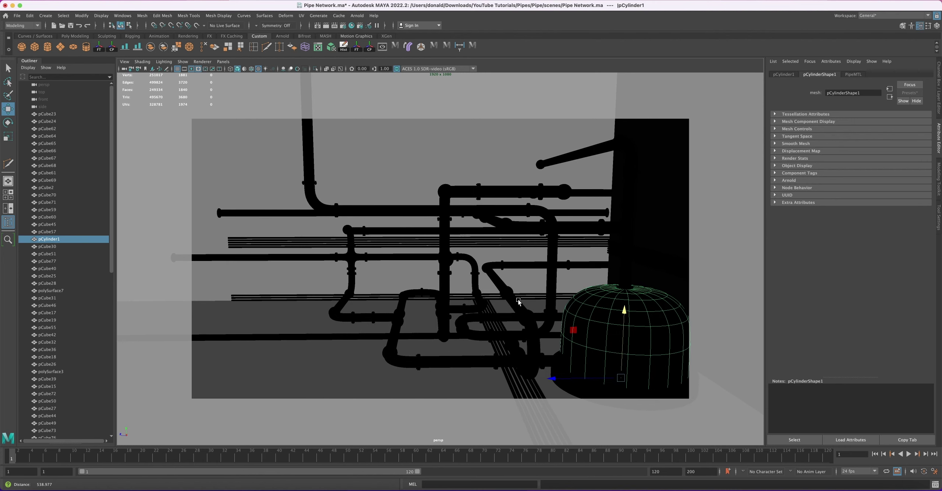
{"action": "scroll", "coordinate": [519, 301], "scroll_direction": "up", "scroll_amount": 2}
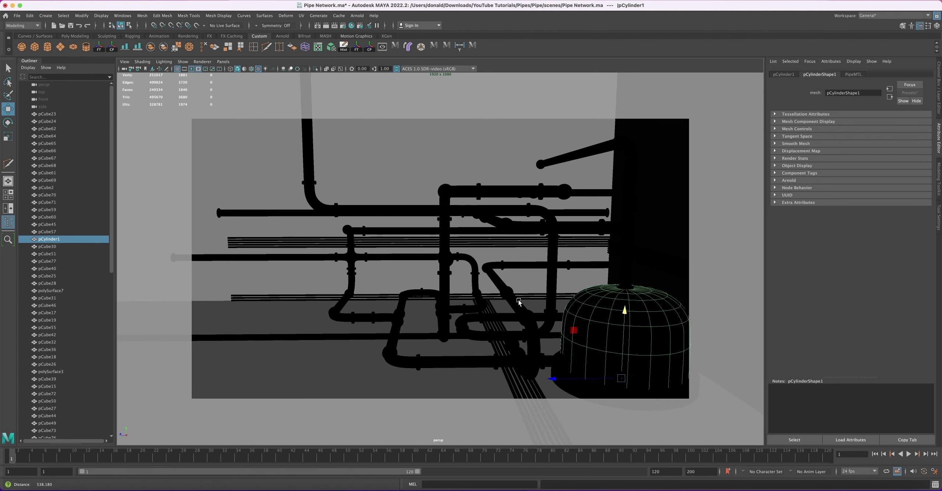
{"action": "middle_click_drag", "start_coordinate": [523, 302], "coordinate": [500, 302], "text": "alt"}
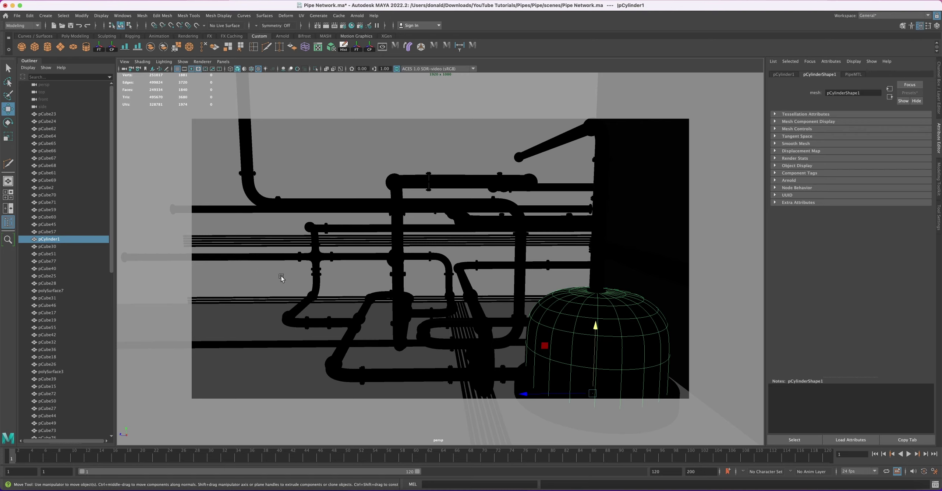
{"action": "middle_click_drag", "start_coordinate": [347, 270], "coordinate": [315, 261], "text": "alt"}
{"action": "right_click_drag", "start_coordinate": [315, 261], "coordinate": [360, 273], "text": "alt"}
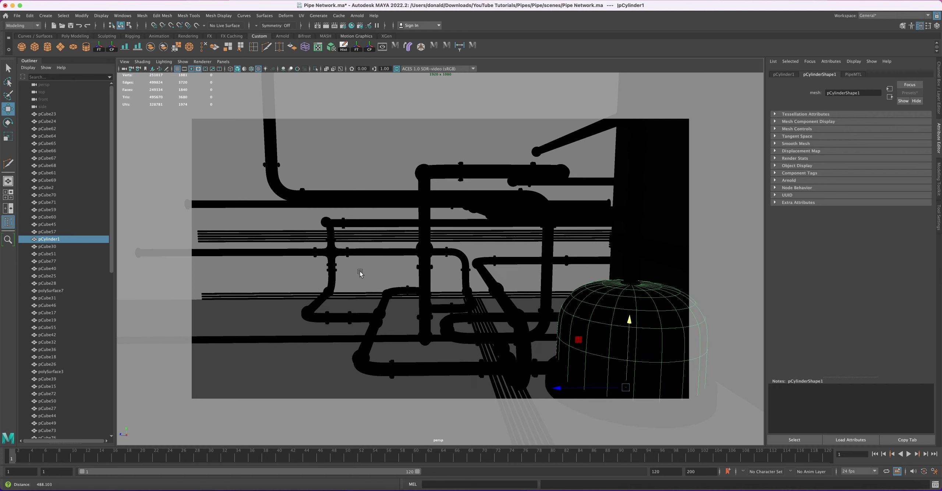
{"action": "middle_click_drag", "start_coordinate": [360, 272], "coordinate": [337, 264], "text": "alt"}
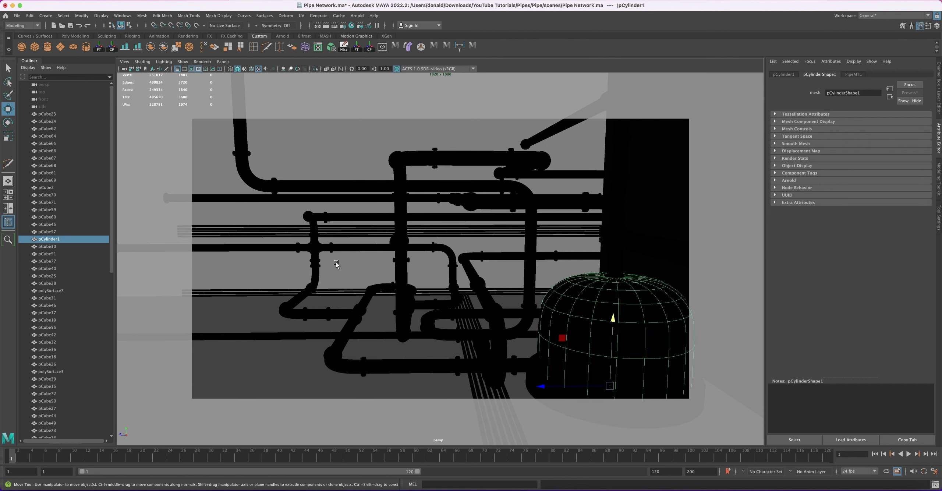
{"action": "right_click_drag", "start_coordinate": [336, 264], "coordinate": [329, 261], "text": "alt"}
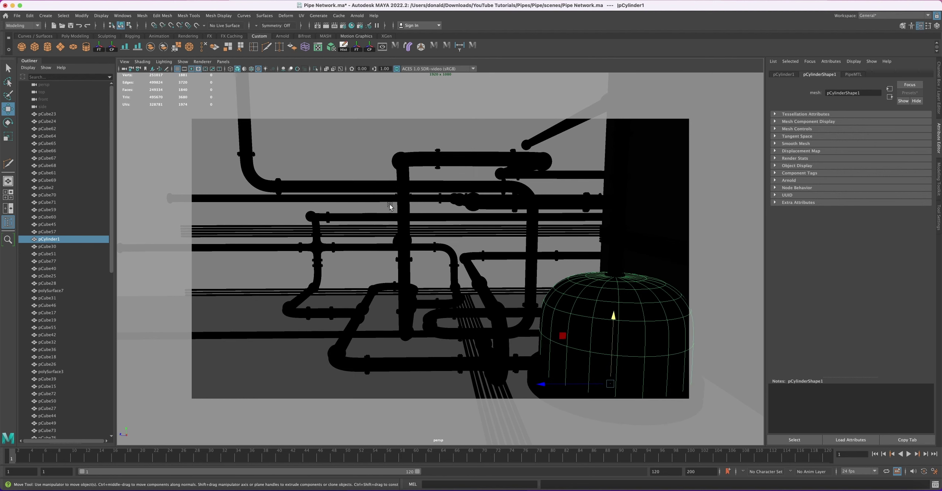
- Create an Arnold skydome light
{"action": "left_click", "coordinate": [356, 17]}
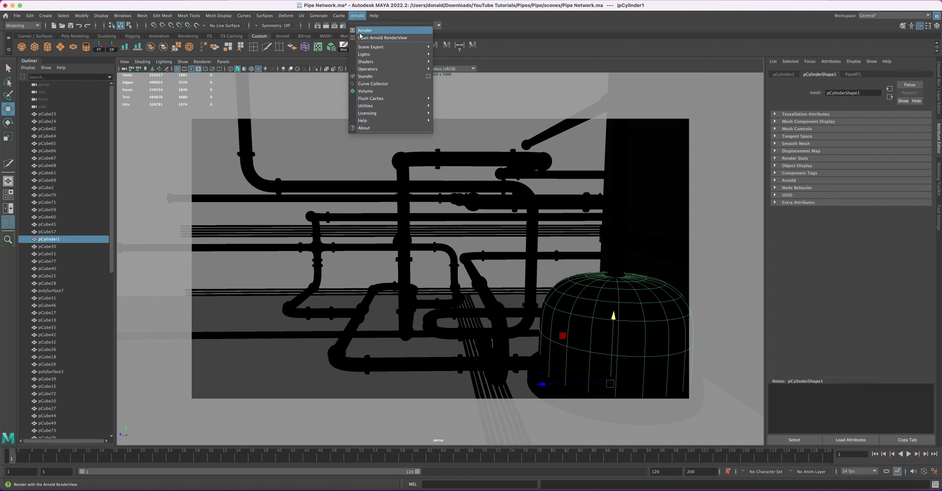
{"action": "mouse_move", "coordinate": [370, 55]}
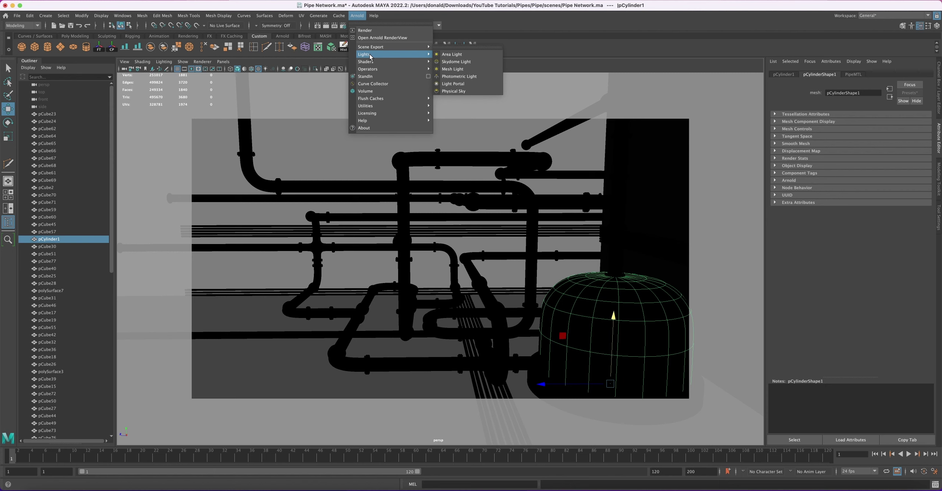
{"action": "left_click", "coordinate": [453, 62]}
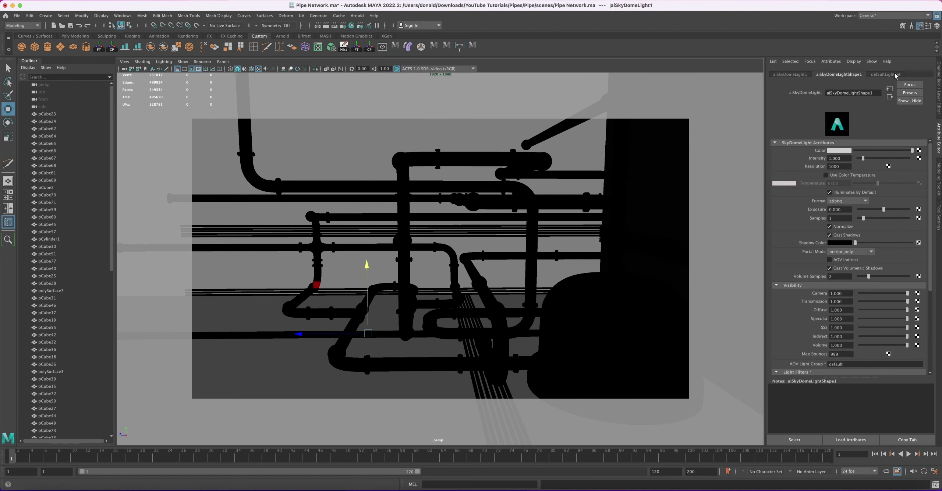
- Connect a file texture loading sourceimages/HDRI.exr to the skydome's colour
{"action": "left_click", "coordinate": [919, 151]}
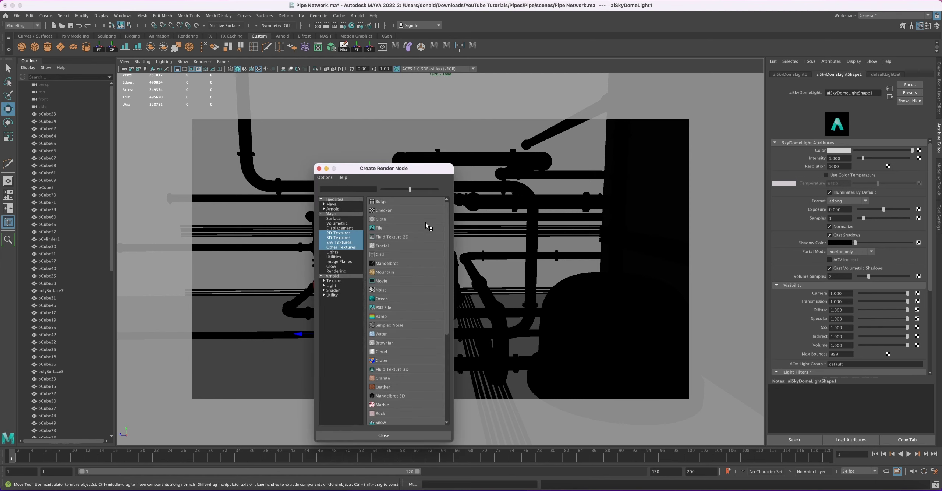
{"action": "left_click", "coordinate": [392, 228]}
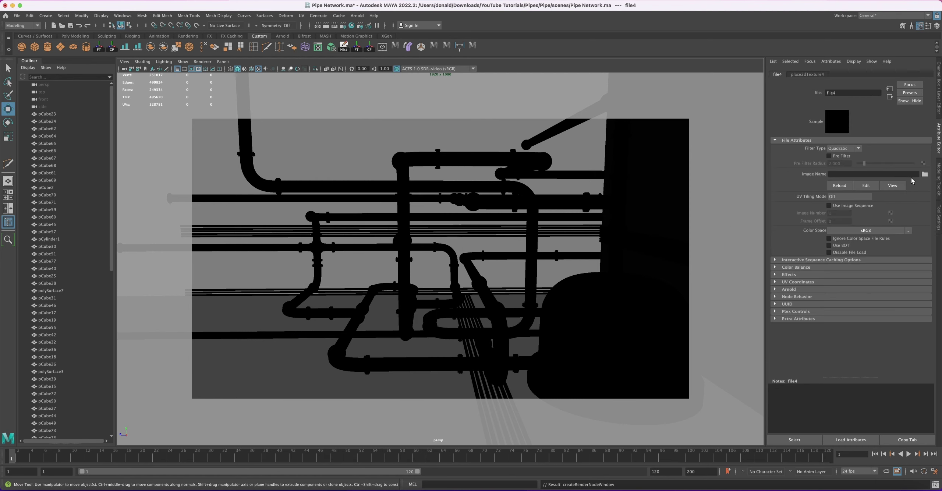
{"action": "left_click", "coordinate": [924, 174]}
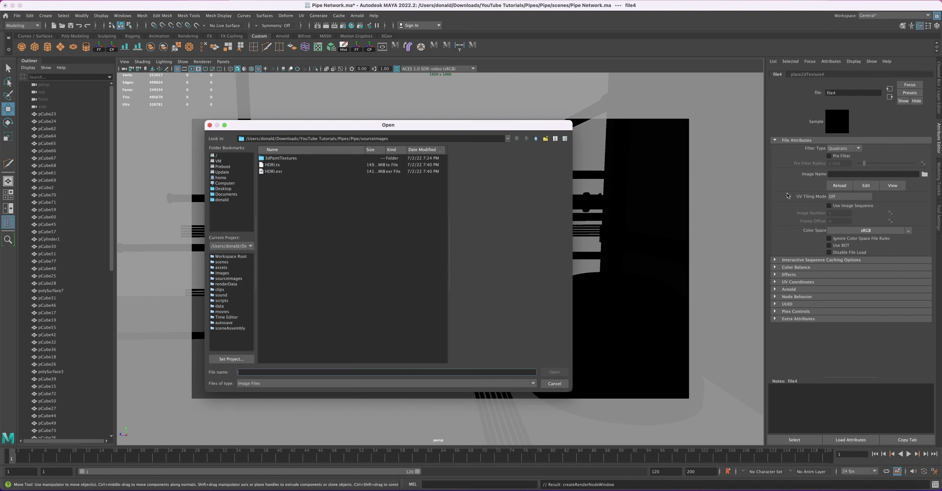
{"action": "left_click", "coordinate": [272, 171]}
{"action": "left_click", "coordinate": [554, 371]}
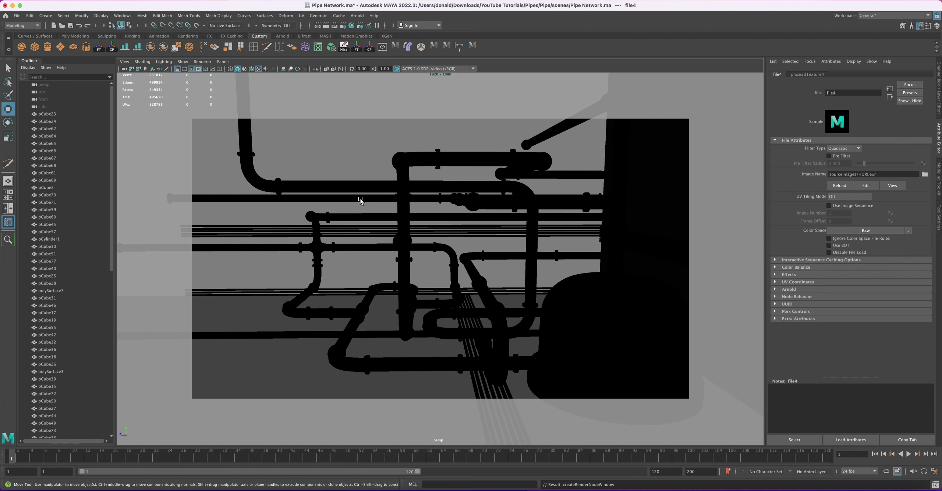
{"action": "left_click", "coordinate": [355, 16]}
- Render the scene in Arnold RenderView at 1920x1080 and raise the display exposure
{"action": "left_click", "coordinate": [366, 38]}
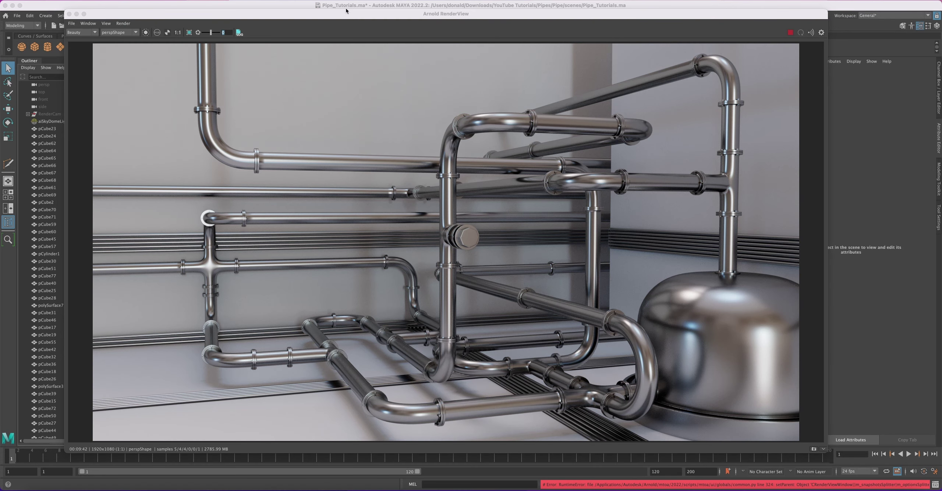
{"action": "left_click_drag", "start_coordinate": [339, 14], "coordinate": [314, 17]}
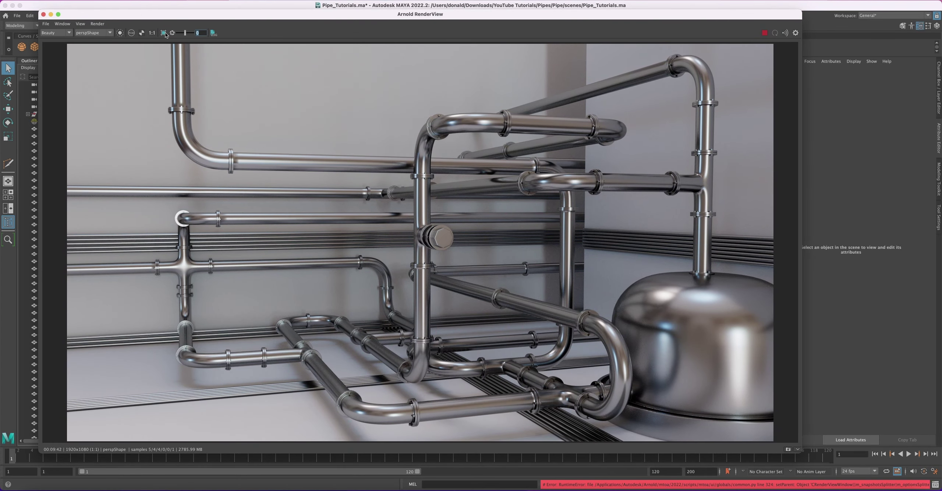
{"action": "left_click_drag", "start_coordinate": [185, 32], "coordinate": [187, 36]}
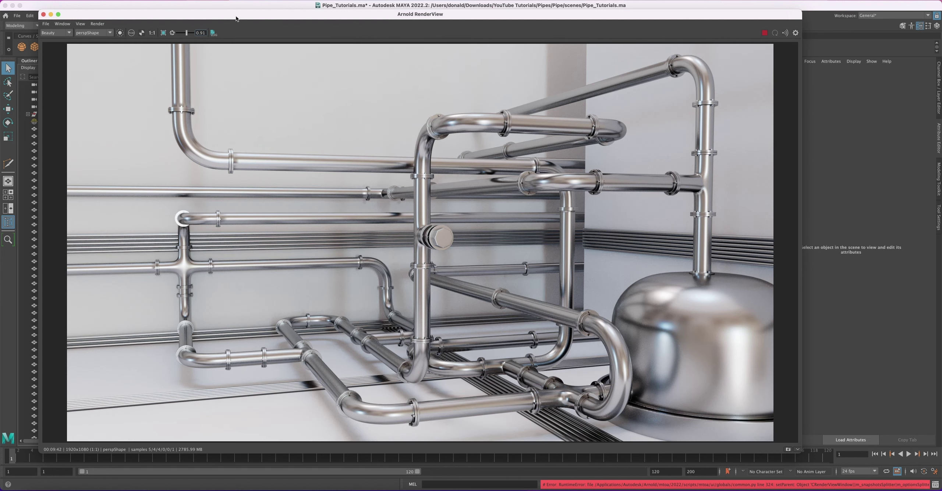
{"action": "left_click_drag", "start_coordinate": [235, 15], "coordinate": [226, 15]}
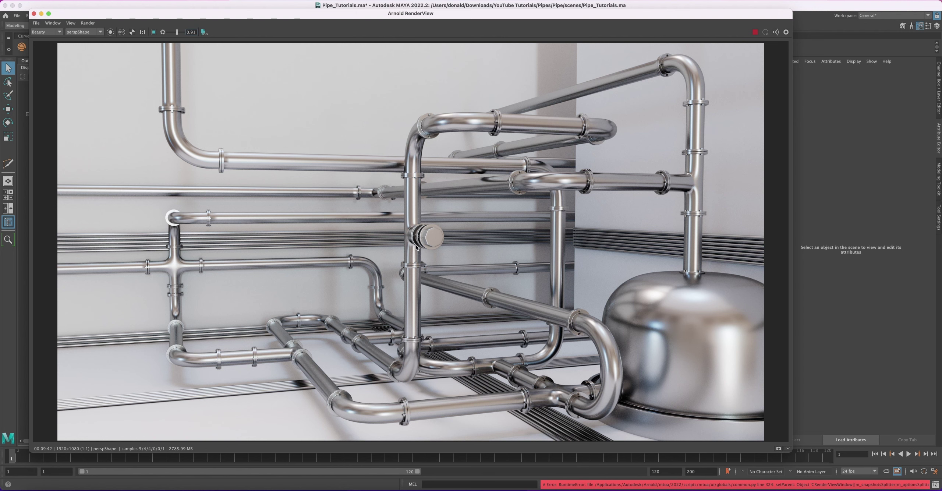
{"action": "left_click_drag", "start_coordinate": [326, 15], "coordinate": [367, 19]}
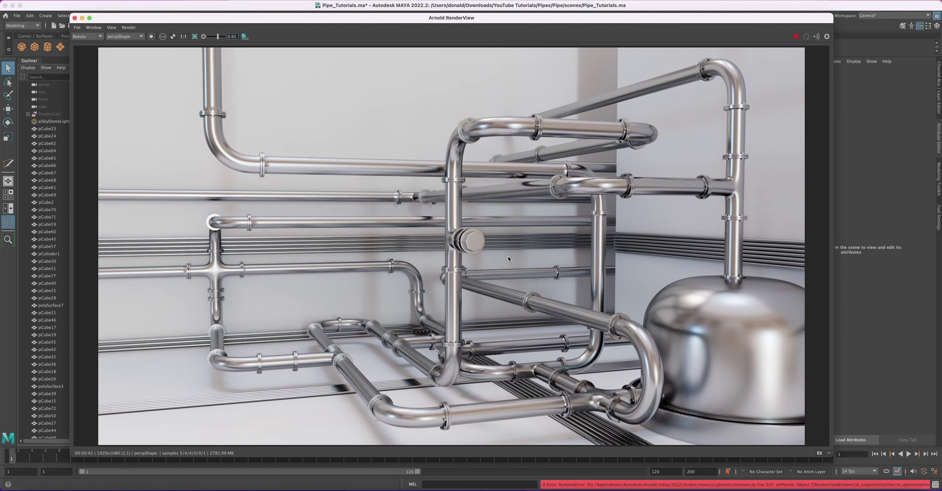